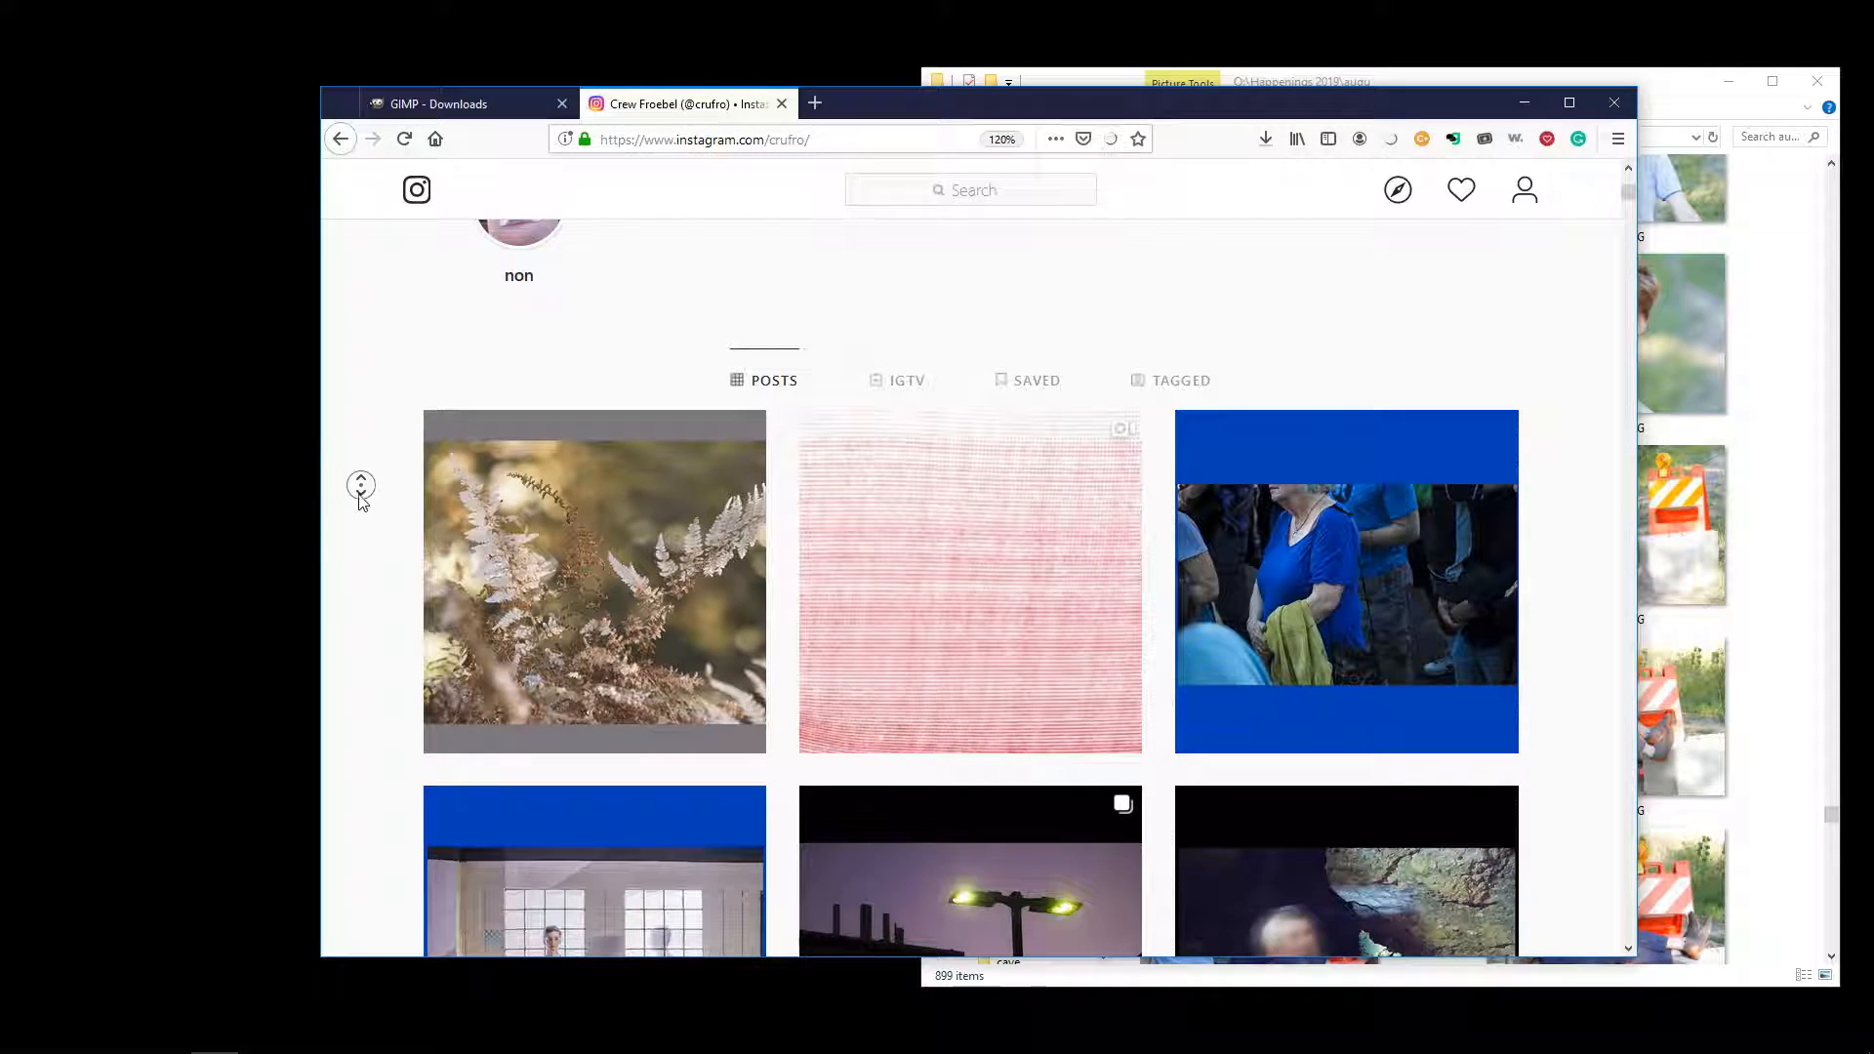
- View the Instagram post of the person in a blue sweater before two windows, and return to the profile grid
{"action": "scroll", "coordinate": [361, 493], "scroll_direction": "down", "scroll_amount": 1}
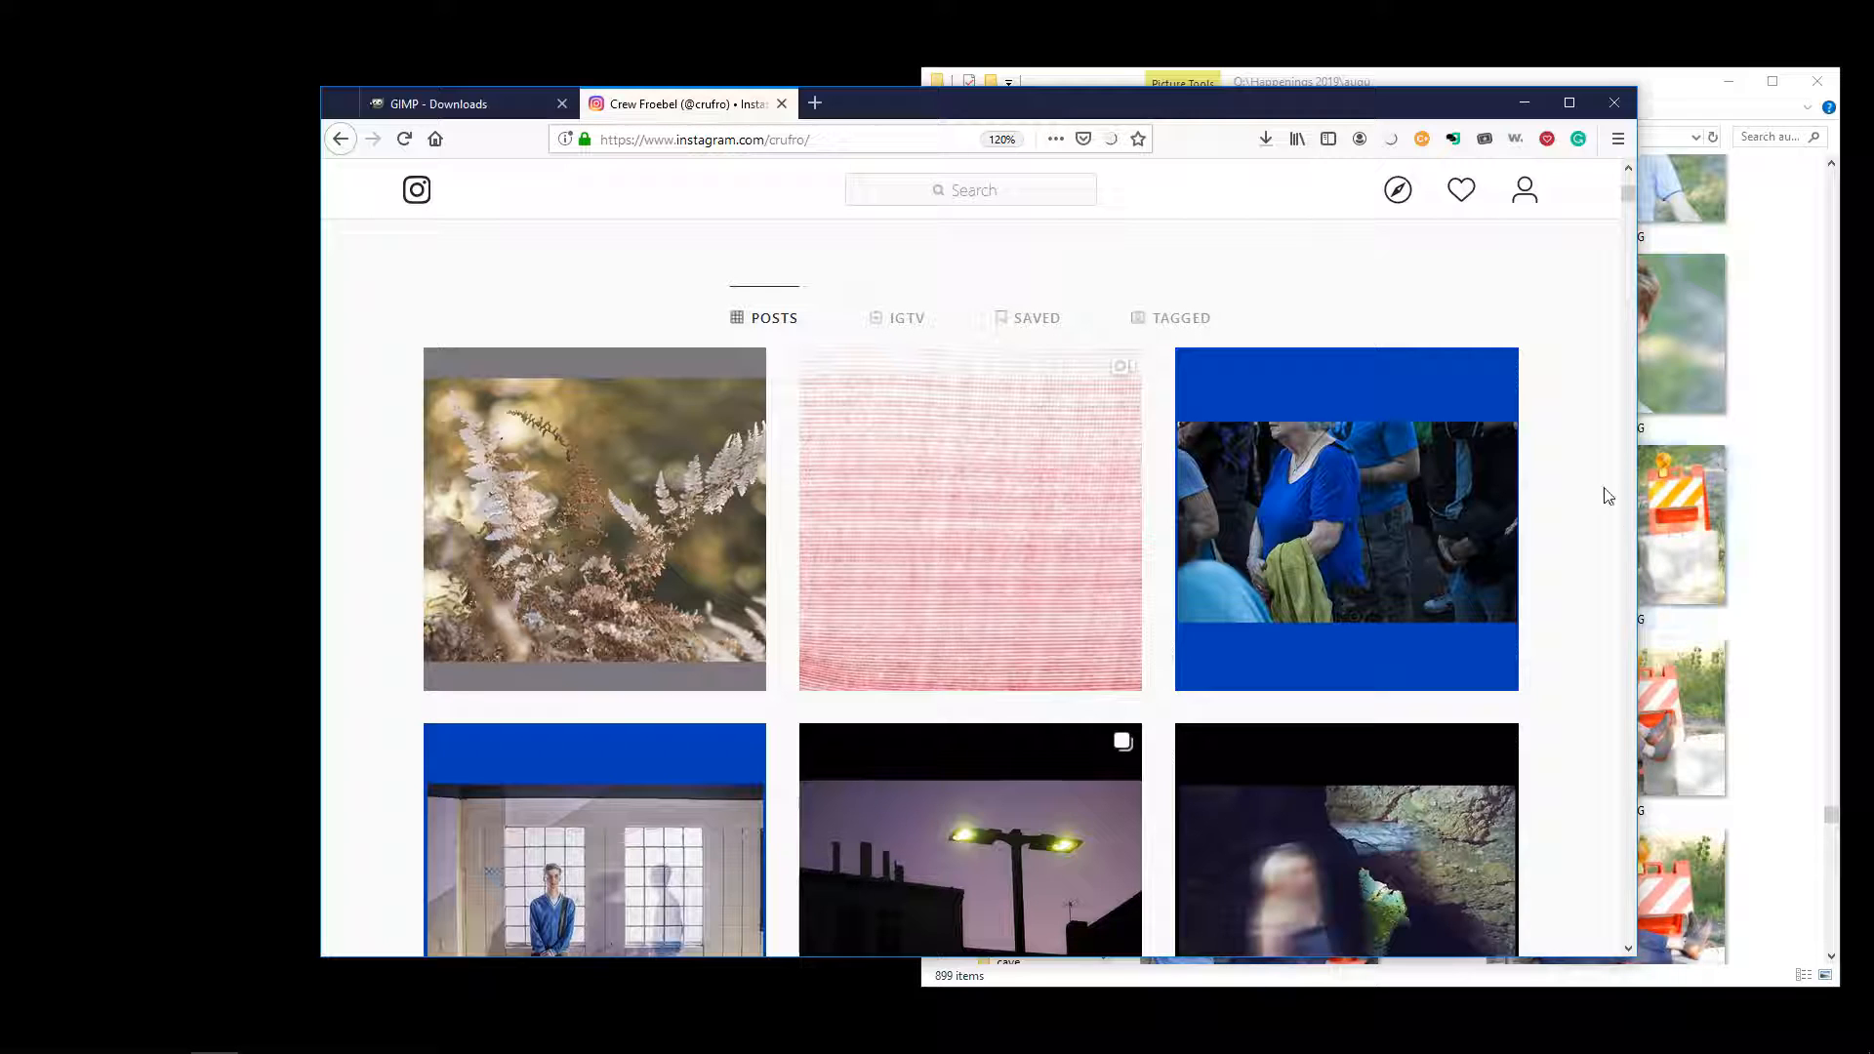
{"action": "scroll", "coordinate": [1572, 498], "scroll_direction": "down", "scroll_amount": 1}
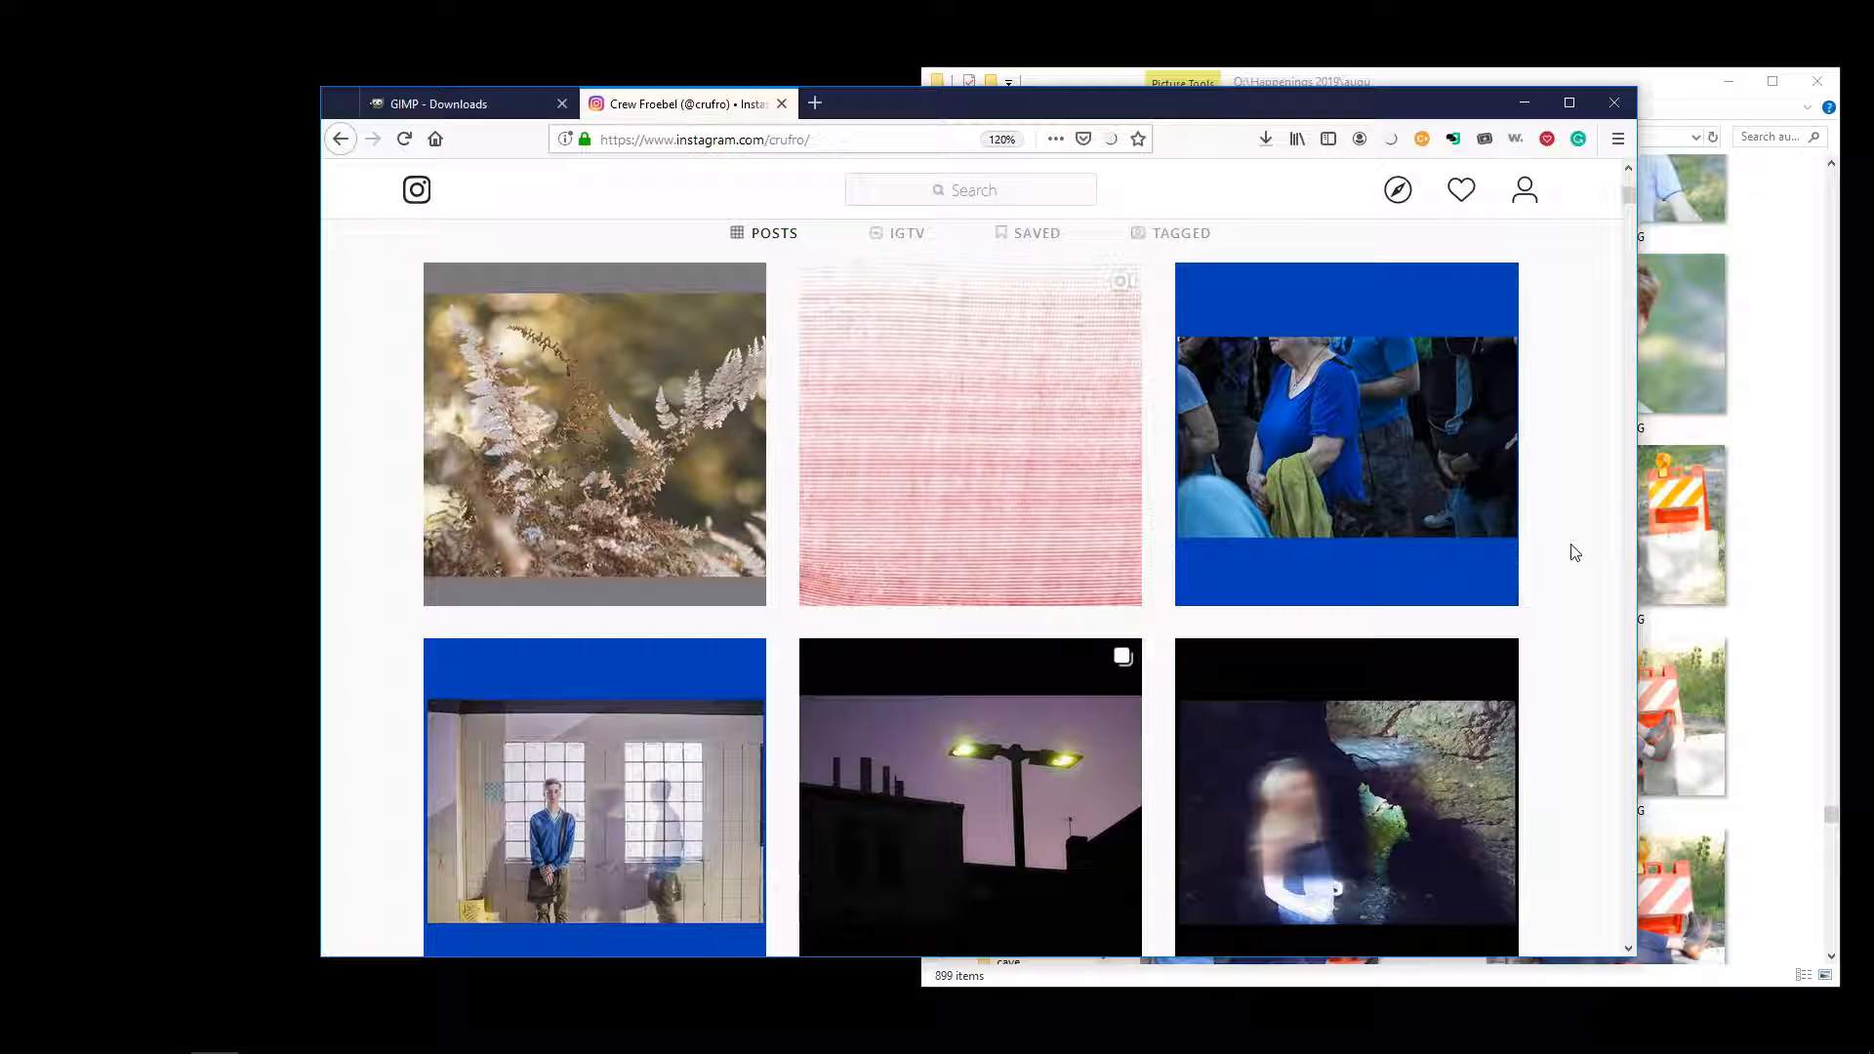
{"action": "scroll", "coordinate": [1573, 592], "scroll_direction": "down", "scroll_amount": 3}
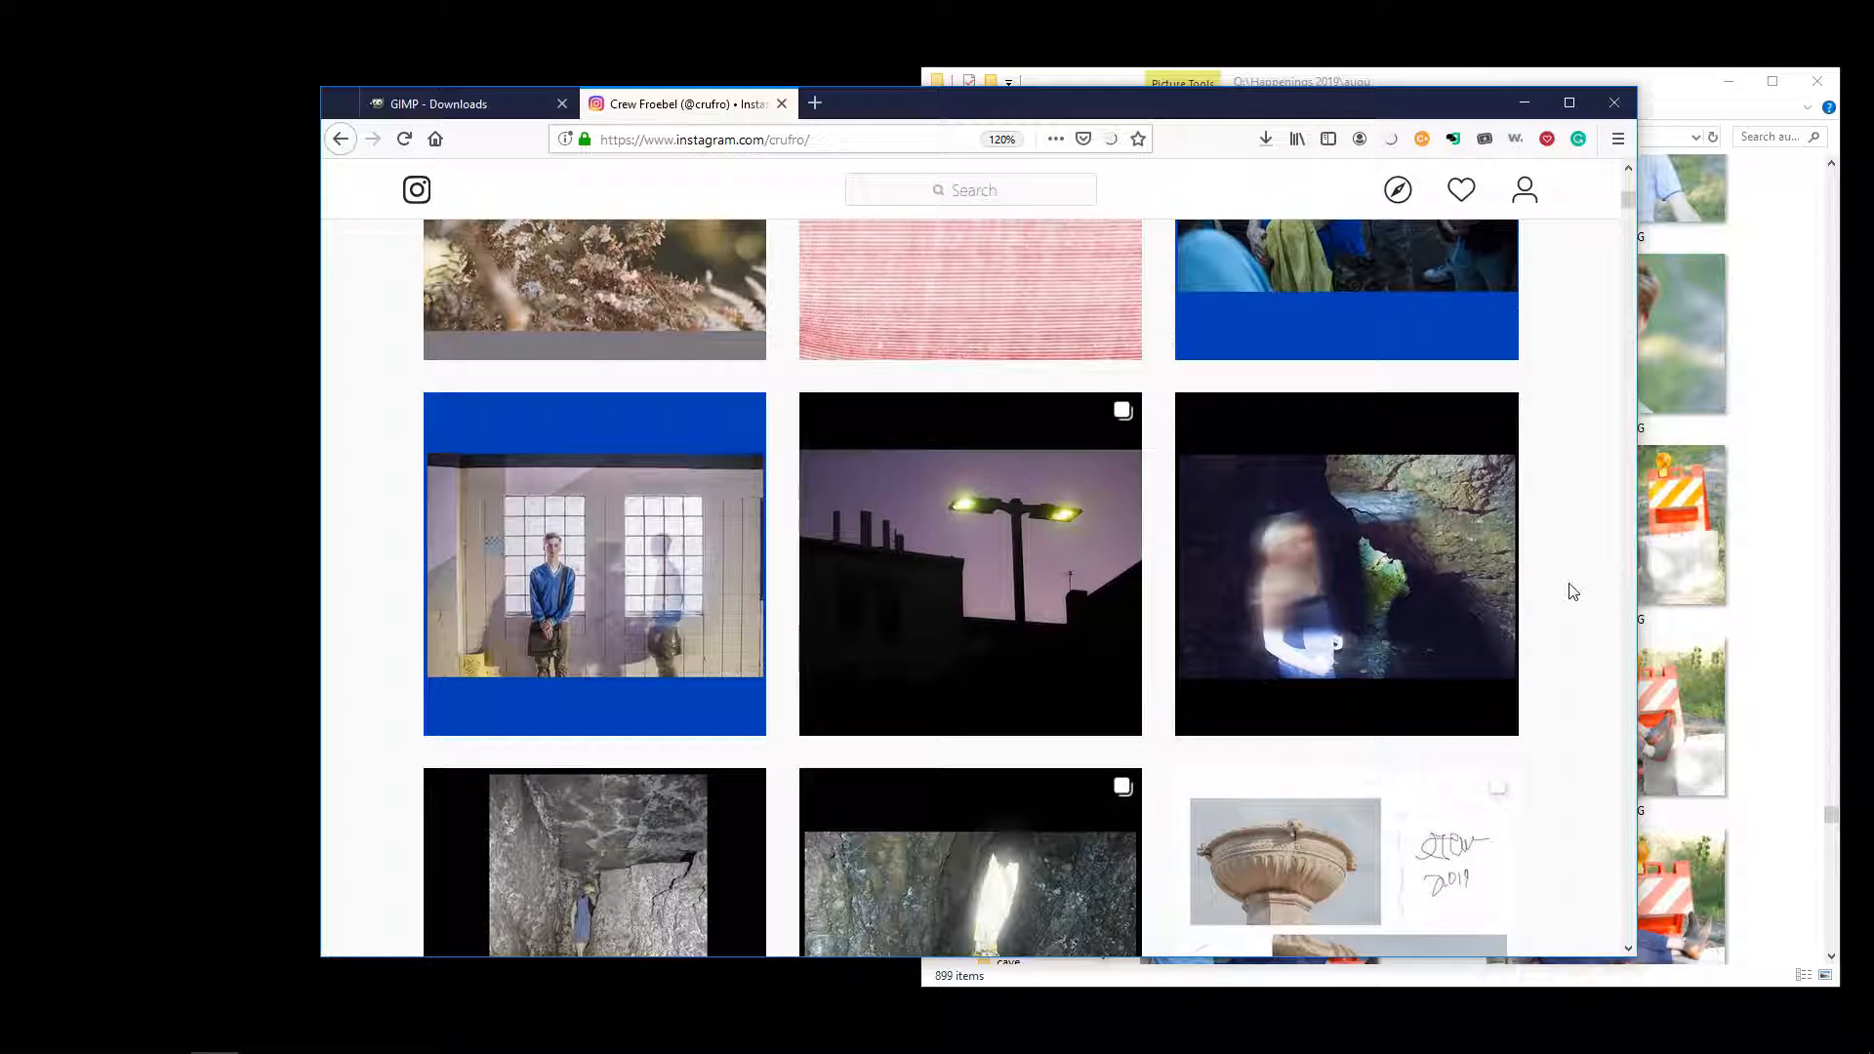
{"action": "left_click", "coordinate": [548, 448]}
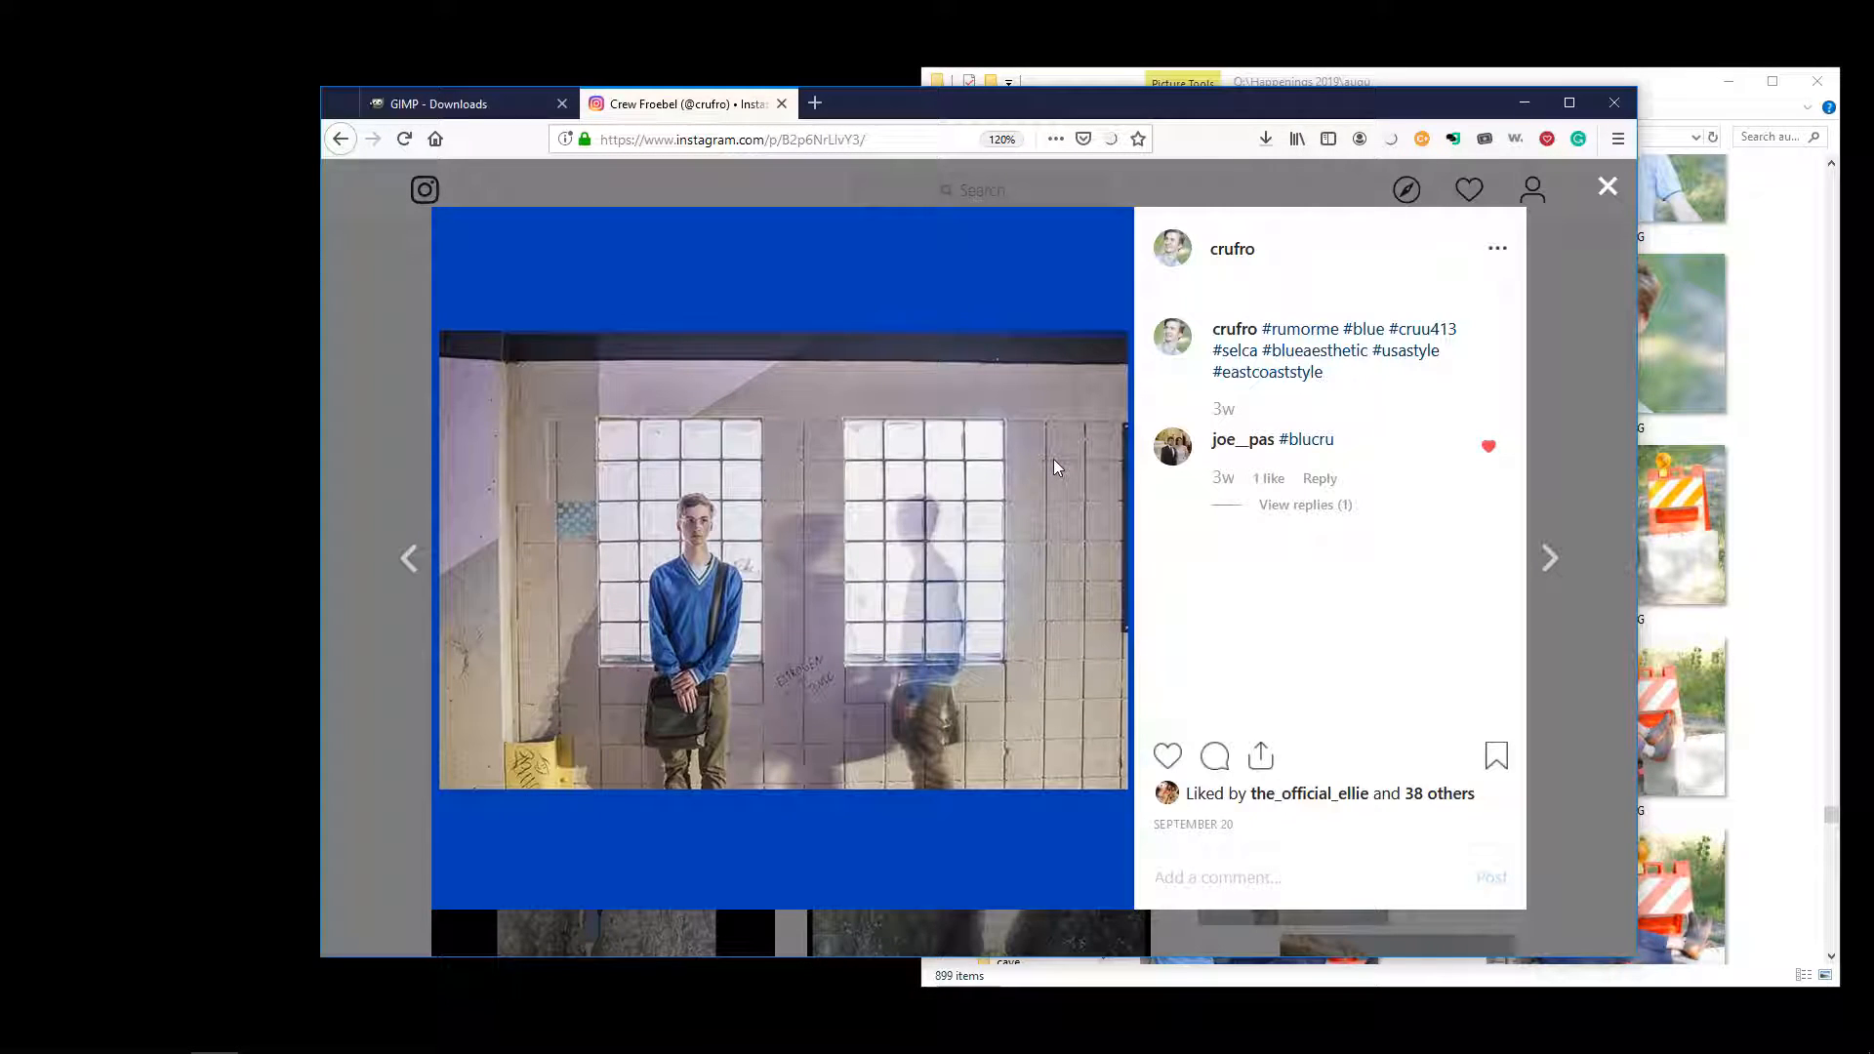
{"action": "left_click", "coordinate": [400, 483]}
- View the post showing a figure standing in a rocky cave passage, and return to the profile grid
{"action": "scroll", "coordinate": [362, 469], "scroll_direction": "down", "scroll_amount": 3}
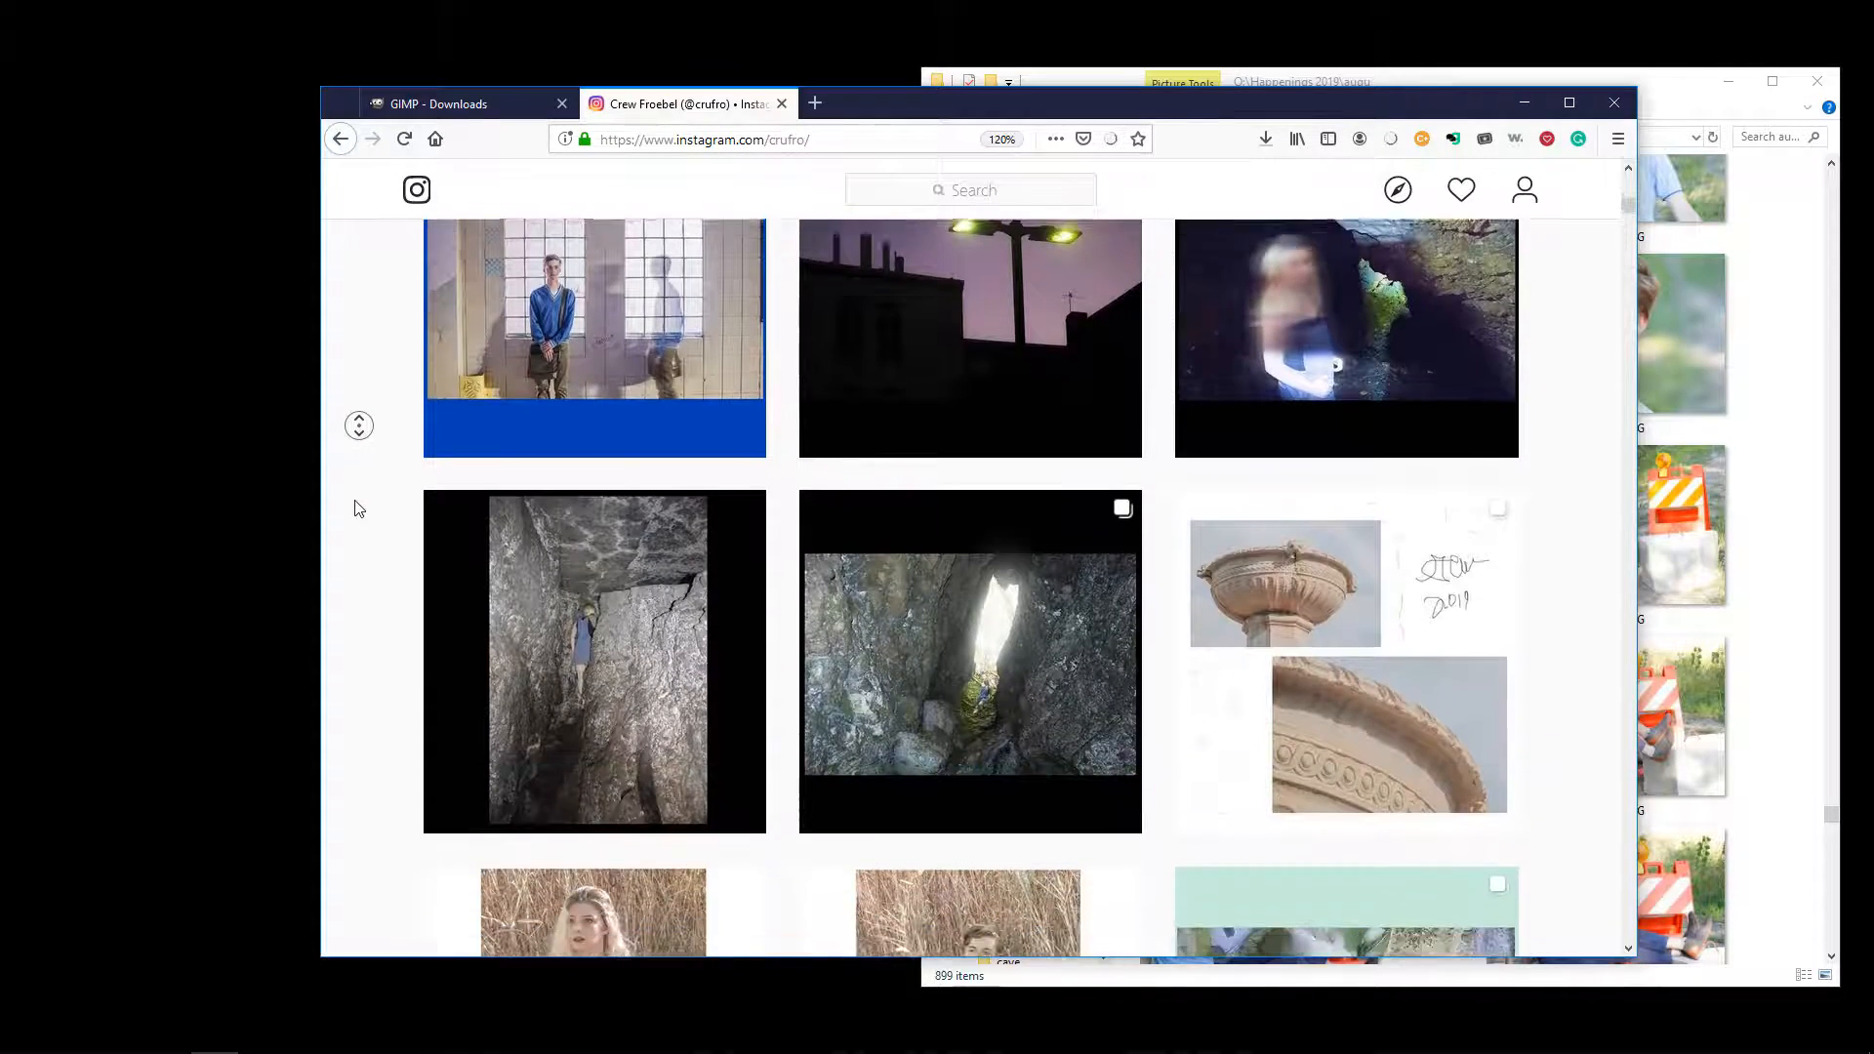
{"action": "left_click", "coordinate": [532, 556]}
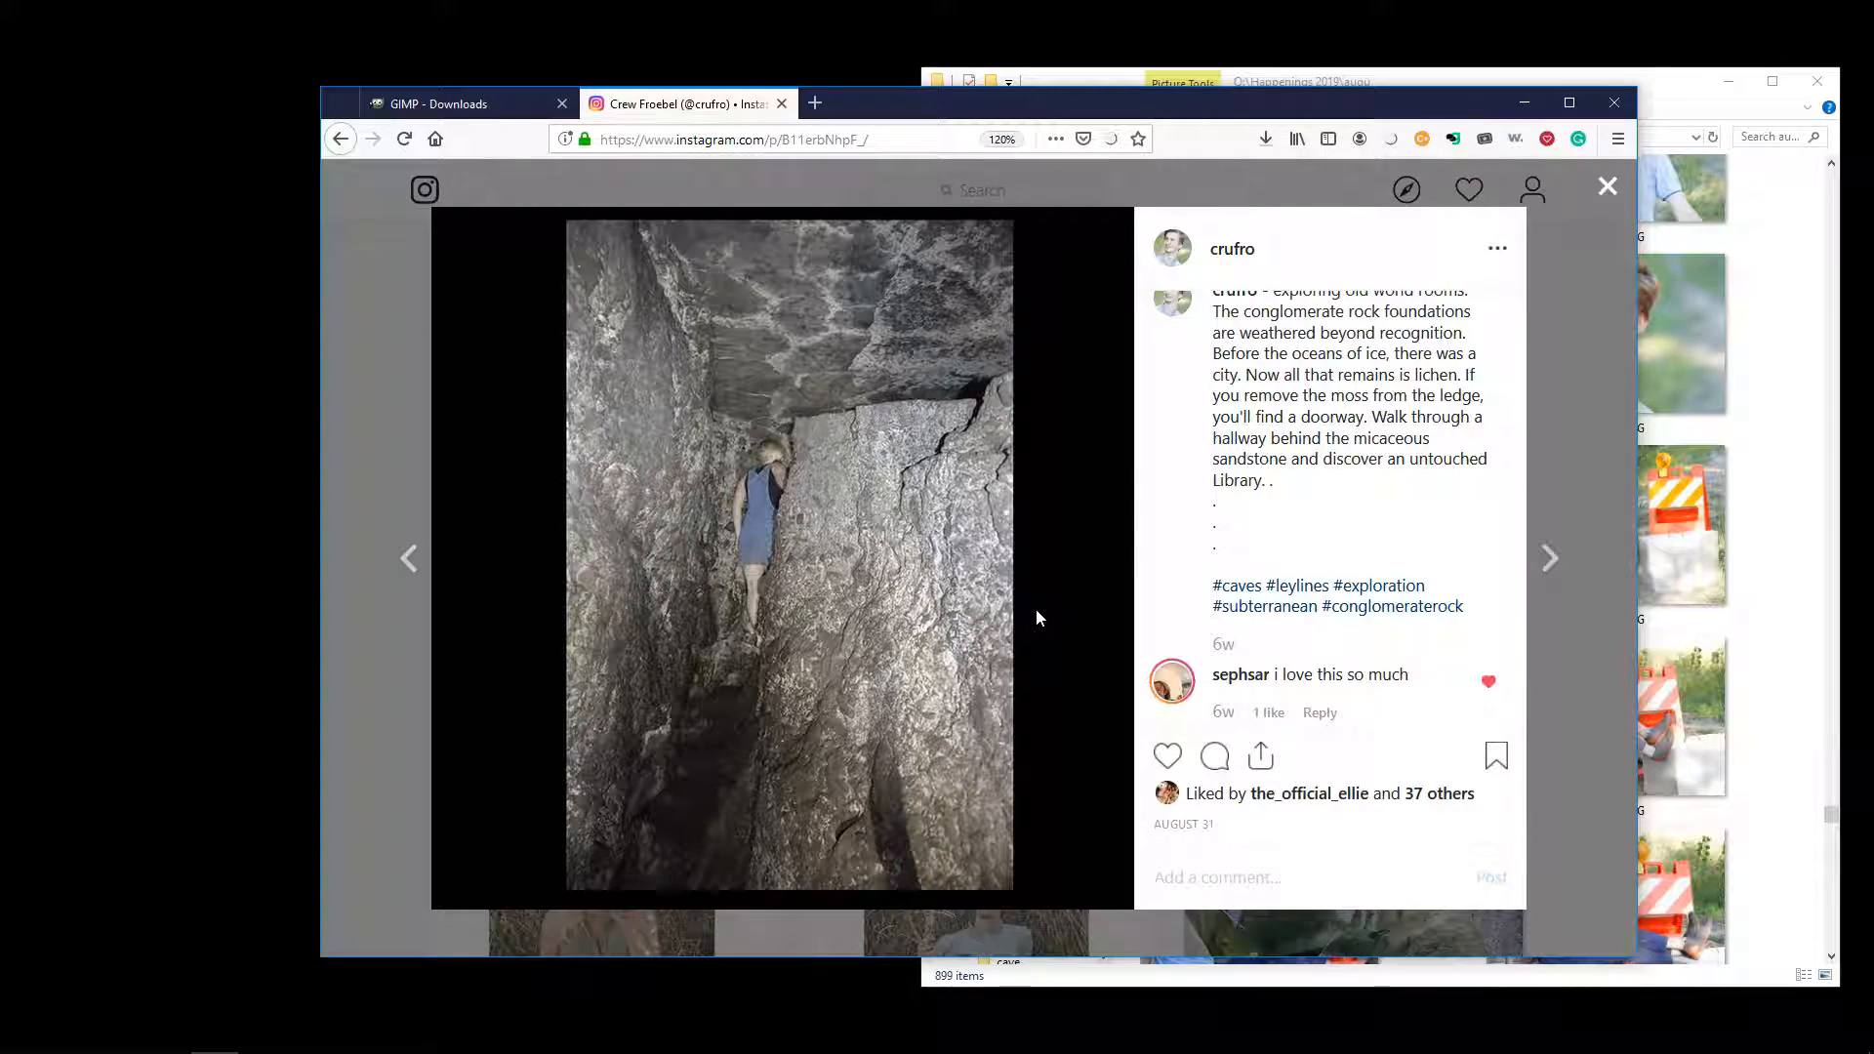
{"action": "left_click", "coordinate": [1556, 401]}
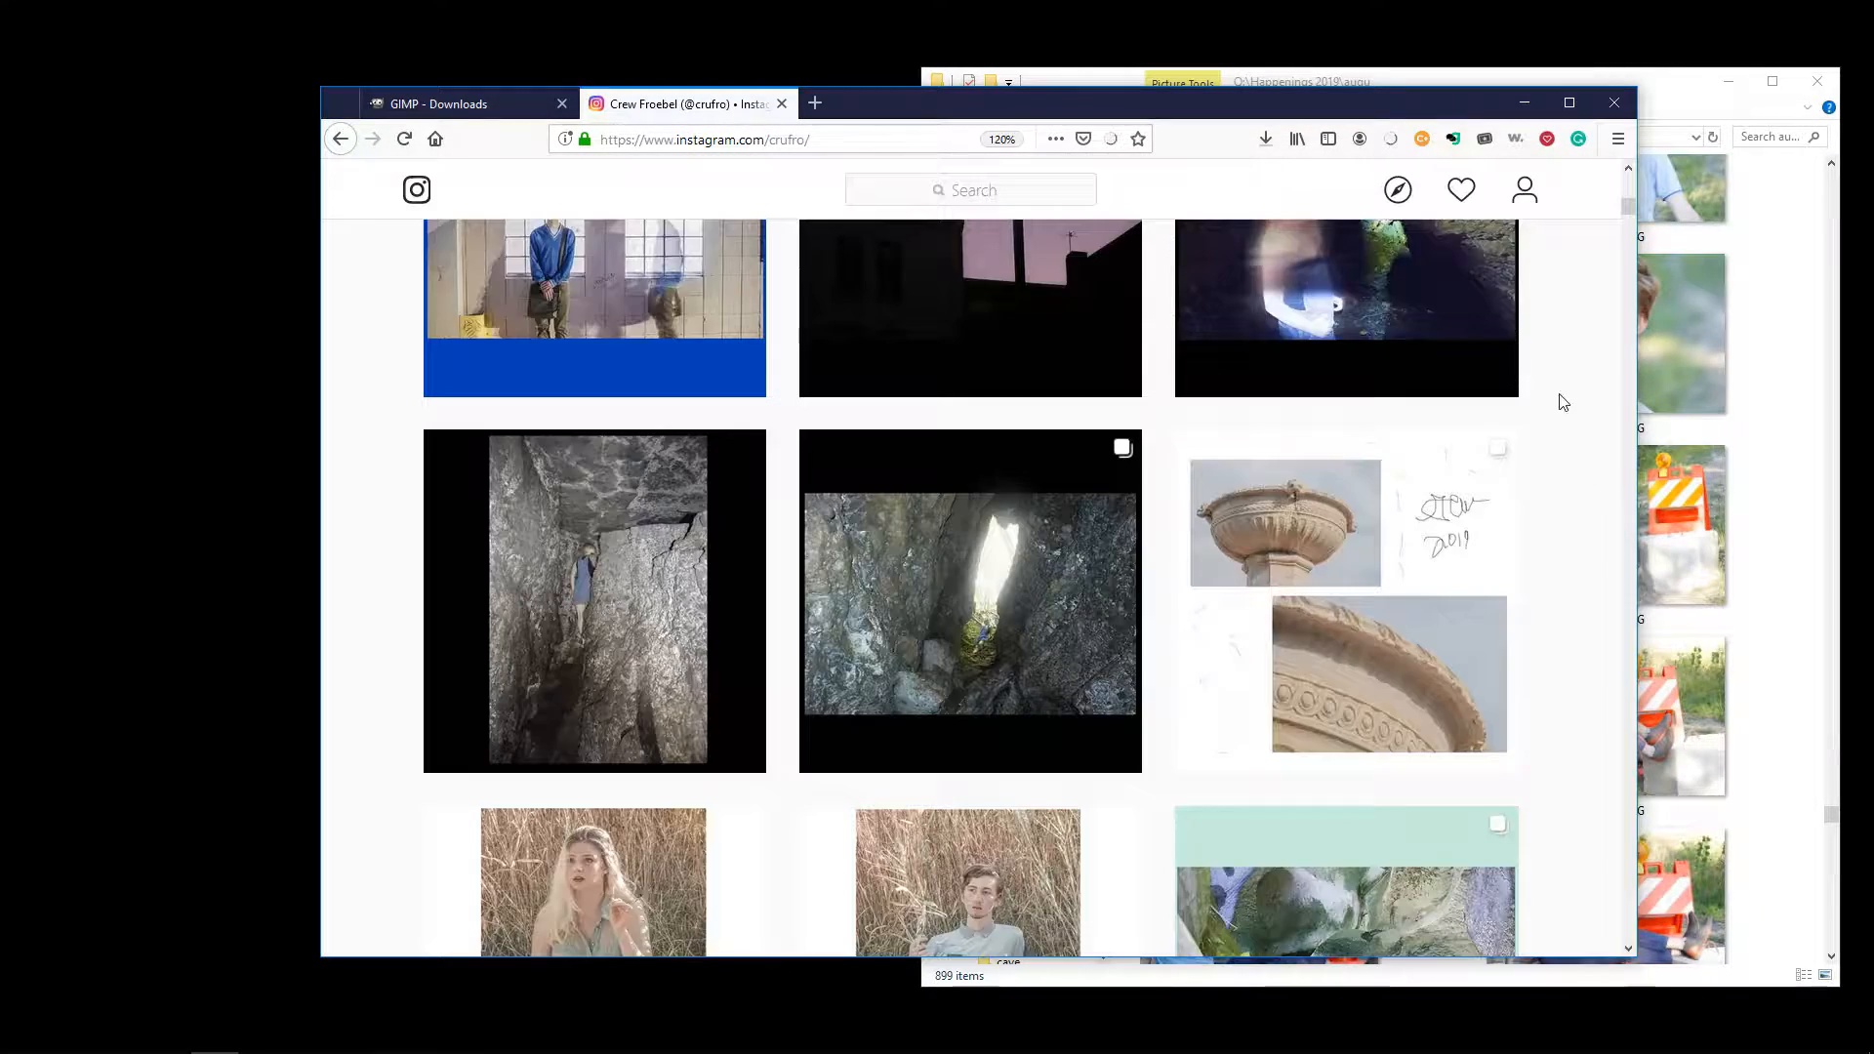
- View the portrait post in the tall grass and the following marbled rock stream post, and close the post viewer
{"action": "scroll", "coordinate": [1556, 401], "scroll_direction": "down", "scroll_amount": 3}
{"action": "left_click", "coordinate": [882, 549]}
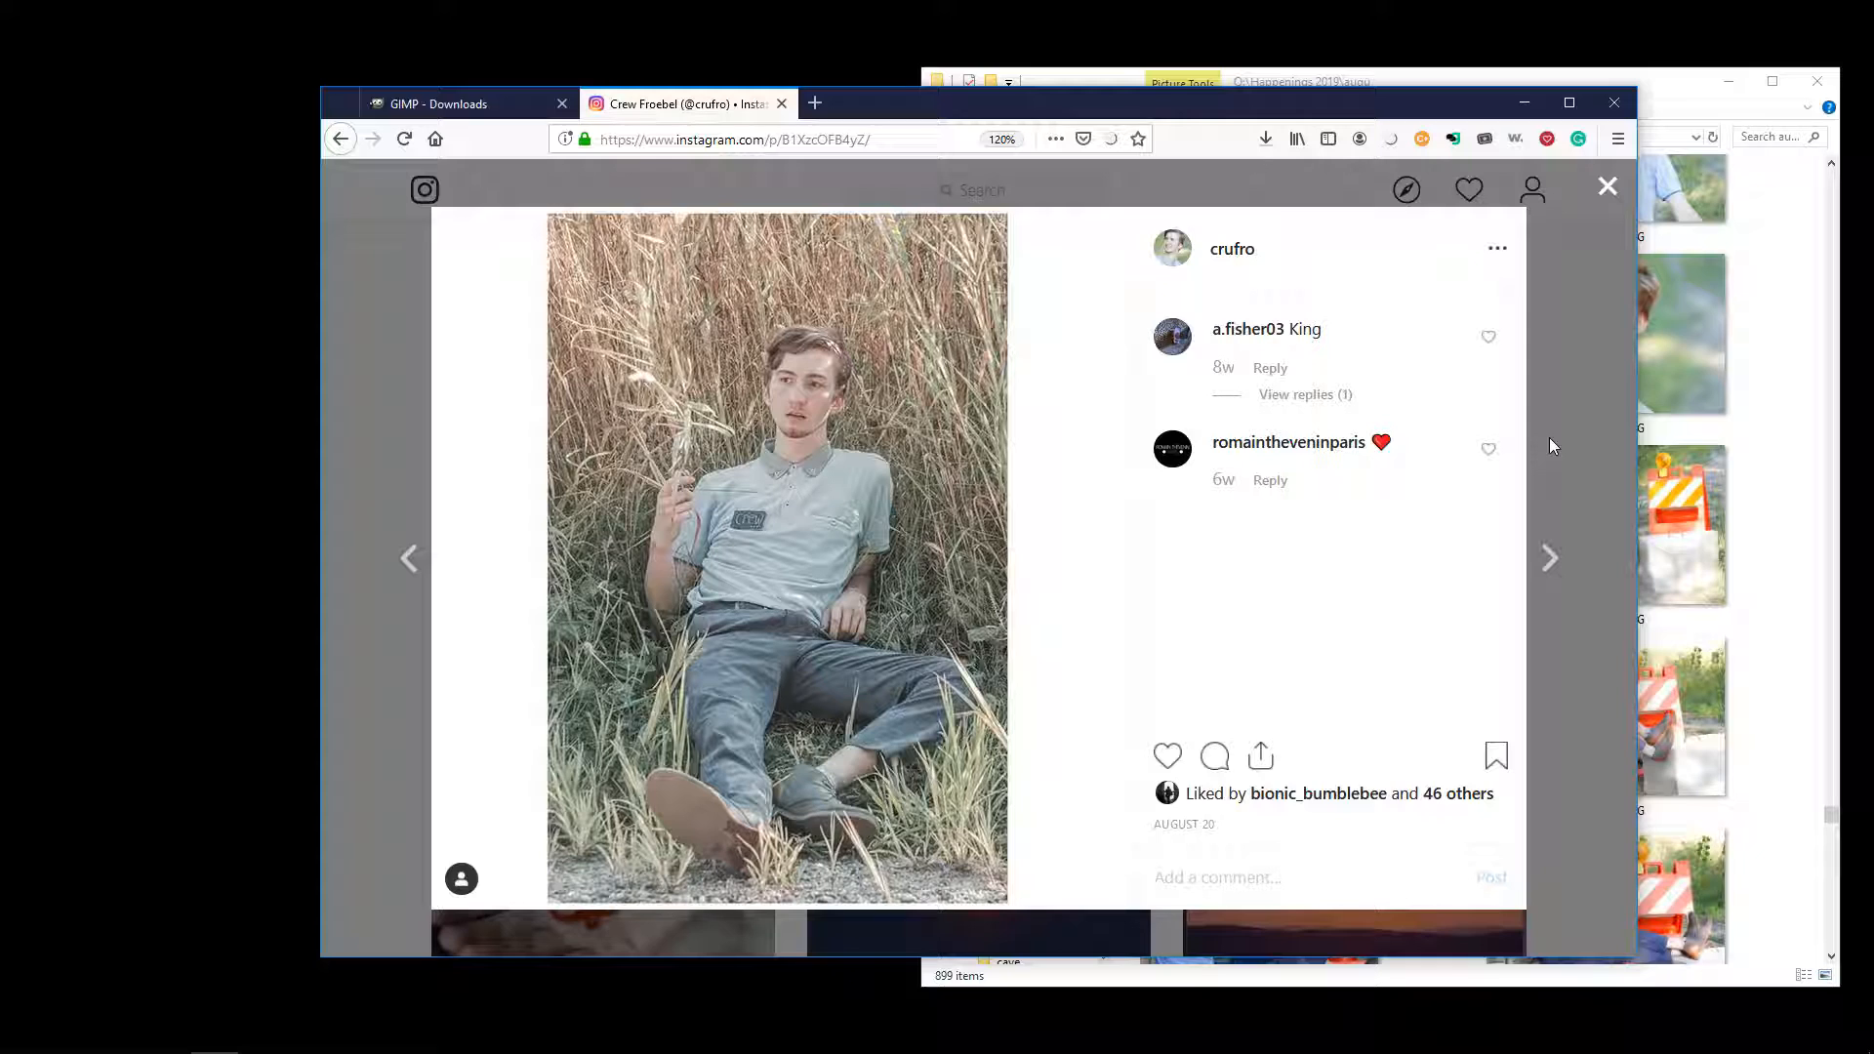
{"action": "left_click", "coordinate": [1550, 558]}
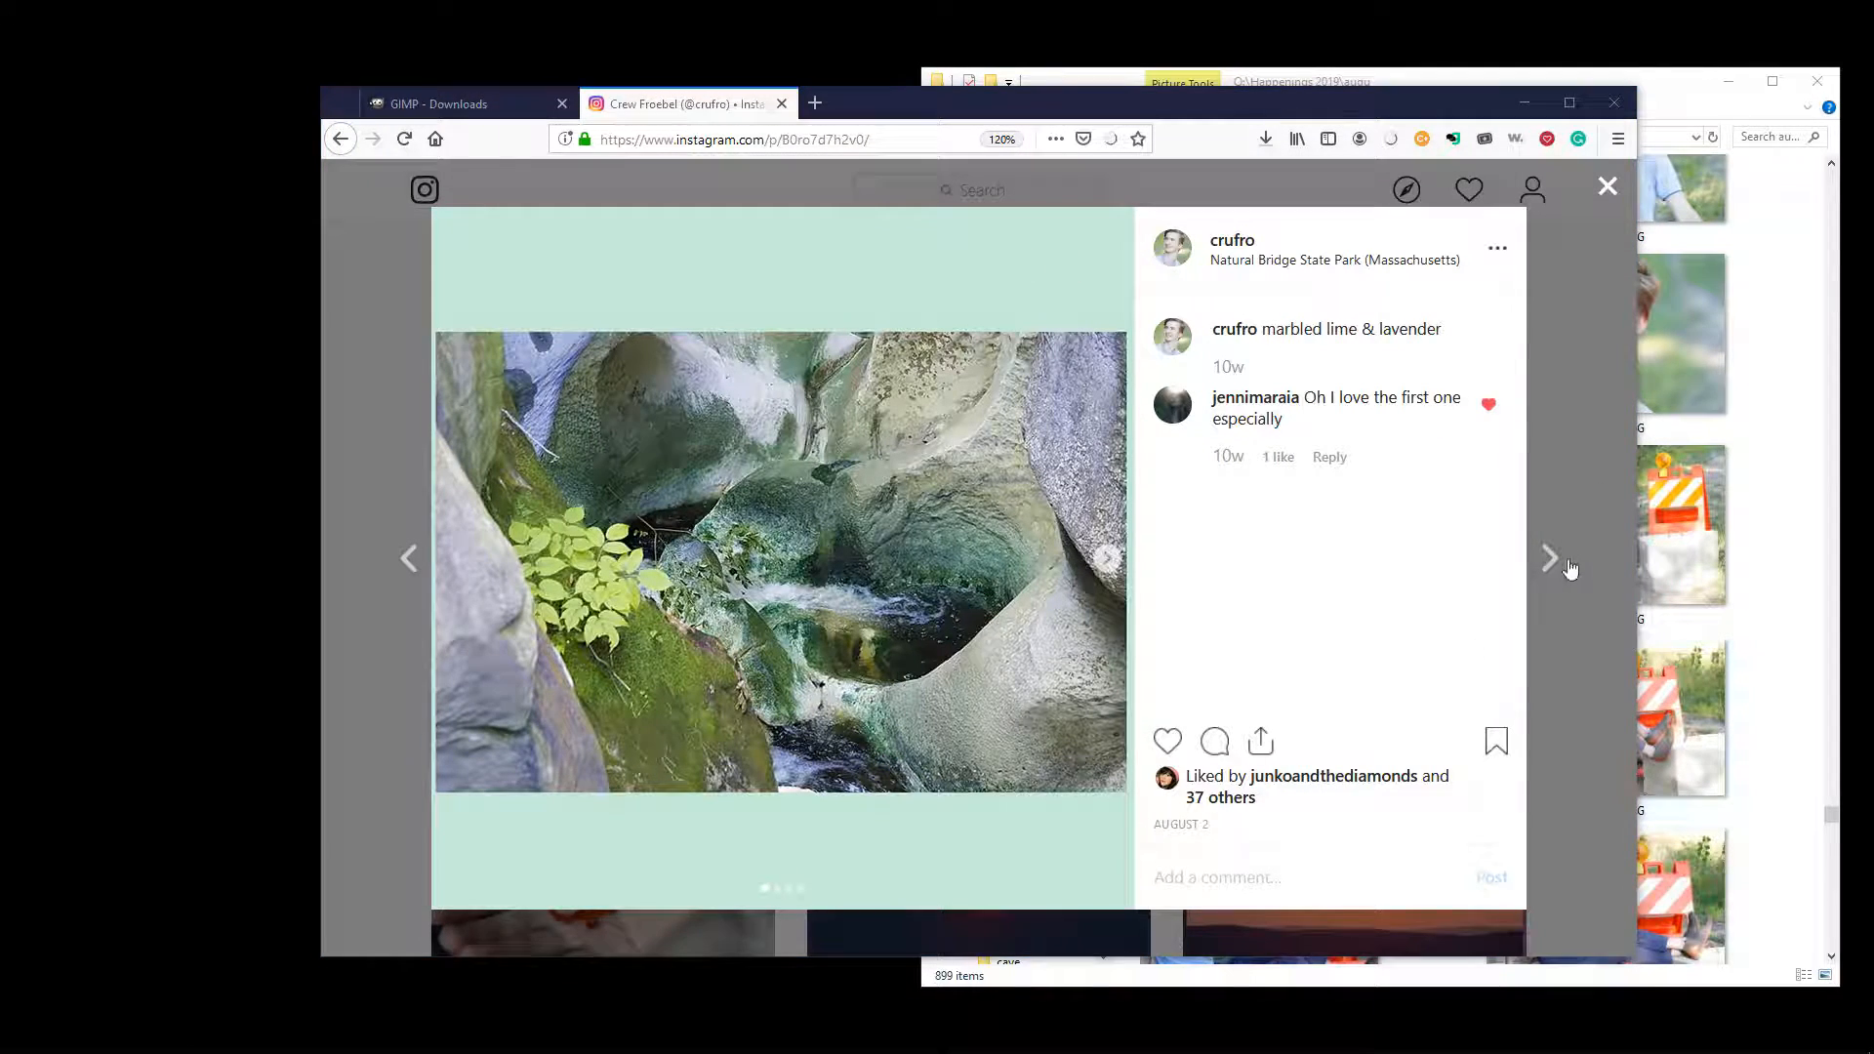
{"action": "left_click", "coordinate": [1581, 346]}
- Browse the profile's older photo posts and return to the newest ones to review the editing style
{"action": "middle_click", "coordinate": [1601, 478]}
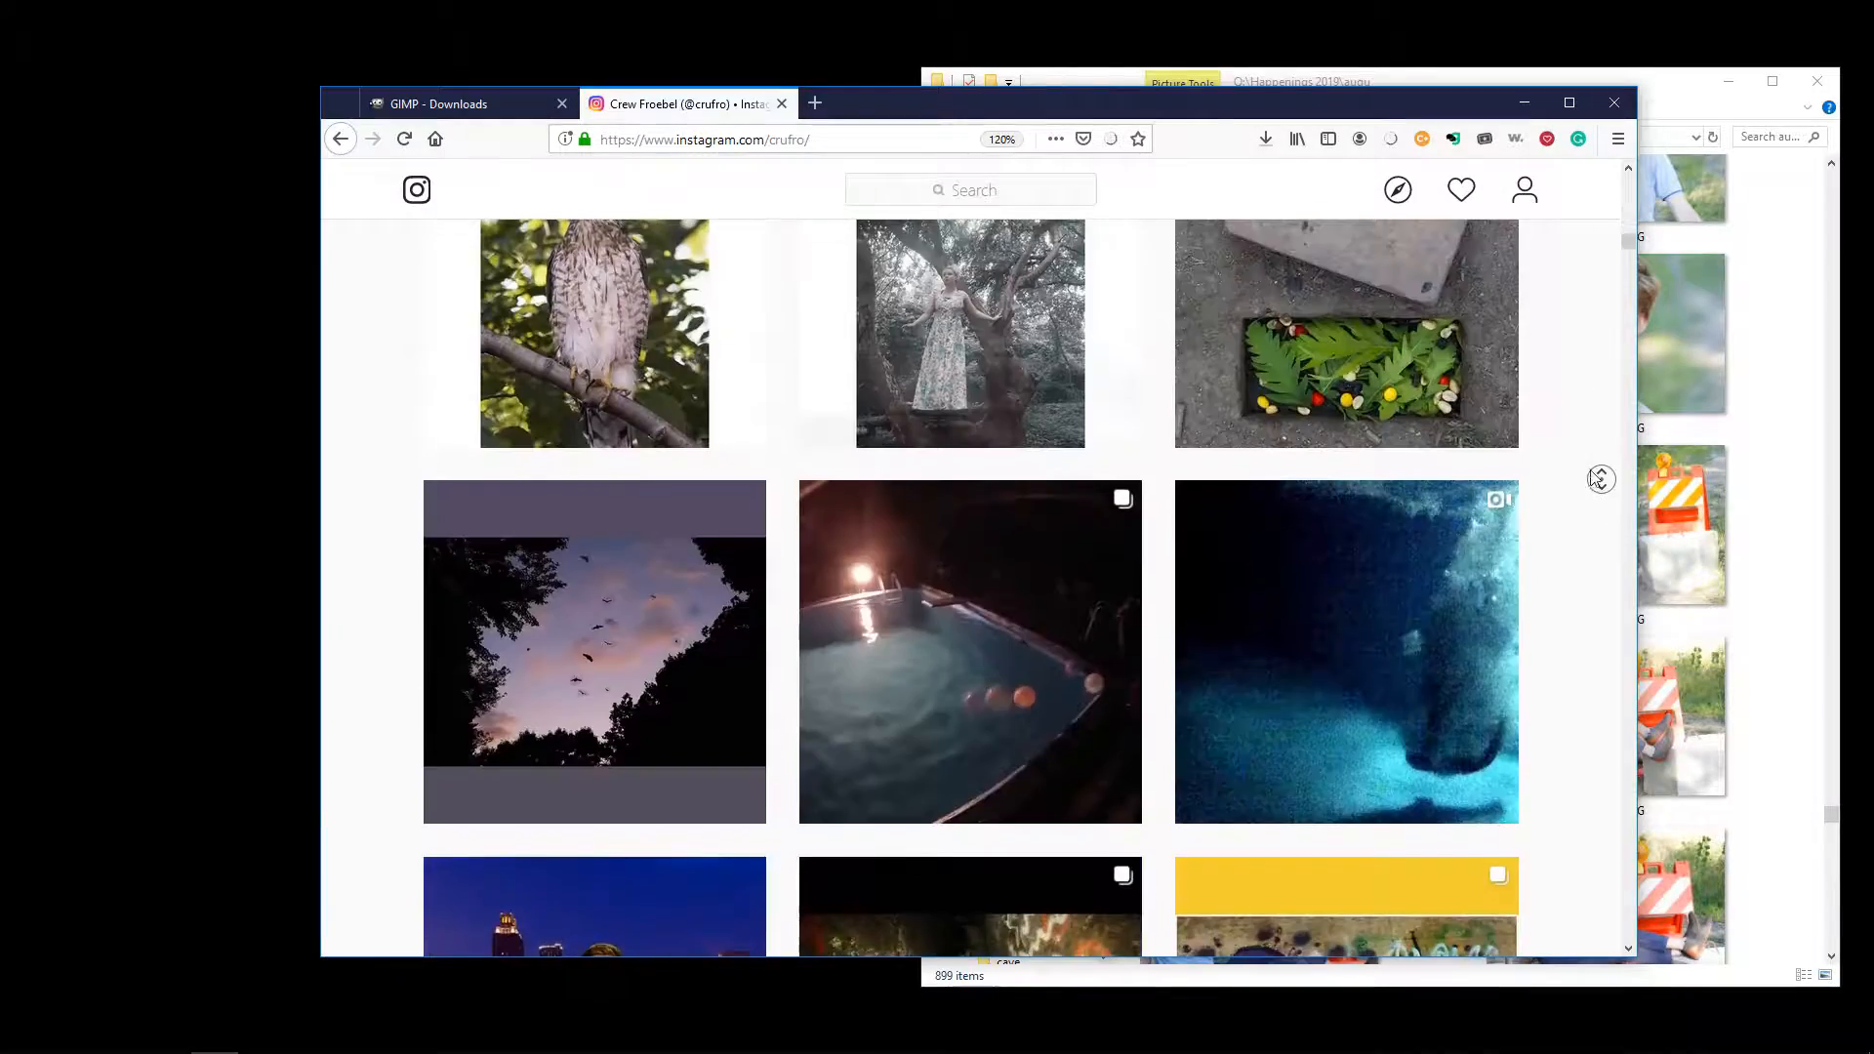
{"action": "middle_click", "coordinate": [1600, 549]}
{"action": "middle_click", "coordinate": [1610, 528]}
{"action": "middle_click", "coordinate": [1610, 687]}
{"action": "middle_click", "coordinate": [1611, 636]}
{"action": "middle_click", "coordinate": [1603, 699]}
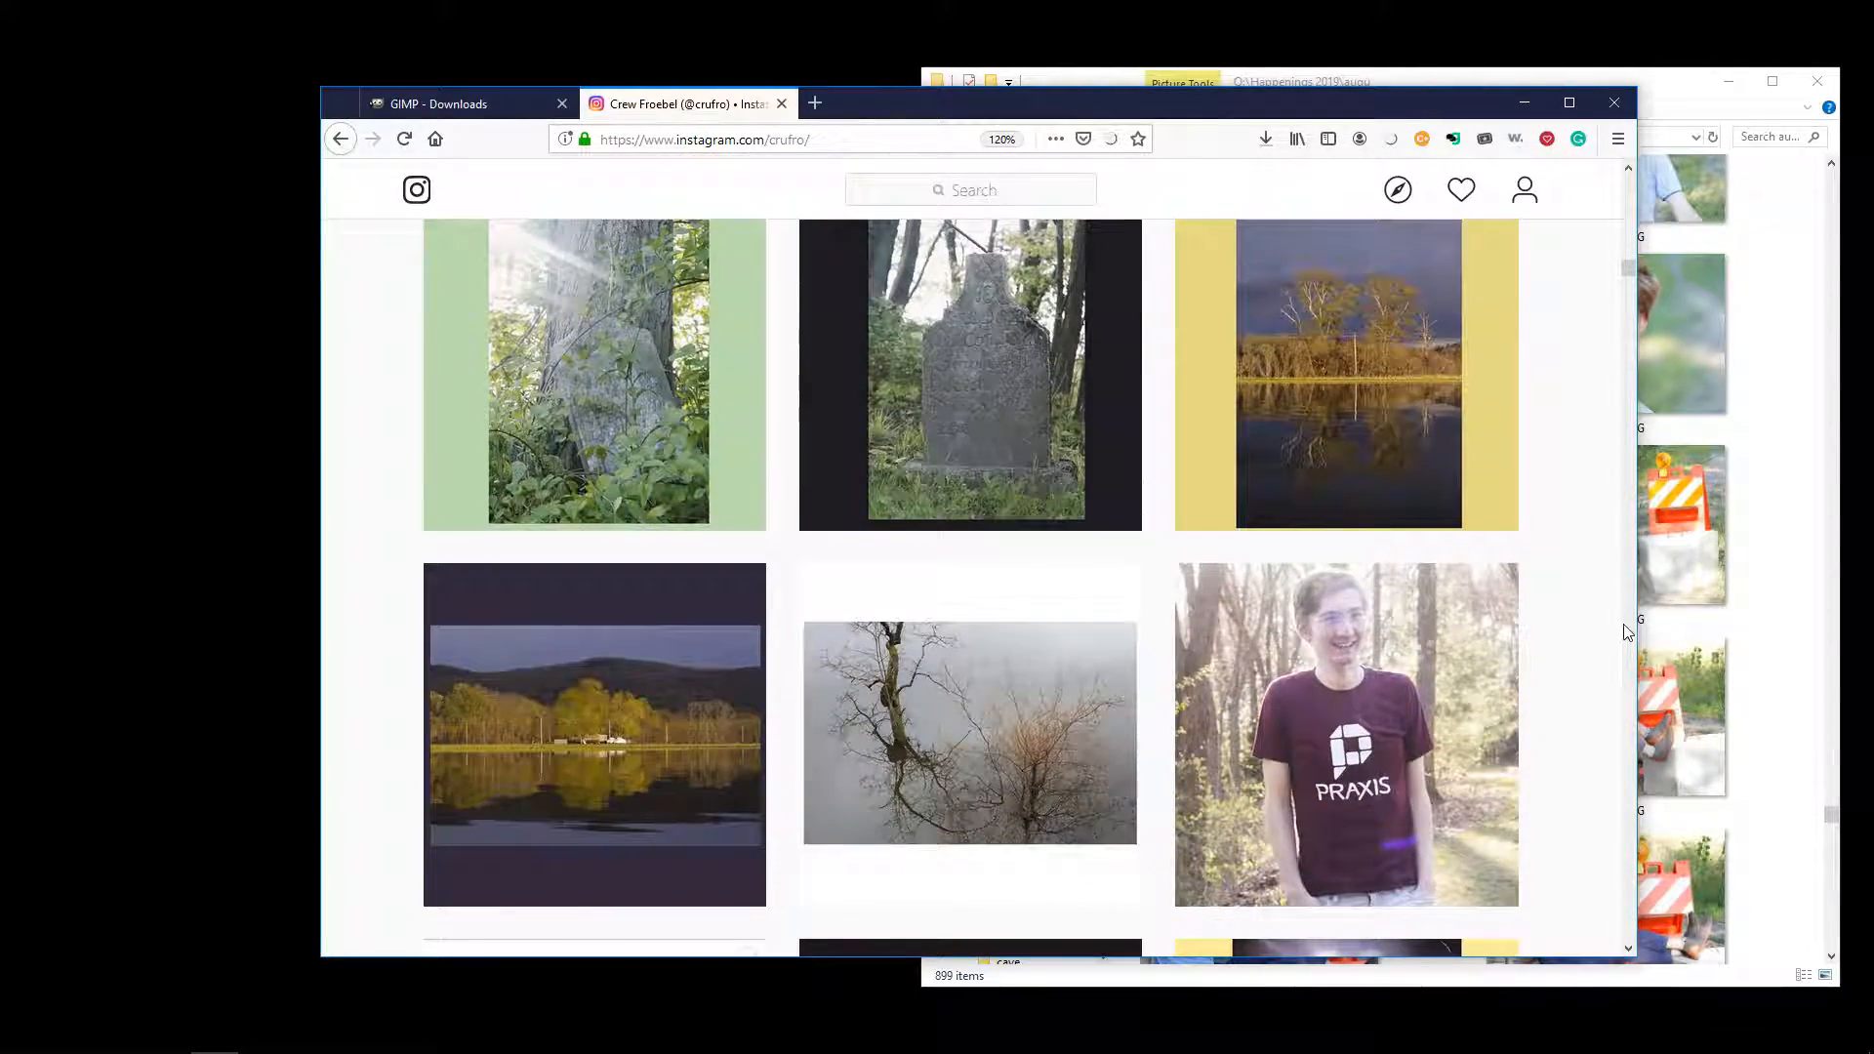
{"action": "middle_click", "coordinate": [1620, 620]}
{"action": "middle_click", "coordinate": [1620, 693]}
{"action": "middle_click", "coordinate": [1611, 670]}
{"action": "middle_click", "coordinate": [1614, 589]}
{"action": "middle_click", "coordinate": [1613, 585]}
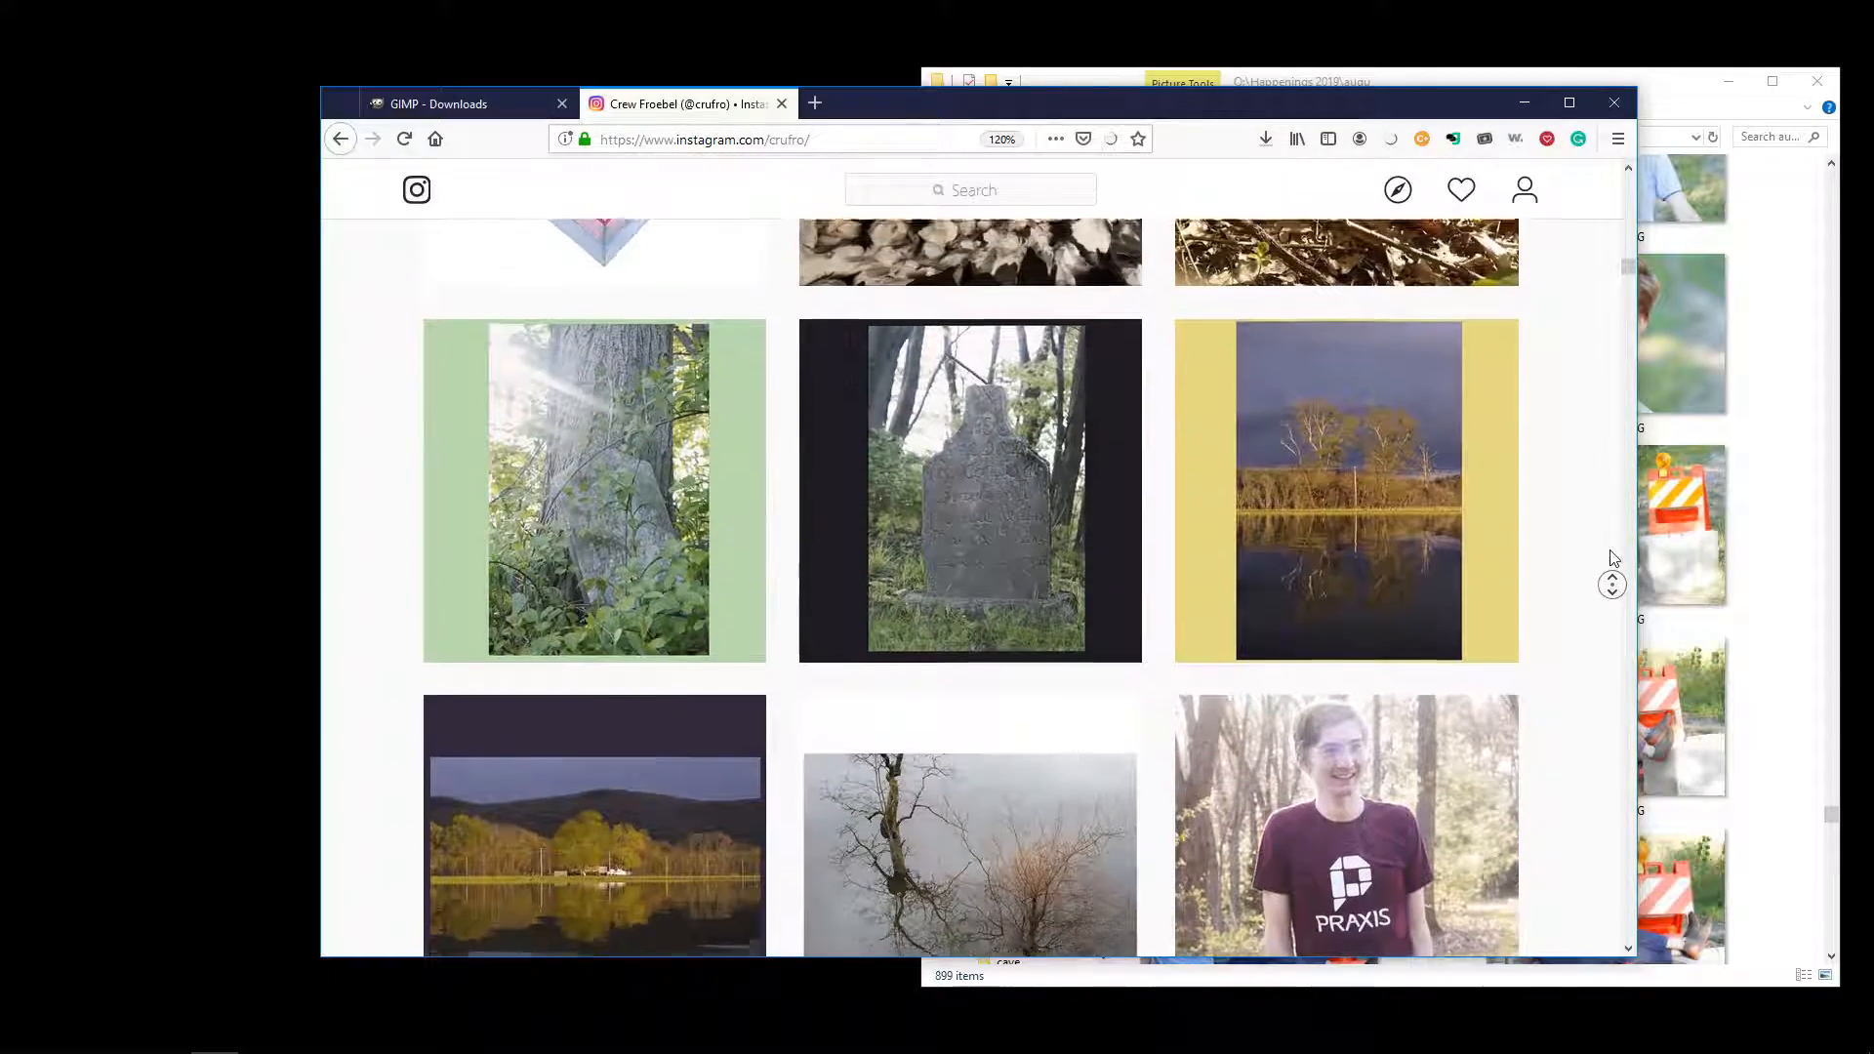
{"action": "middle_click", "coordinate": [1608, 550]}
{"action": "middle_click", "coordinate": [1611, 594]}
{"action": "middle_click", "coordinate": [1613, 686]}
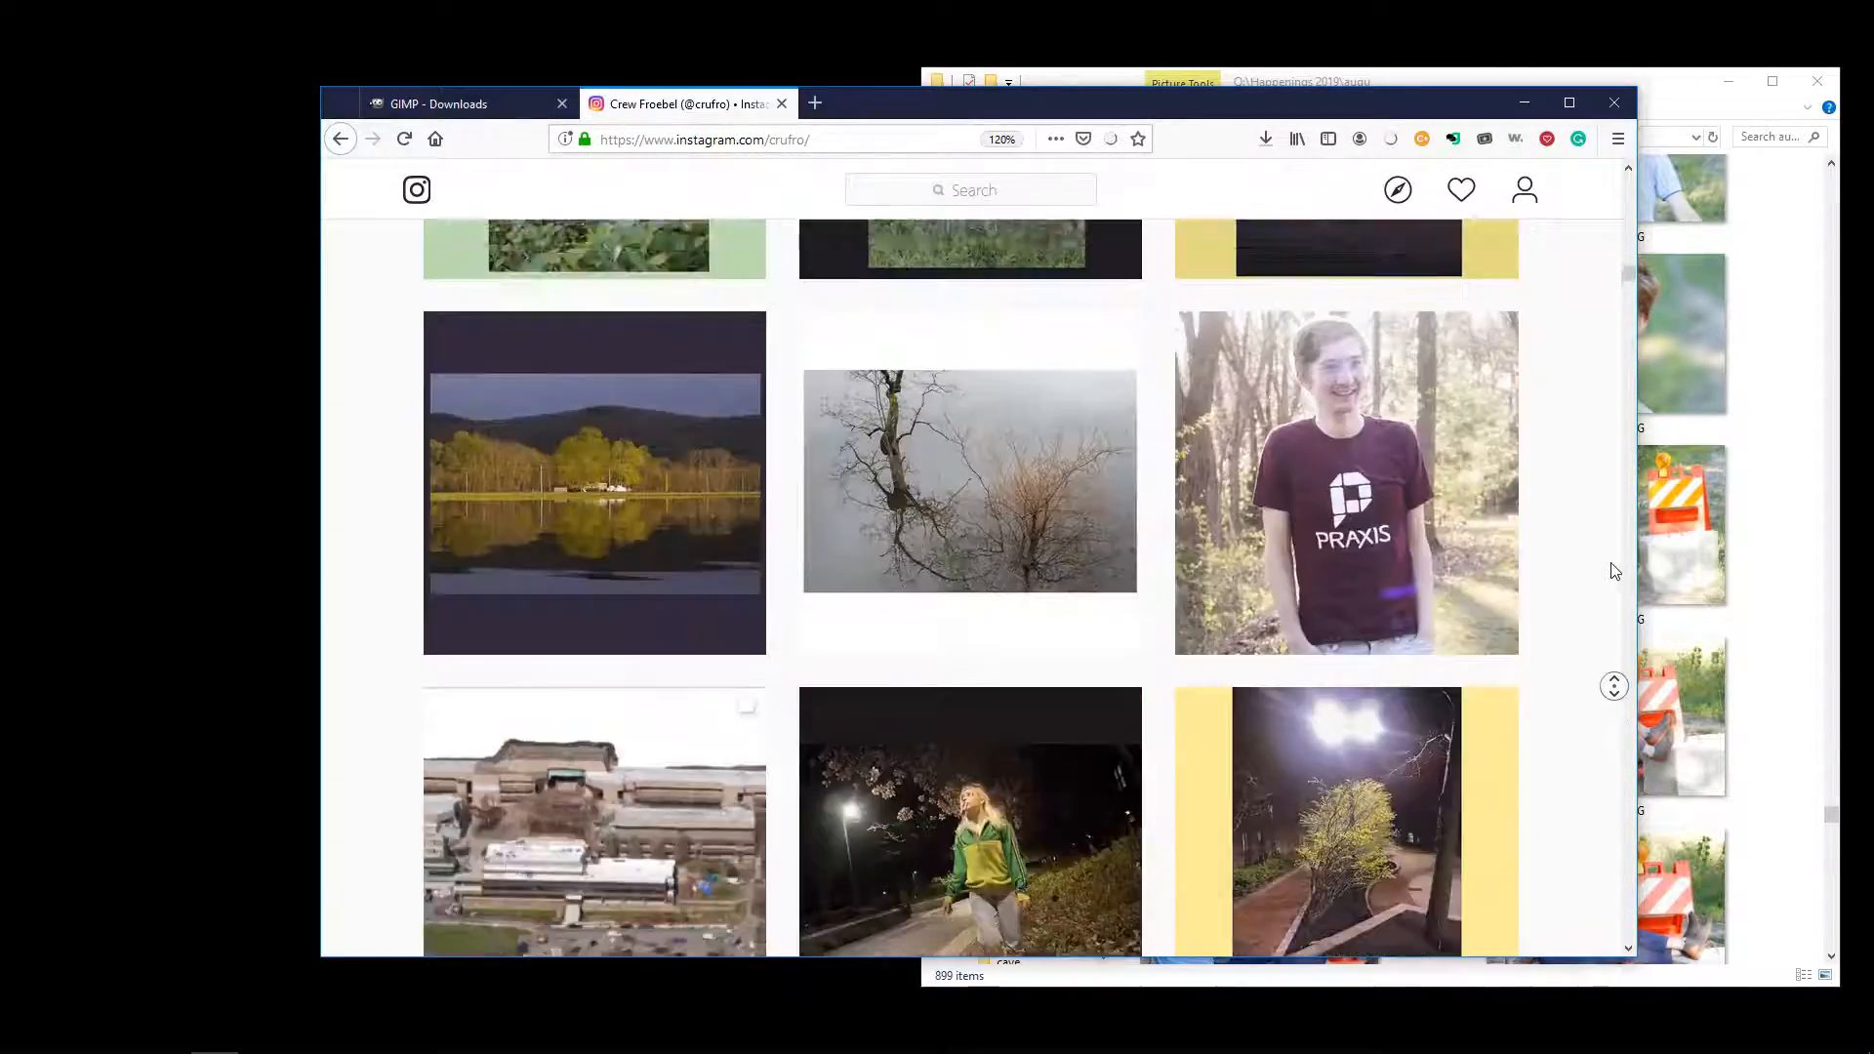
{"action": "middle_click", "coordinate": [1610, 598]}
{"action": "right_click", "coordinate": [1592, 539]}
{"action": "middle_click", "coordinate": [1573, 384]}
{"action": "middle_click", "coordinate": [1565, 485]}
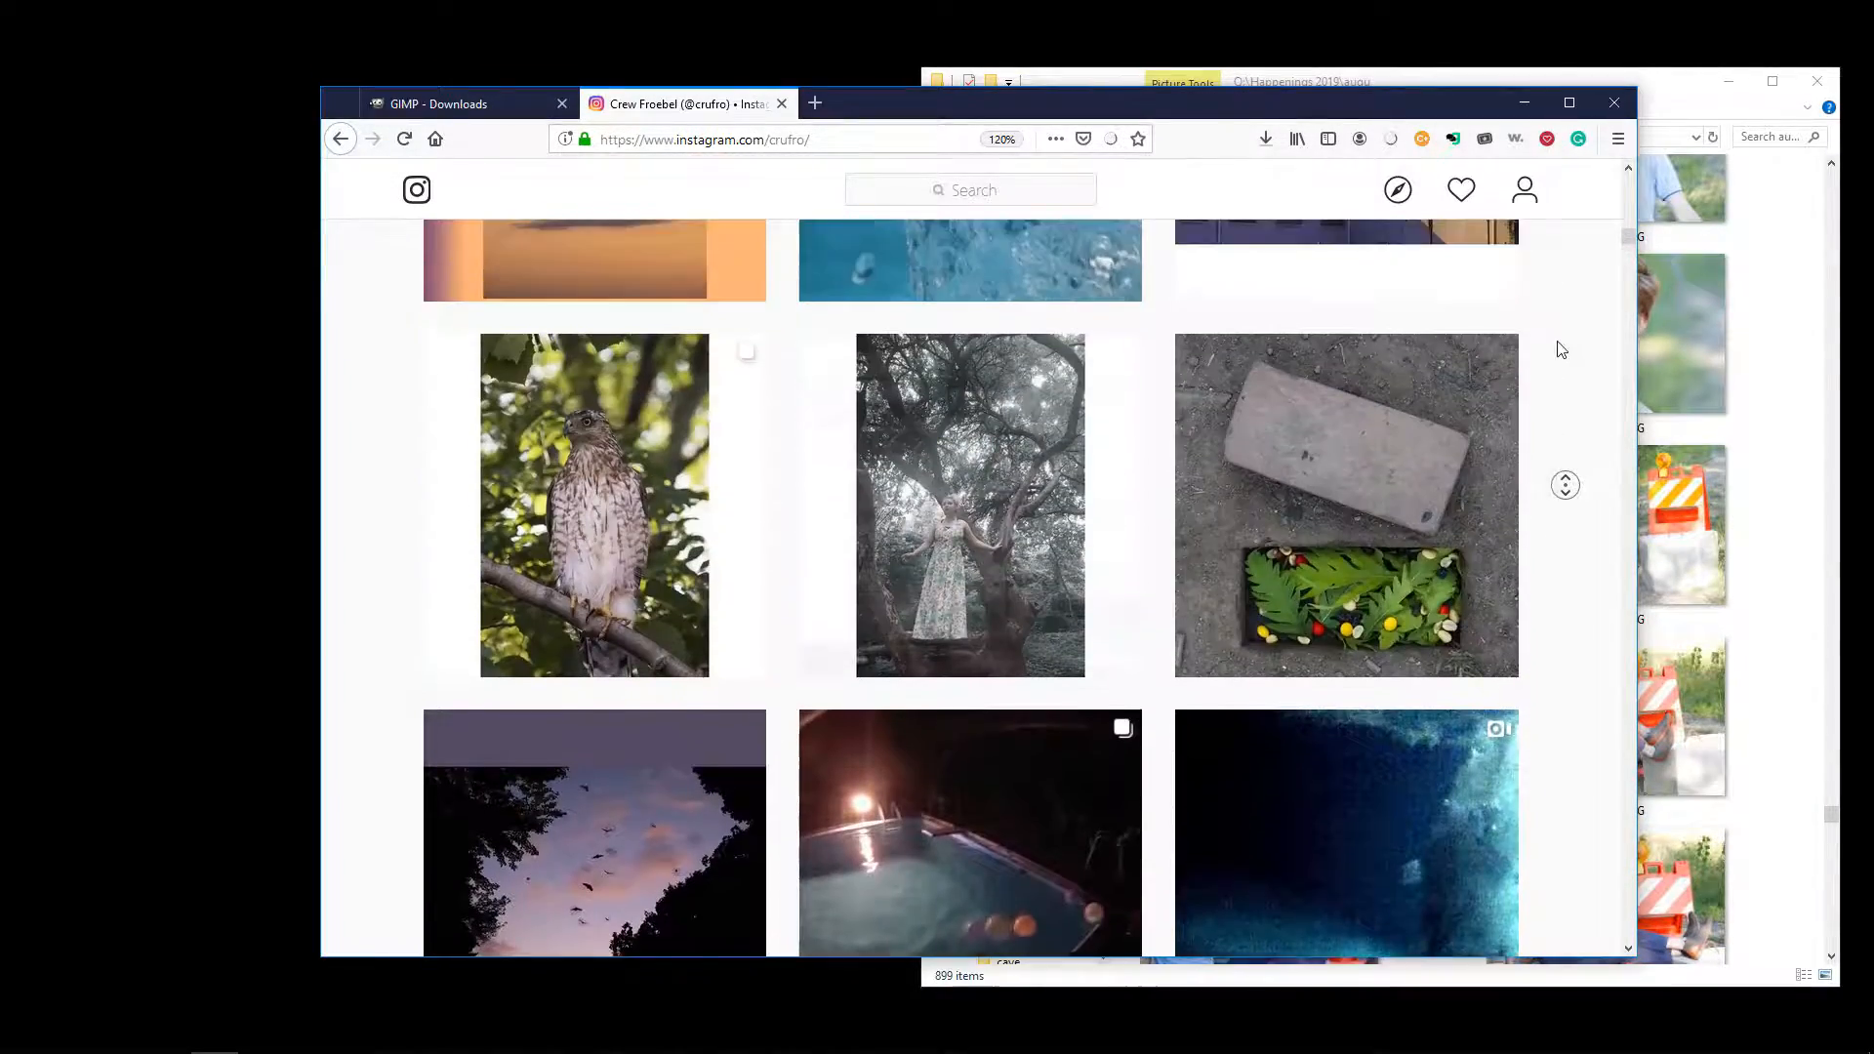
{"action": "middle_click", "coordinate": [1556, 443]}
{"action": "middle_click", "coordinate": [1548, 406]}
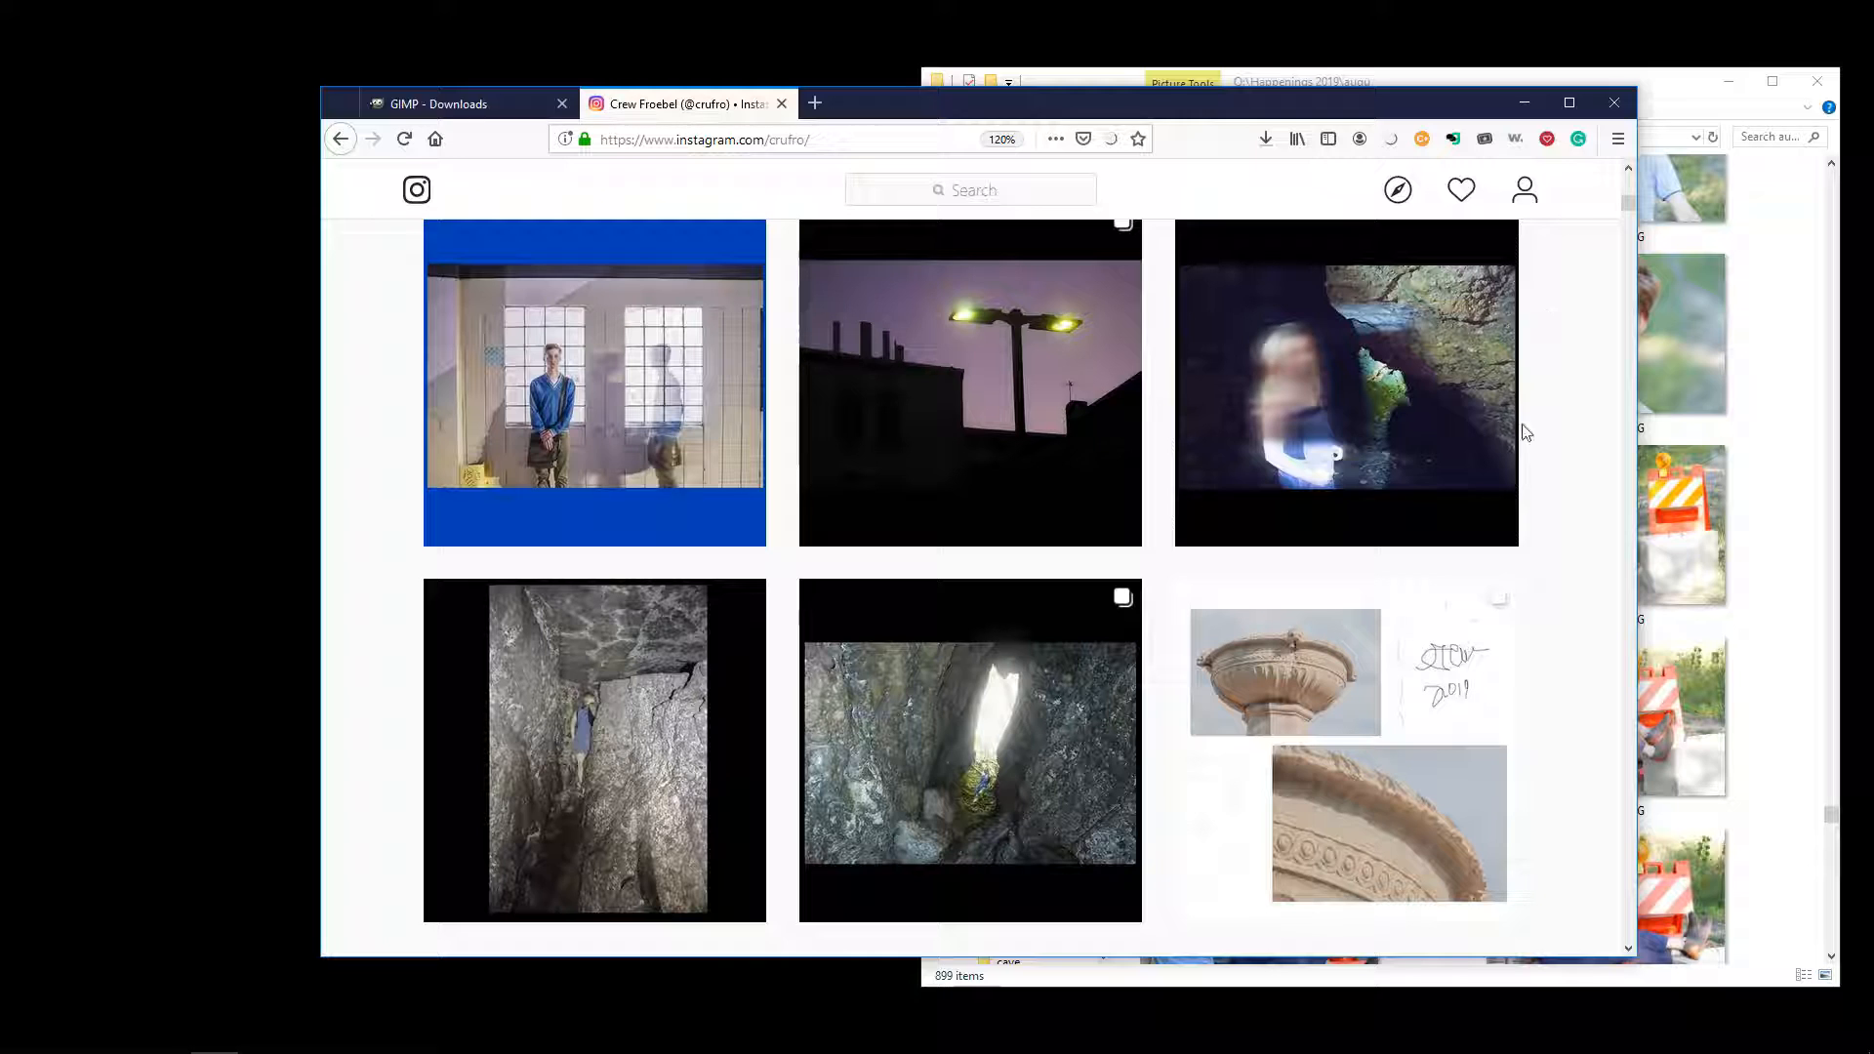
{"action": "middle_click", "coordinate": [1525, 424]}
{"action": "middle_click", "coordinate": [1552, 272]}
{"action": "middle_click", "coordinate": [1526, 302]}
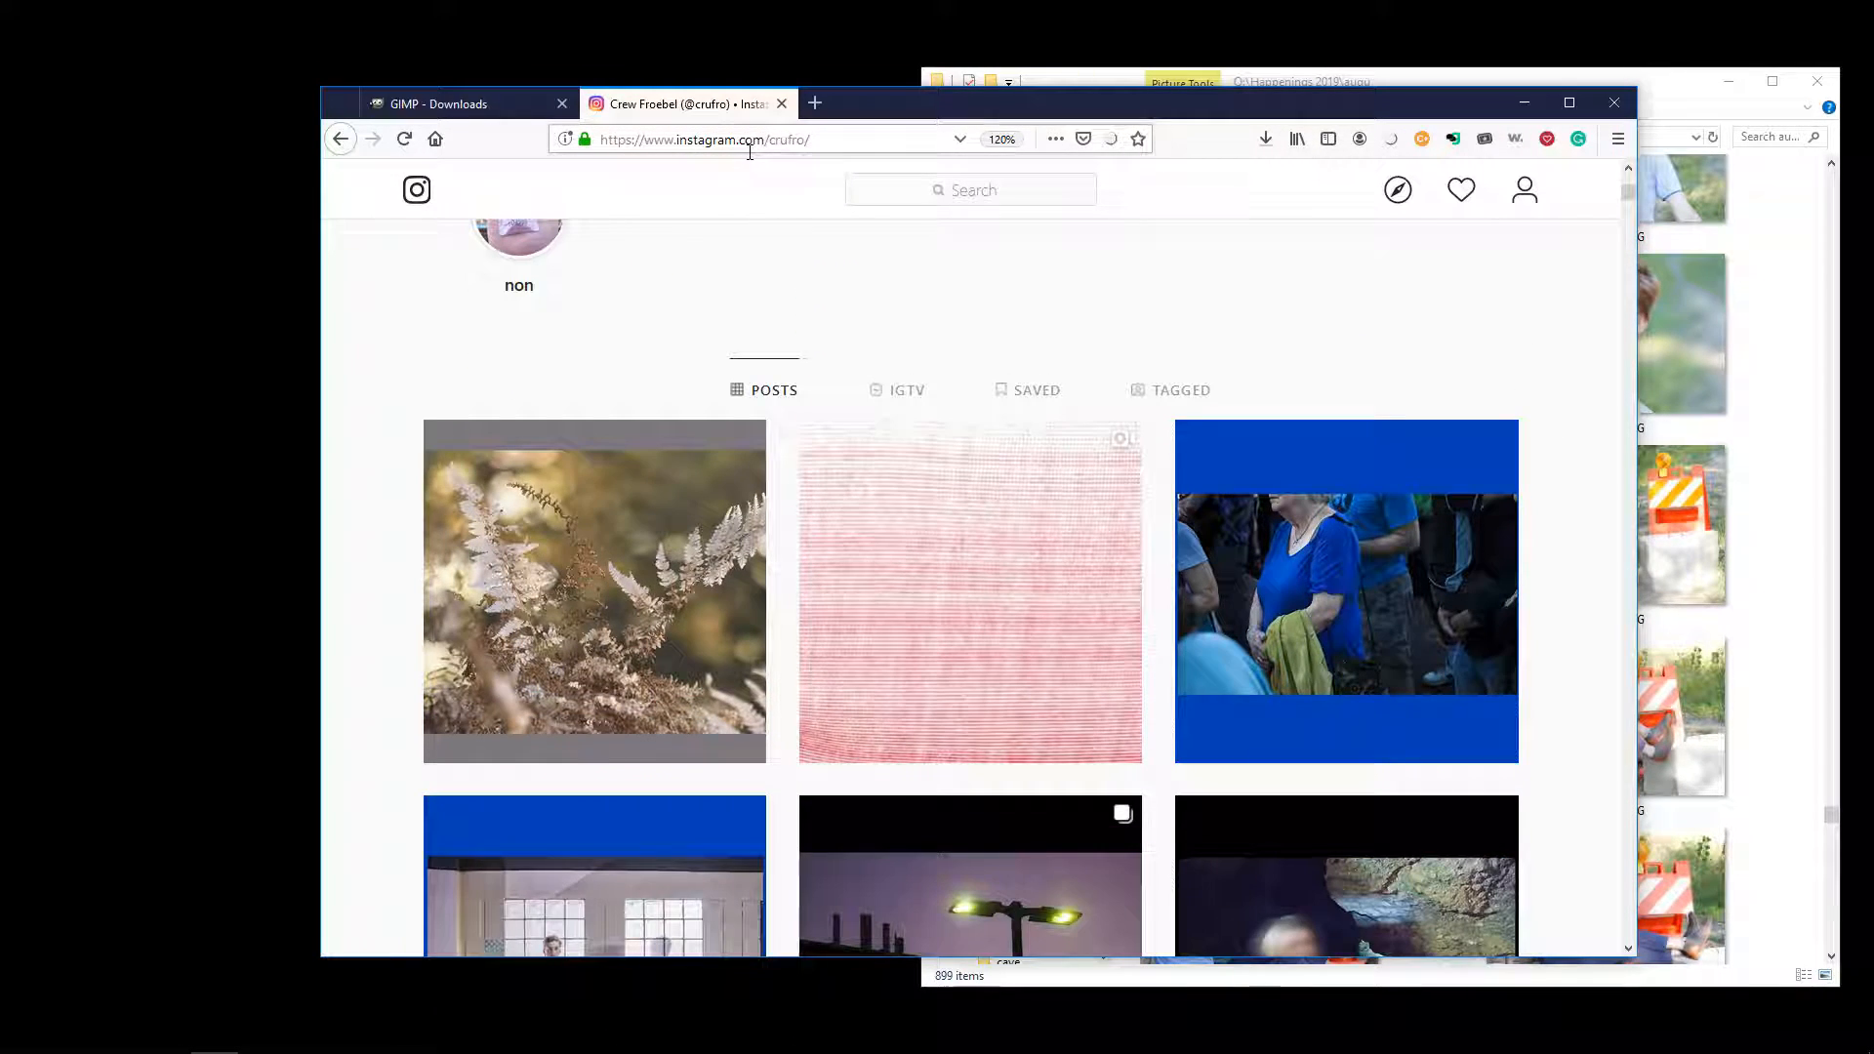
{"action": "scroll", "coordinate": [1534, 241], "scroll_direction": "down", "scroll_amount": 2}
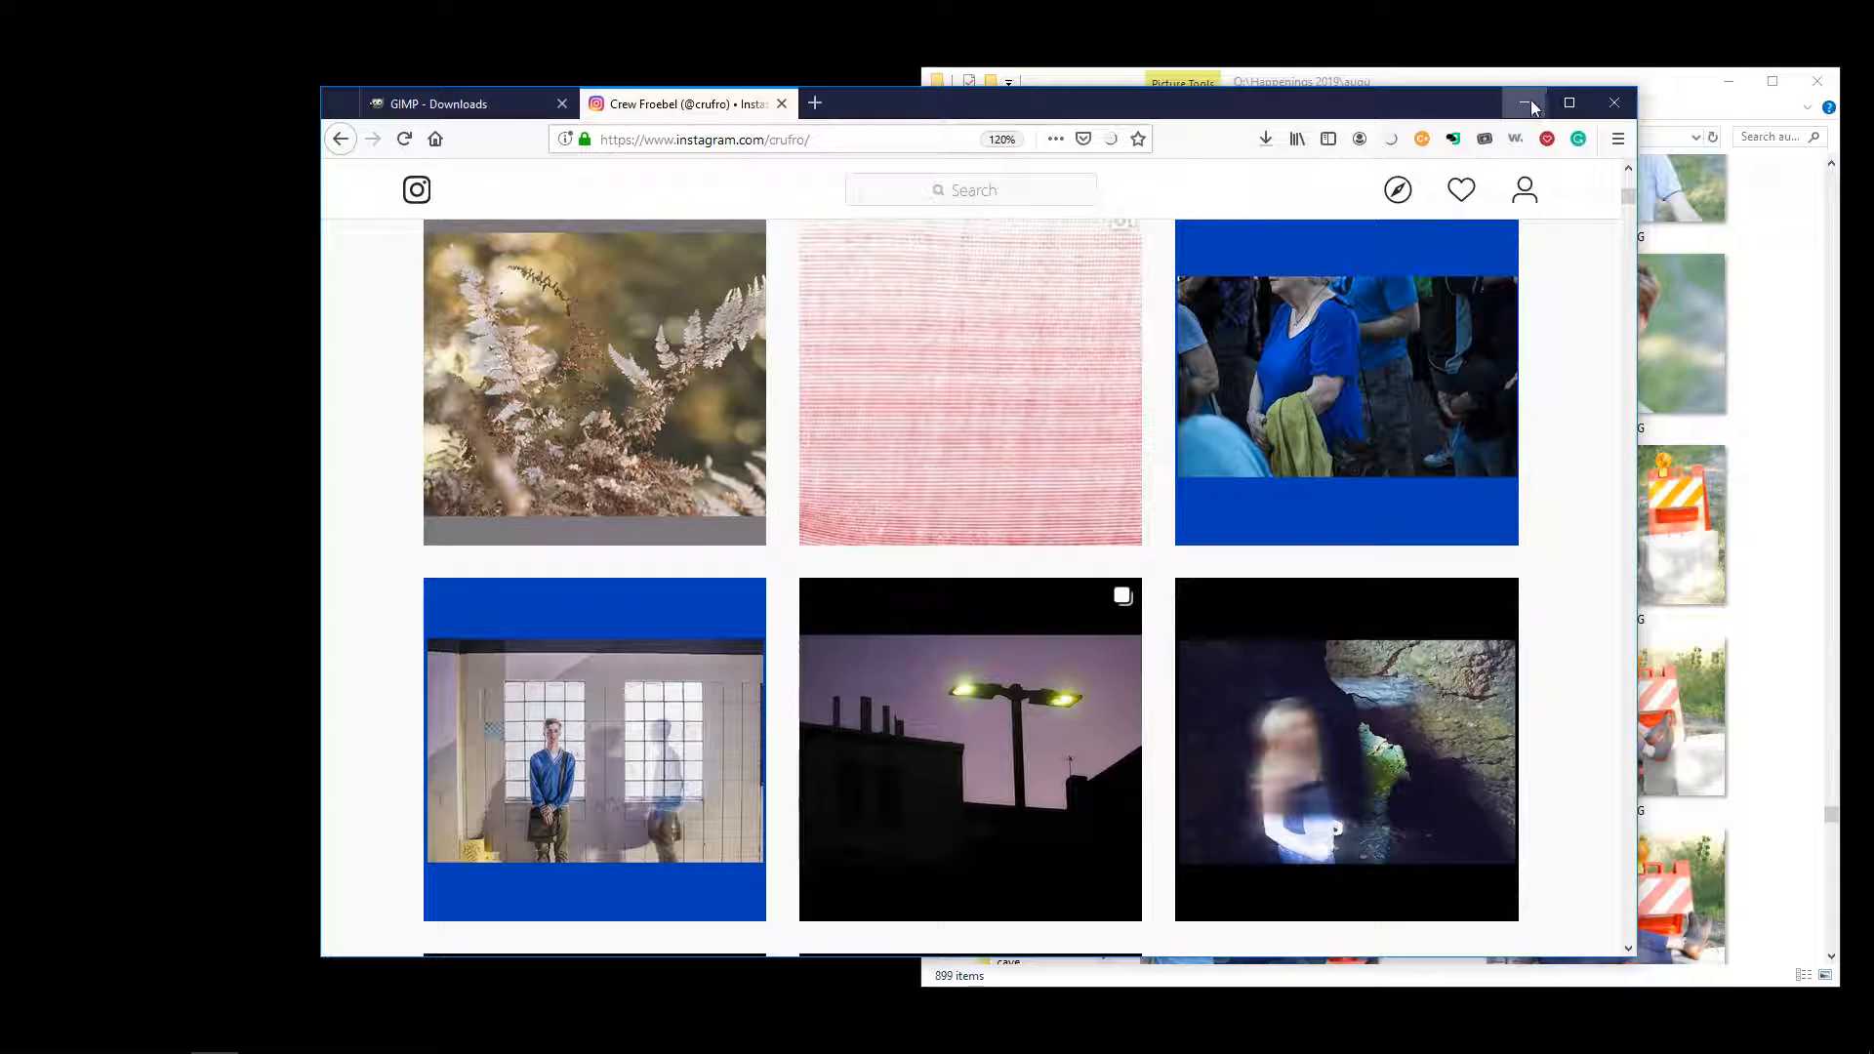
- Switch to the GIMP downloads page and review the Windows download options and installer information
{"action": "left_click", "coordinate": [459, 103]}
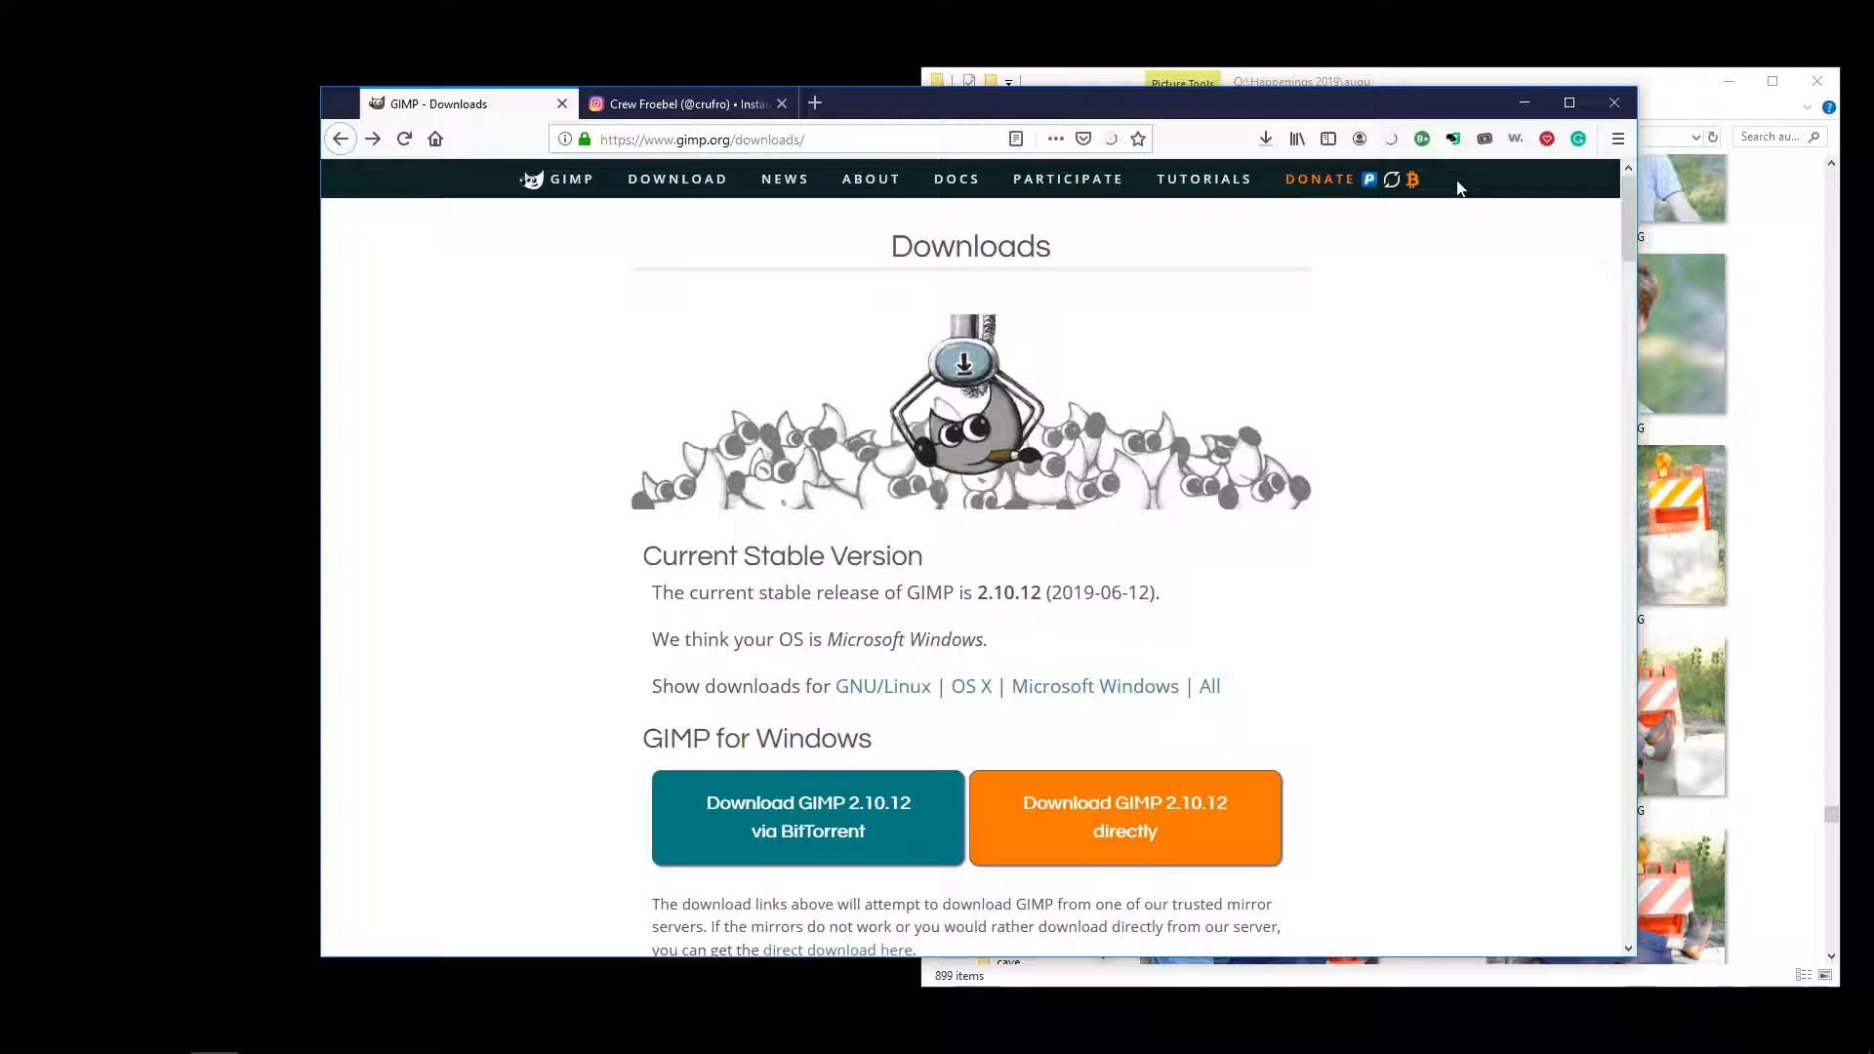
{"action": "middle_click", "coordinate": [1547, 510]}
{"action": "middle_click", "coordinate": [1498, 532]}
{"action": "middle_click", "coordinate": [1480, 602]}
{"action": "middle_click", "coordinate": [1466, 464]}
{"action": "middle_click", "coordinate": [1091, 459]}
{"action": "middle_click", "coordinate": [1033, 536]}
{"action": "middle_click", "coordinate": [955, 553]}
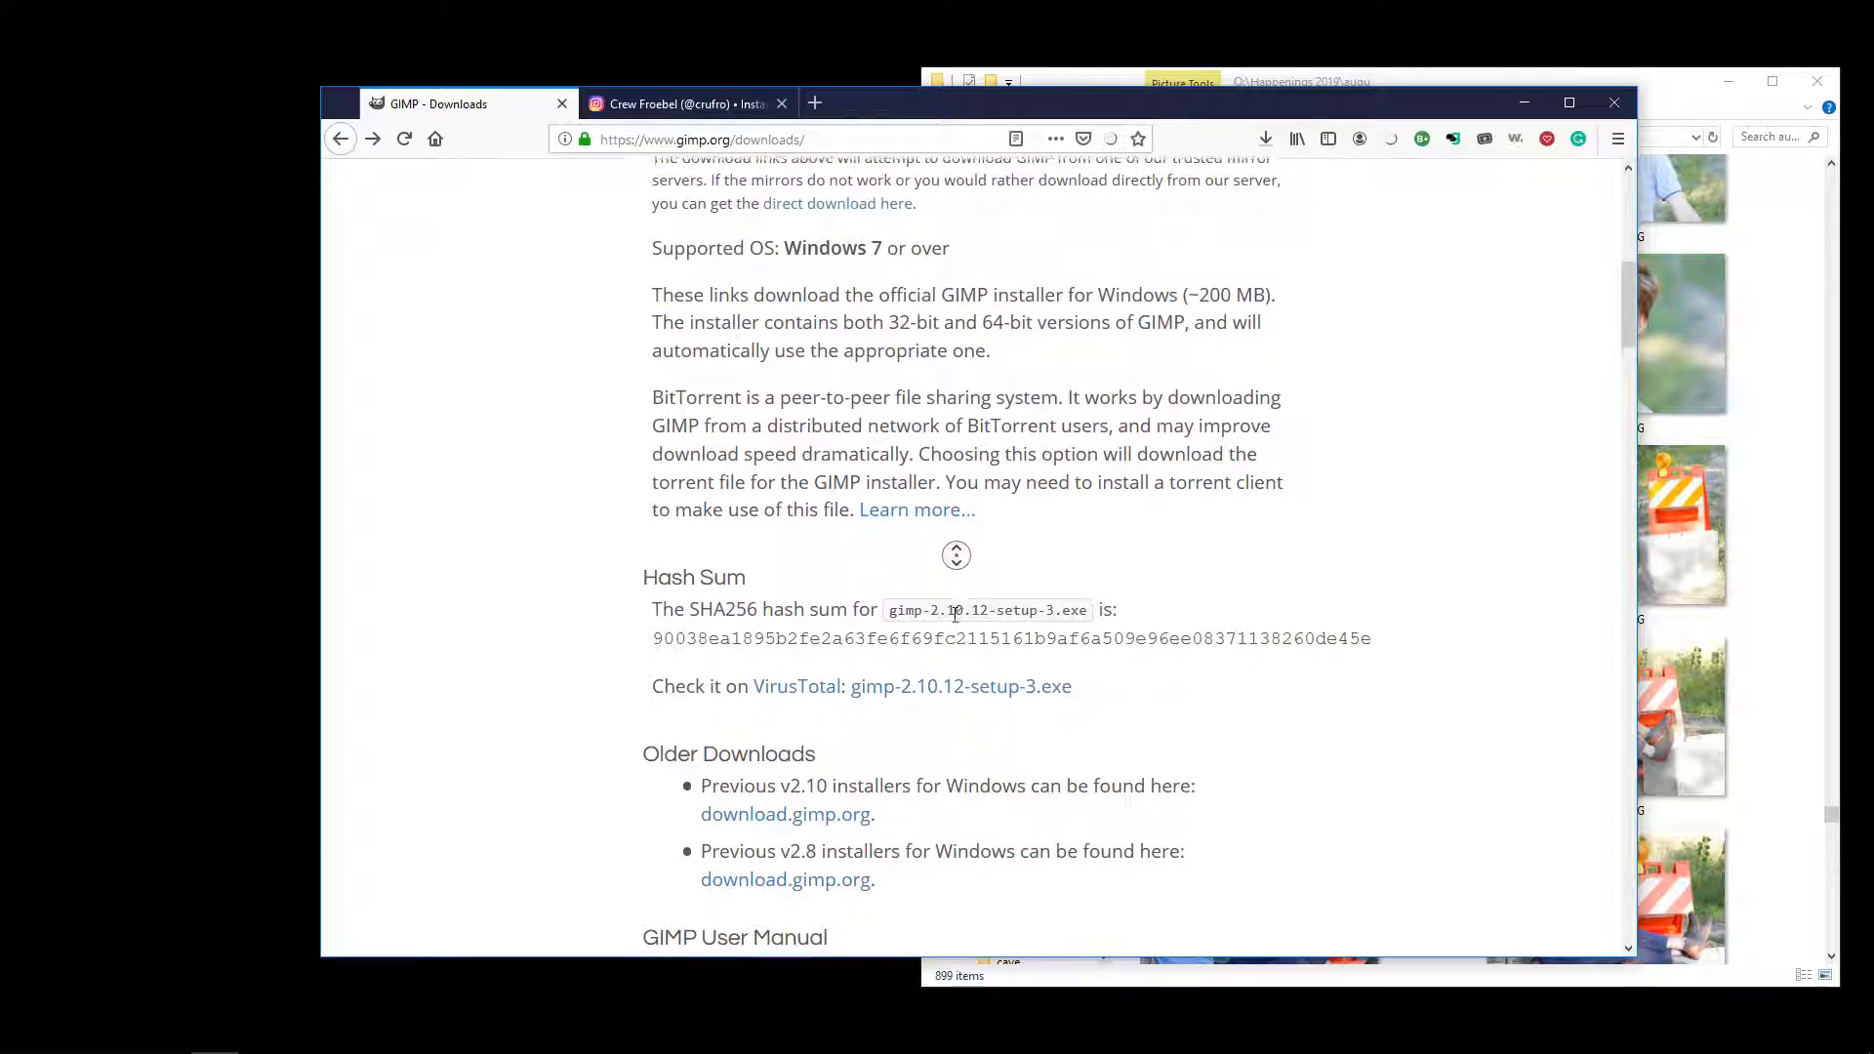
{"action": "scroll", "coordinate": [954, 527], "scroll_direction": "down", "scroll_amount": 3}
{"action": "scroll", "coordinate": [942, 402], "scroll_direction": "up", "scroll_amount": 7}
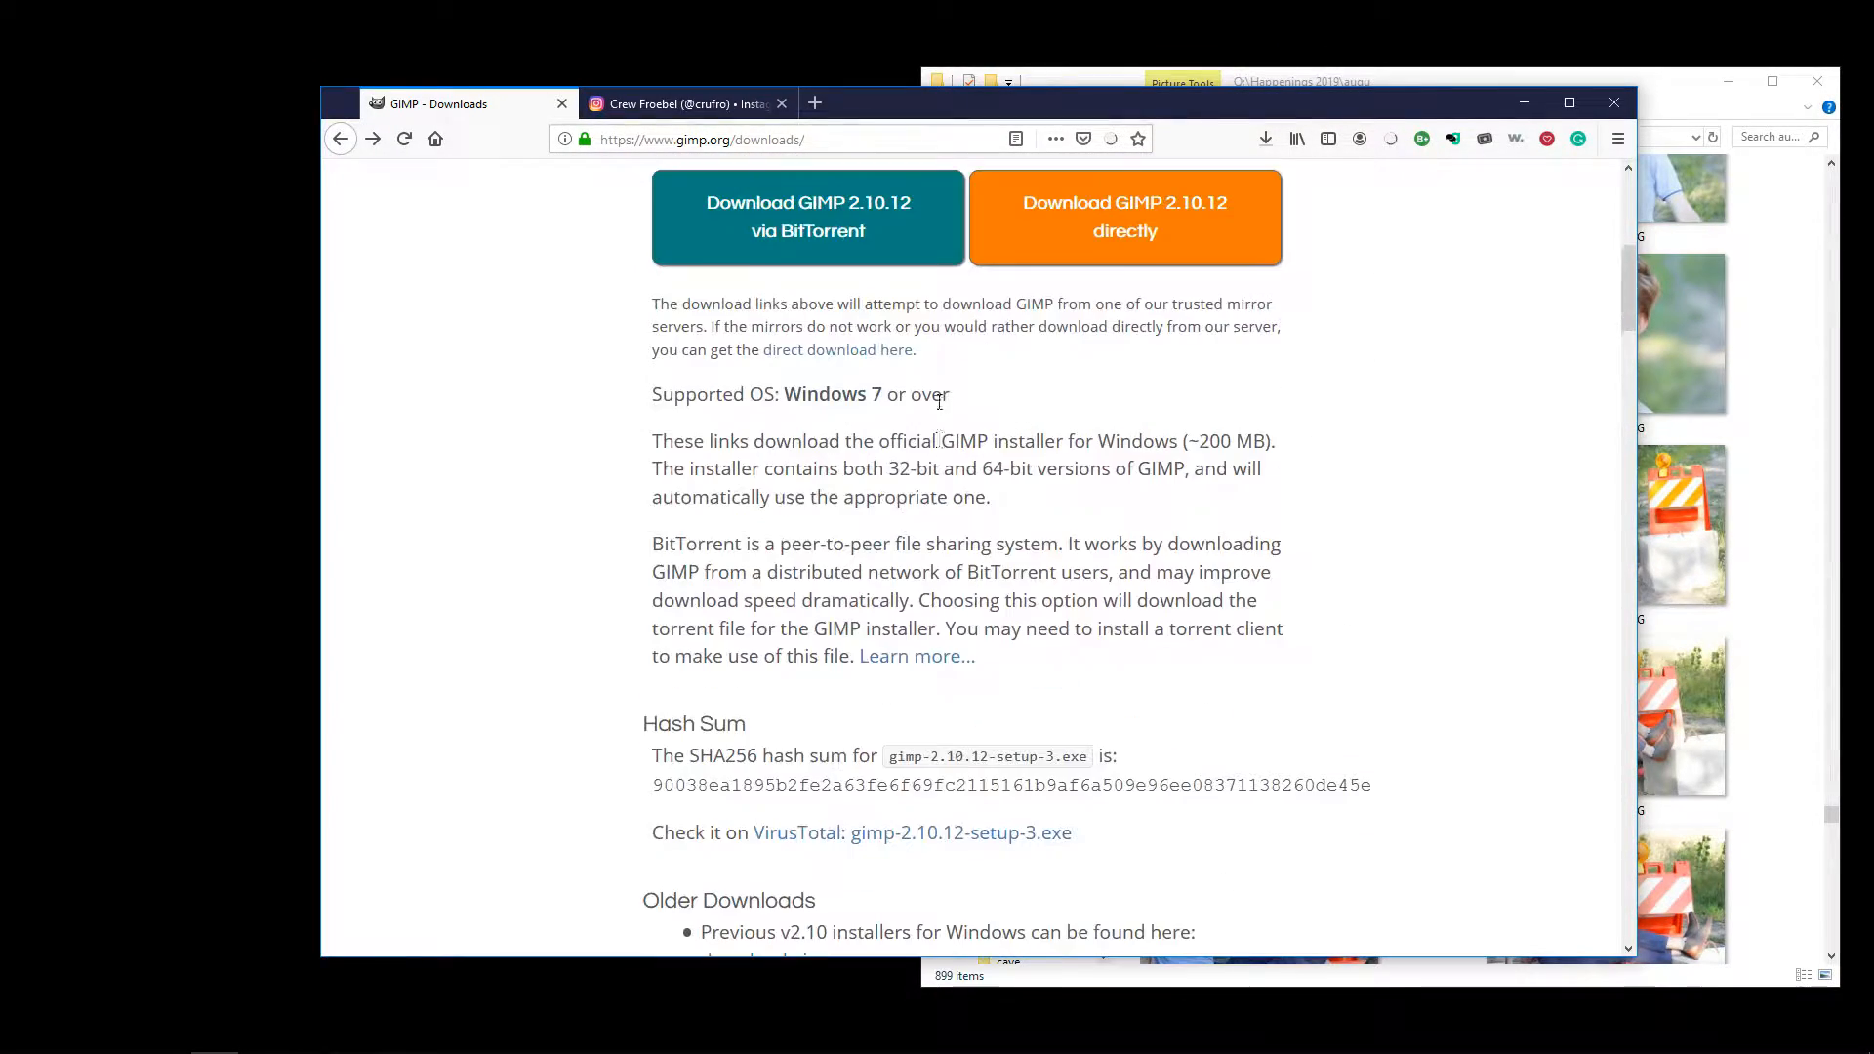
{"action": "scroll", "coordinate": [874, 449], "scroll_direction": "up", "scroll_amount": 1}
- Open the direct download directory for Windows and save the installer gimp-2.10.12-setup.exe
{"action": "left_click", "coordinate": [883, 386]}
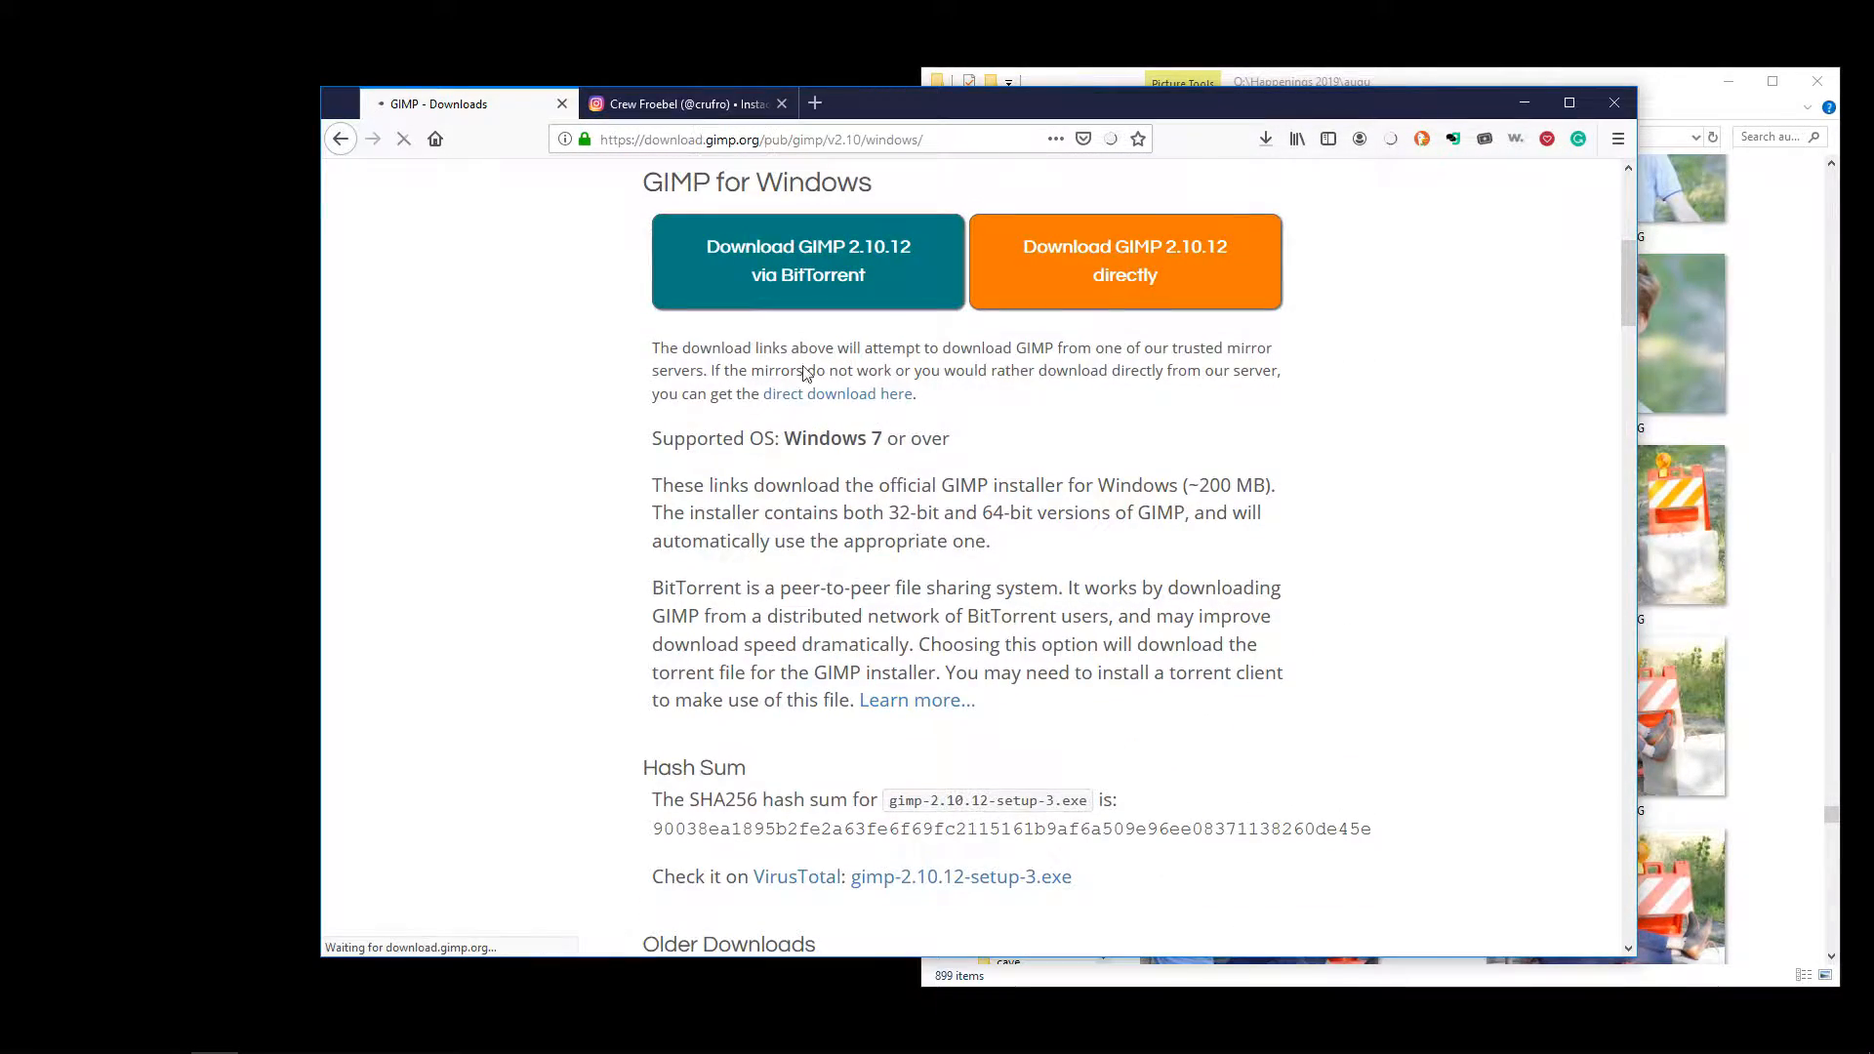
{"action": "middle_click", "coordinate": [900, 342]}
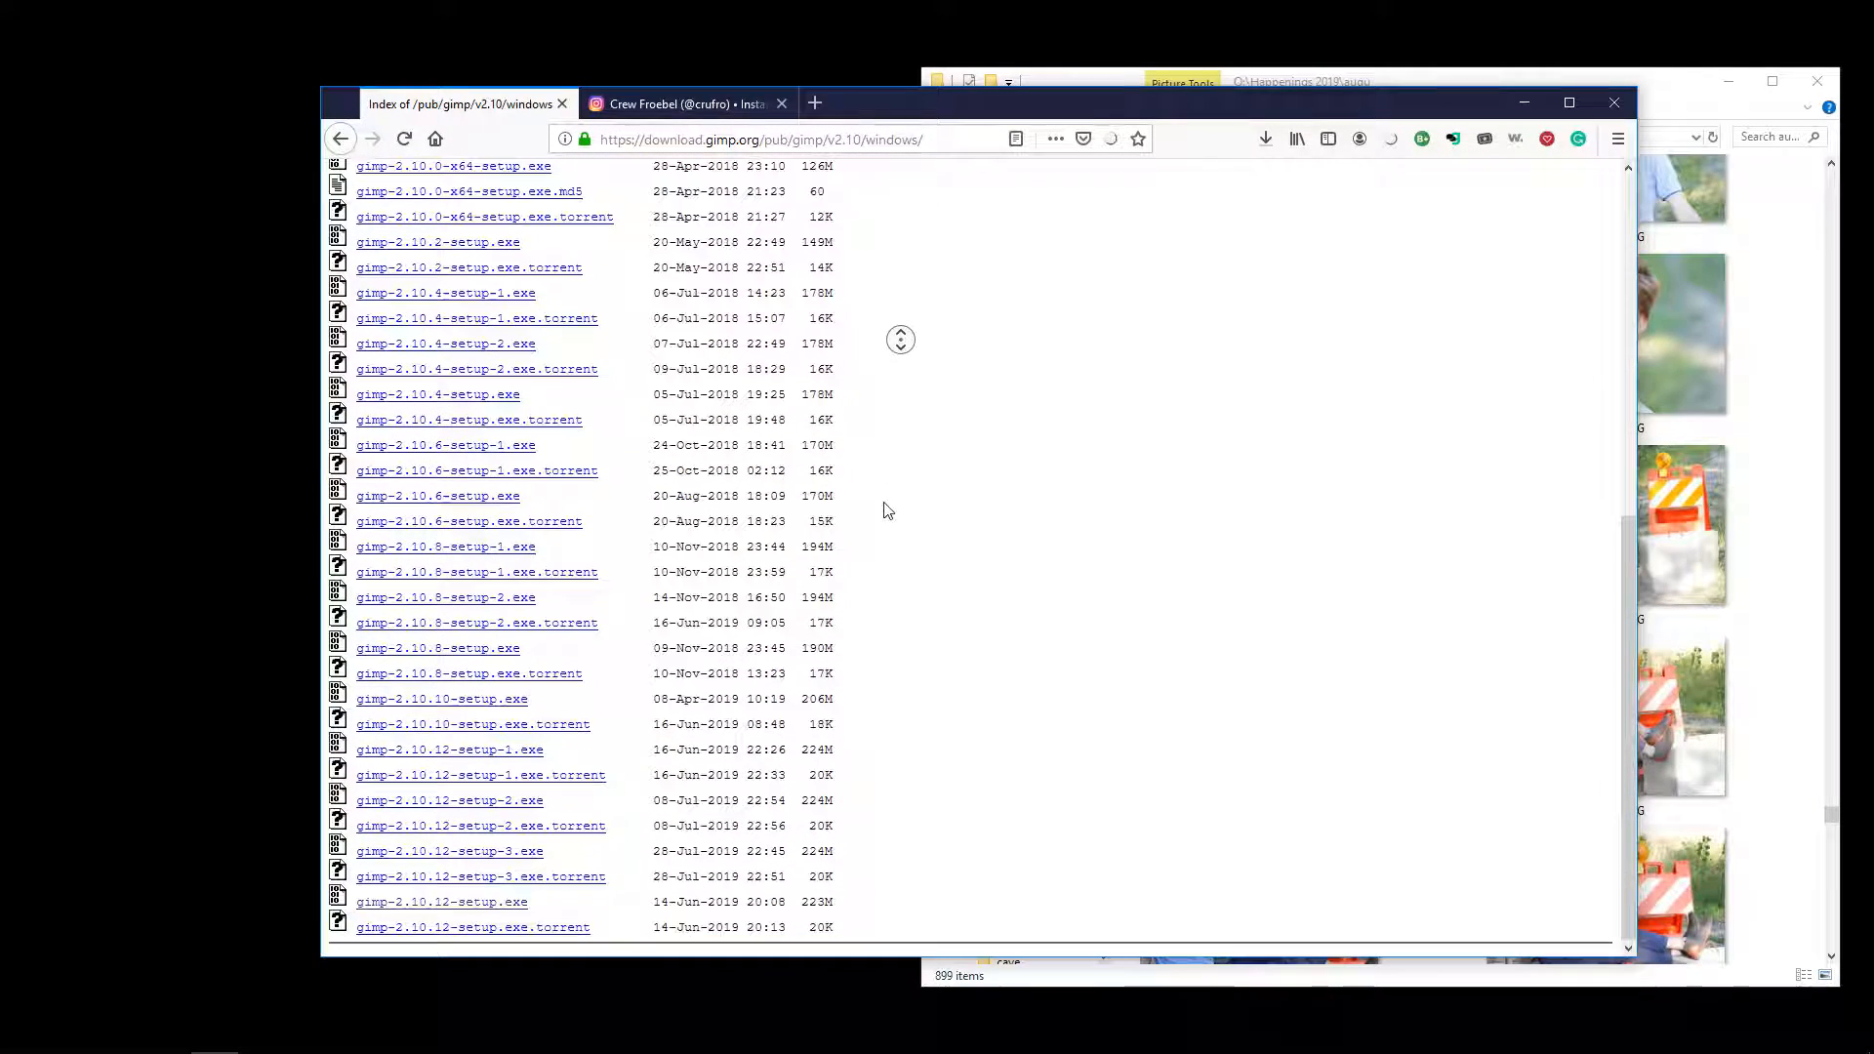
{"action": "middle_click", "coordinate": [879, 502]}
{"action": "left_click", "coordinate": [471, 903]}
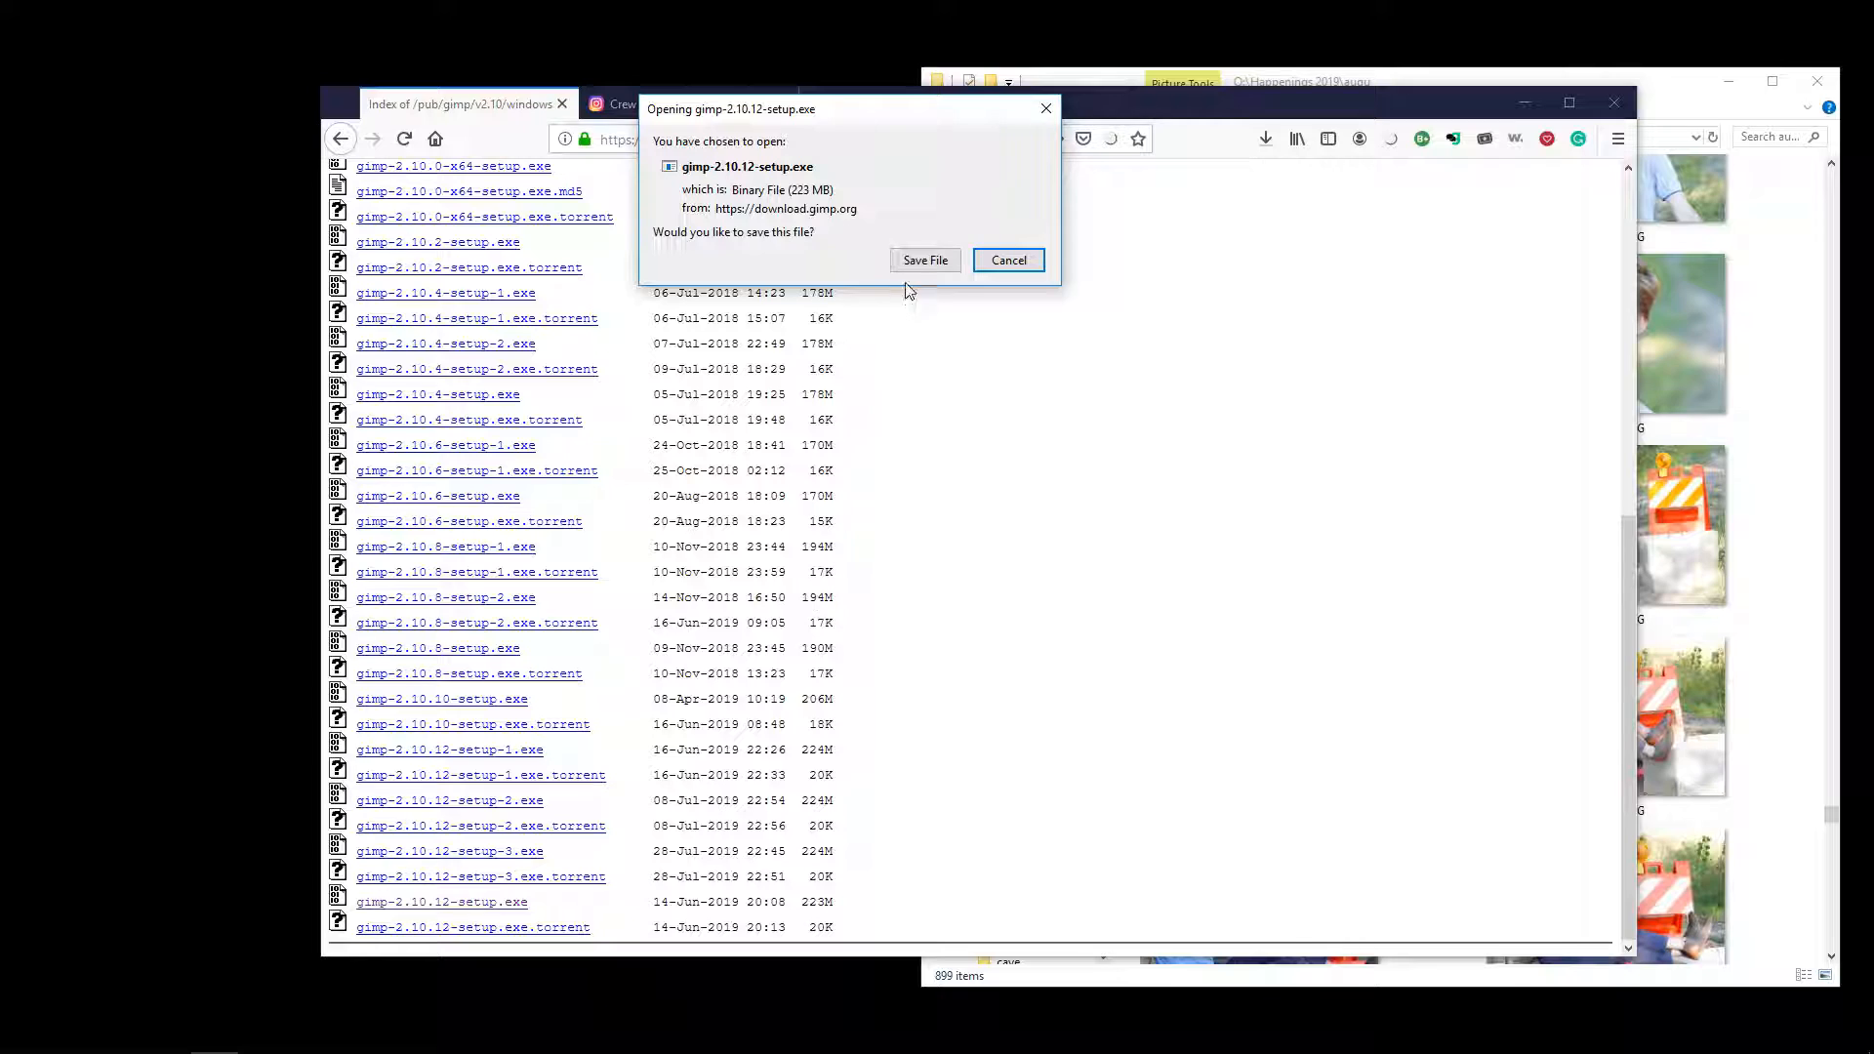
{"action": "left_click", "coordinate": [925, 260]}
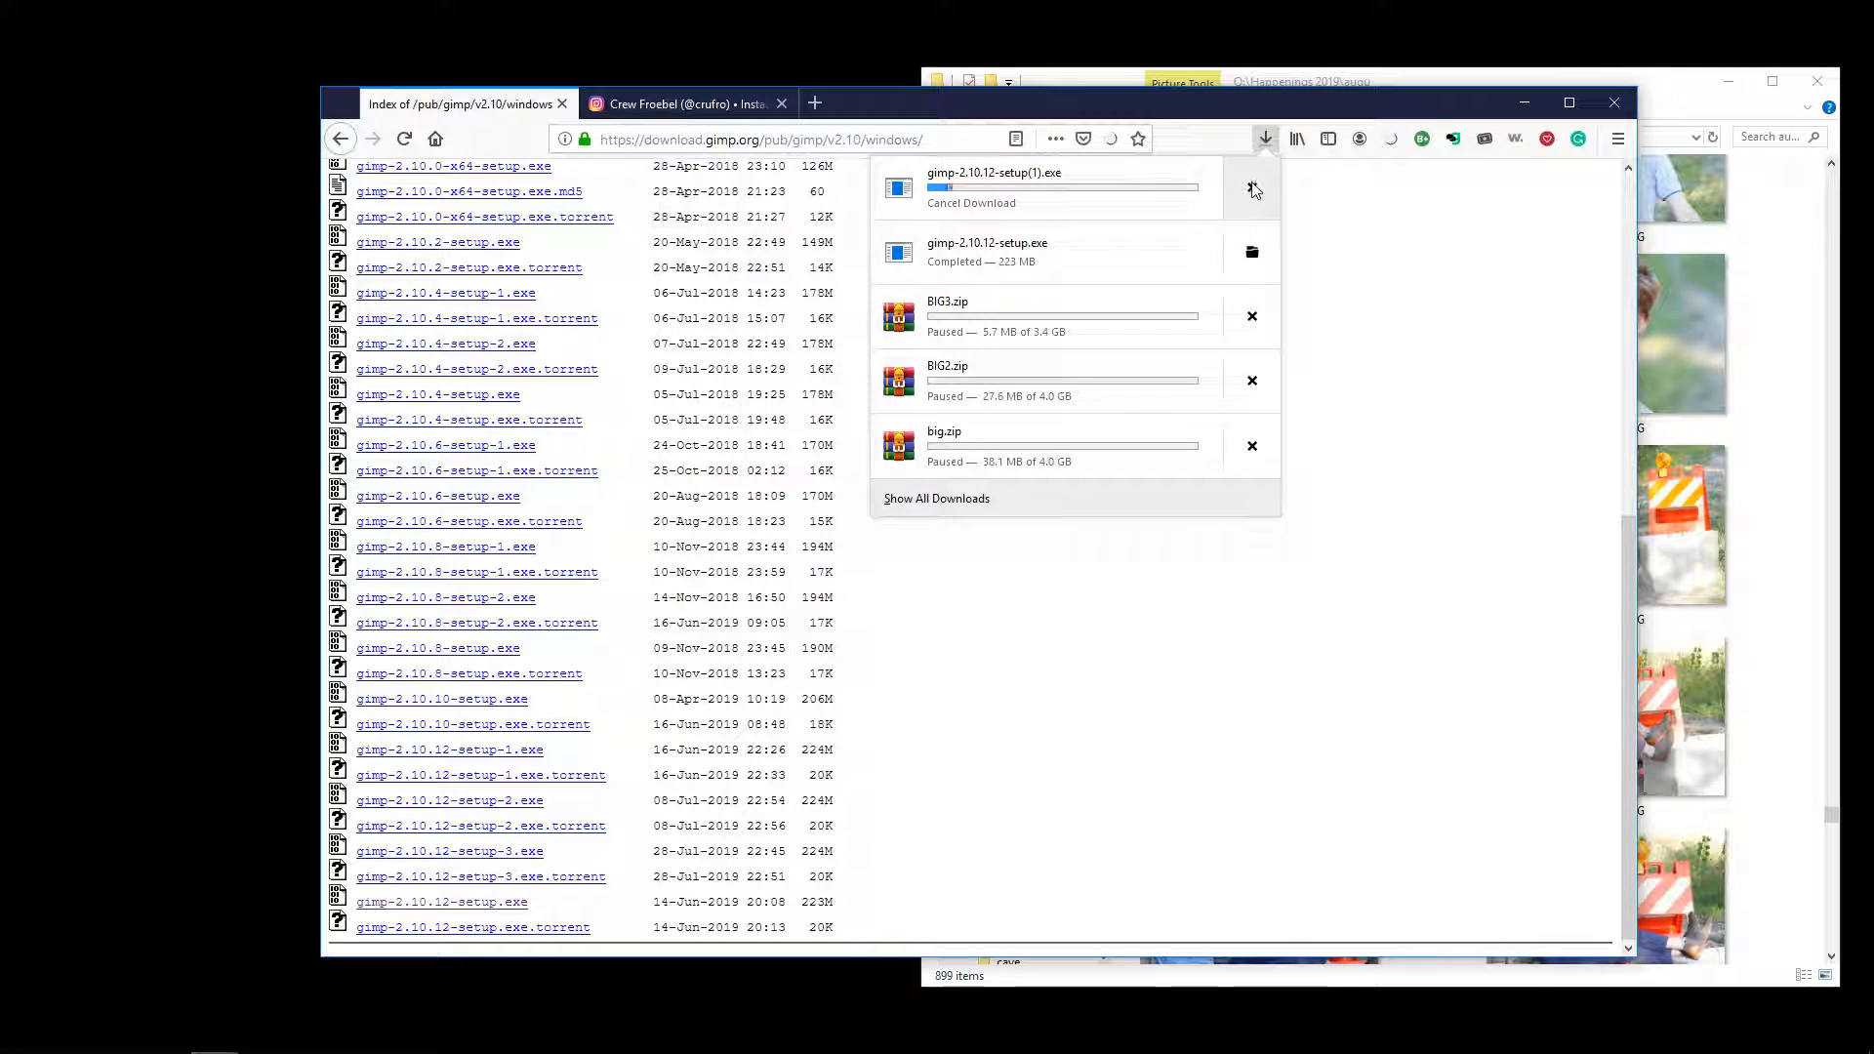
- Cancel the duplicate download and run the already downloaded gimp-2.10.12-setup.exe installer
{"action": "left_click", "coordinate": [1253, 190]}
{"action": "left_click", "coordinate": [1015, 262]}
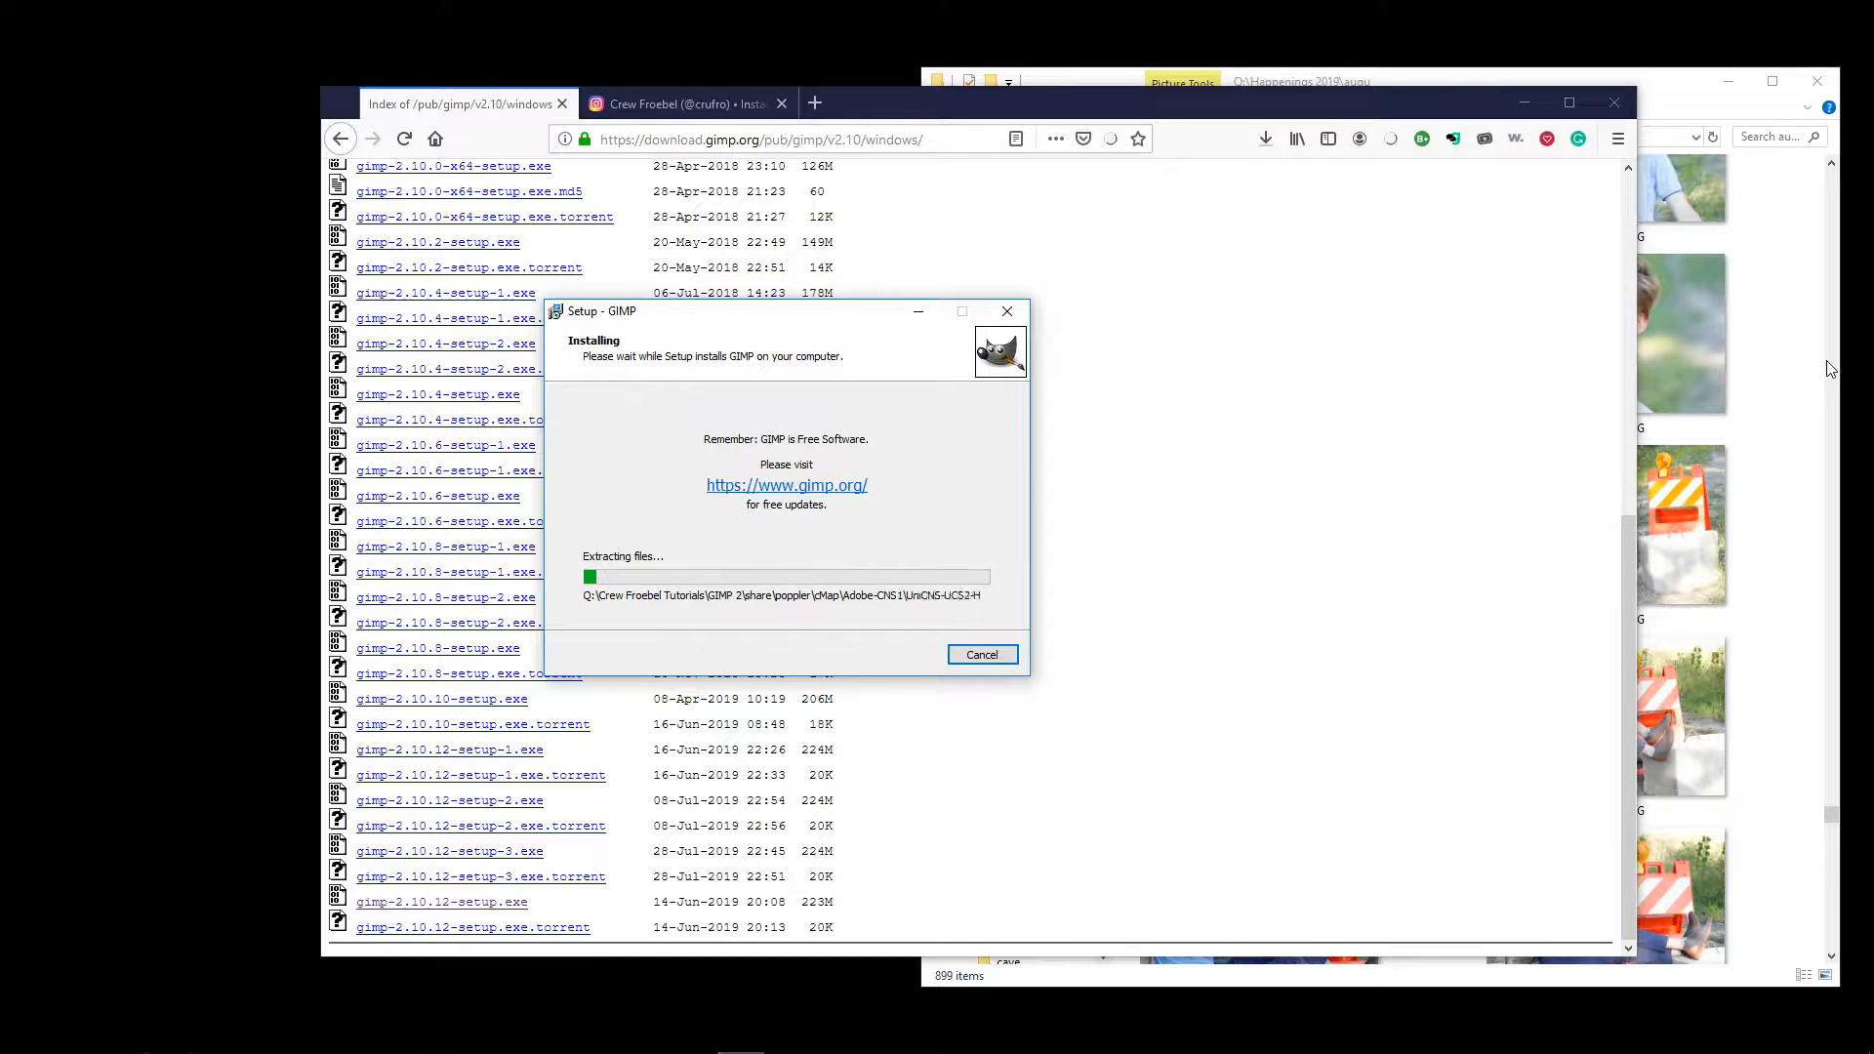
- Switch to File Explorer and preview the photos in the augu folder from _MG_1996.JPG through _MG_1998.JPG
{"action": "left_click", "coordinate": [1604, 338]}
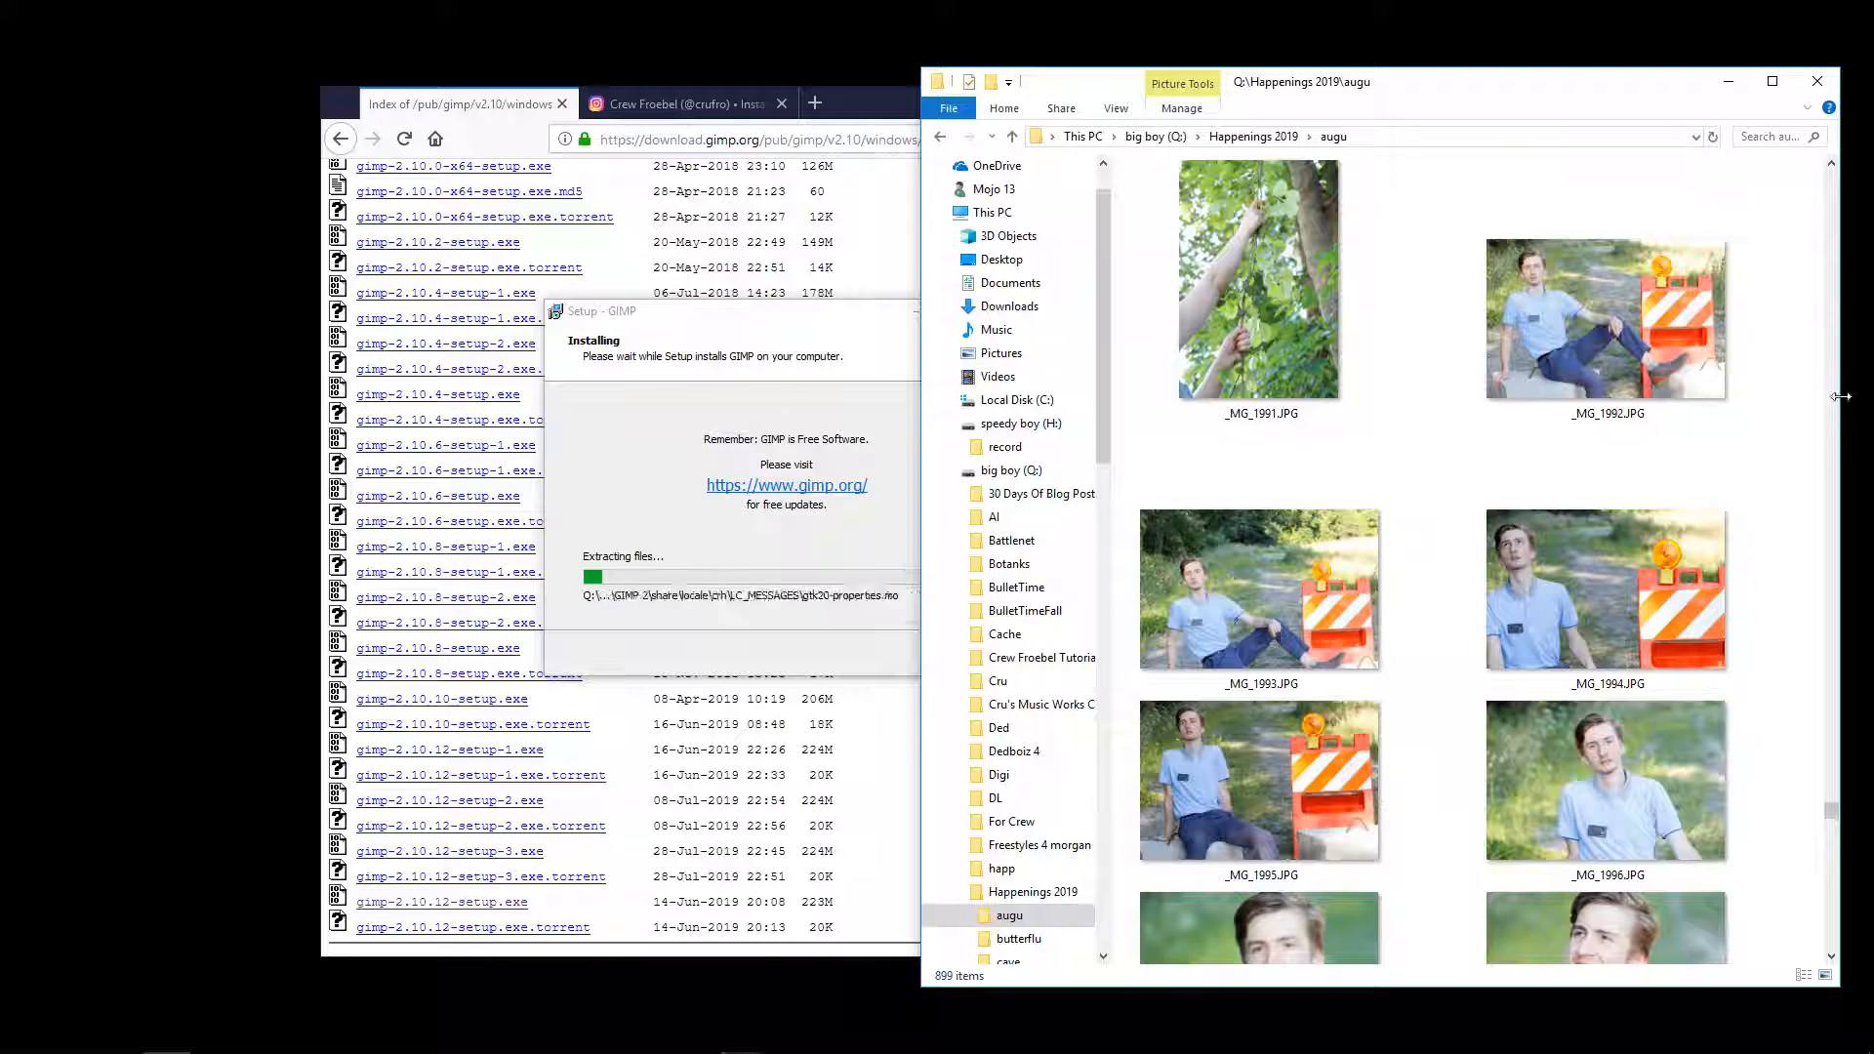
{"action": "key", "text": "Down"}
{"action": "key", "text": "Down"}
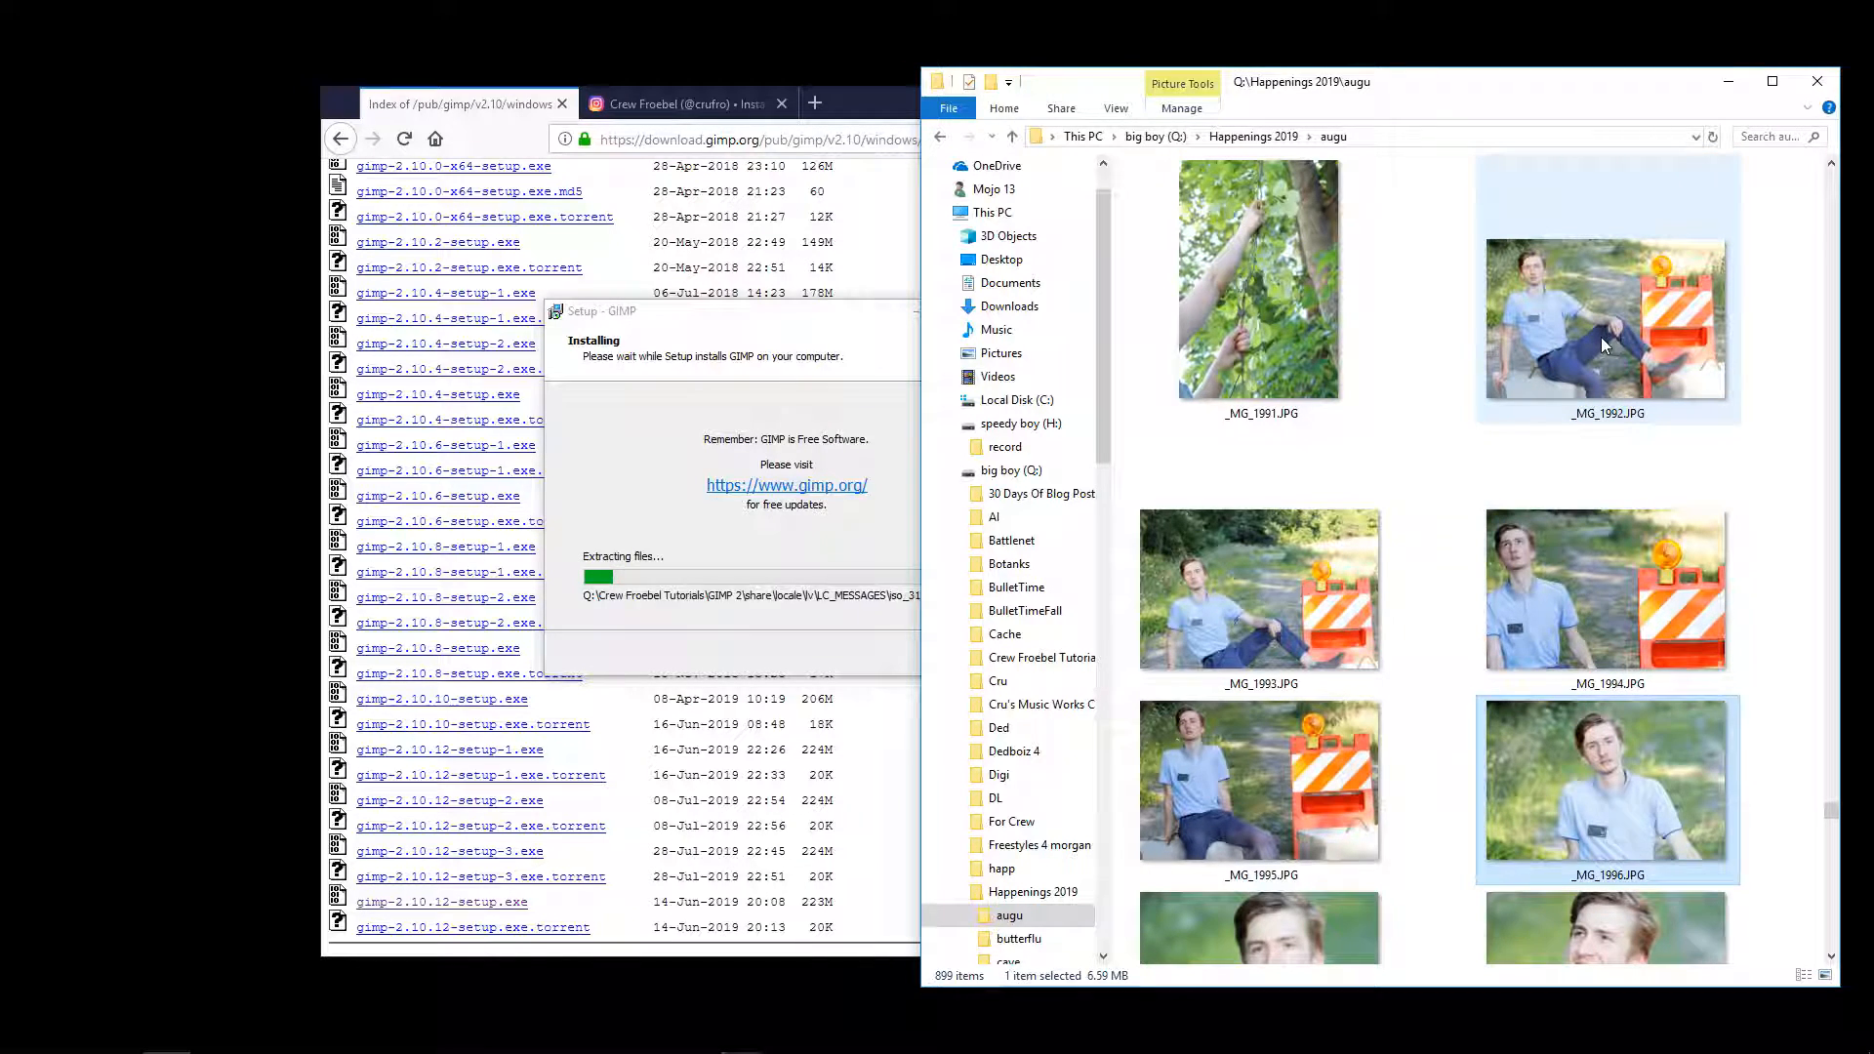
{"action": "scroll", "coordinate": [1600, 337], "scroll_direction": "down", "scroll_amount": 1}
{"action": "key", "text": "Return"}
{"action": "left_click", "coordinate": [1269, 560]}
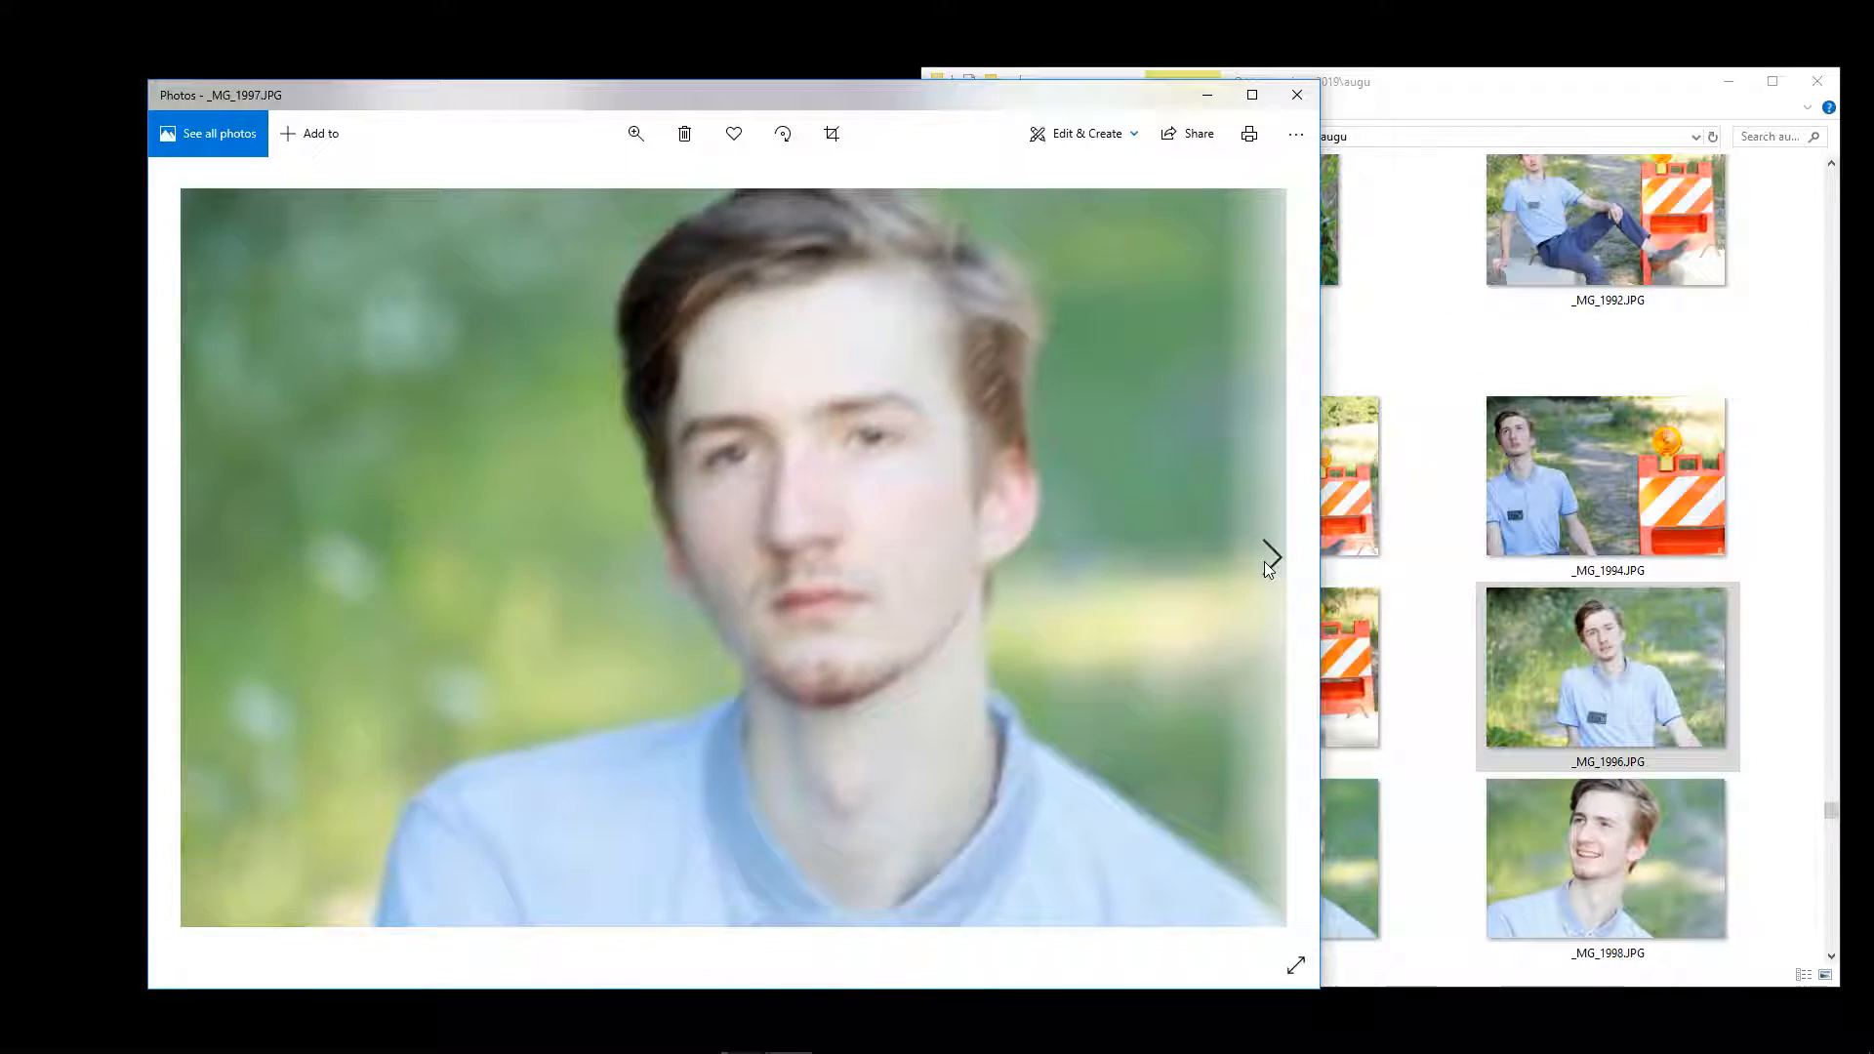
{"action": "left_click", "coordinate": [1269, 560]}
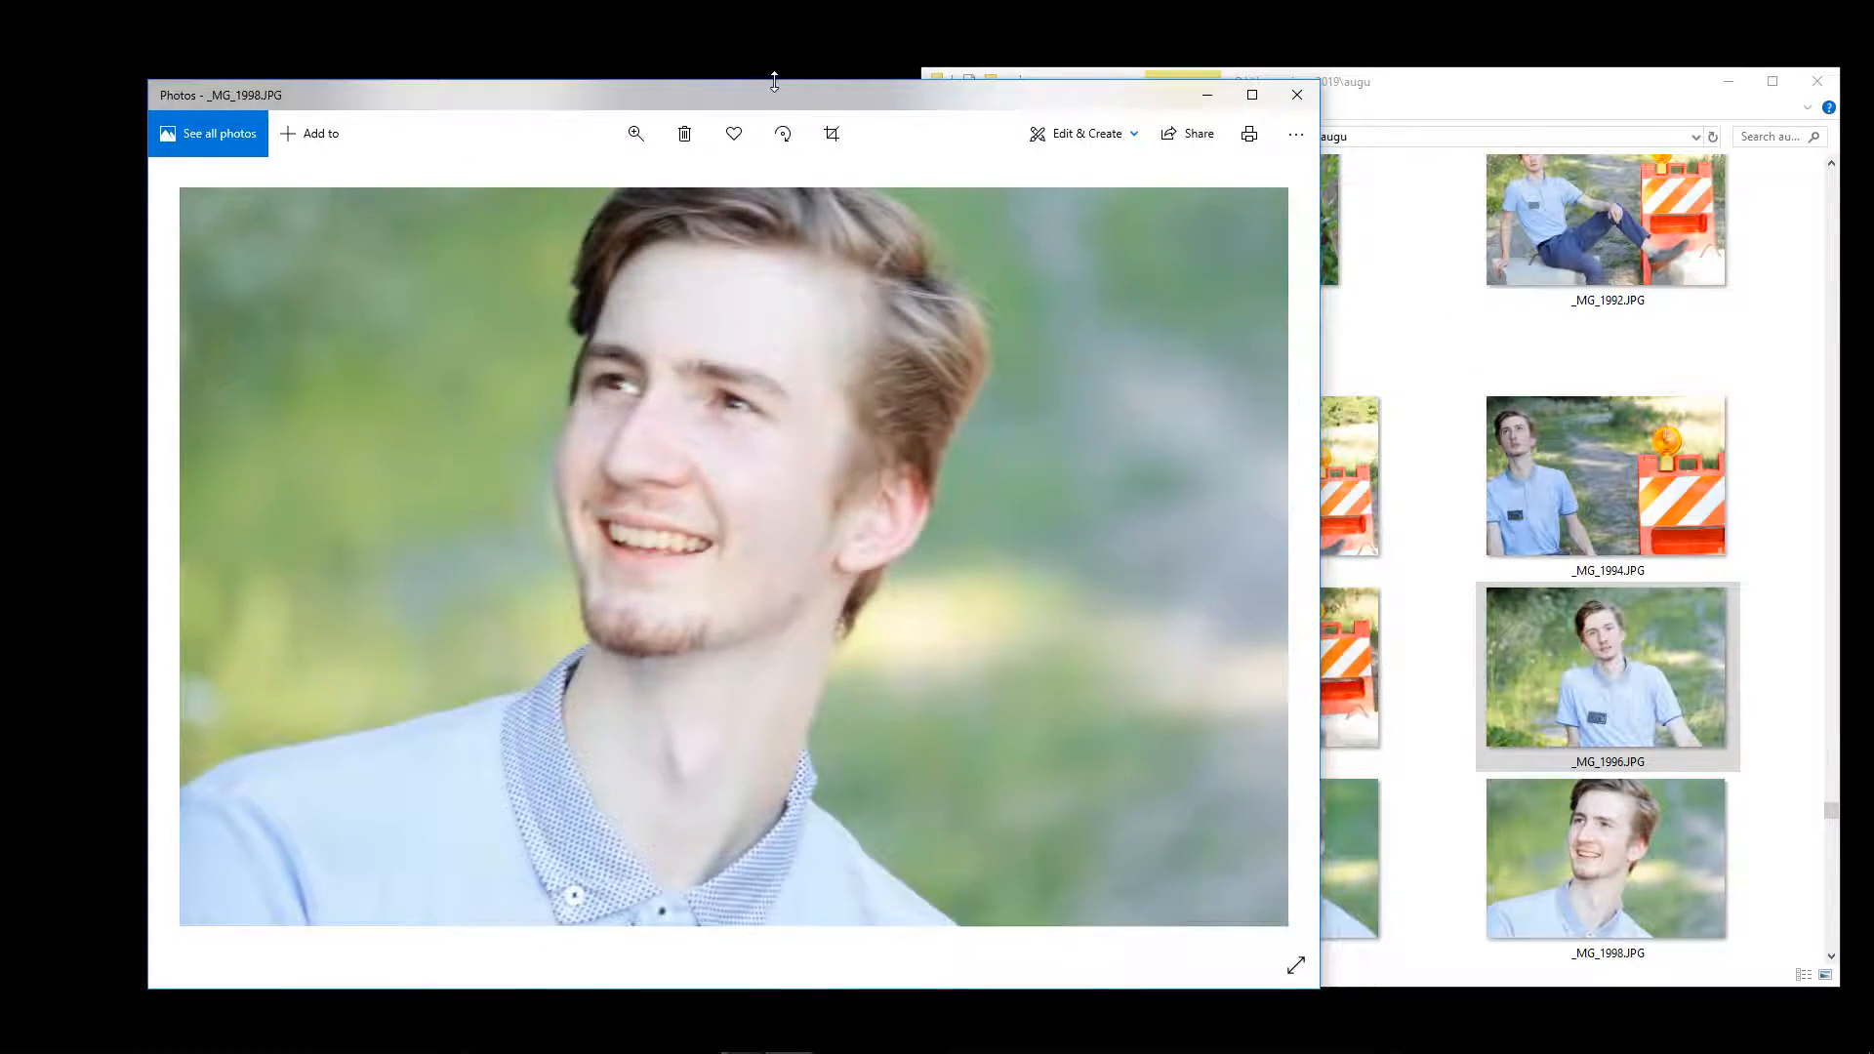
{"action": "left_click_drag", "start_coordinate": [781, 108], "coordinate": [898, 55]}
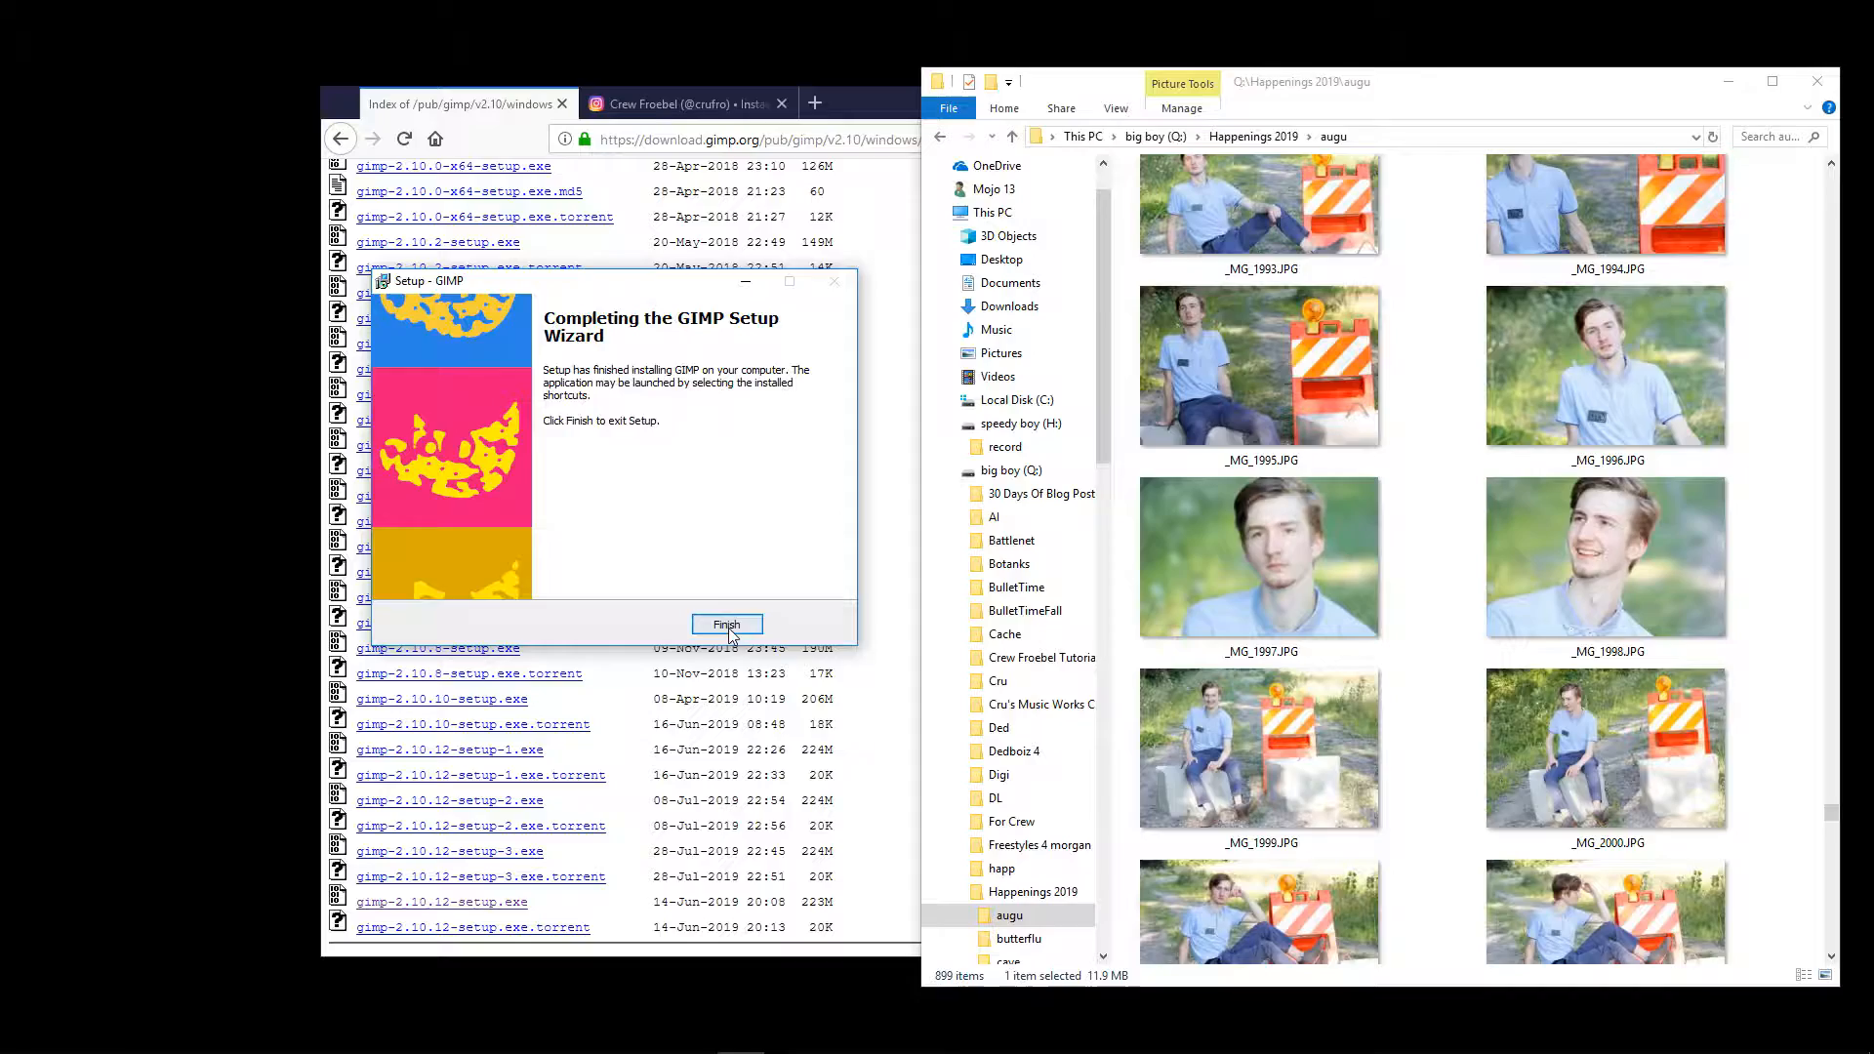
- Finish the GIMP setup wizard and launch GIMP 2.10.12
{"action": "left_click", "coordinate": [728, 628]}
{"action": "key", "text": "super"}
{"action": "type", "text": "gimp"}
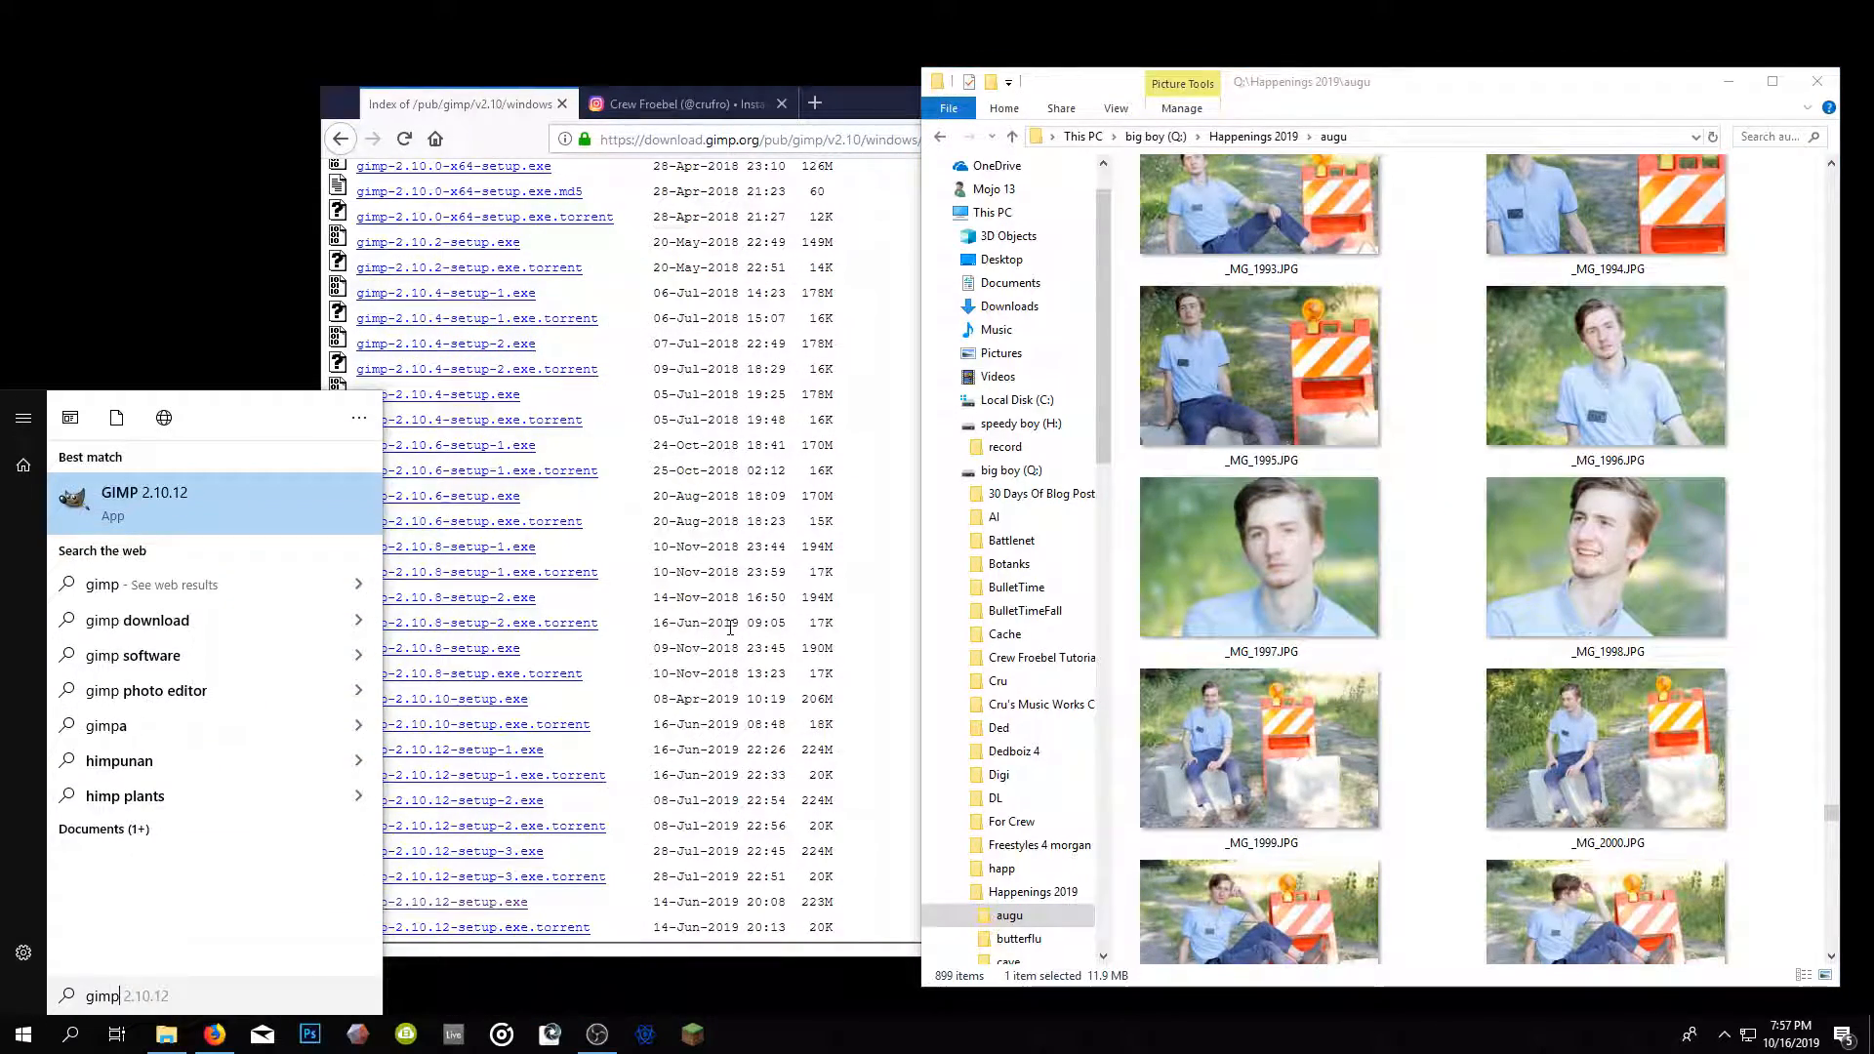
{"action": "key", "text": "Return"}
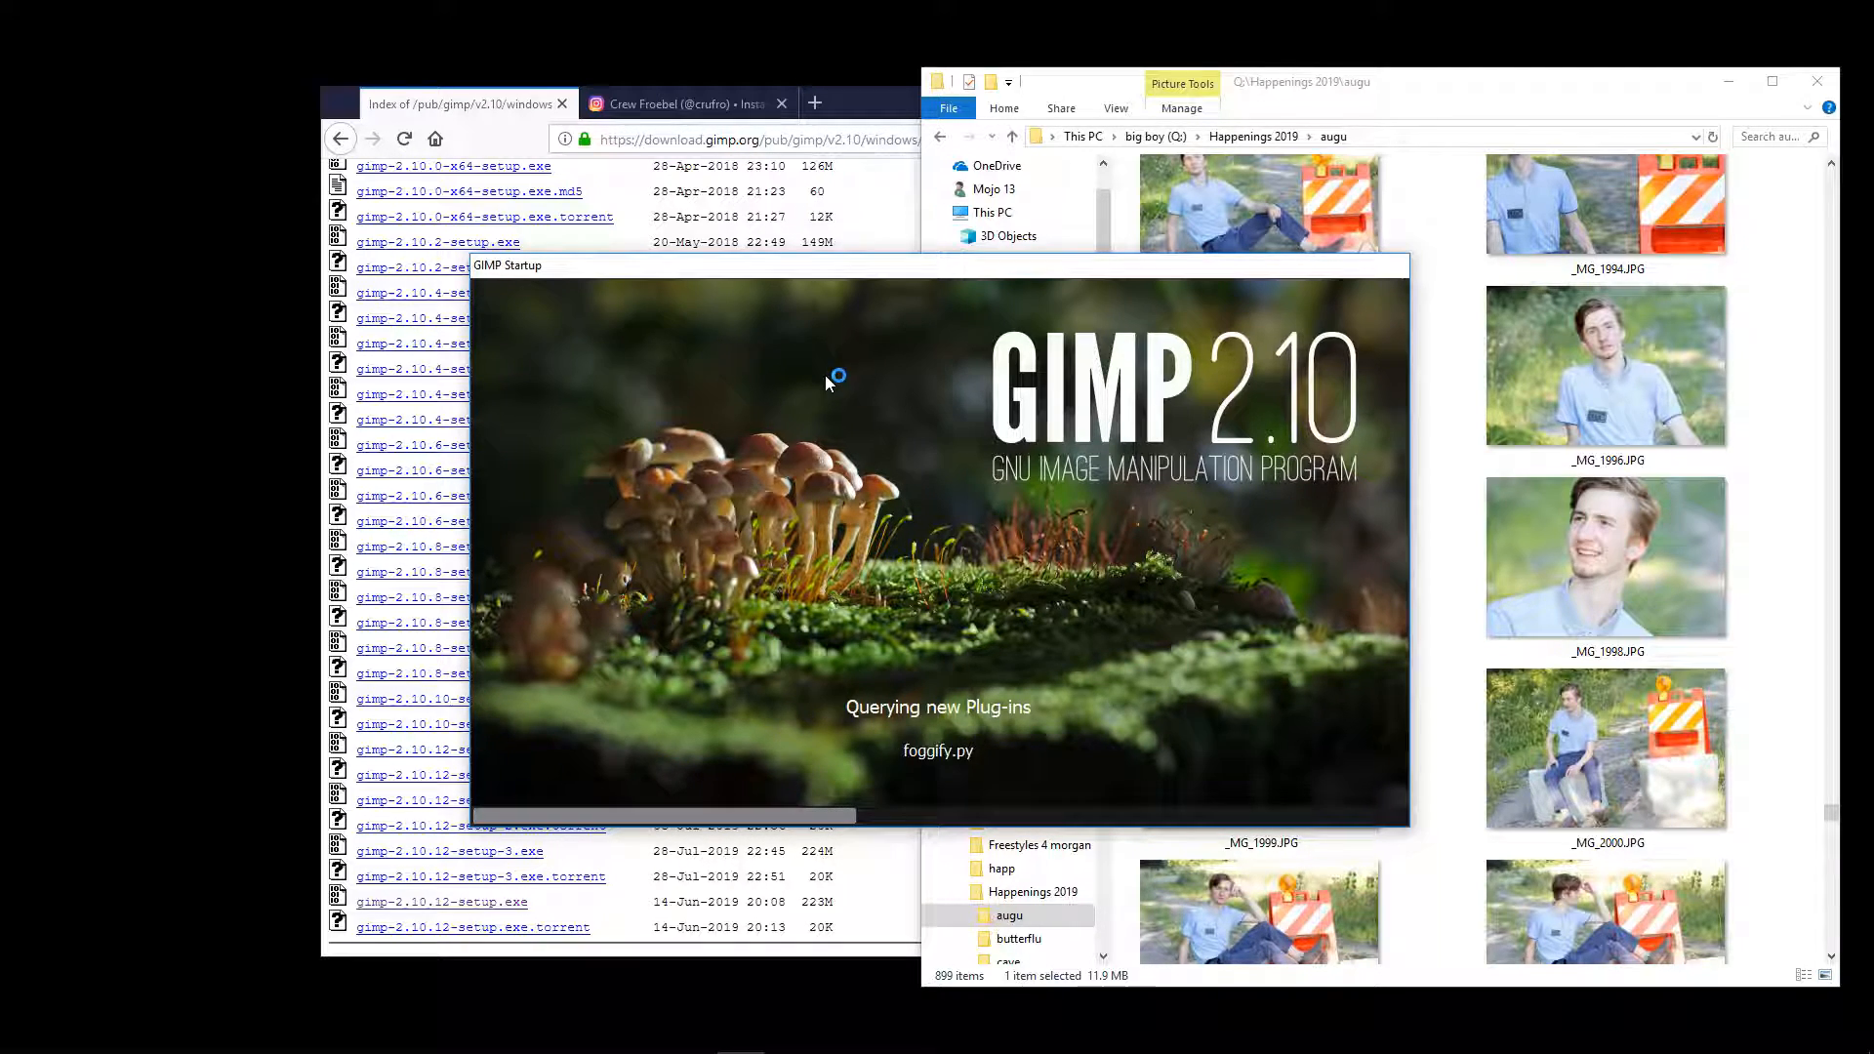
{"action": "left_click_drag", "start_coordinate": [877, 272], "coordinate": [675, 244]}
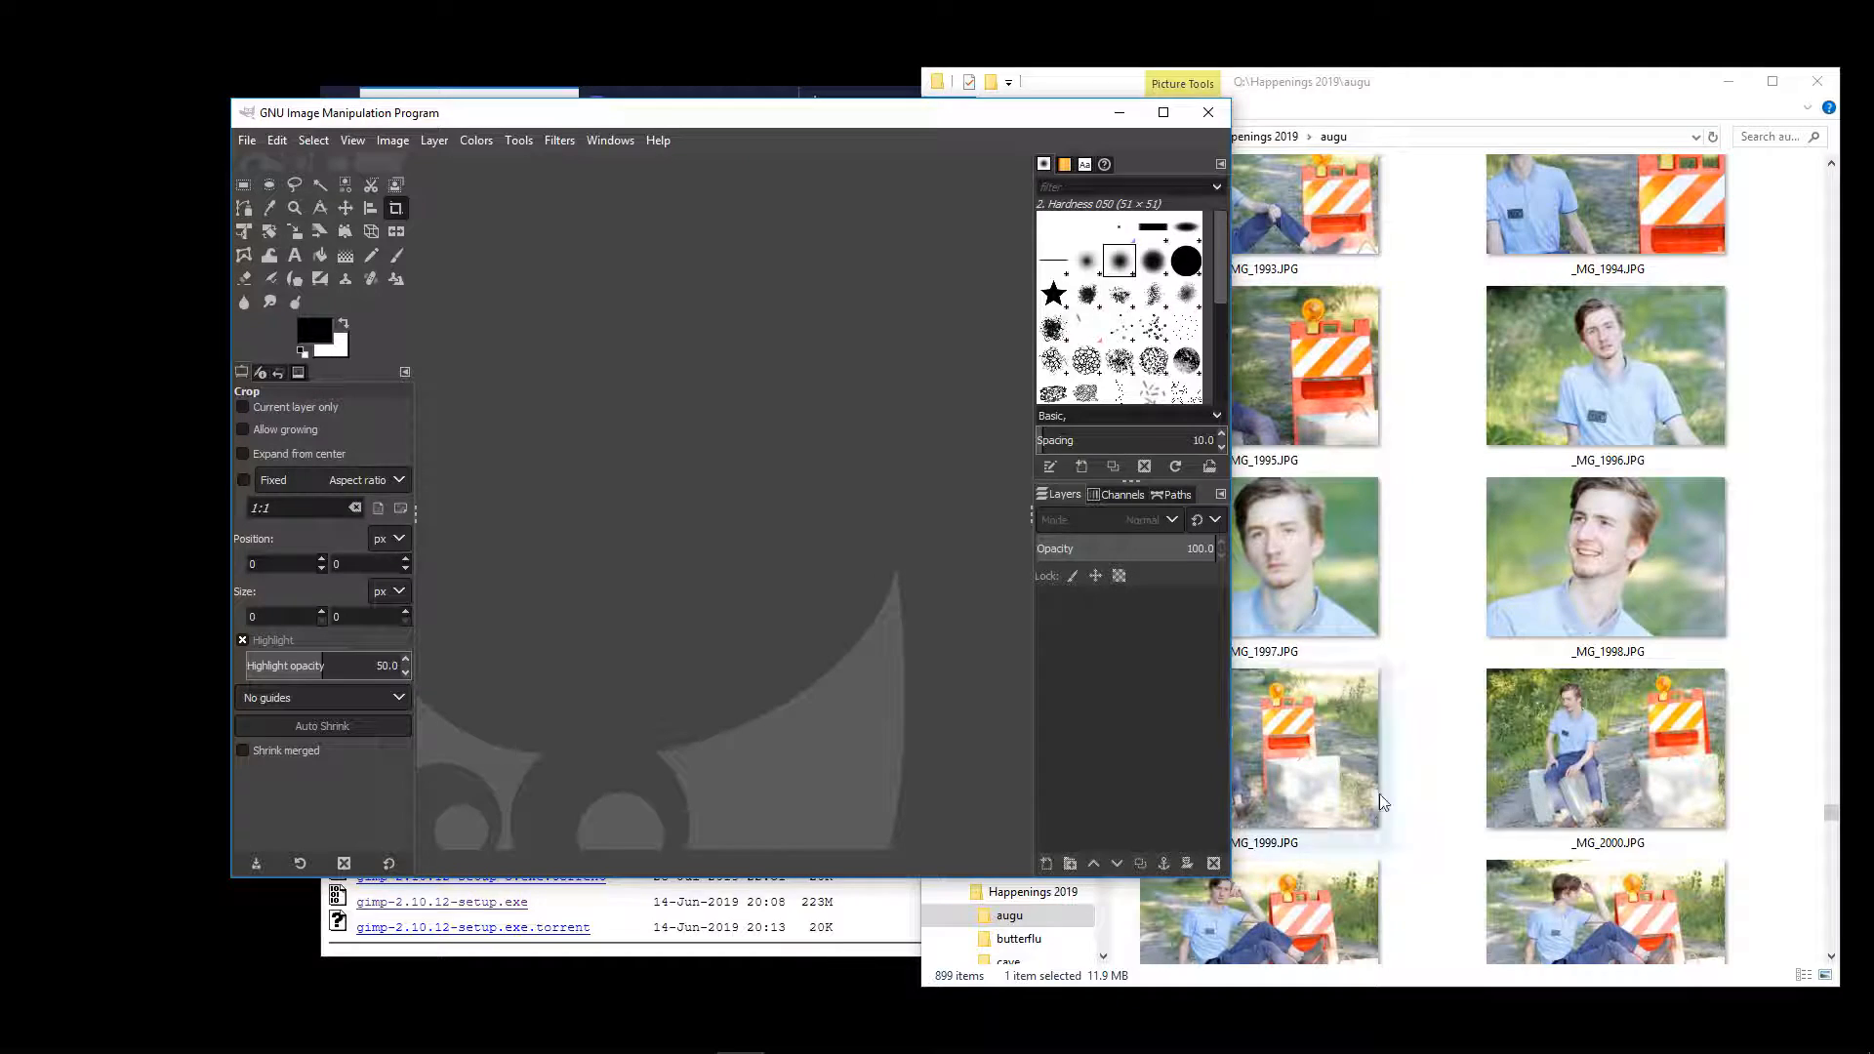
- Open _MG_1998.JPG from the augu folder in GIMP, converting its embedded color profile to GIMP built-in sRGB
{"action": "left_click", "coordinate": [1606, 623]}
{"action": "left_click_drag", "start_coordinate": [1563, 593], "coordinate": [876, 541]}
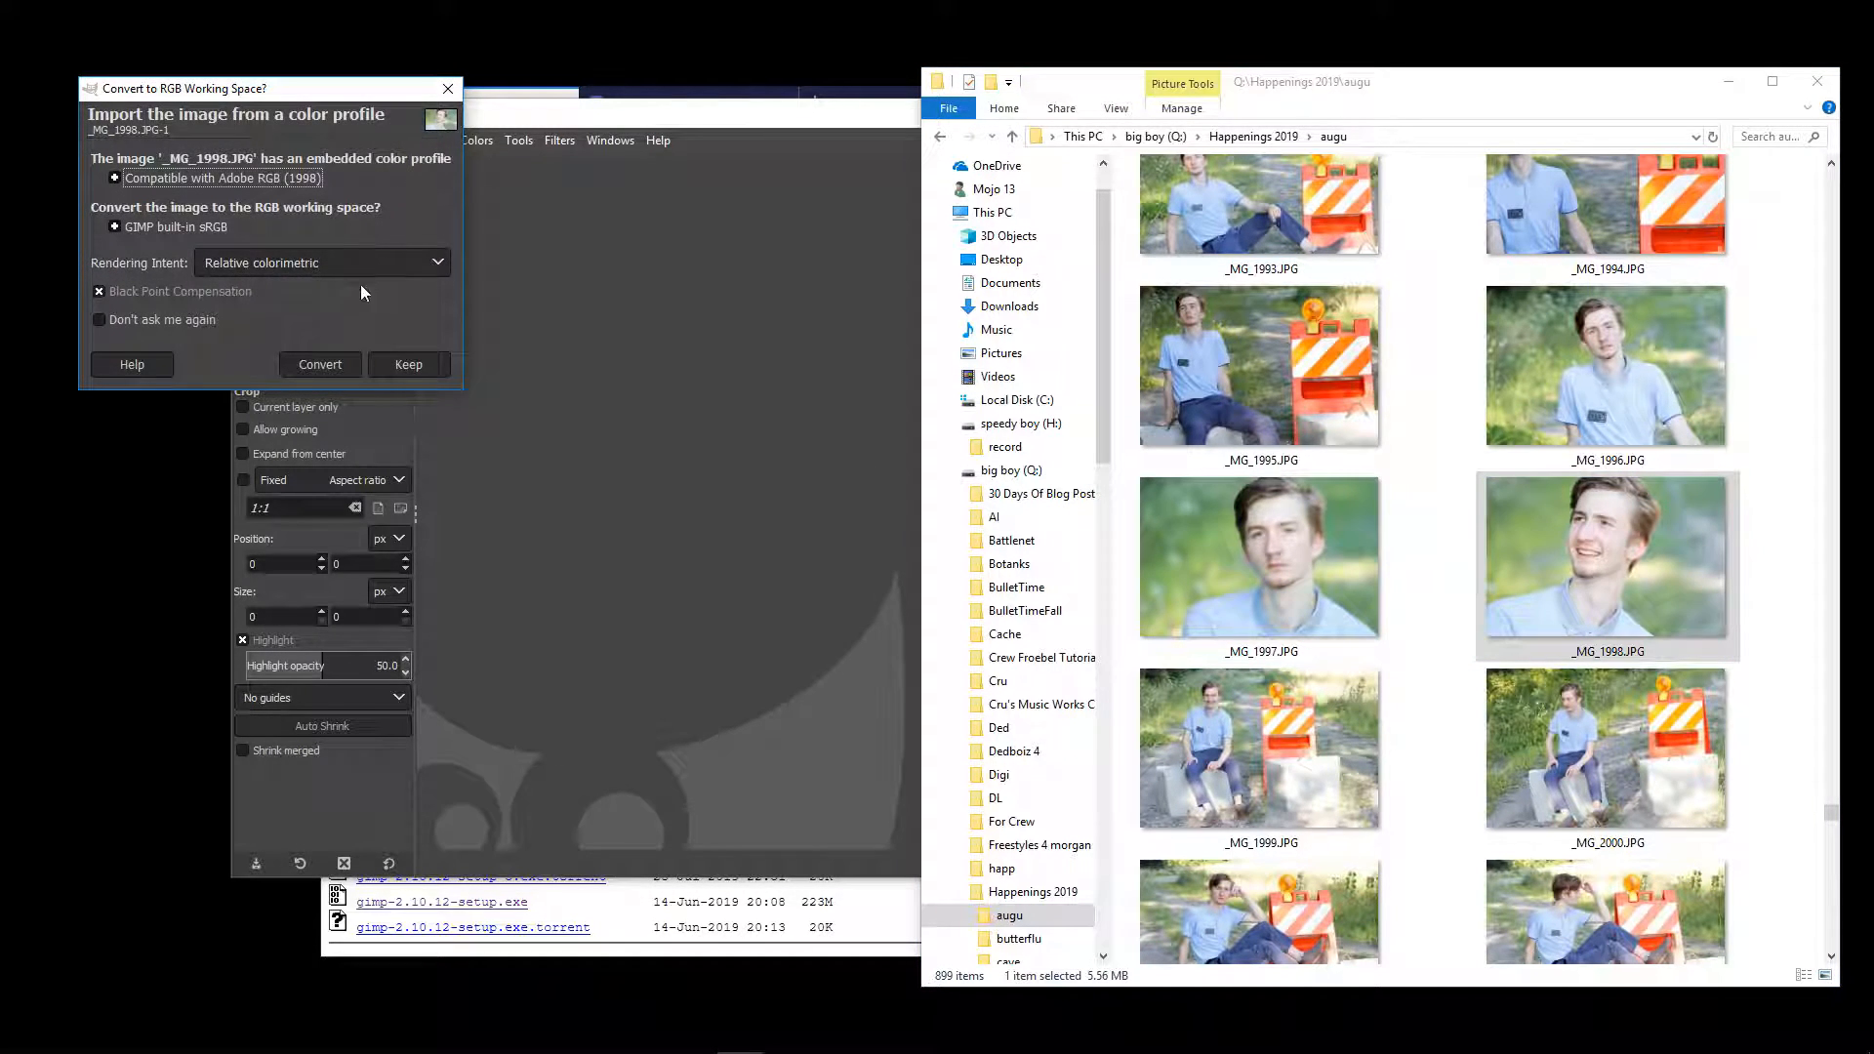
{"action": "left_click", "coordinate": [693, 459]}
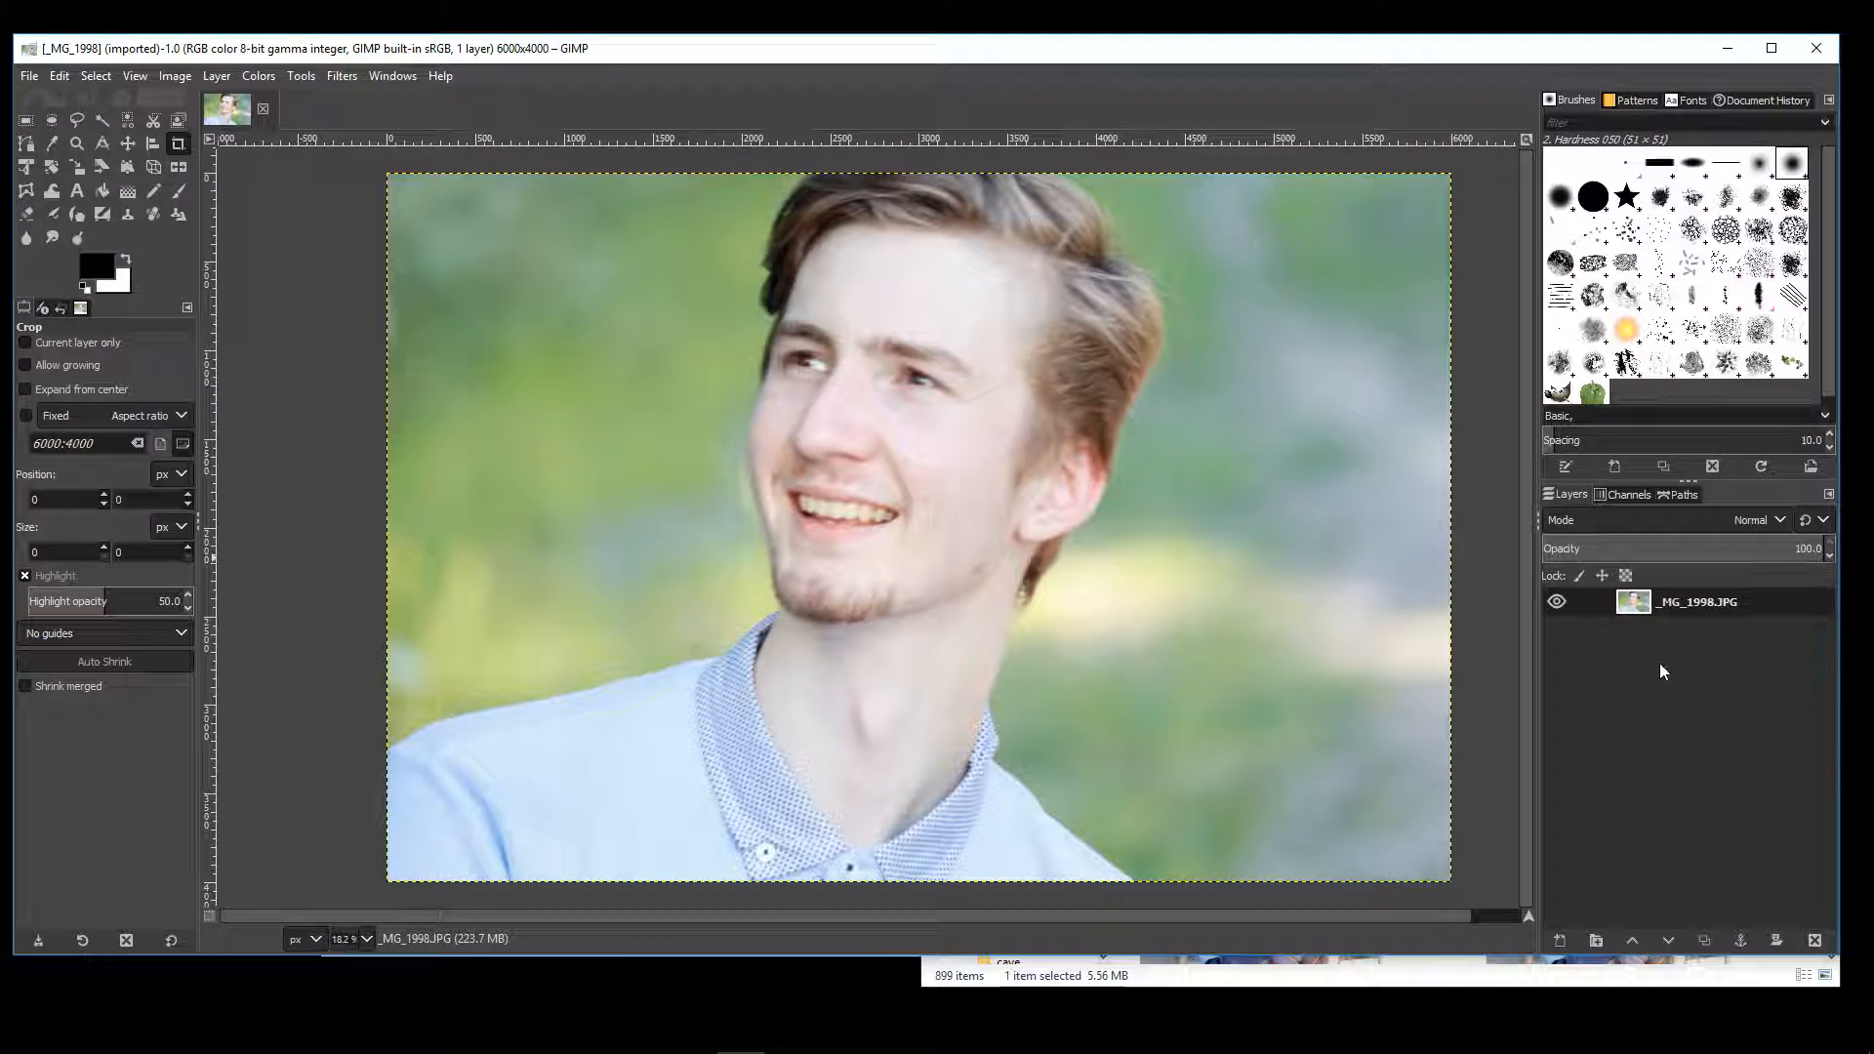
- Resize the canvas to 6000 × 6000 px with the photo centered at a vertical offset of 1000 px
{"action": "left_click", "coordinate": [176, 77]}
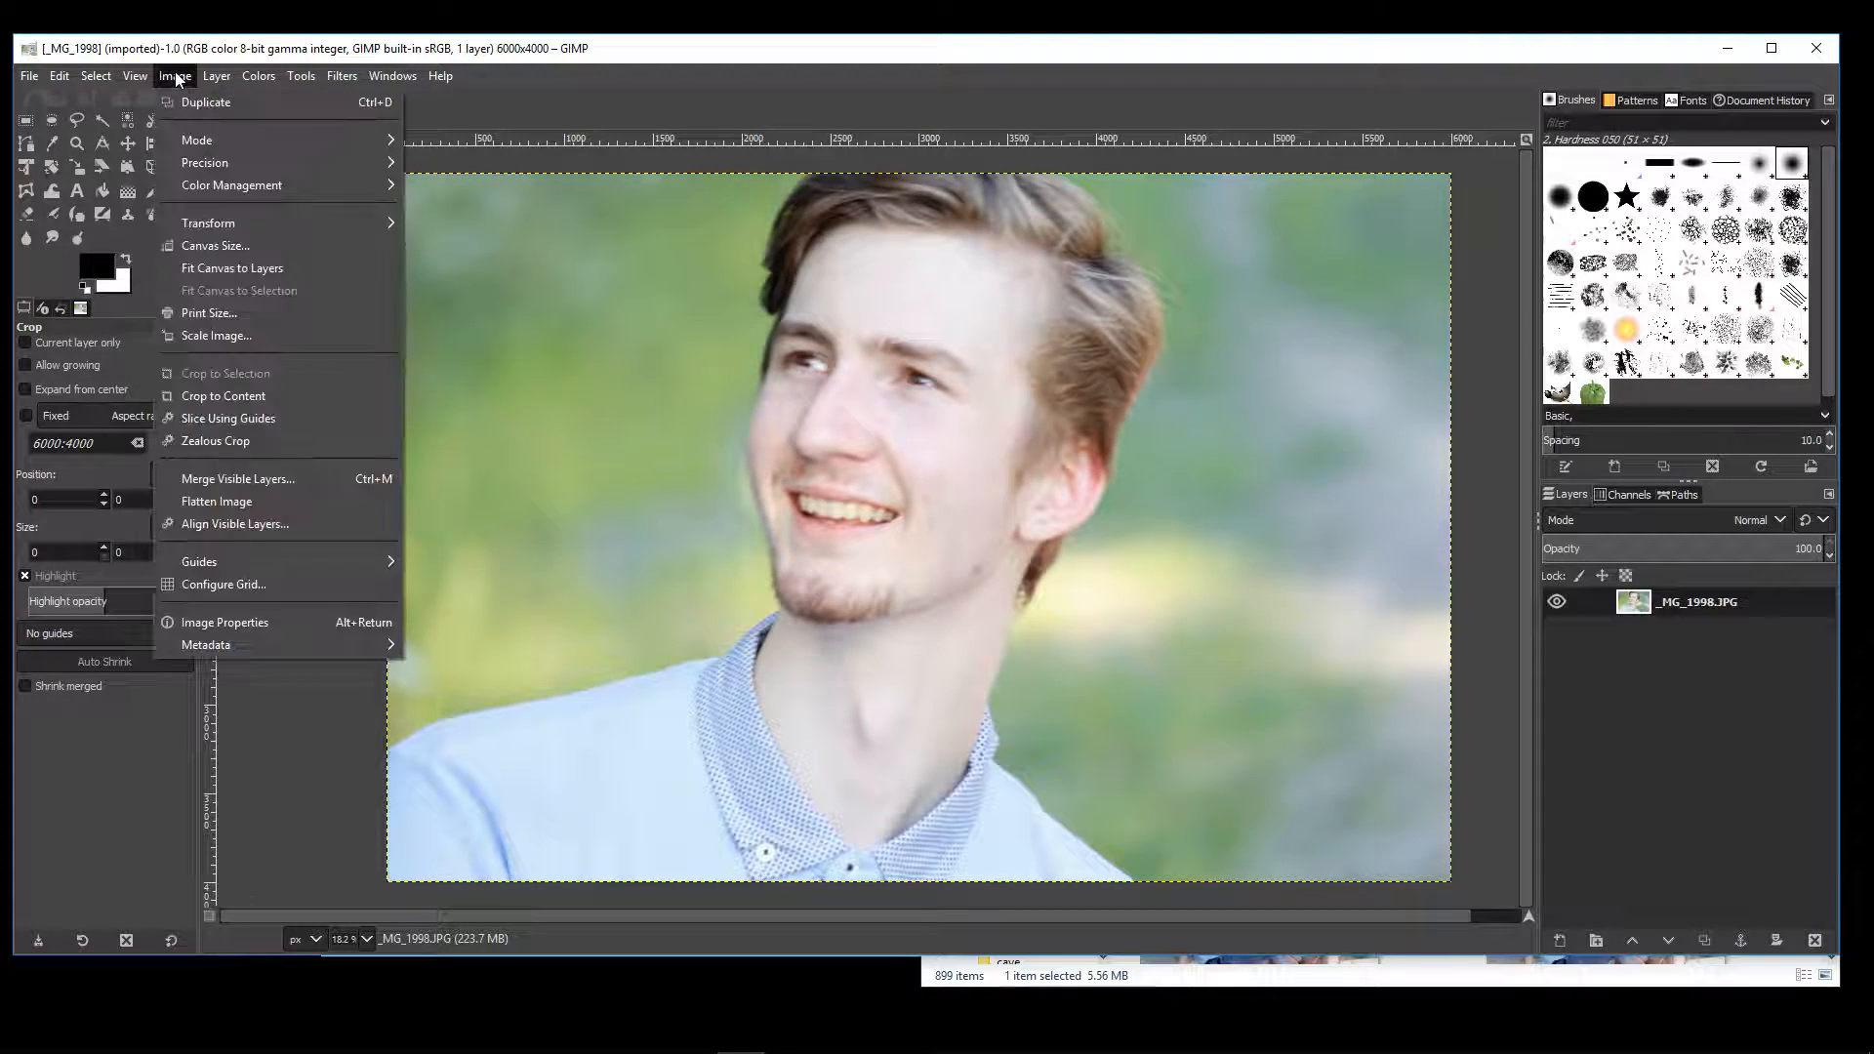
{"action": "left_click", "coordinate": [232, 248]}
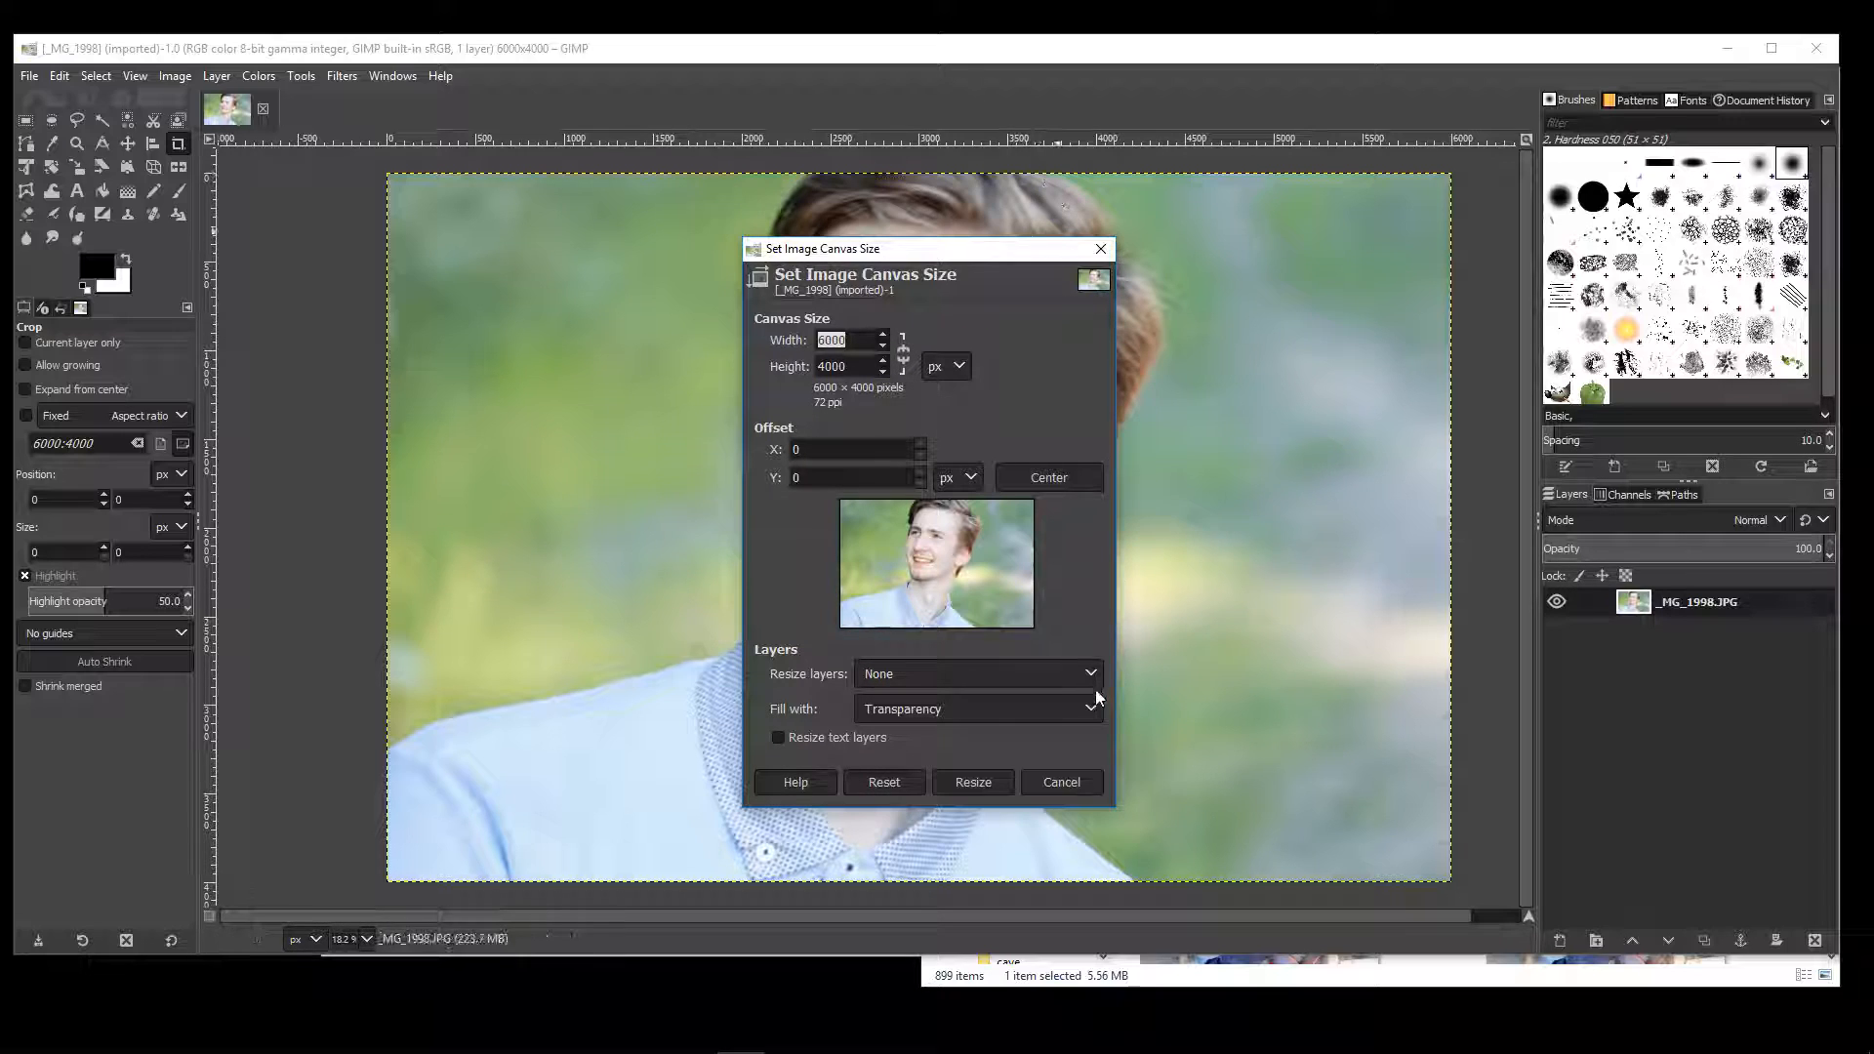
{"action": "left_click_drag", "start_coordinate": [876, 341], "coordinate": [756, 349]}
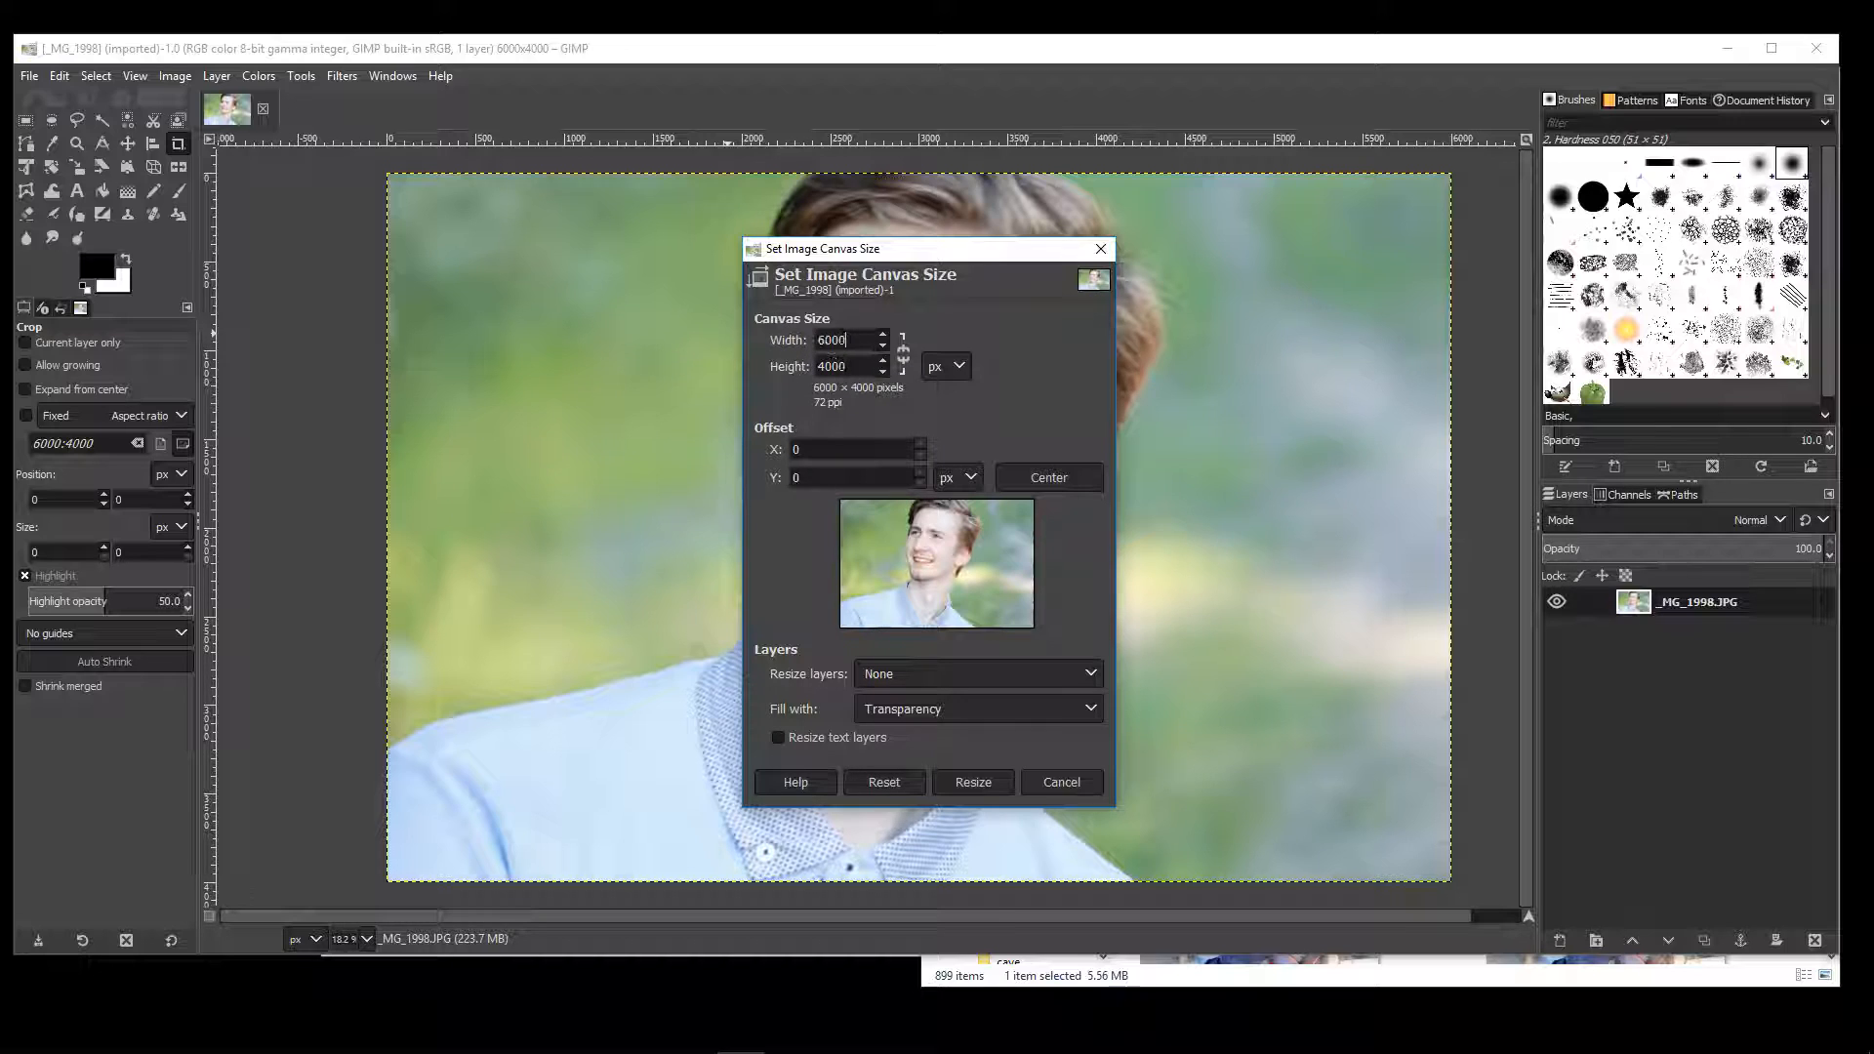
{"action": "right_click", "coordinate": [847, 339]}
{"action": "left_click", "coordinate": [879, 375]}
{"action": "double_click", "coordinate": [835, 366]}
{"action": "right_click", "coordinate": [835, 366]}
{"action": "left_click", "coordinate": [911, 423]}
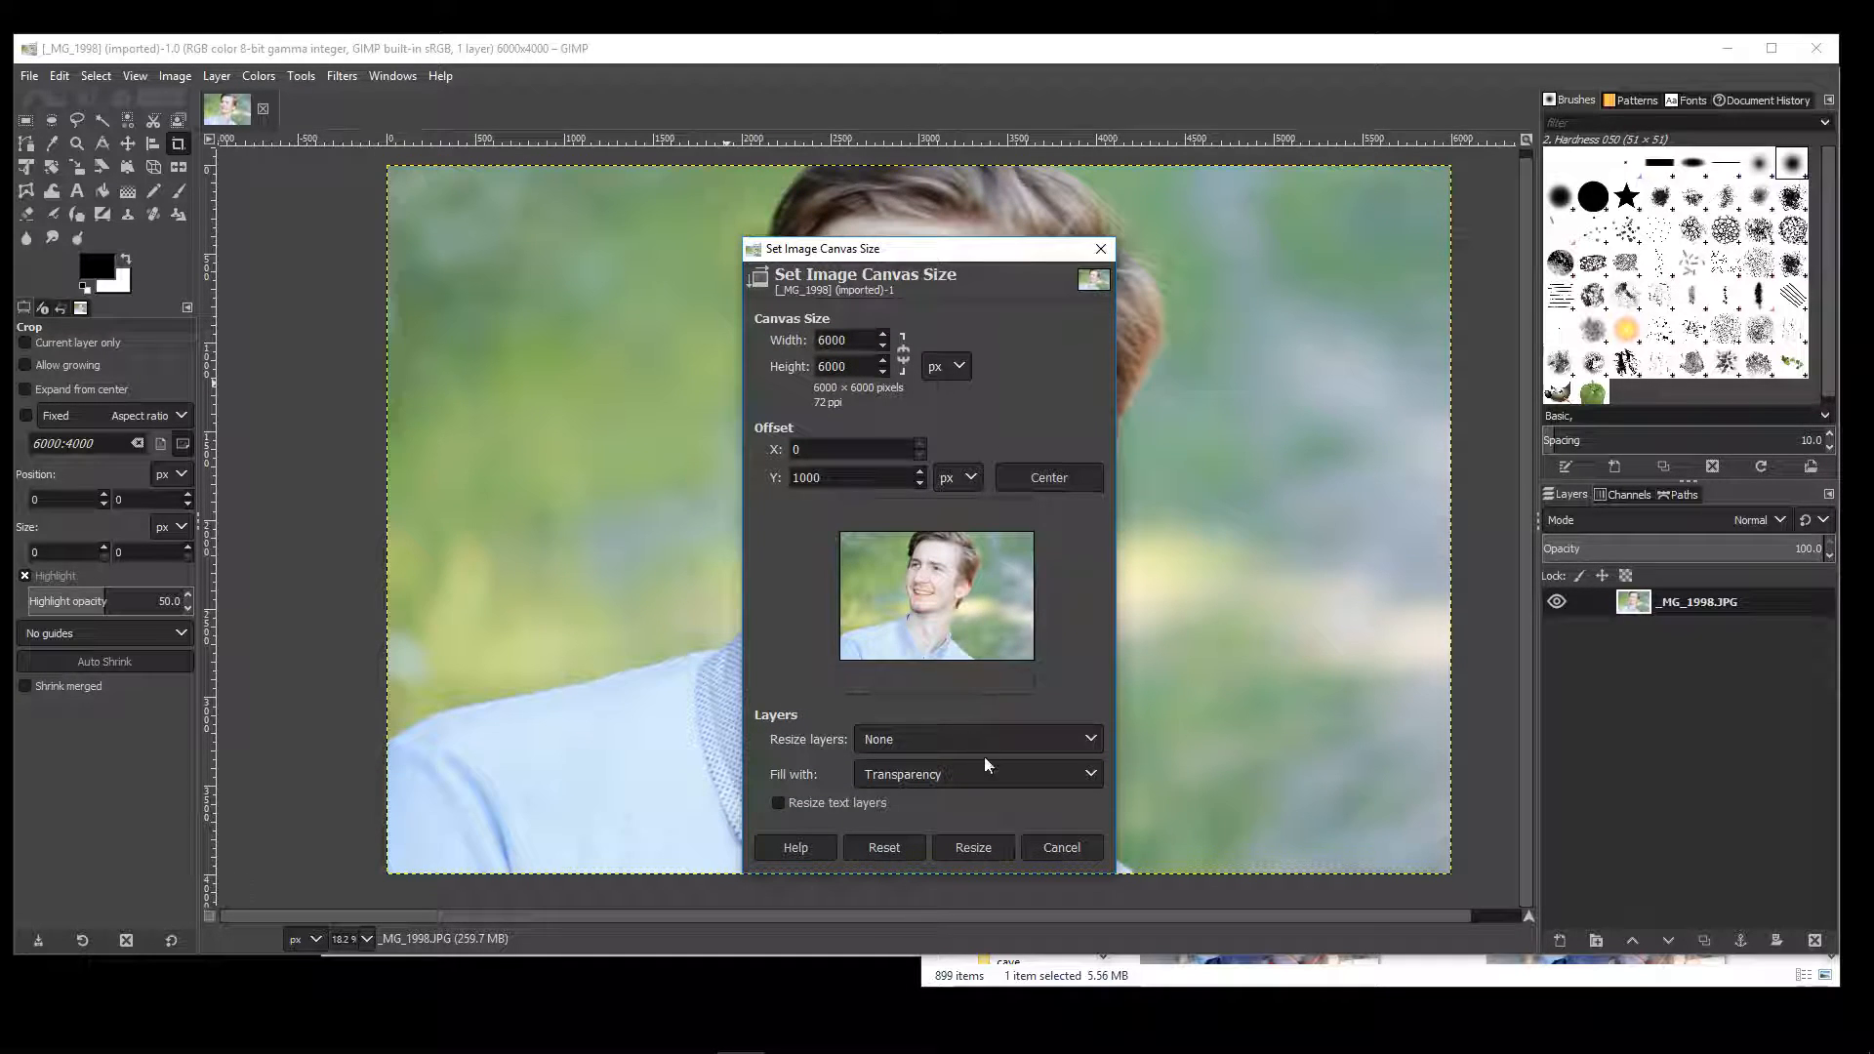
{"action": "left_click", "coordinate": [972, 846]}
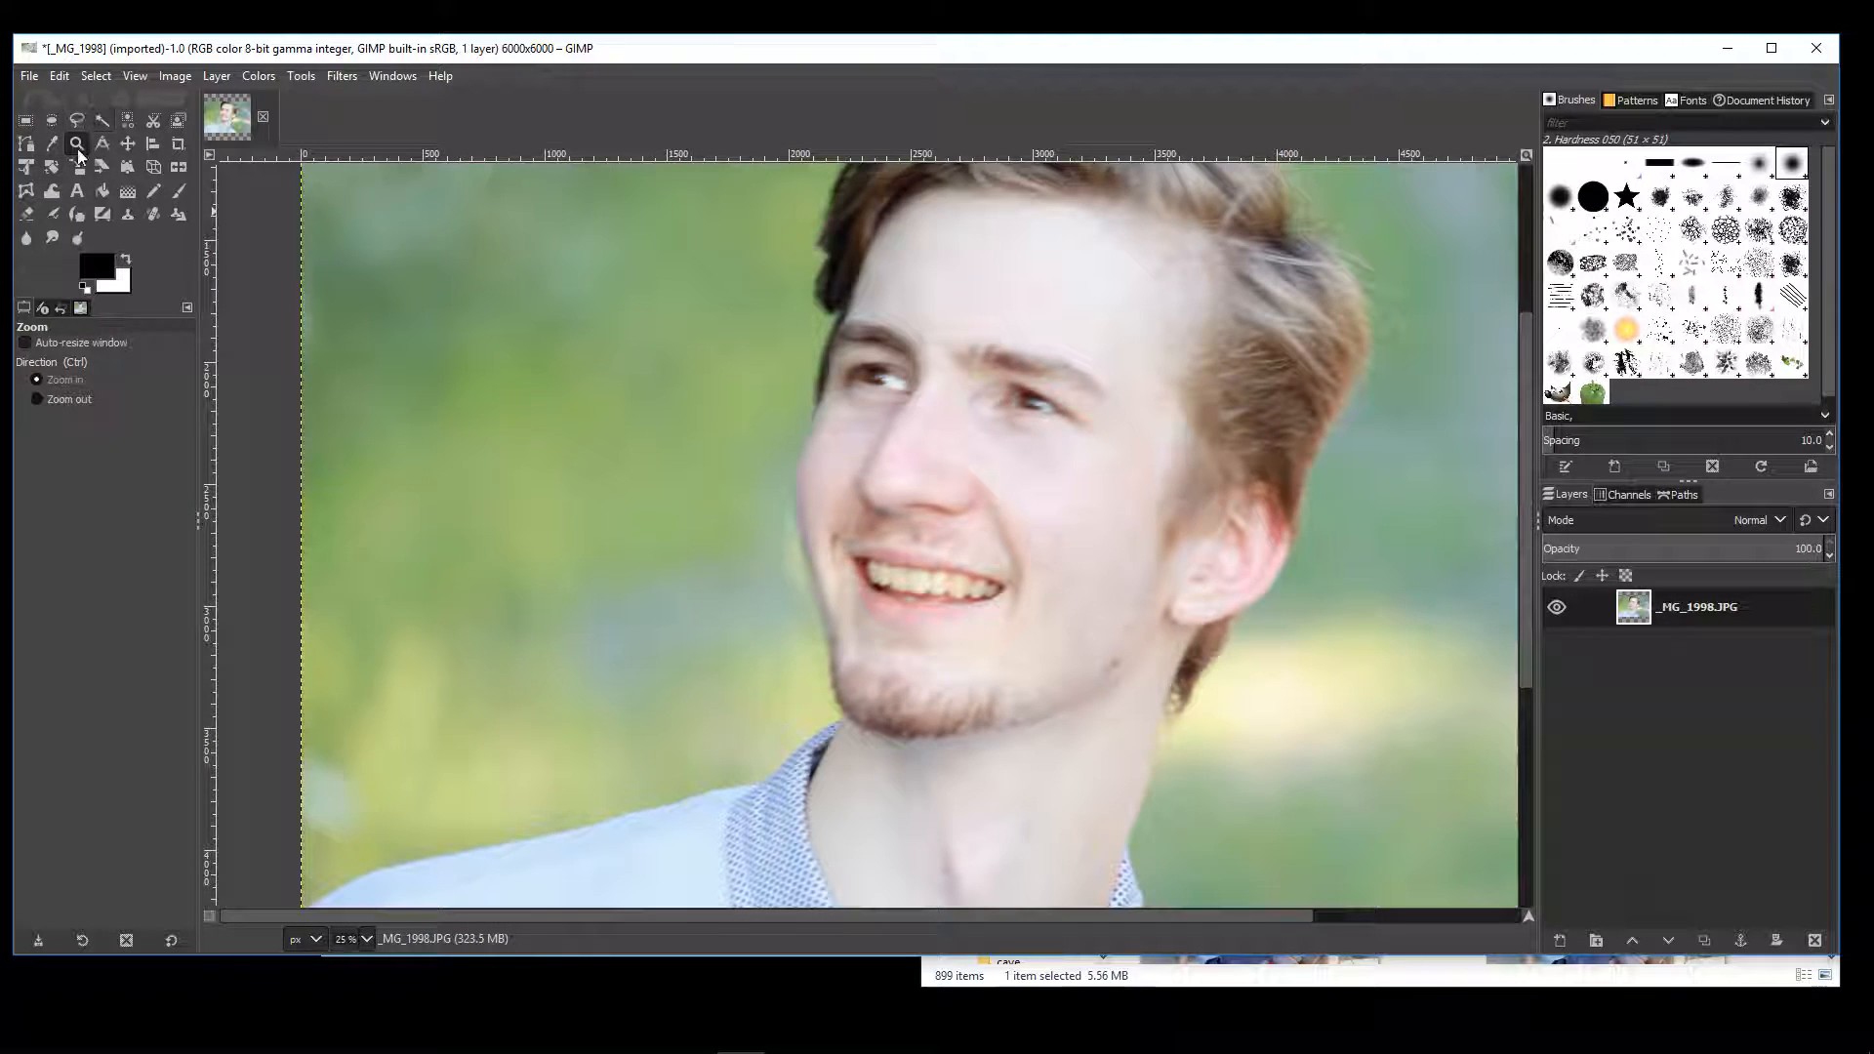
- Scale the photo layer down proportionally from its upper-left corner to about 5878 × 3919 px
{"action": "key", "text": "ctrl"}
{"action": "left_click", "coordinate": [588, 301], "text": "ctrl"}
{"action": "left_click", "coordinate": [588, 302], "text": "ctrl"}
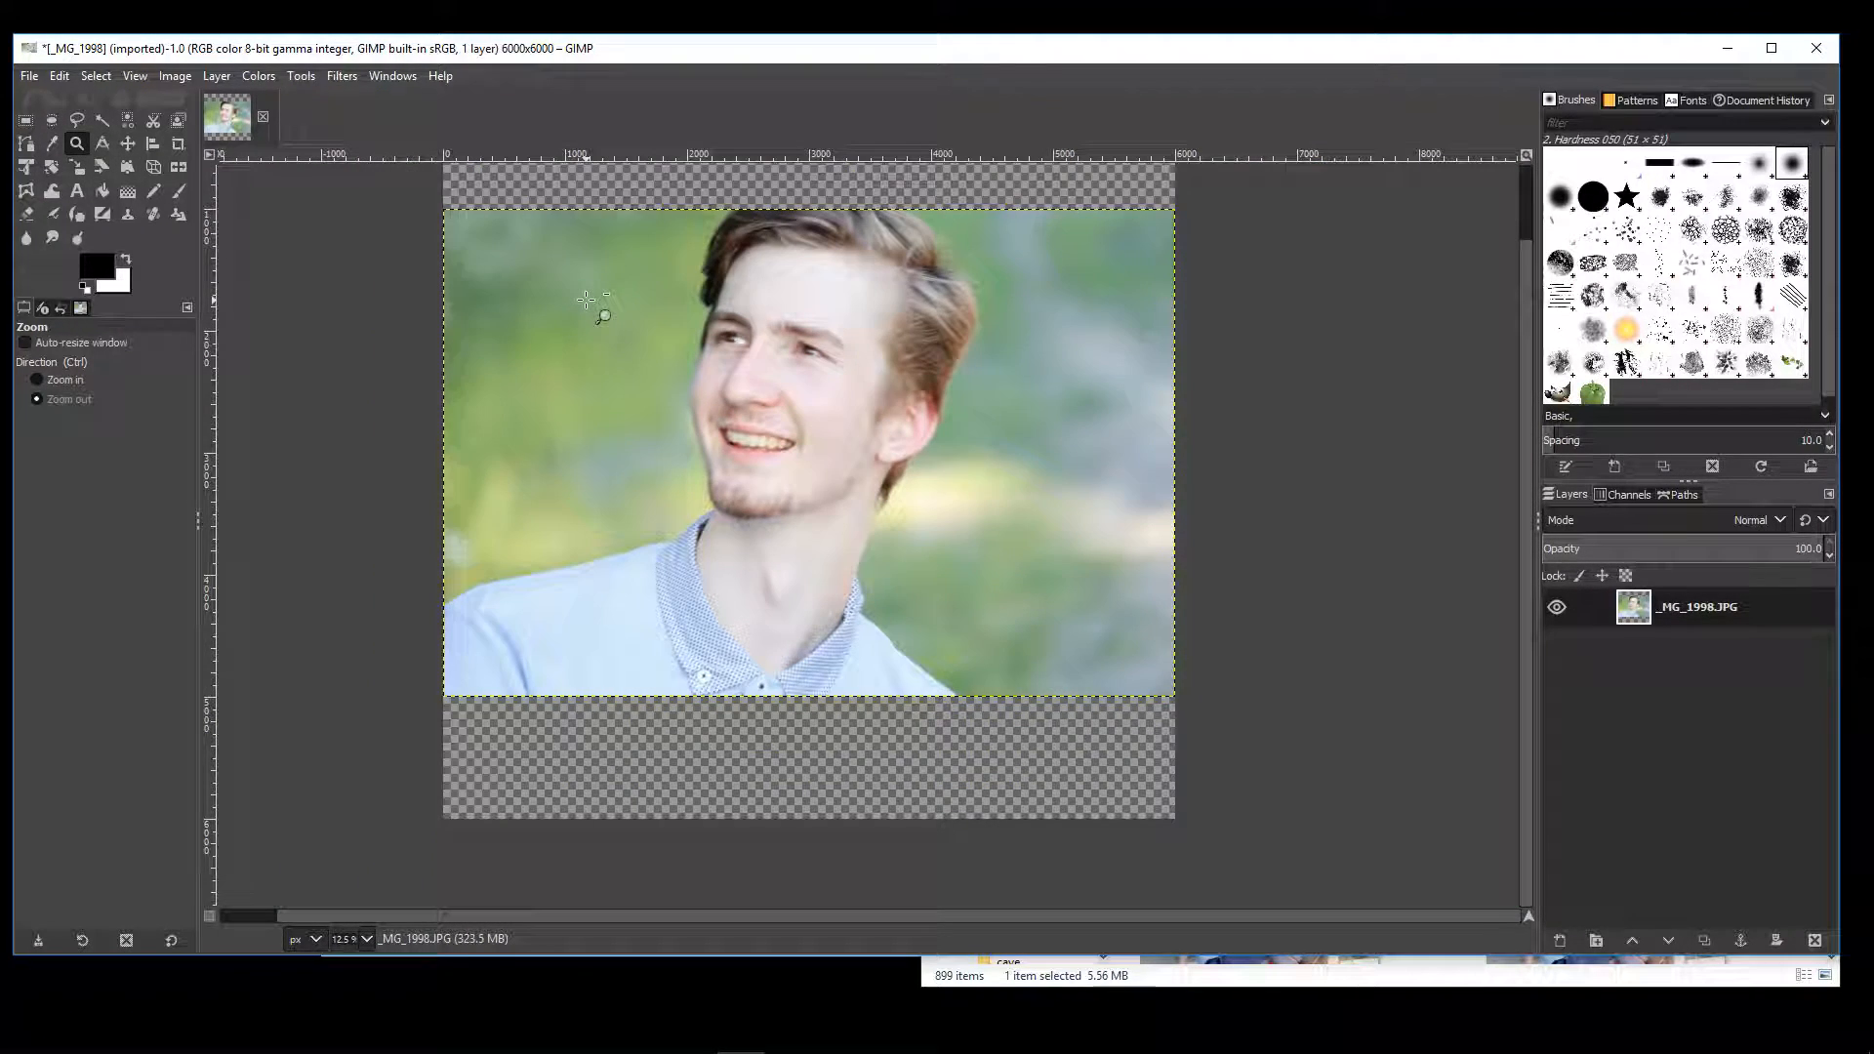
{"action": "scroll", "coordinate": [1366, 371], "scroll_direction": "up", "scroll_amount": 2}
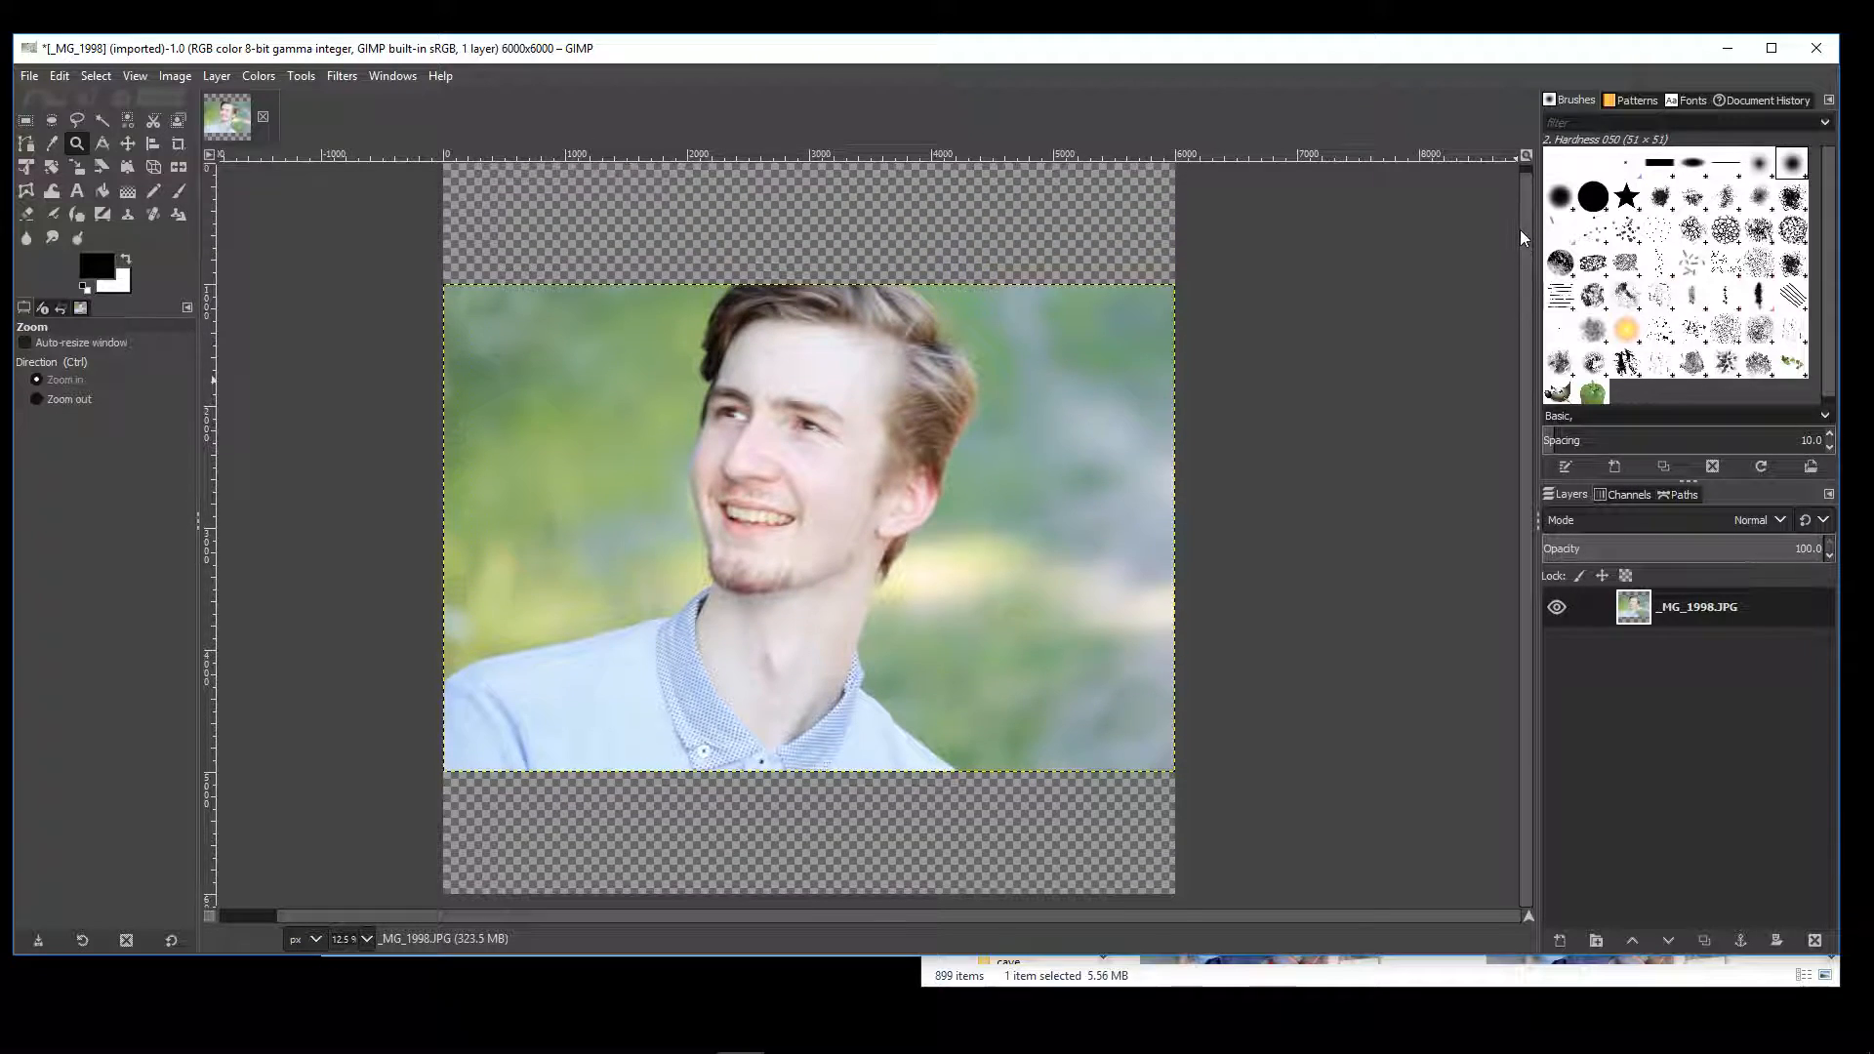
{"action": "left_click", "coordinate": [1110, 444], "text": "ctrl"}
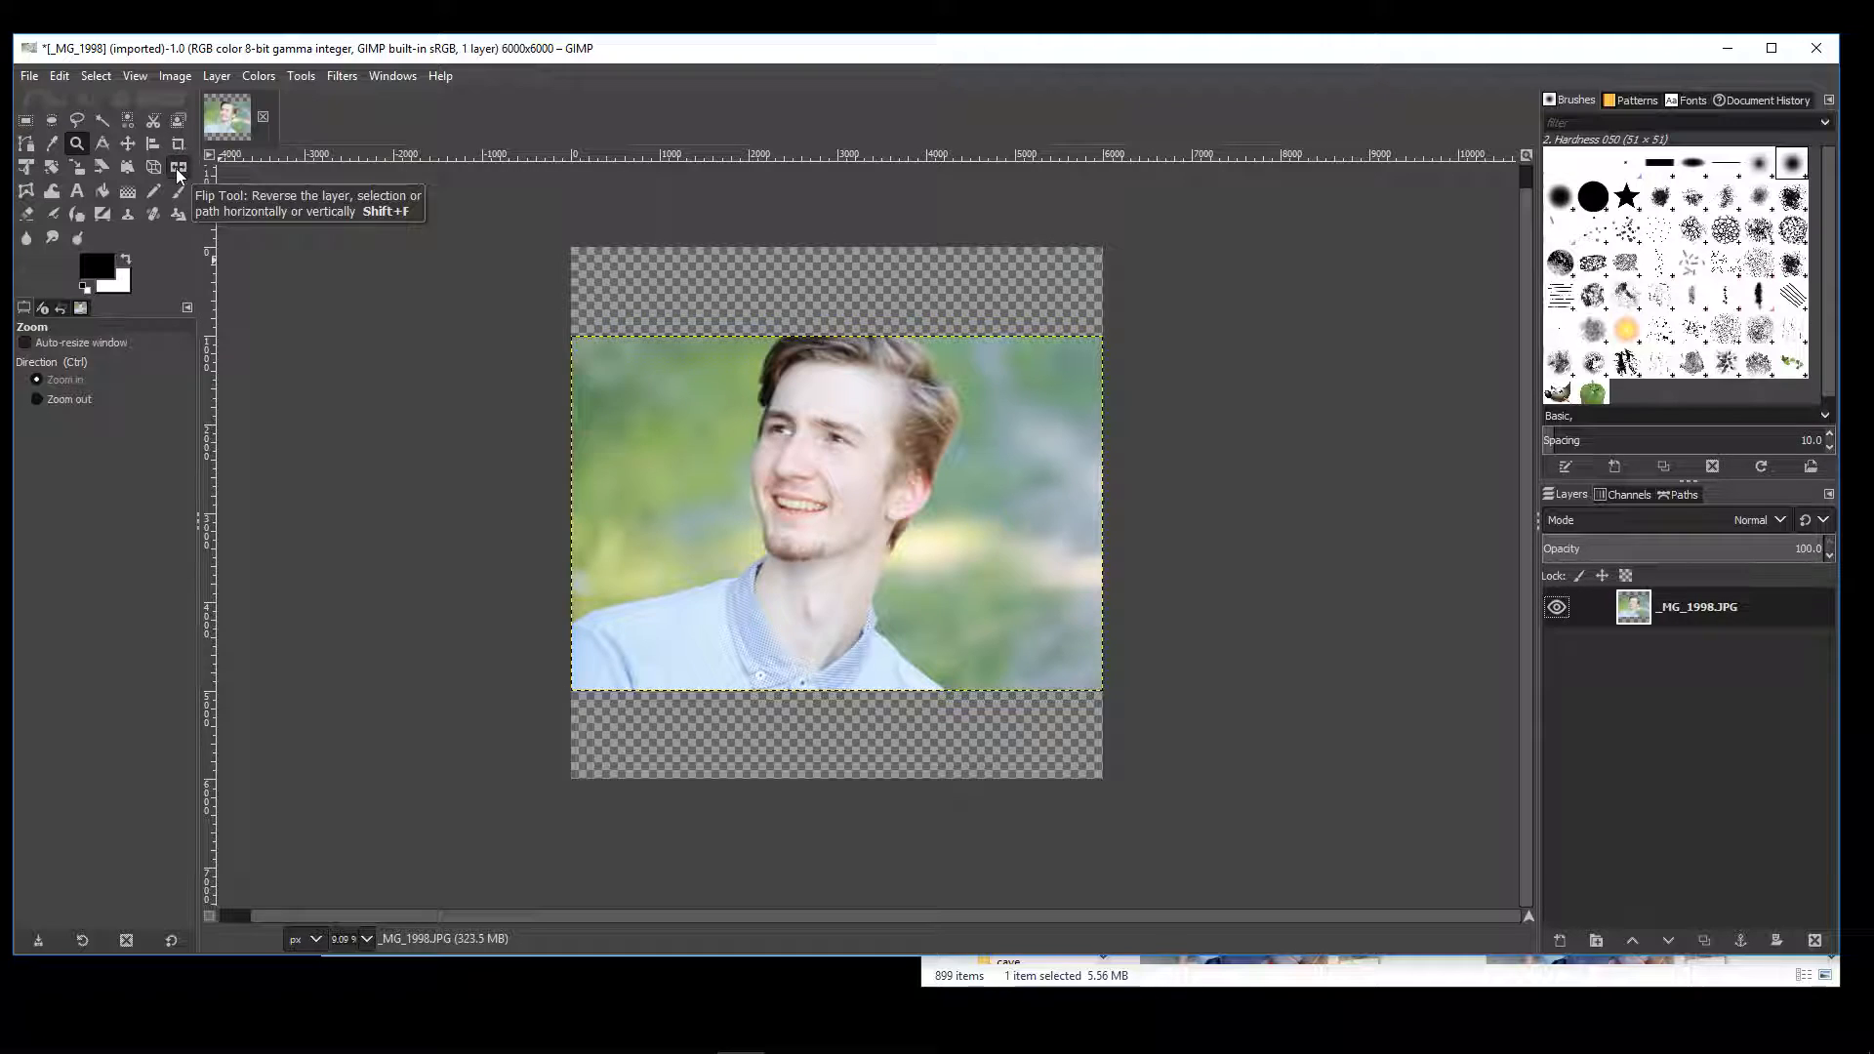
{"action": "left_click", "coordinate": [77, 171]}
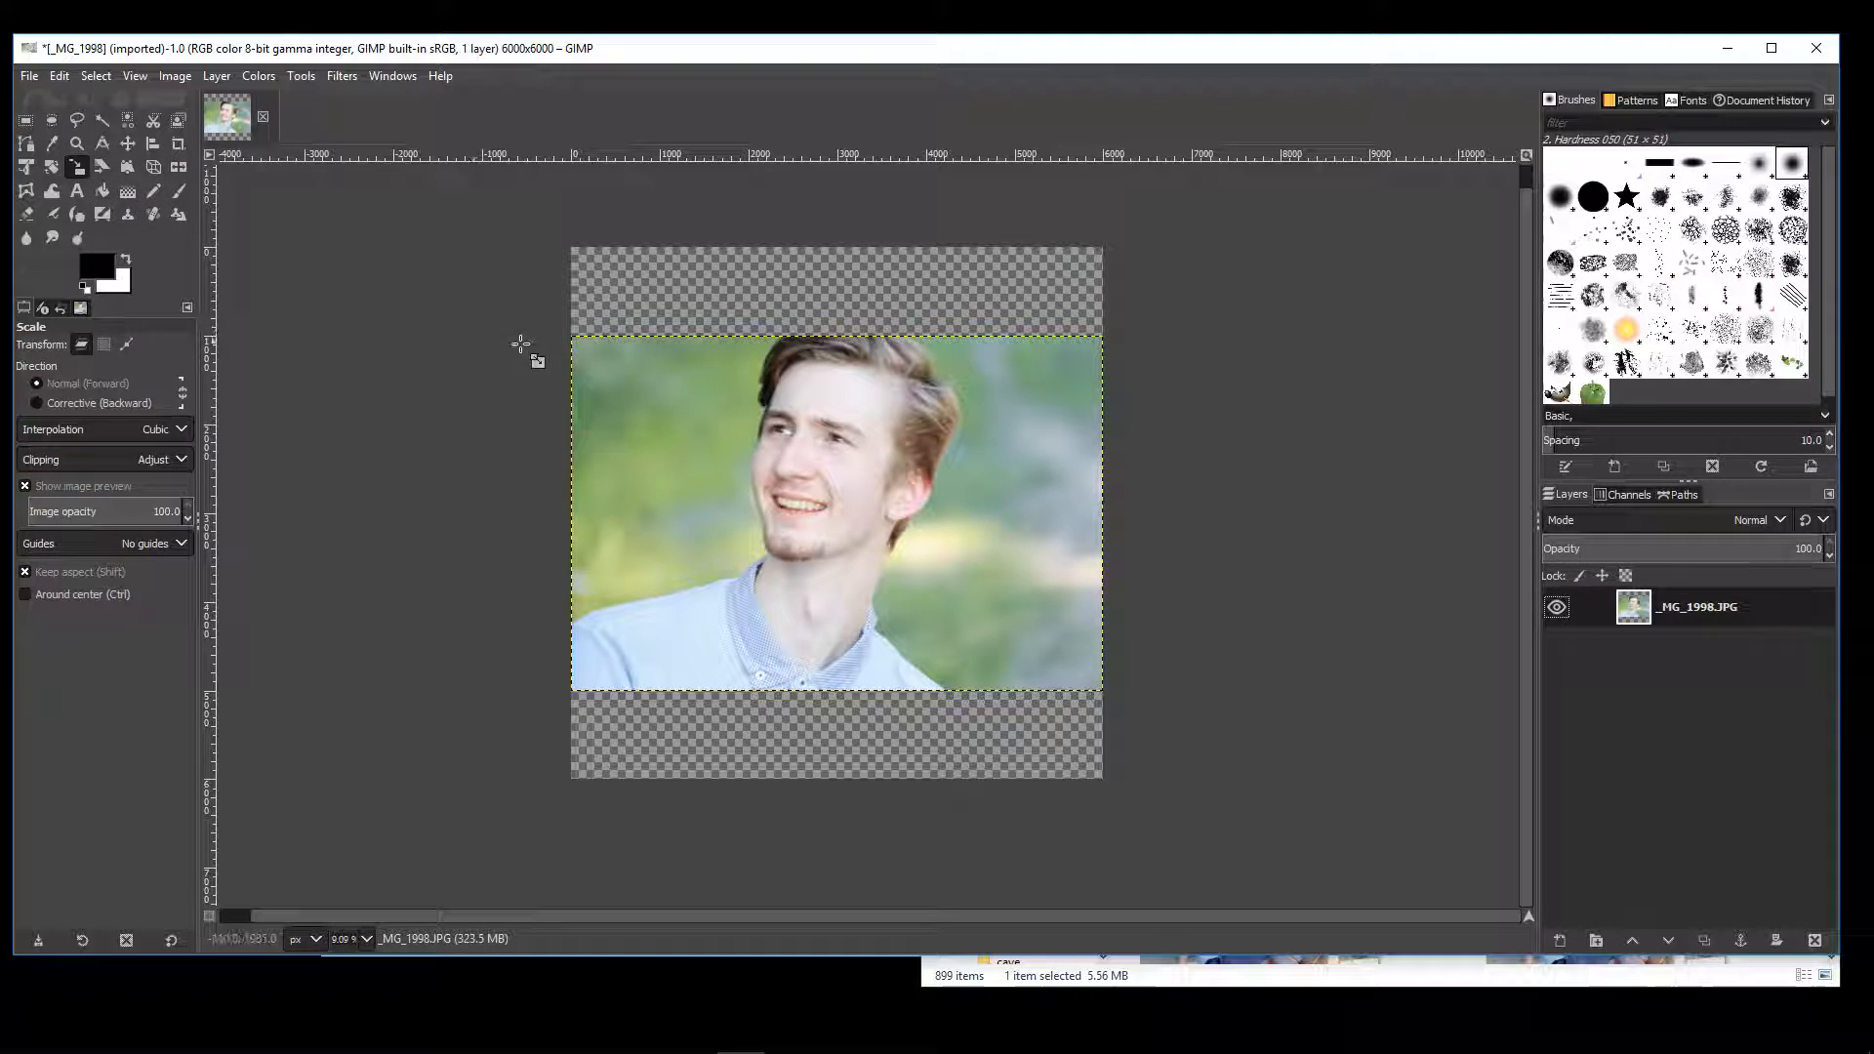
{"action": "left_click_drag", "start_coordinate": [573, 338], "coordinate": [762, 419]}
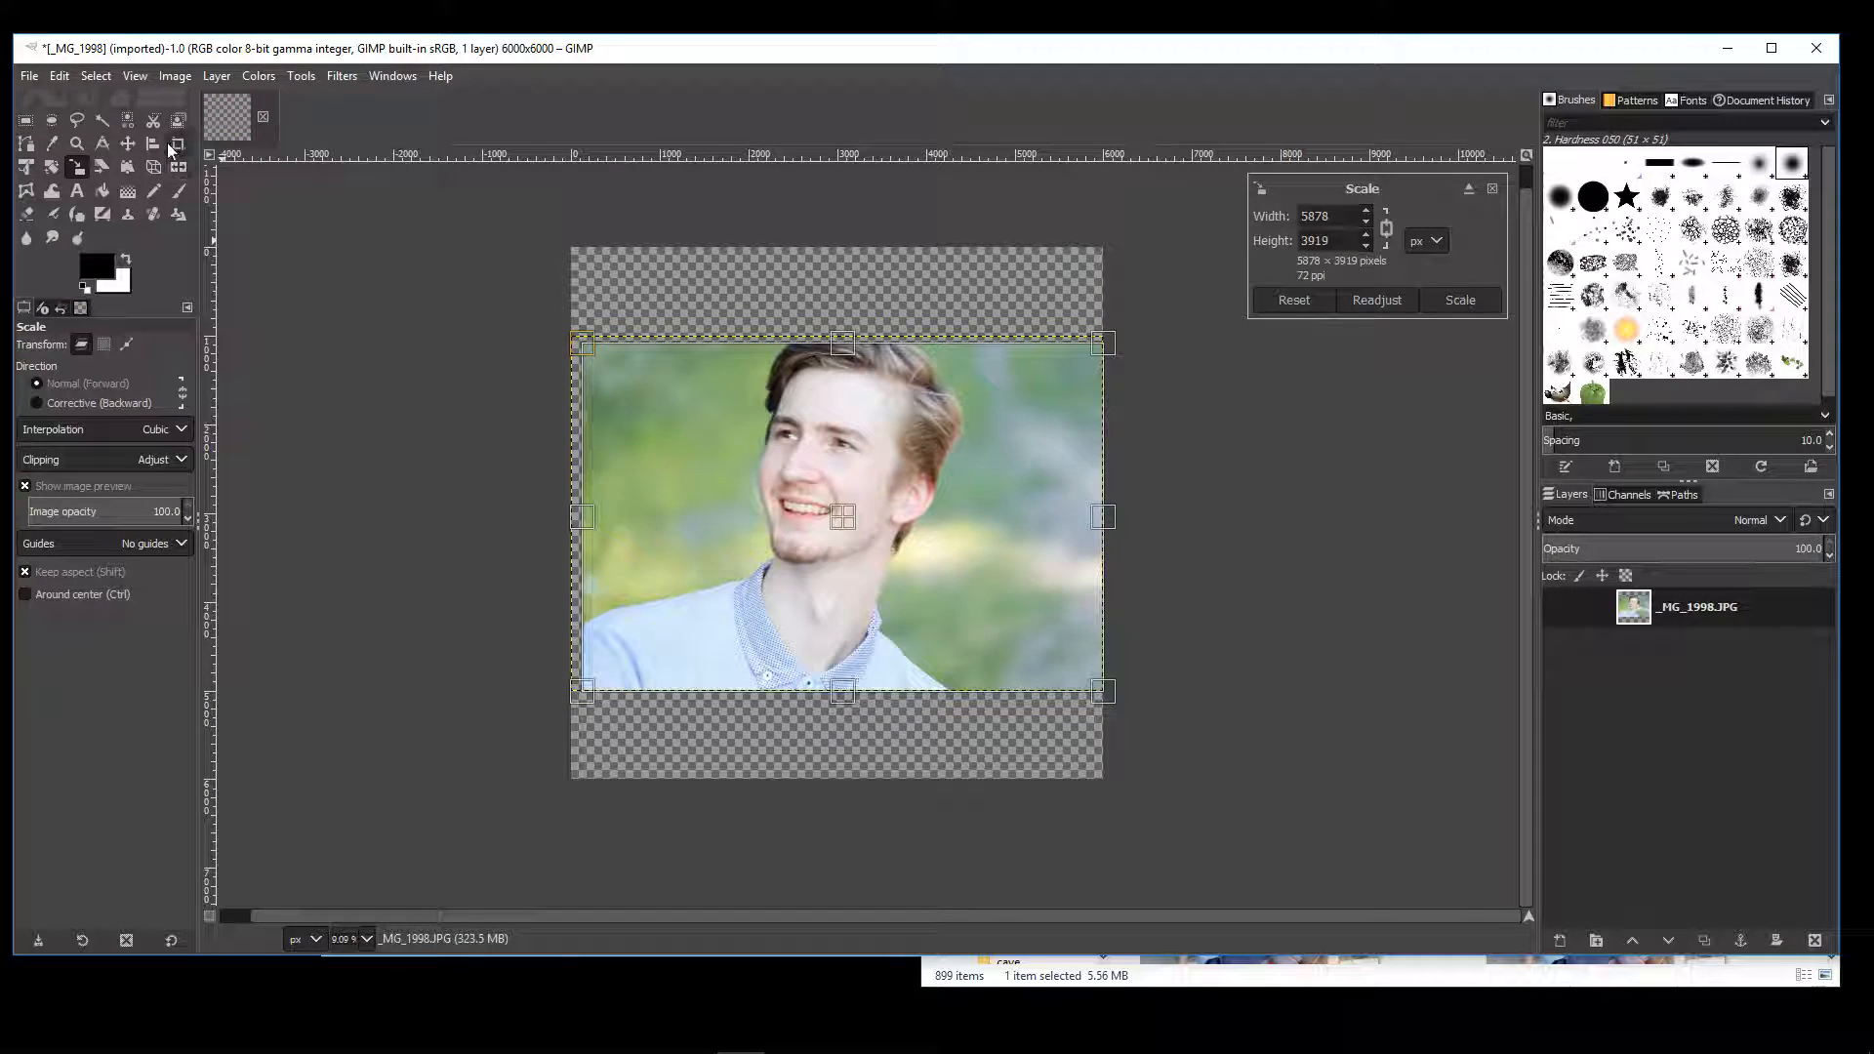
- Apply the scaling and move the photo slightly left so its side margins on the canvas are even
{"action": "left_click", "coordinate": [128, 145]}
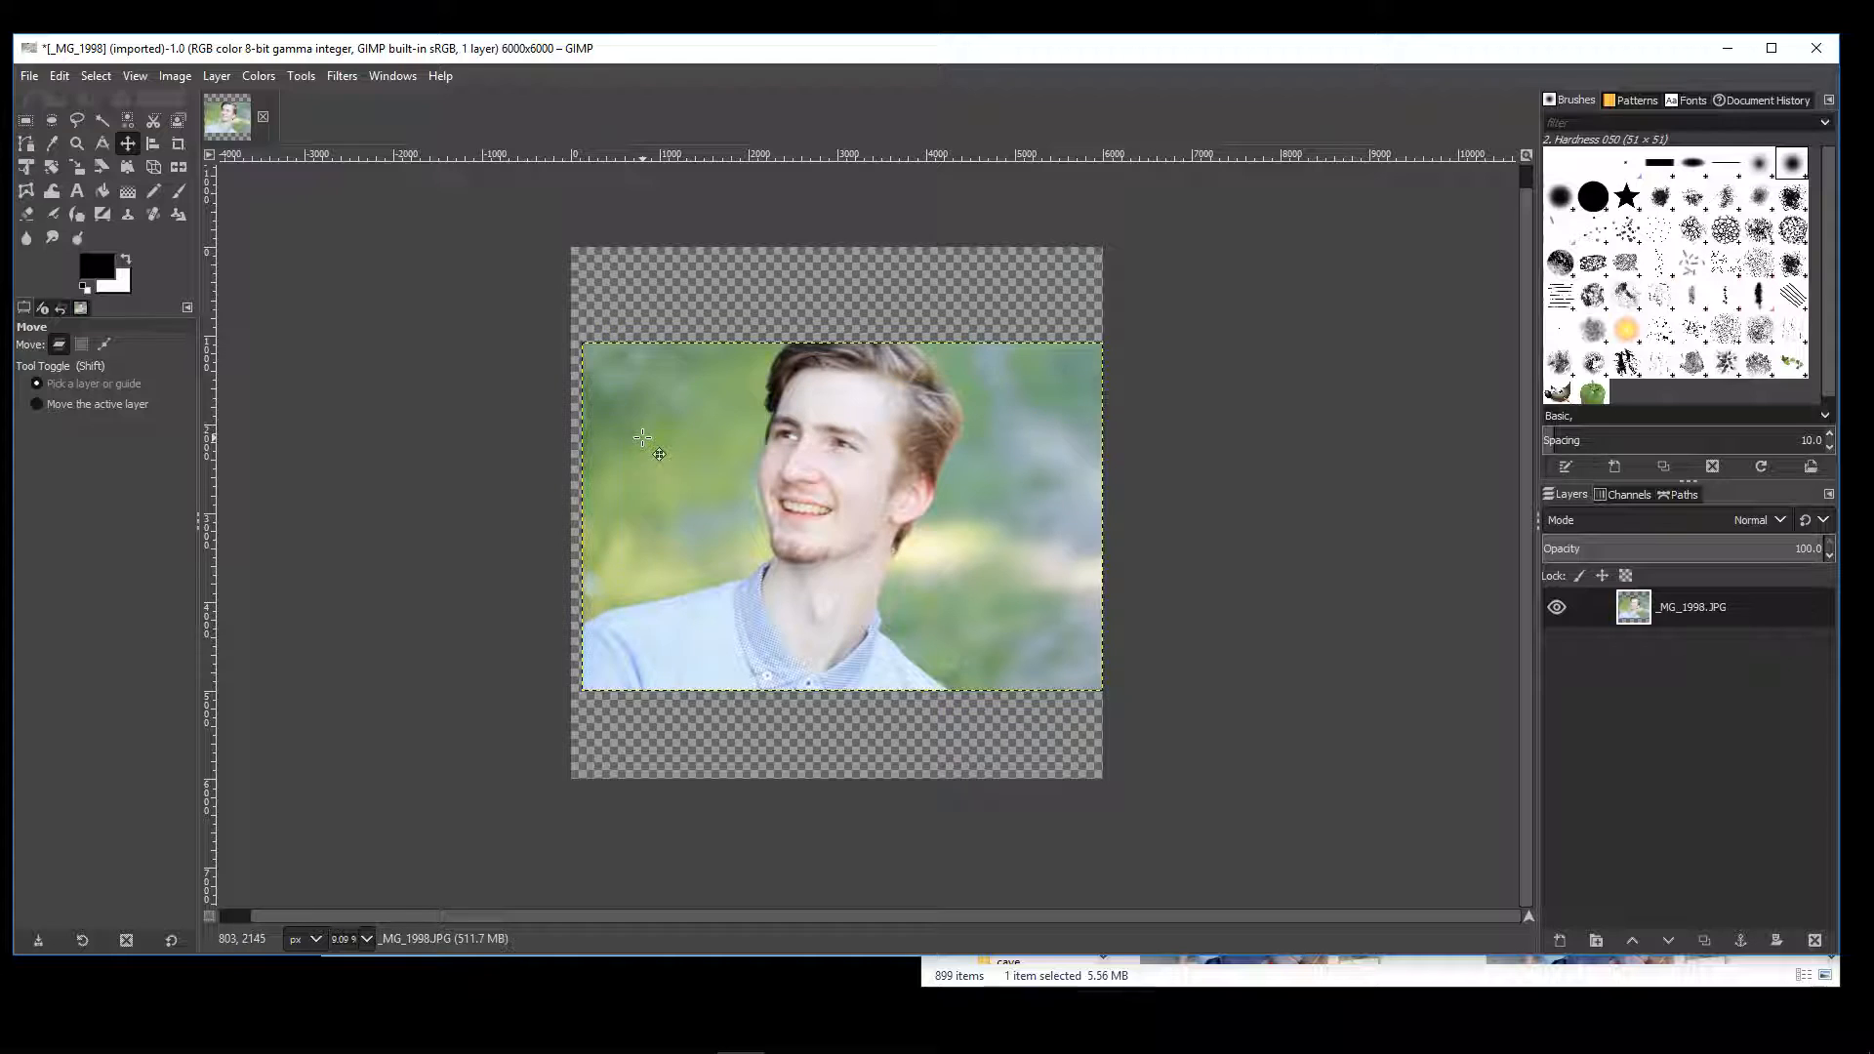
{"action": "left_click_drag", "start_coordinate": [643, 437], "coordinate": [633, 437]}
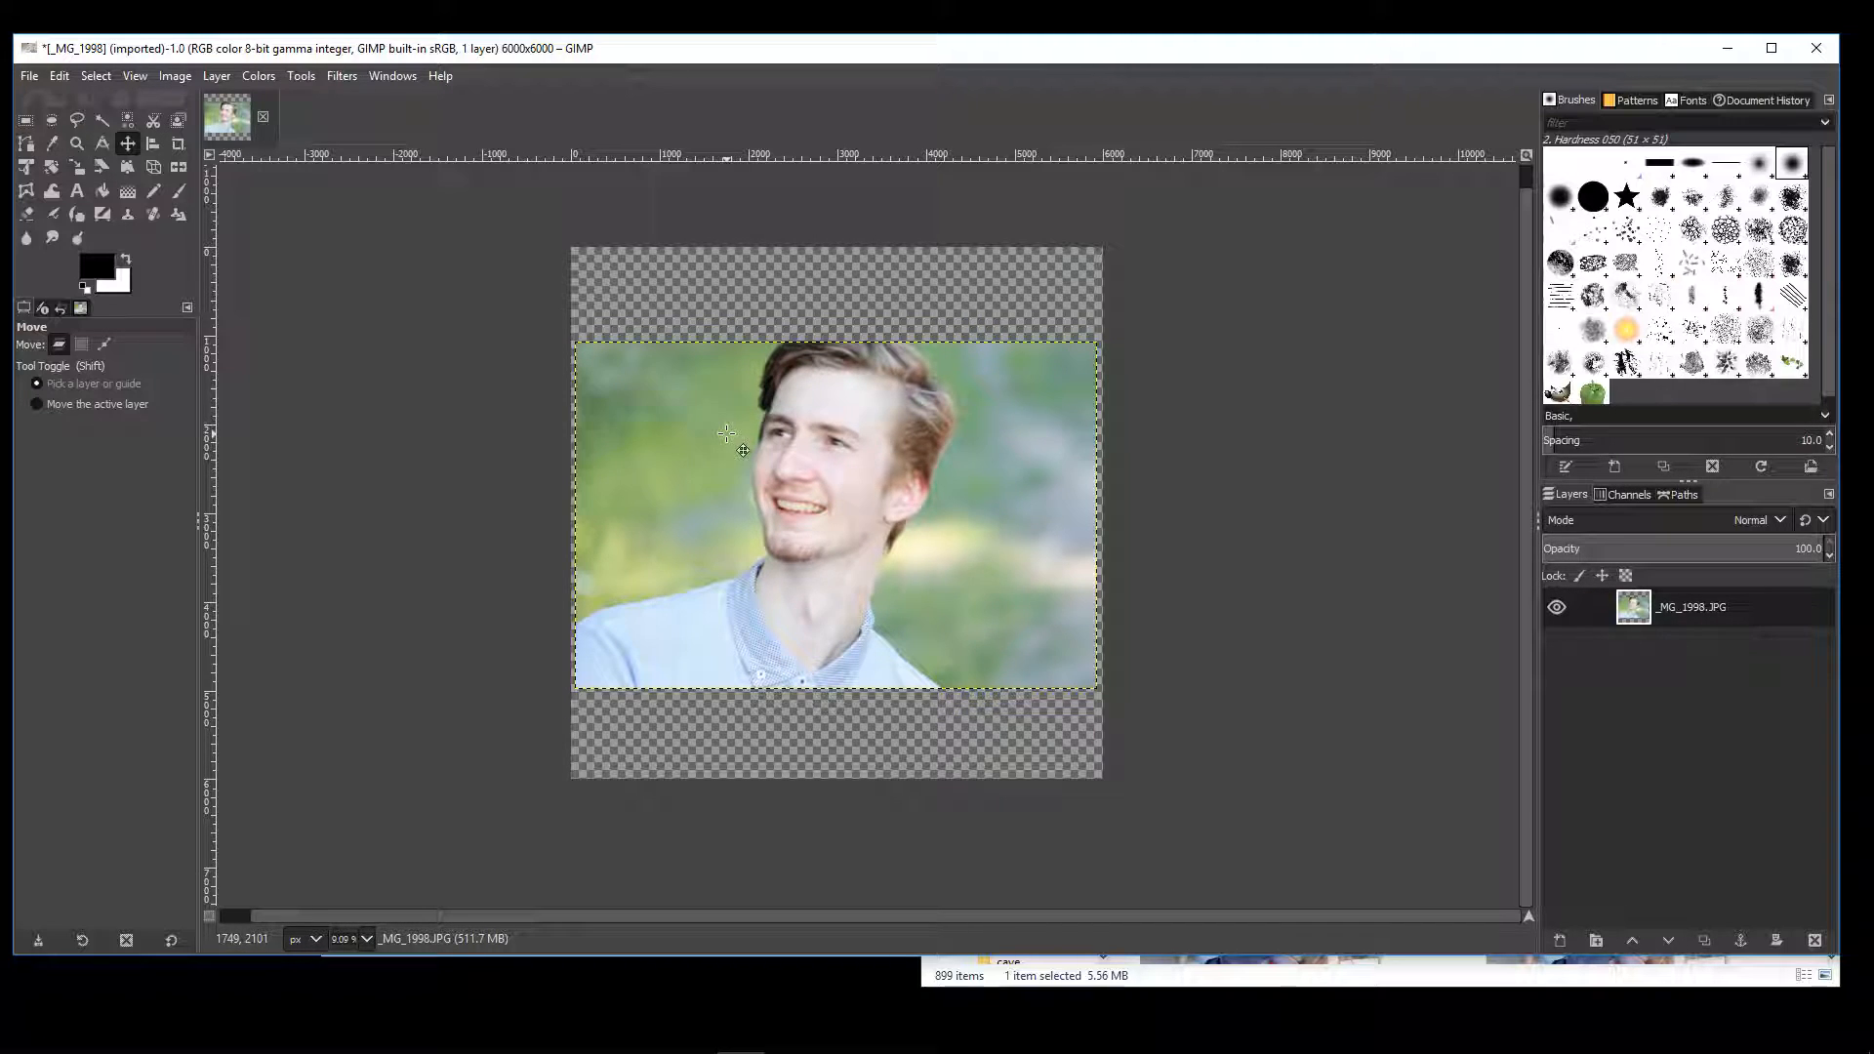
{"action": "left_click", "coordinate": [1656, 701]}
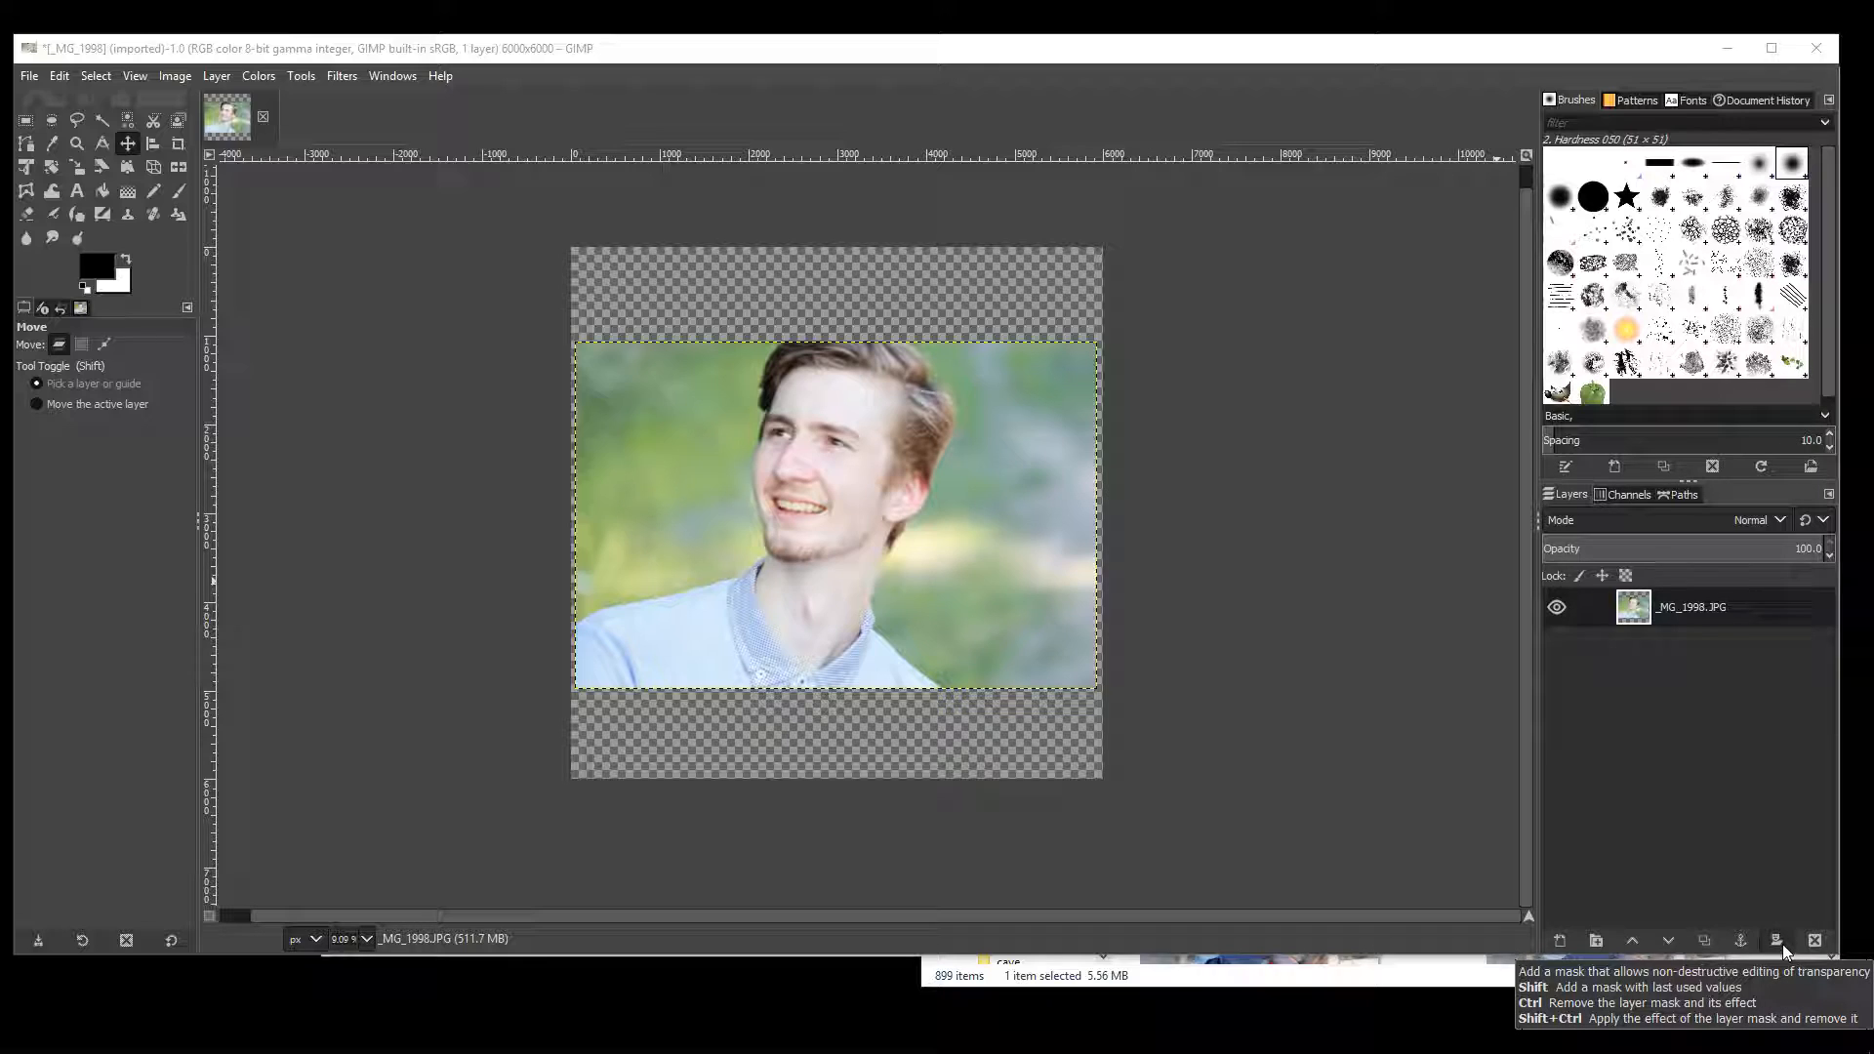
- Create a new 6000 × 6000 px layer named background, filled with white
{"action": "left_click", "coordinate": [1559, 941]}
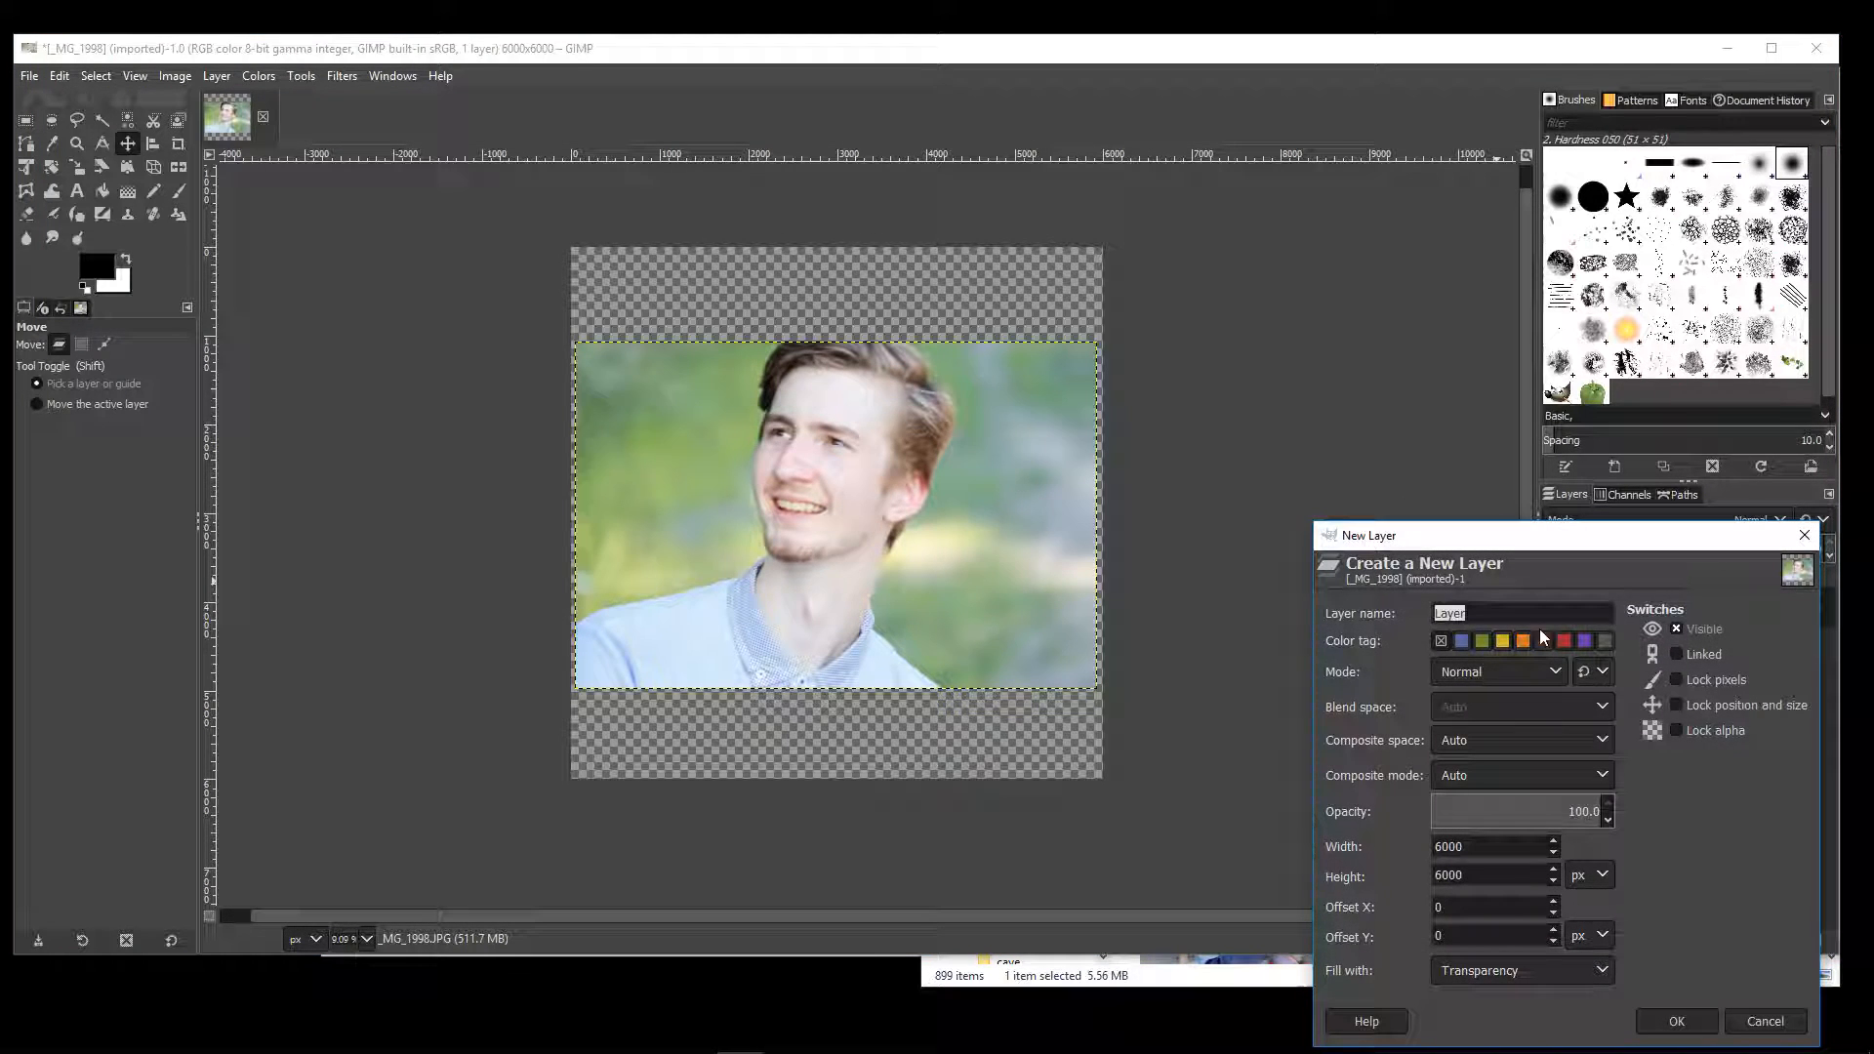
{"action": "left_click_drag", "start_coordinate": [1479, 536], "coordinate": [995, 313]}
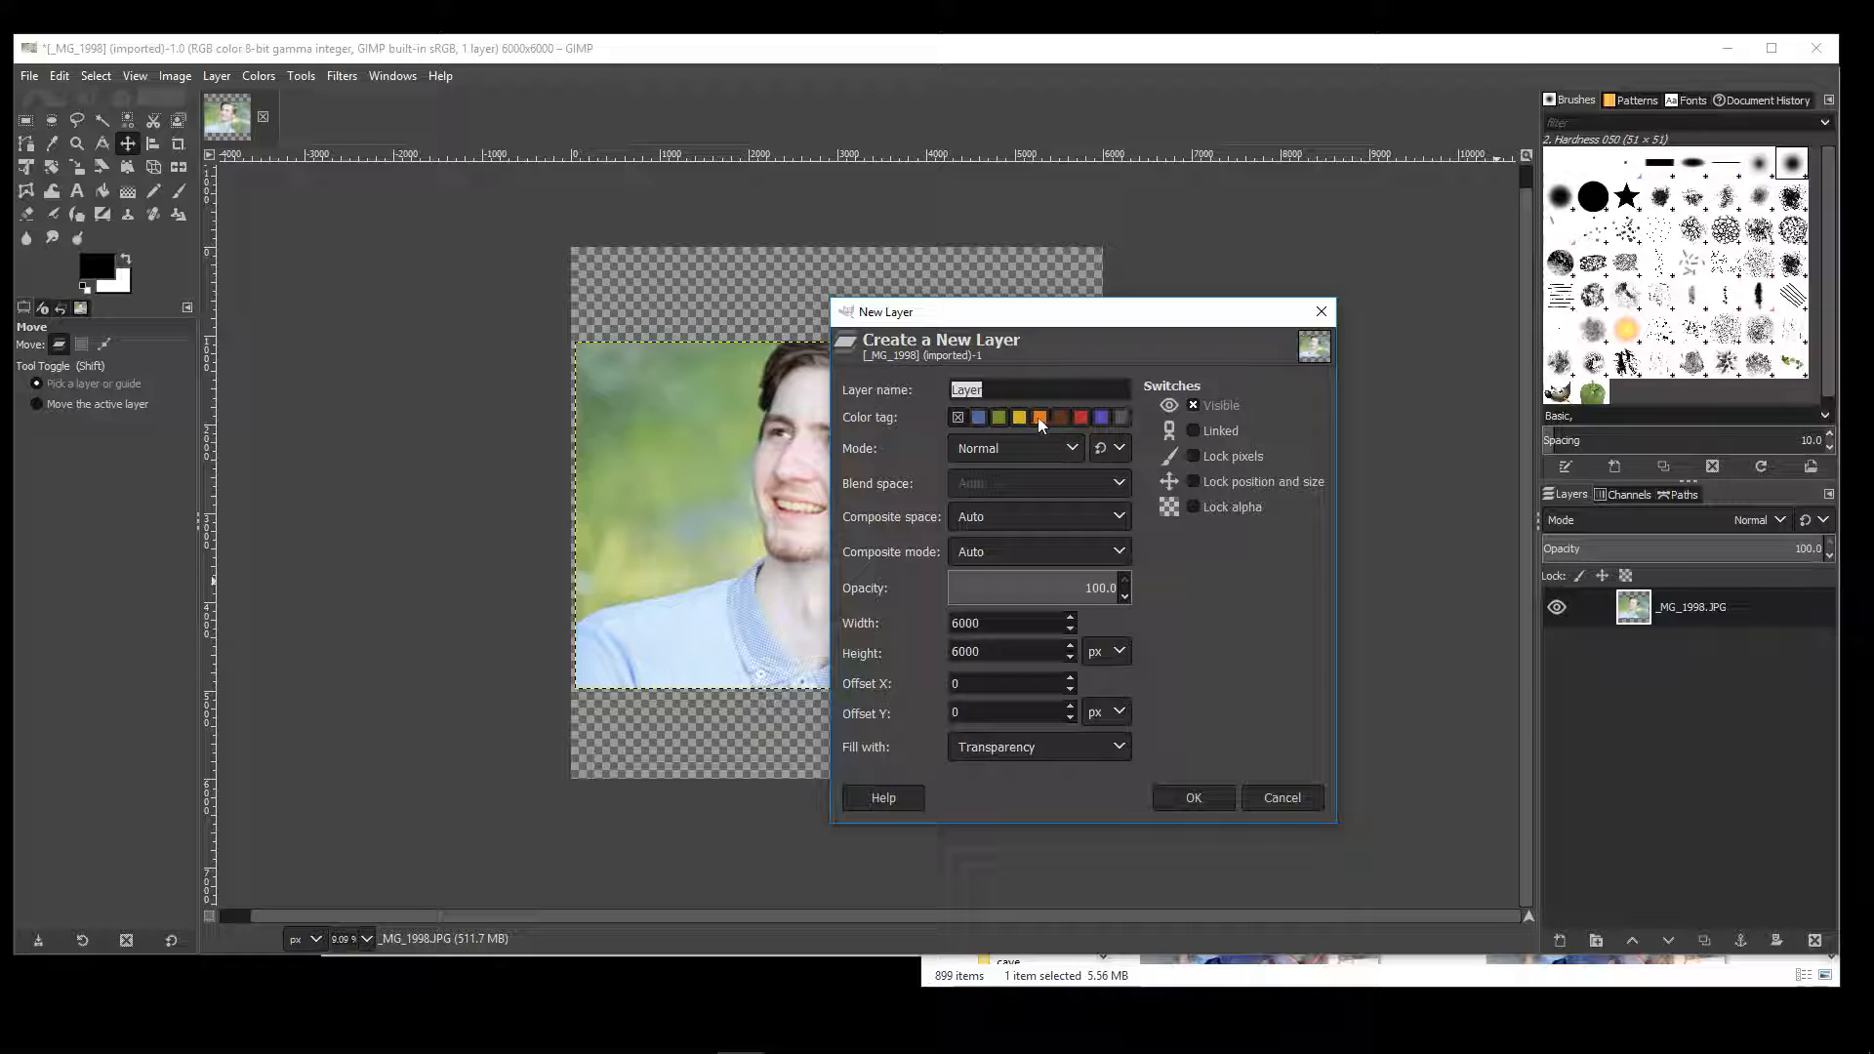
{"action": "type", "text": "background"}
{"action": "left_click", "coordinate": [1105, 744]}
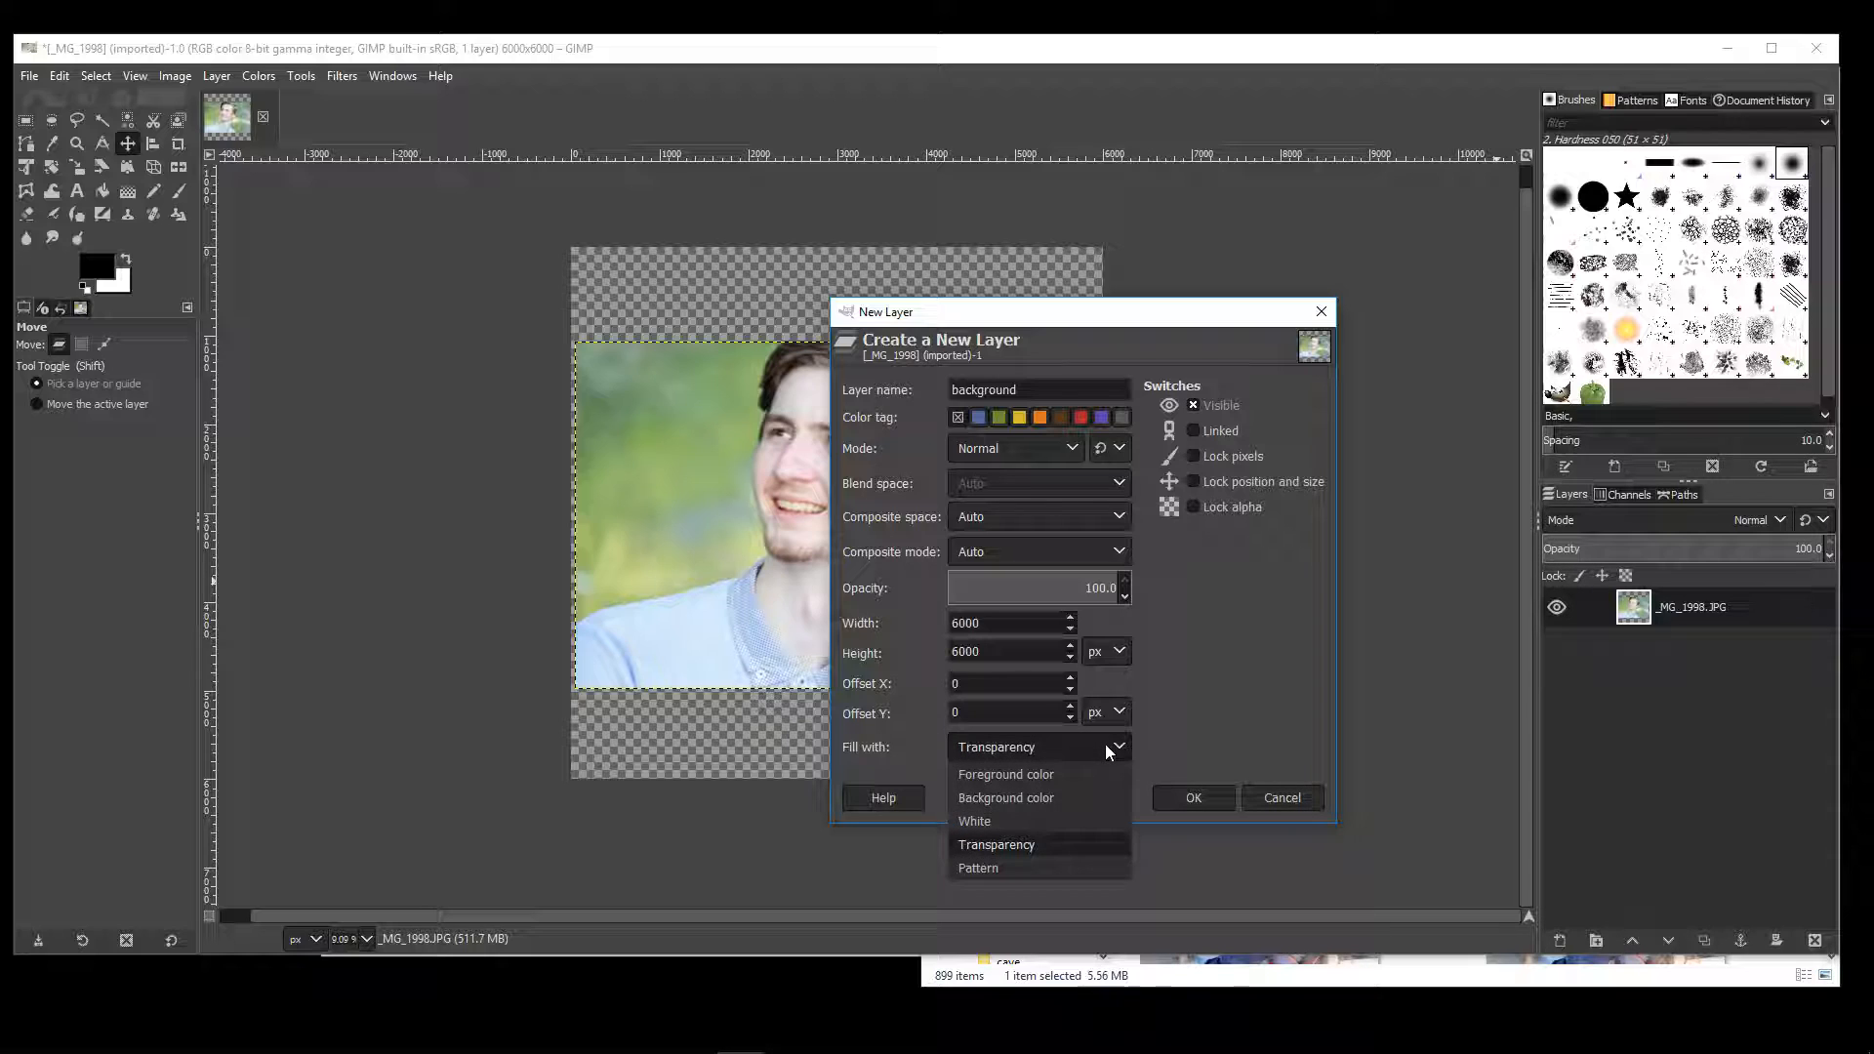
{"action": "left_click", "coordinate": [1058, 823]}
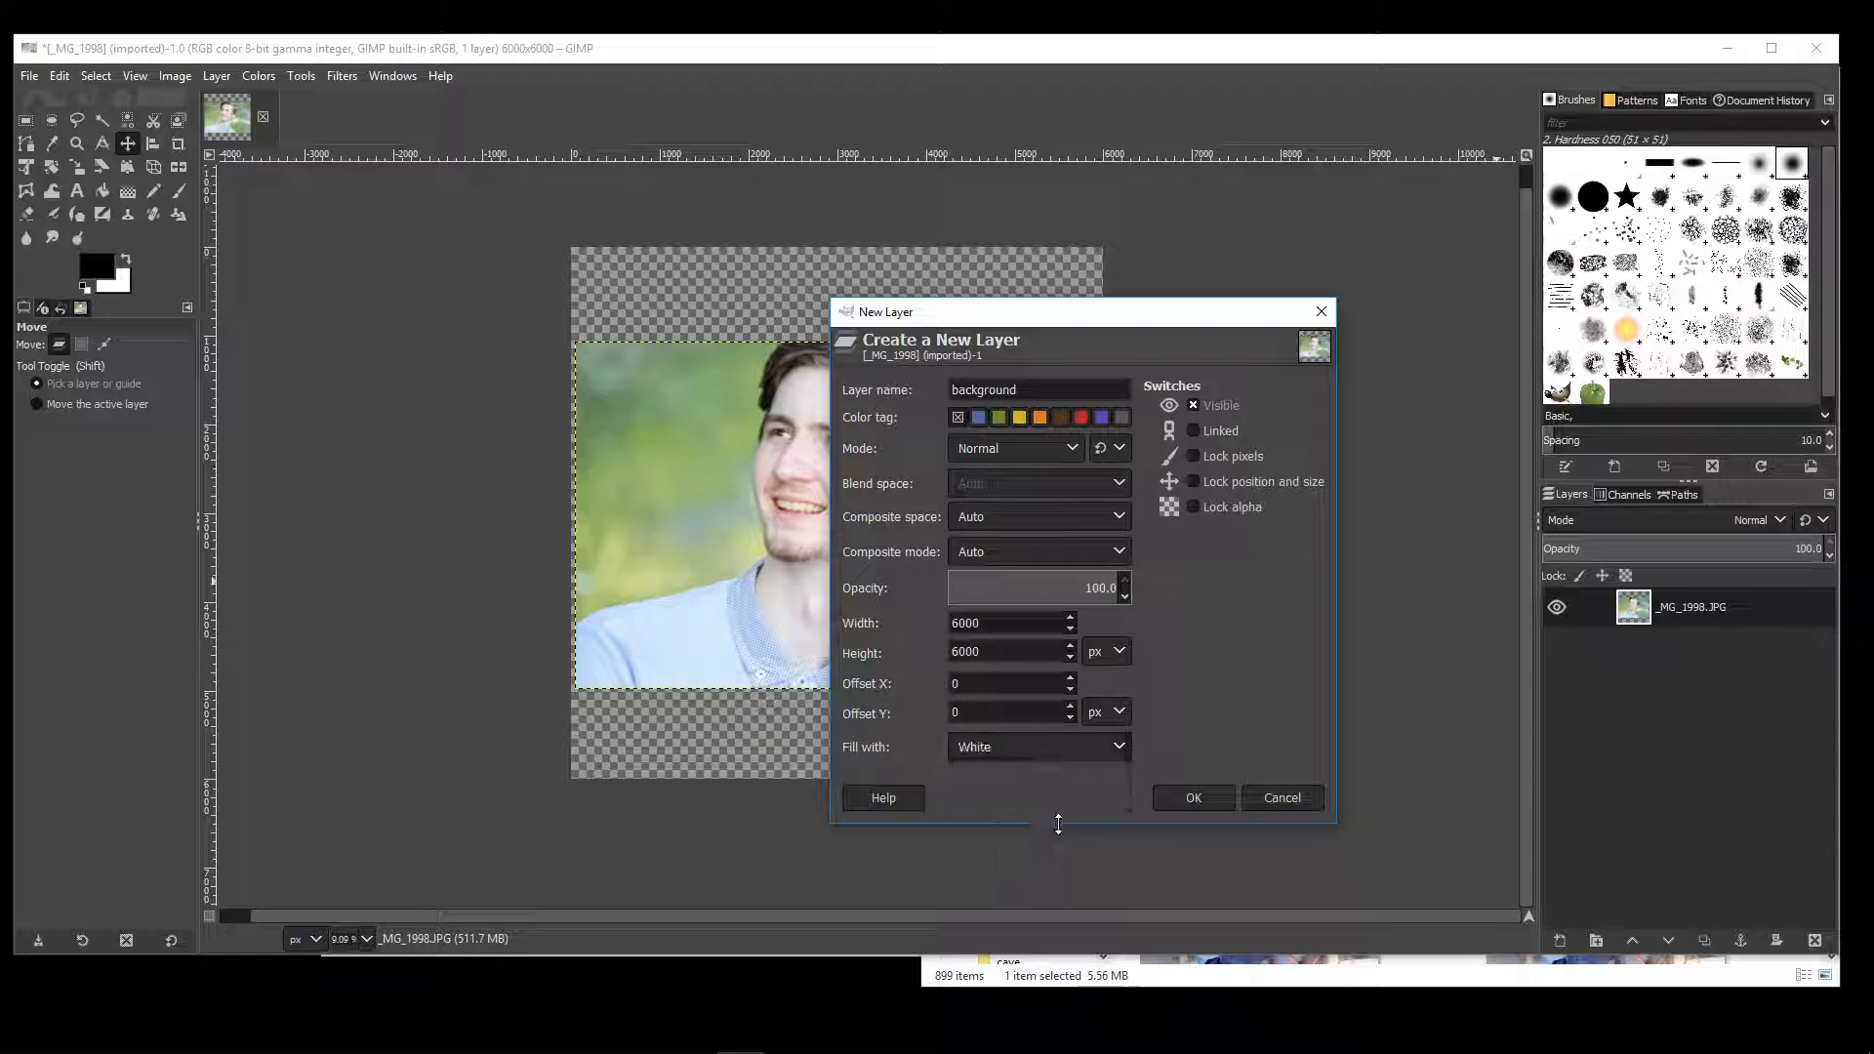
{"action": "left_click", "coordinate": [1191, 795]}
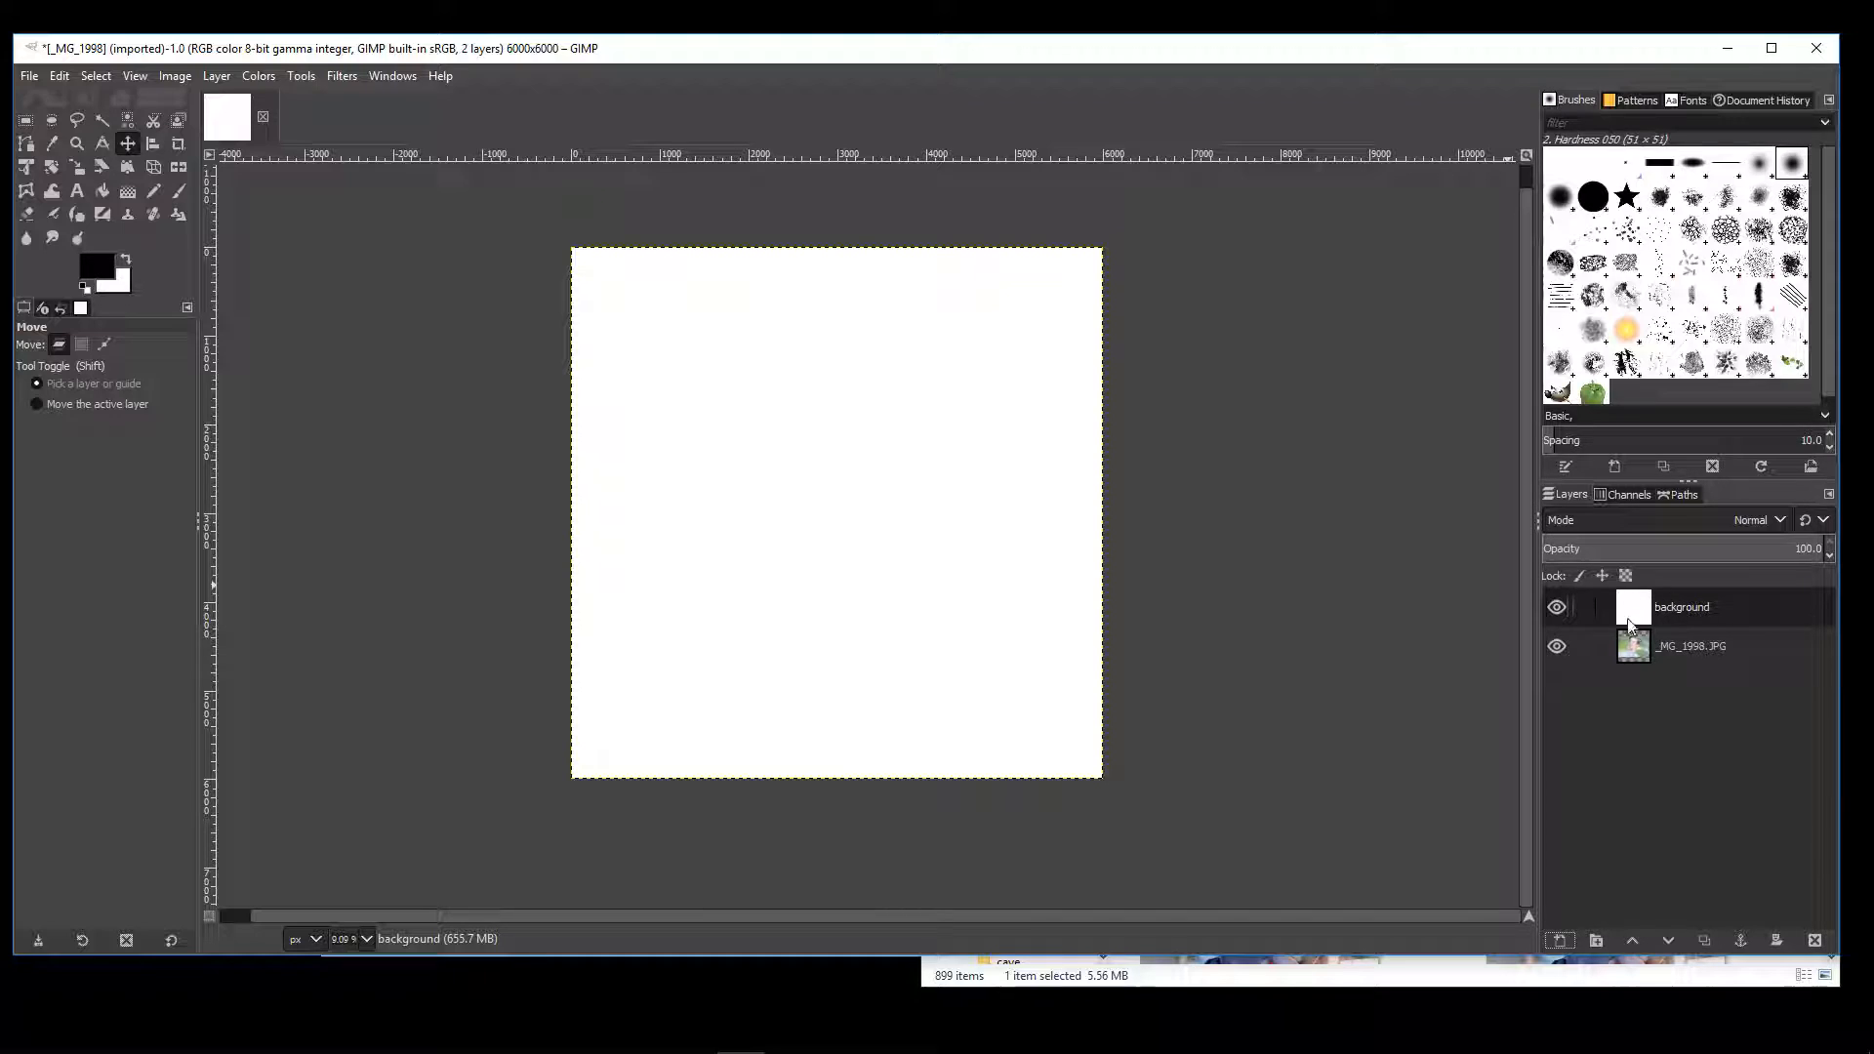
- Move the background layer beneath the _MG_1998.JPG layer and make it the active layer
{"action": "left_click_drag", "start_coordinate": [1640, 612], "coordinate": [1664, 696]}
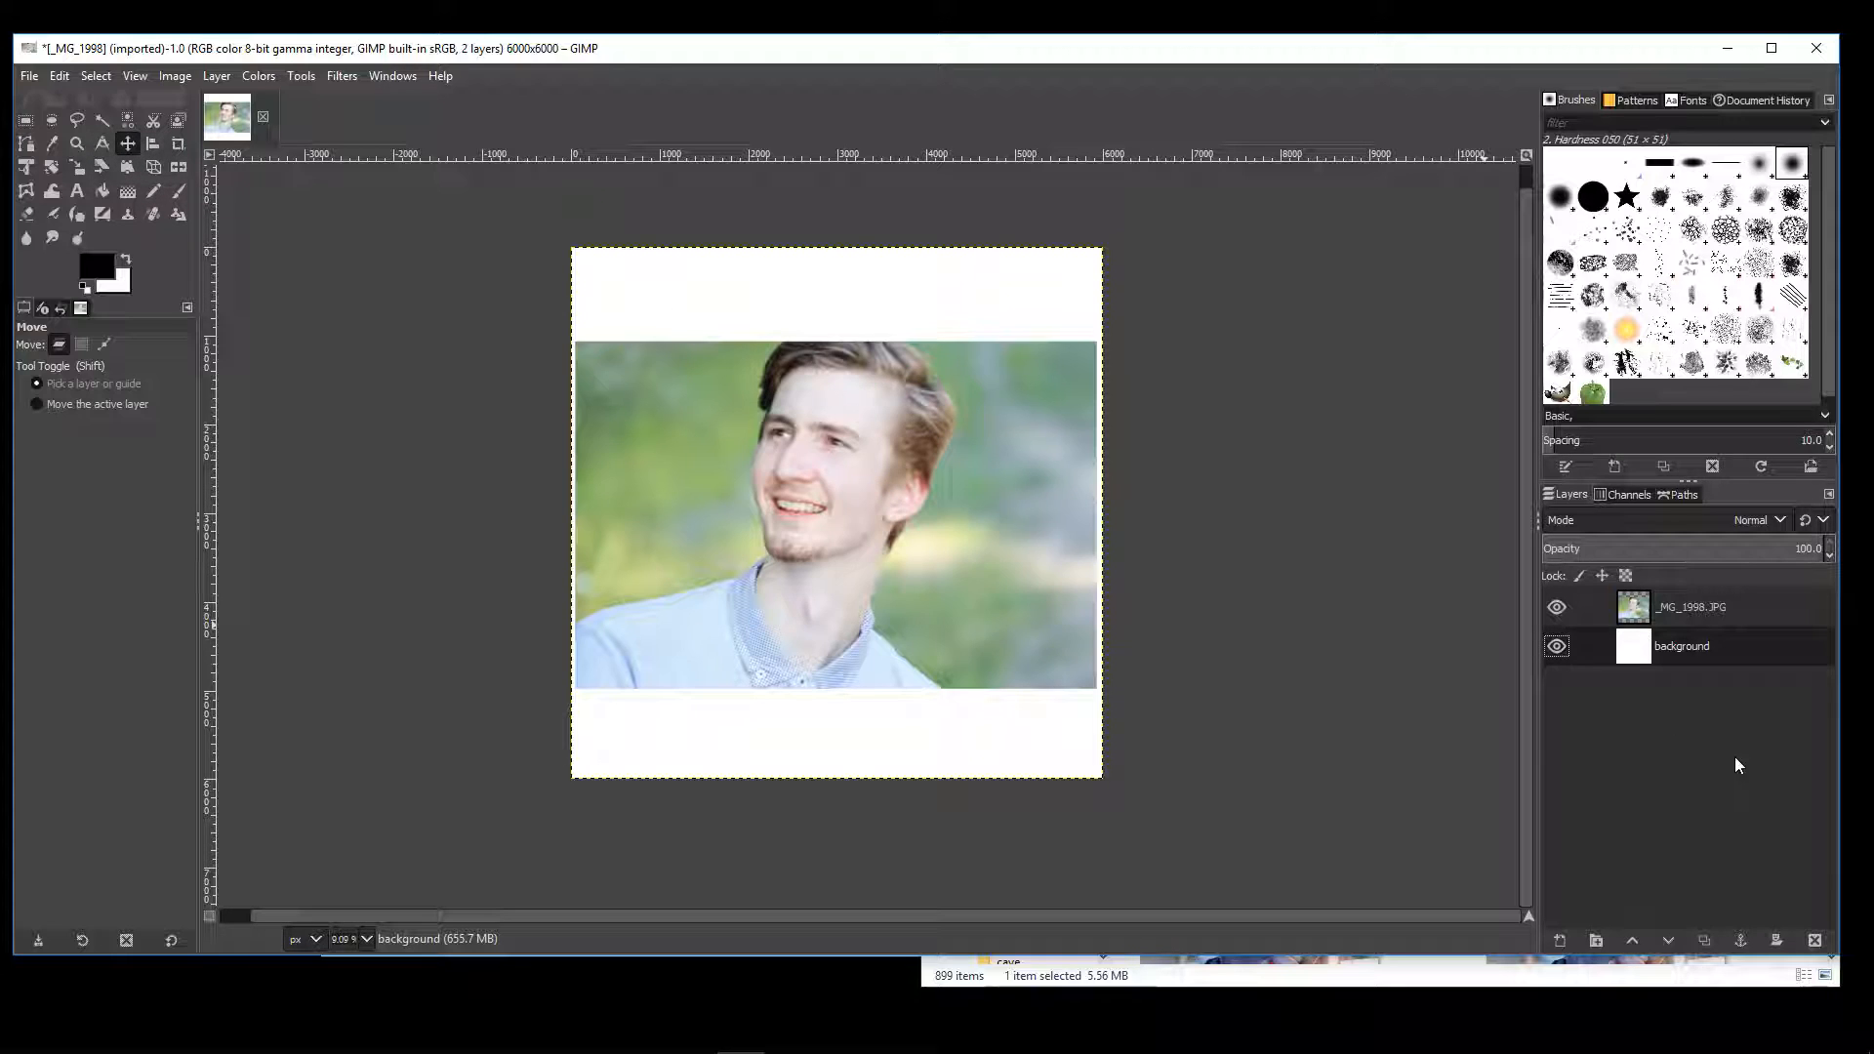
{"action": "left_click", "coordinate": [1695, 605]}
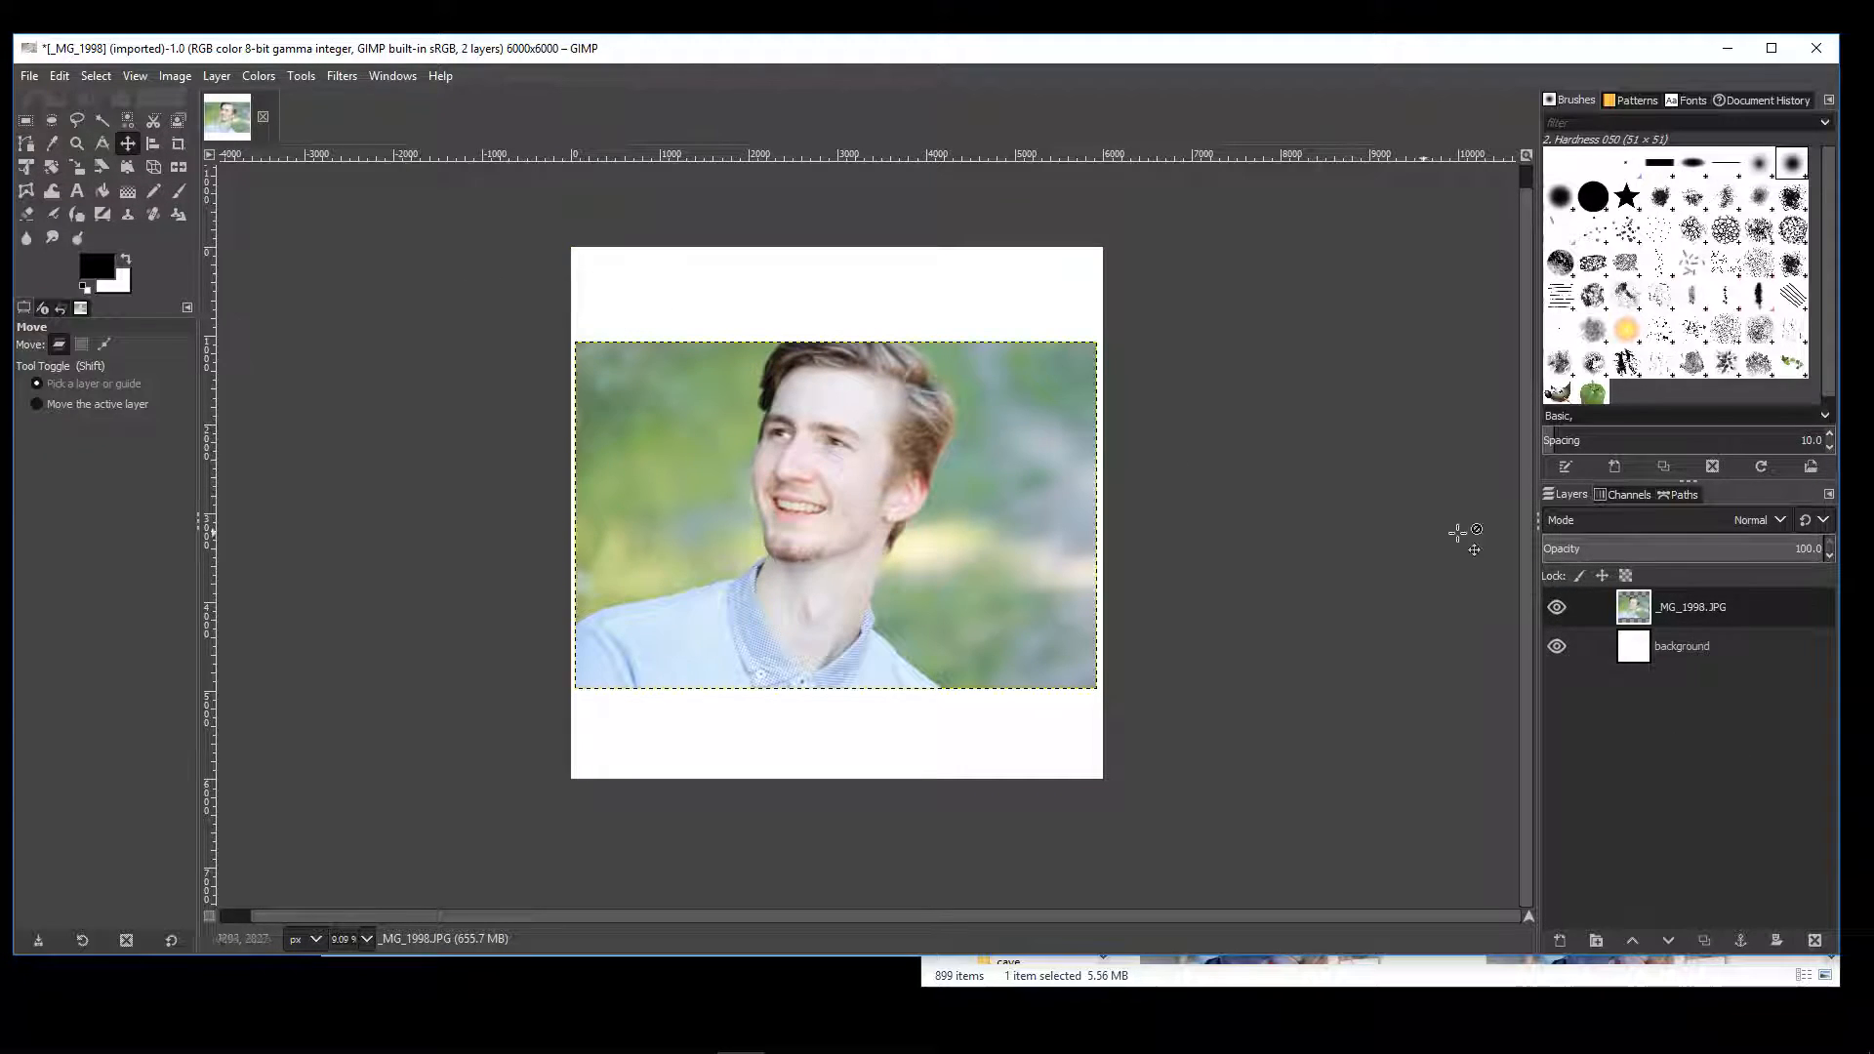
{"action": "left_click", "coordinate": [1720, 646]}
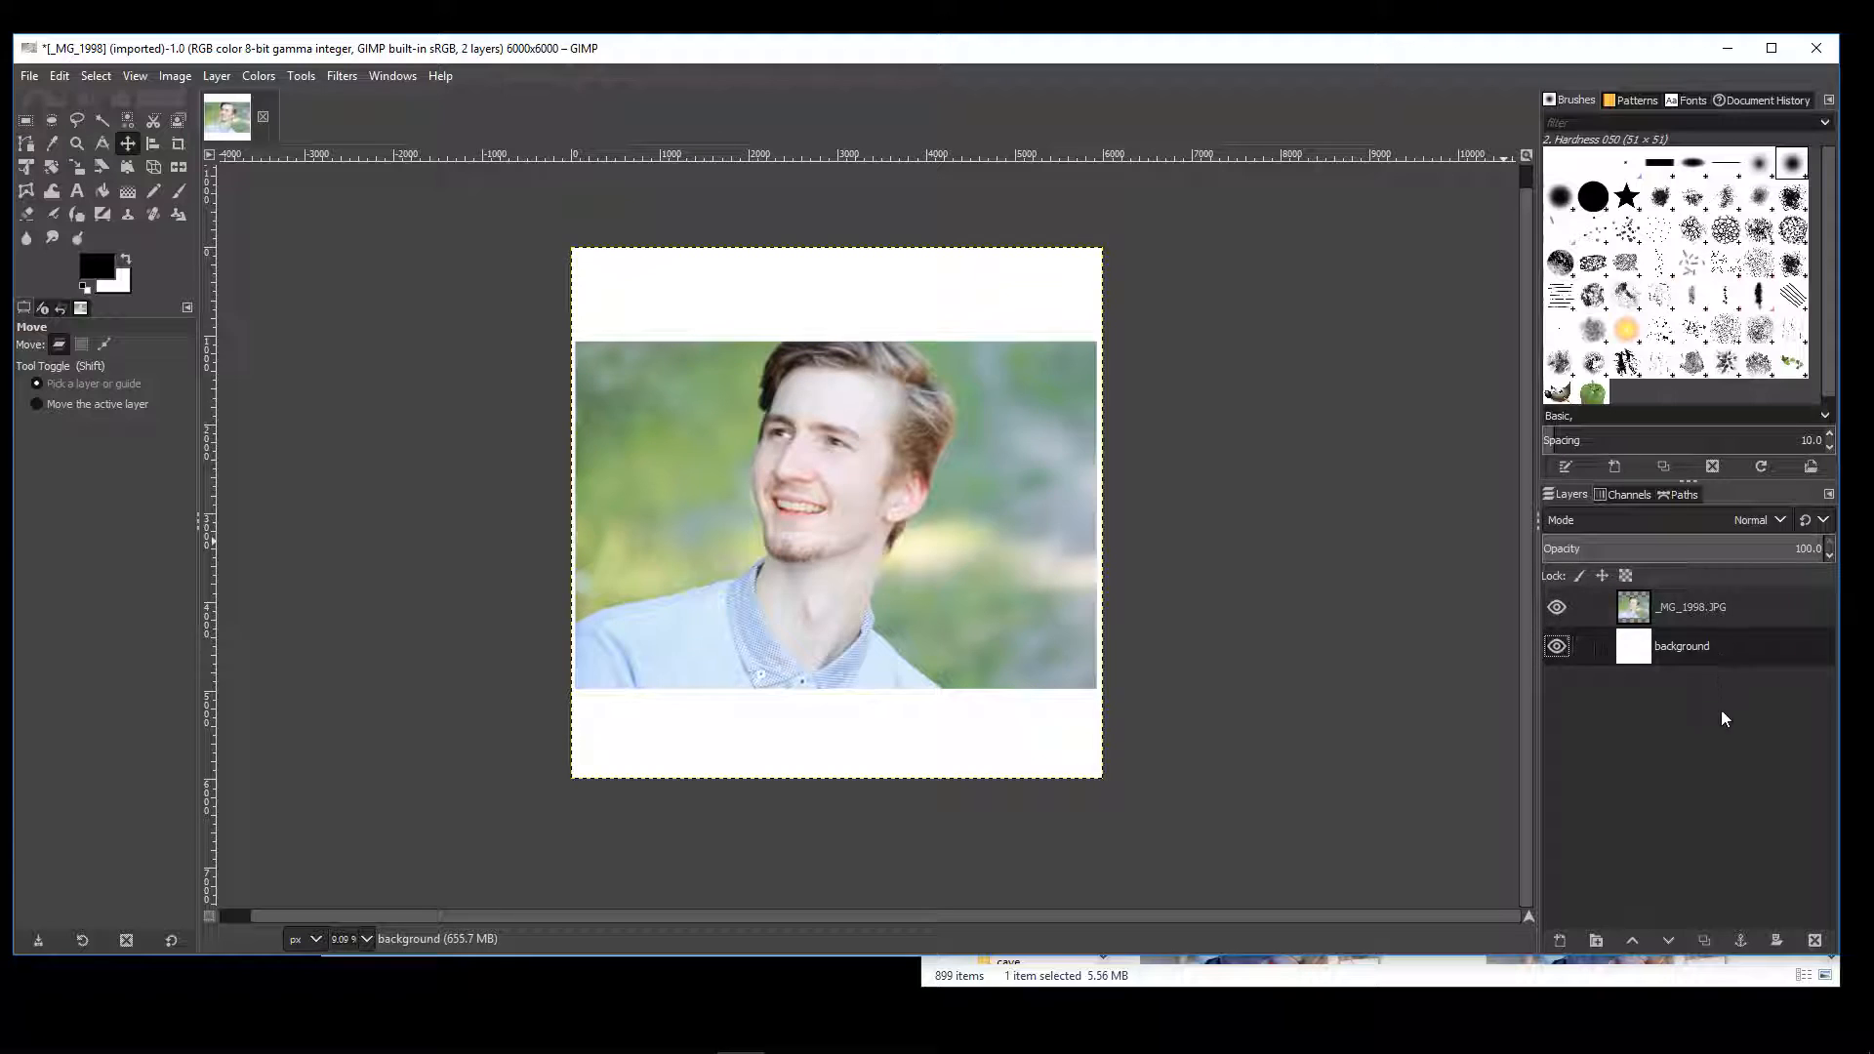
{"action": "left_click", "coordinate": [1657, 606]}
{"action": "left_click", "coordinate": [1655, 638]}
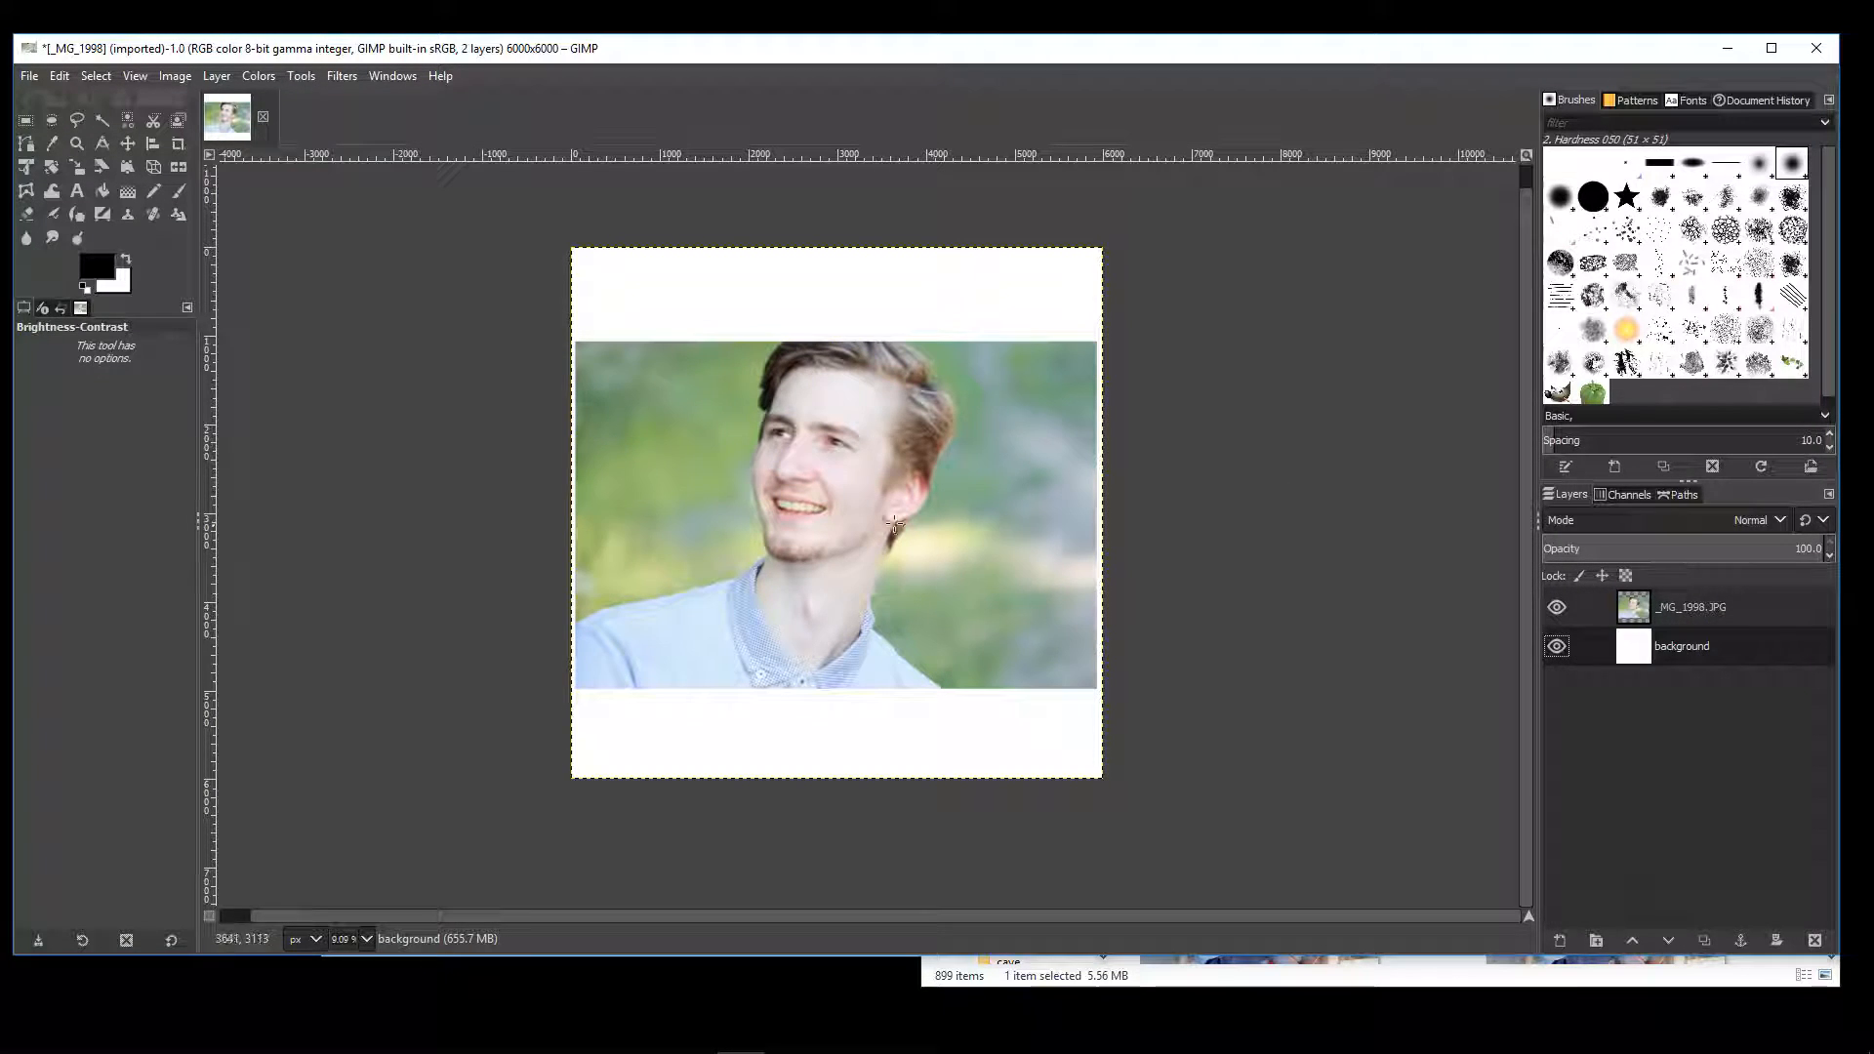
- Bucket-fill the background layer with black, and refill it with white using the swapped foreground color
{"action": "left_click", "coordinate": [102, 191]}
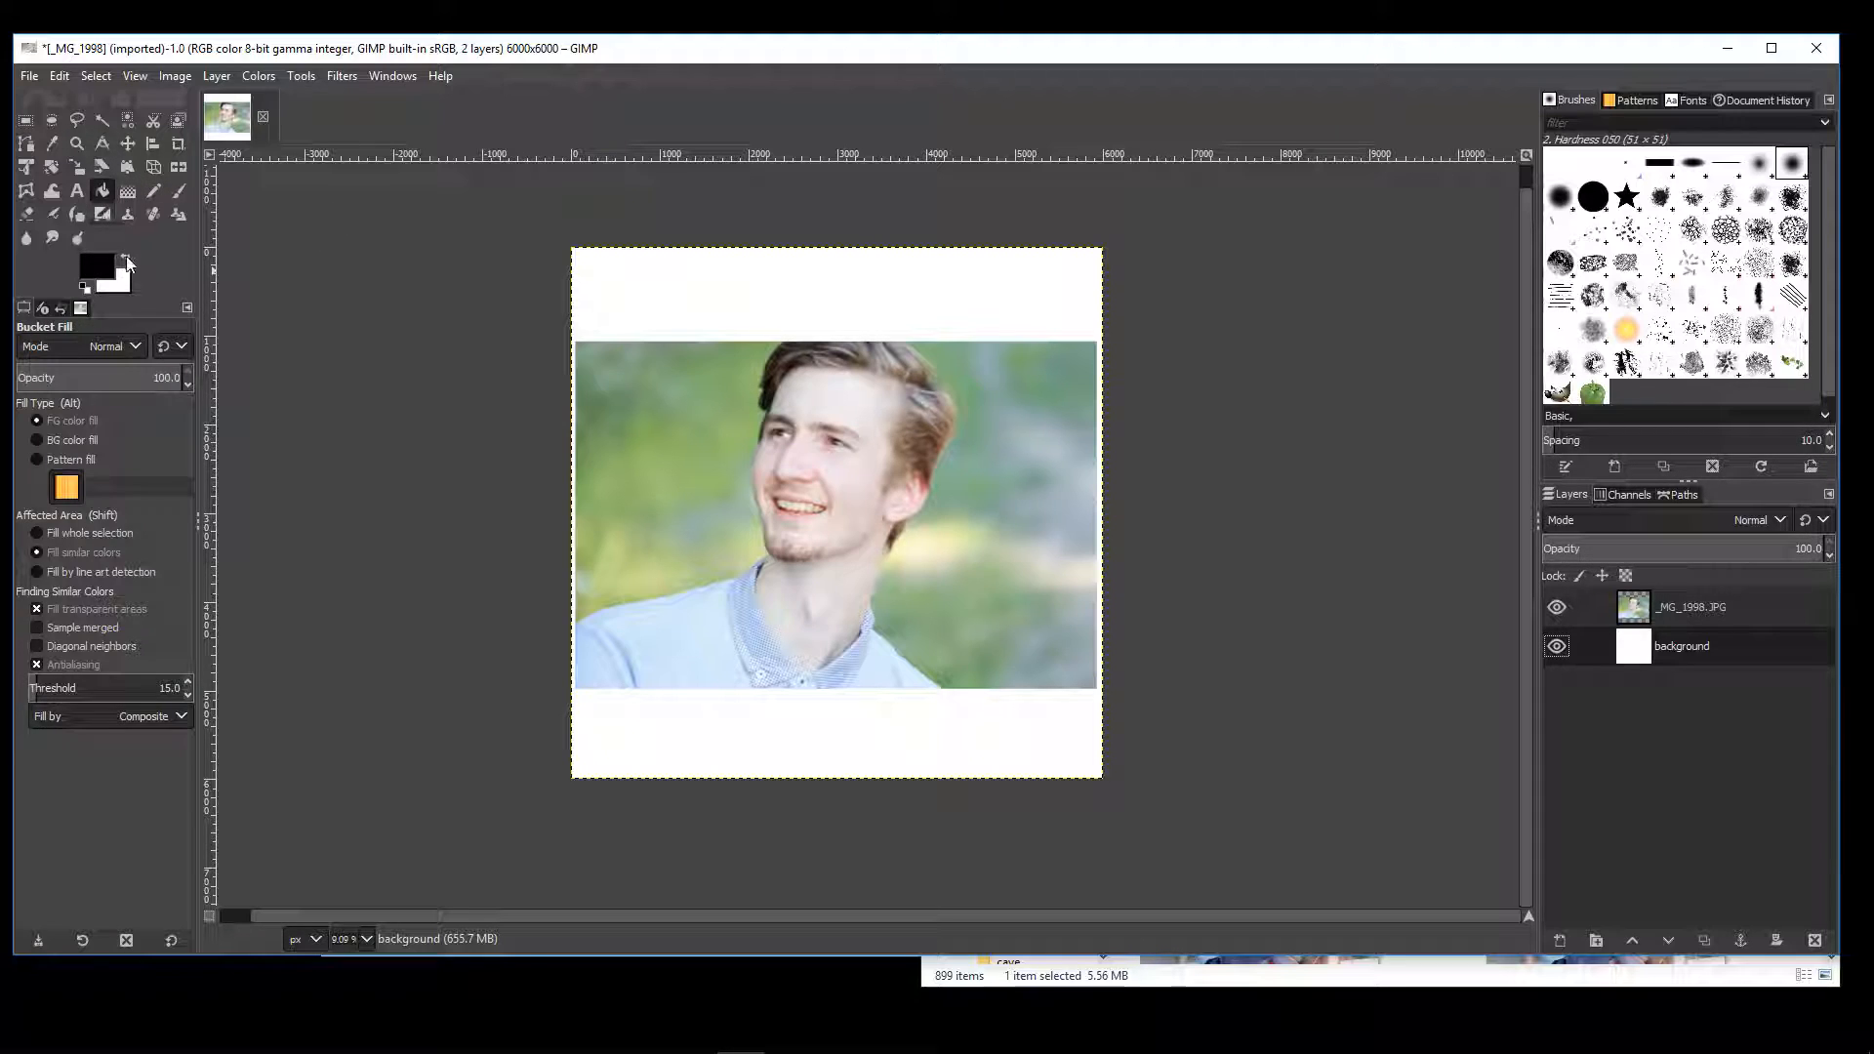
{"action": "left_click", "coordinate": [97, 258]}
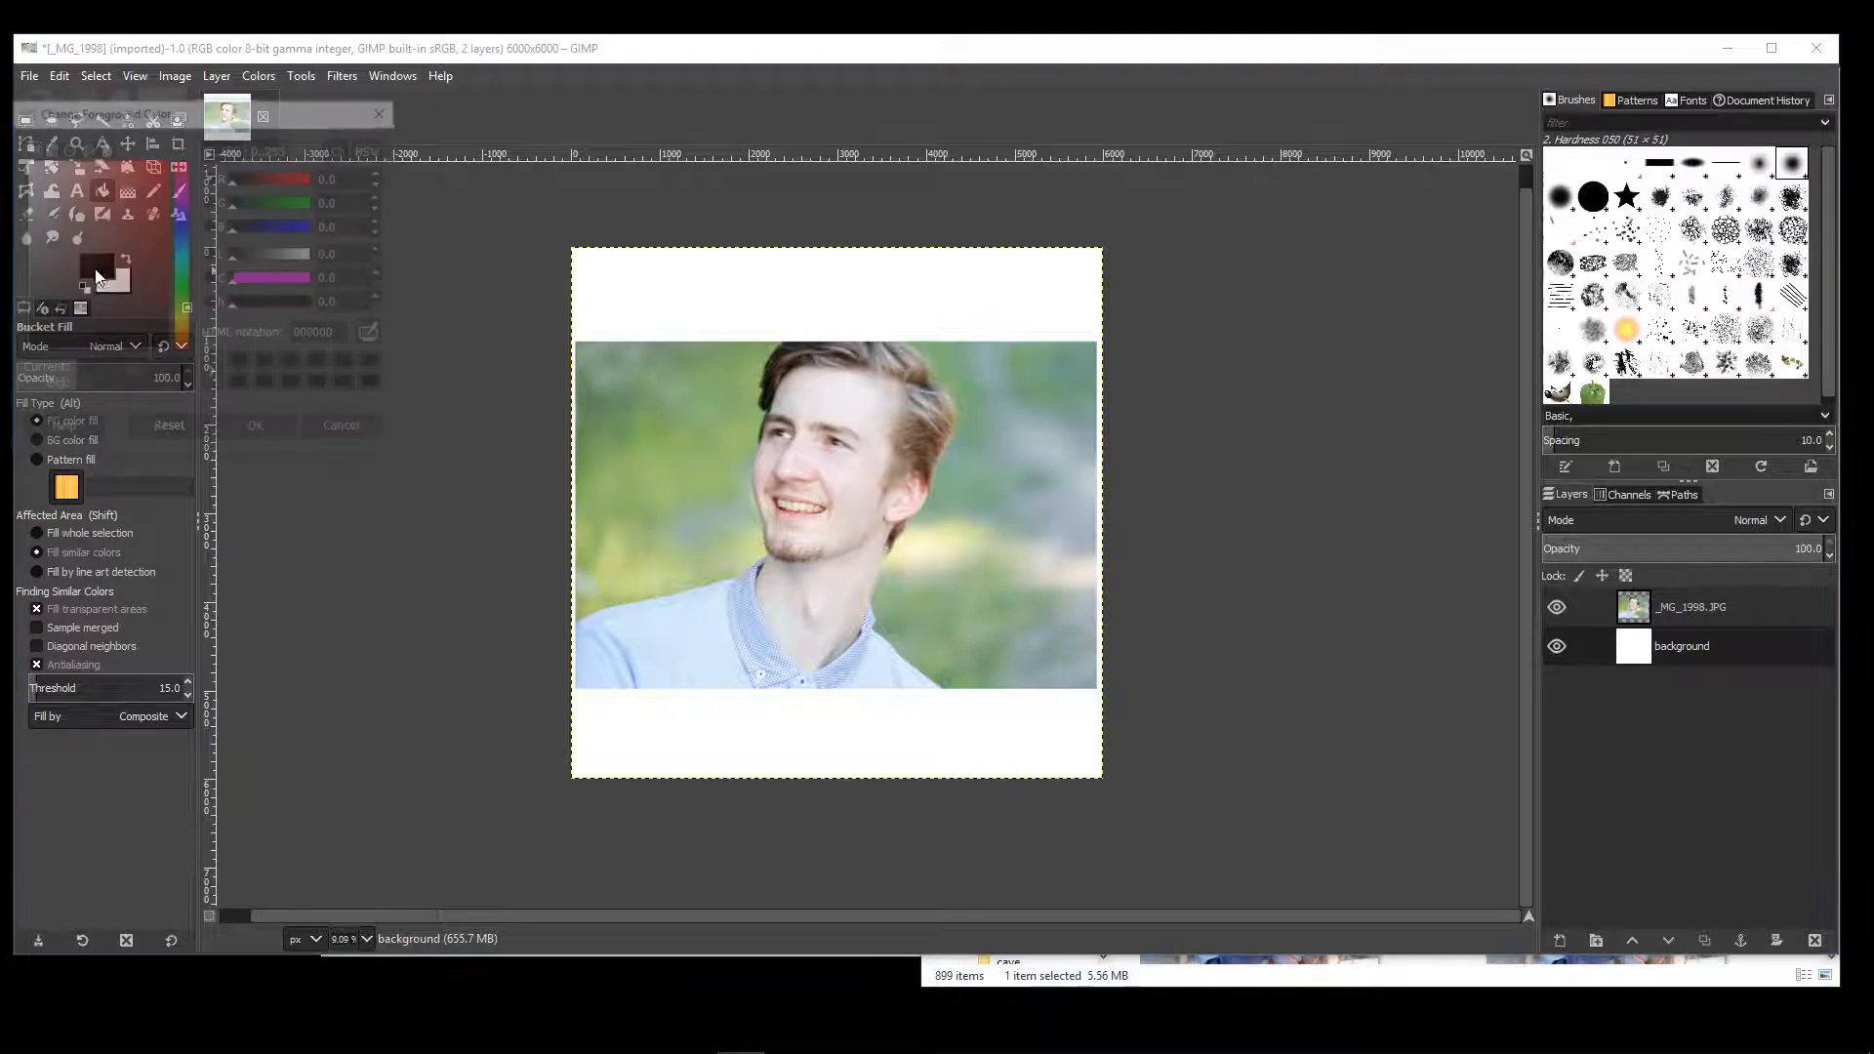
{"action": "left_click", "coordinate": [242, 430]}
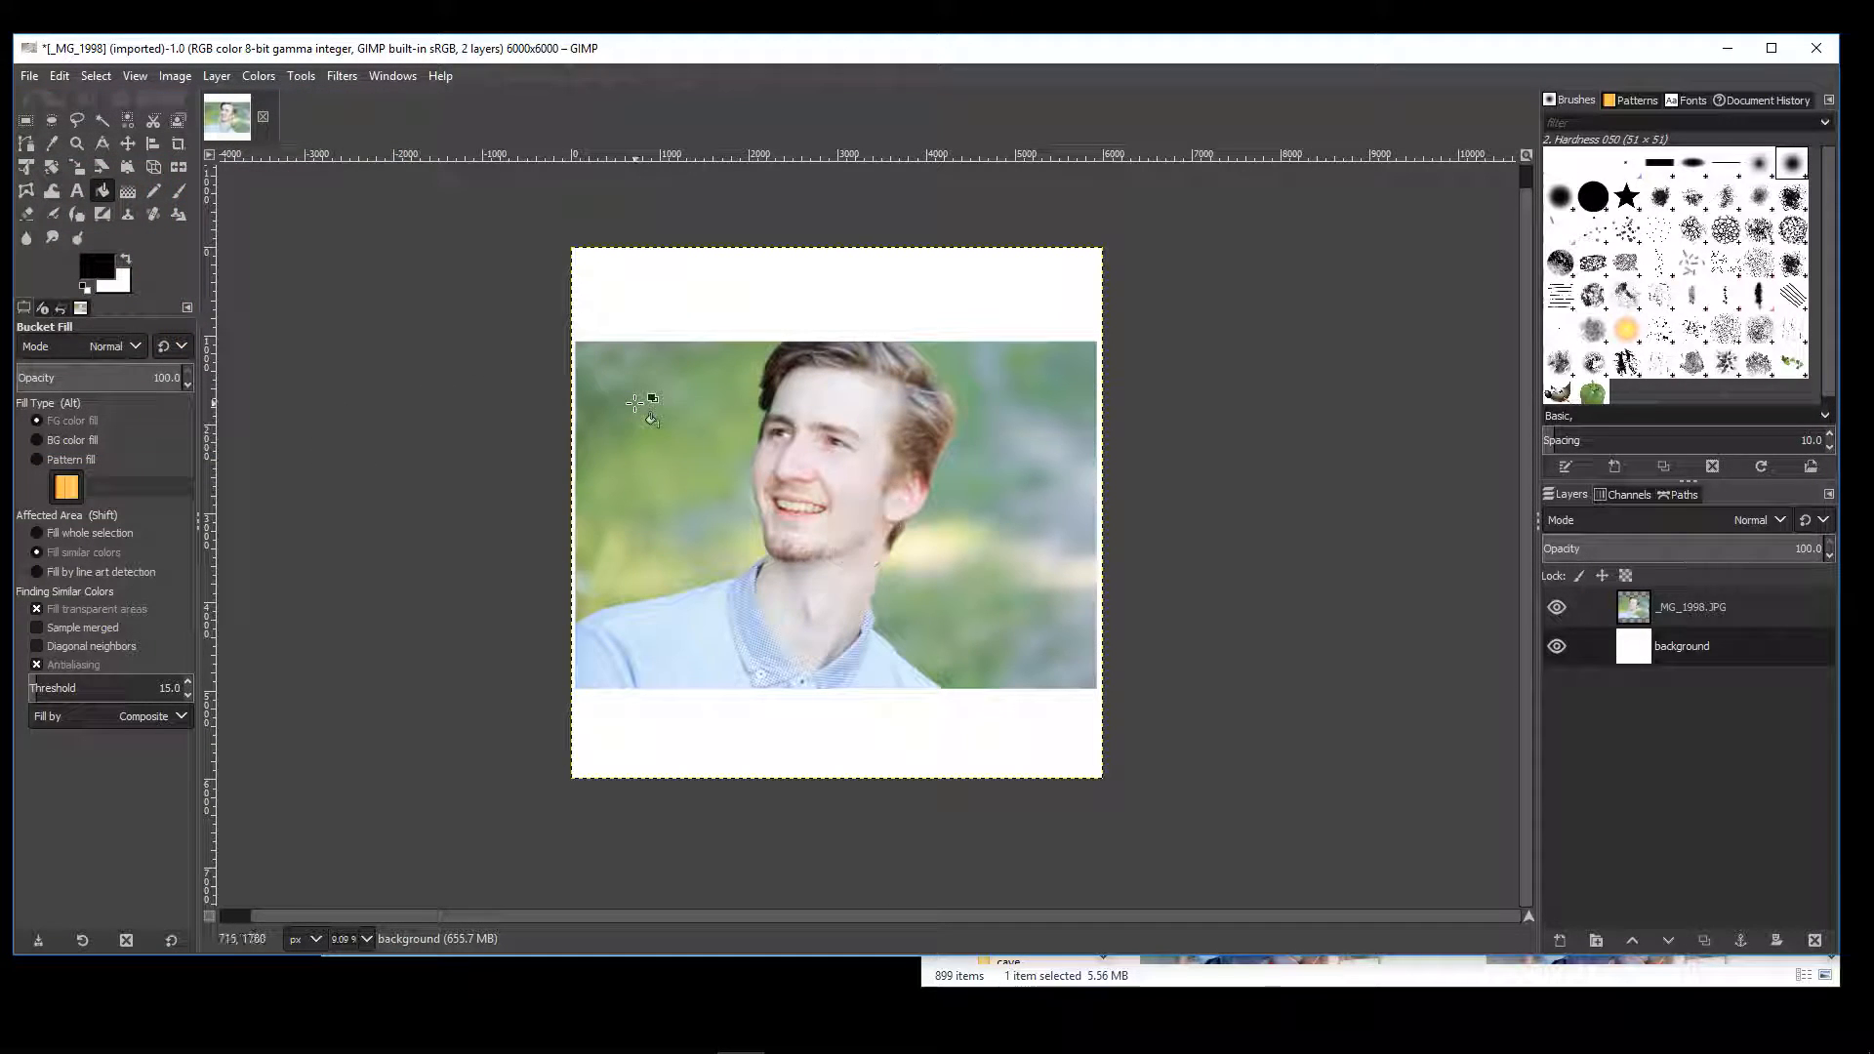
{"action": "left_click", "coordinate": [1747, 724]}
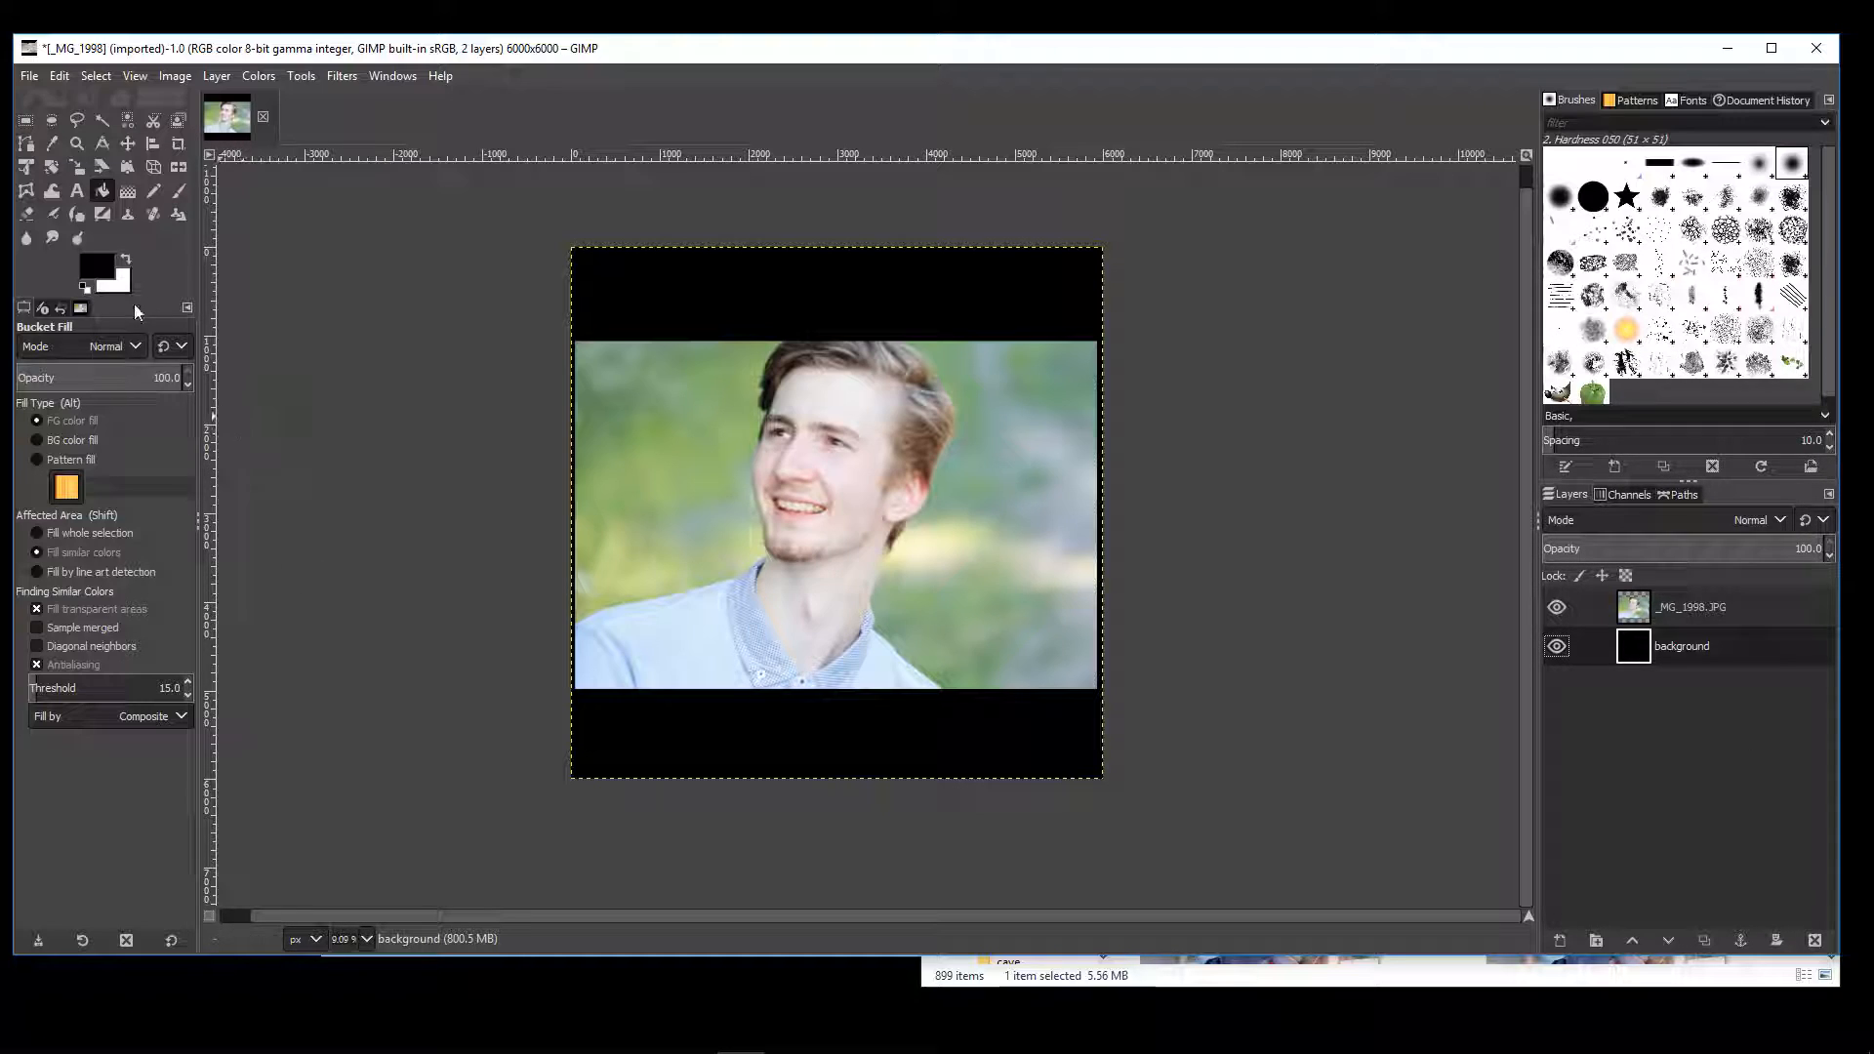
{"action": "left_click", "coordinate": [646, 285]}
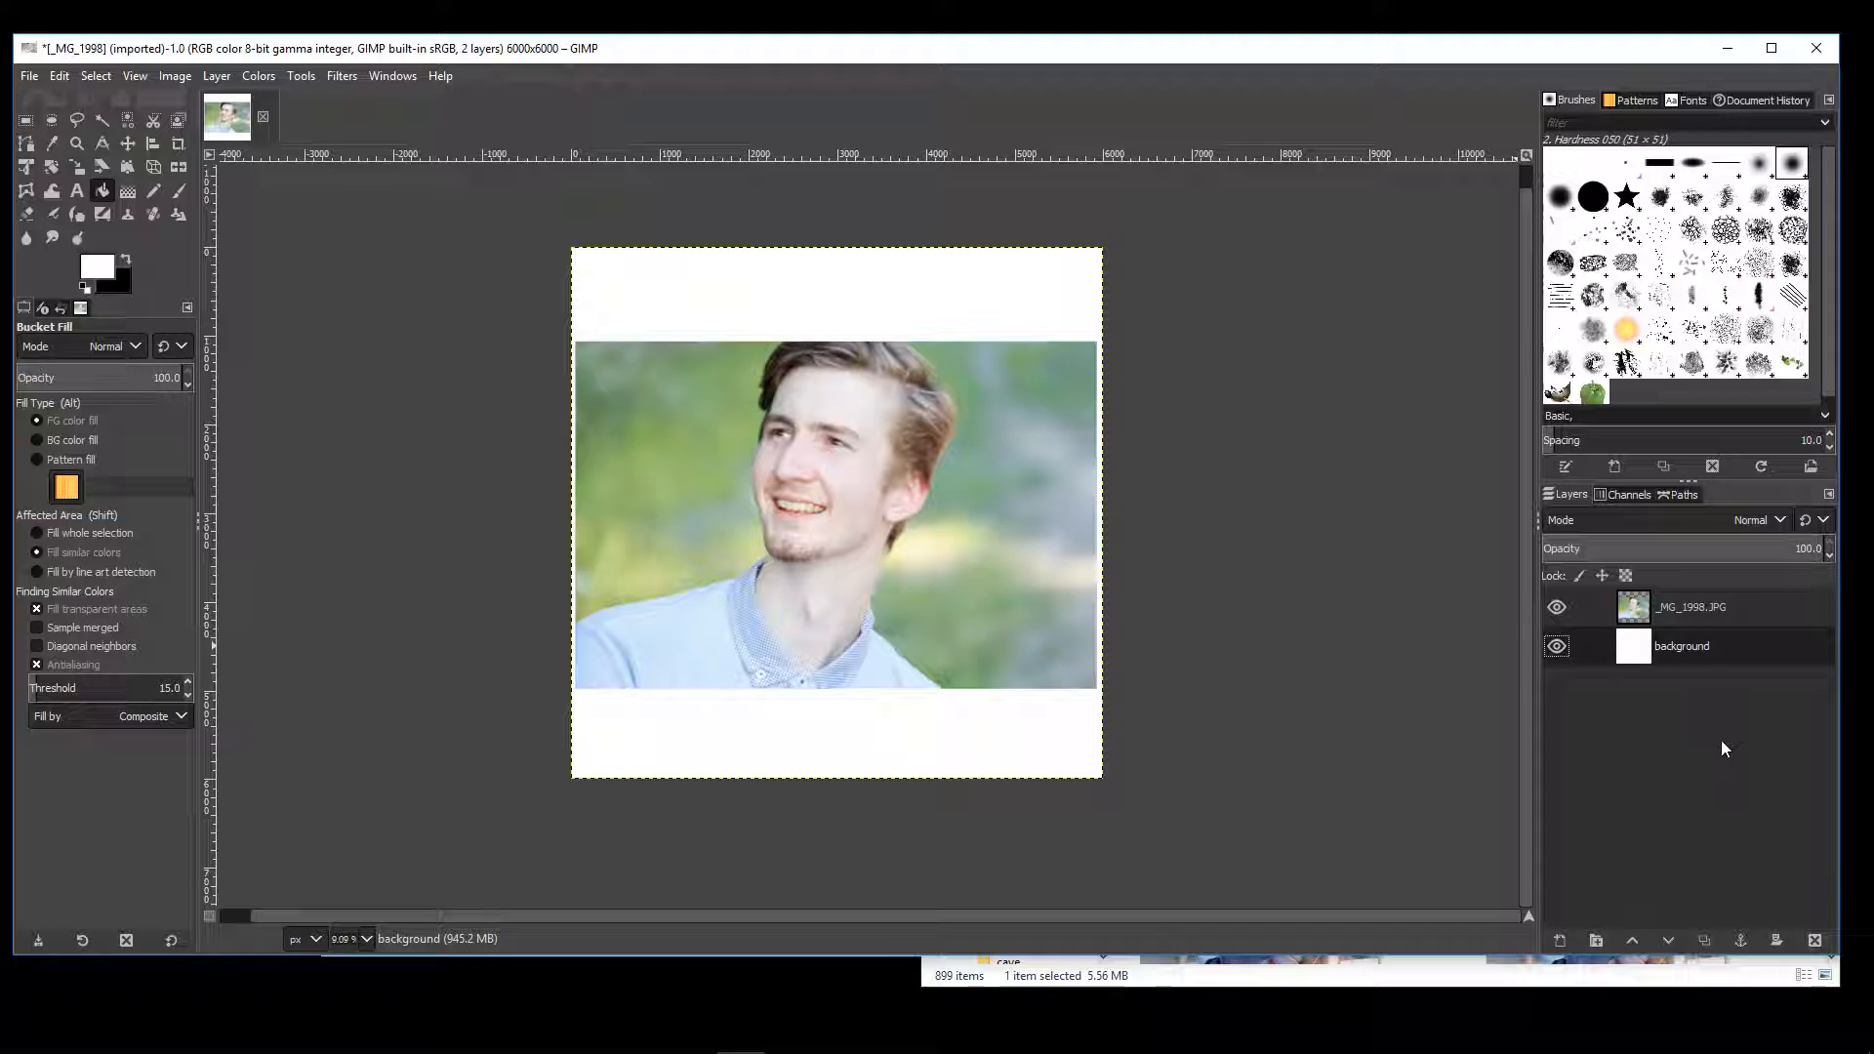
- Sample a green from the photo's backdrop as the foreground color and lighten it to a7ca7e
{"action": "left_click", "coordinate": [99, 267]}
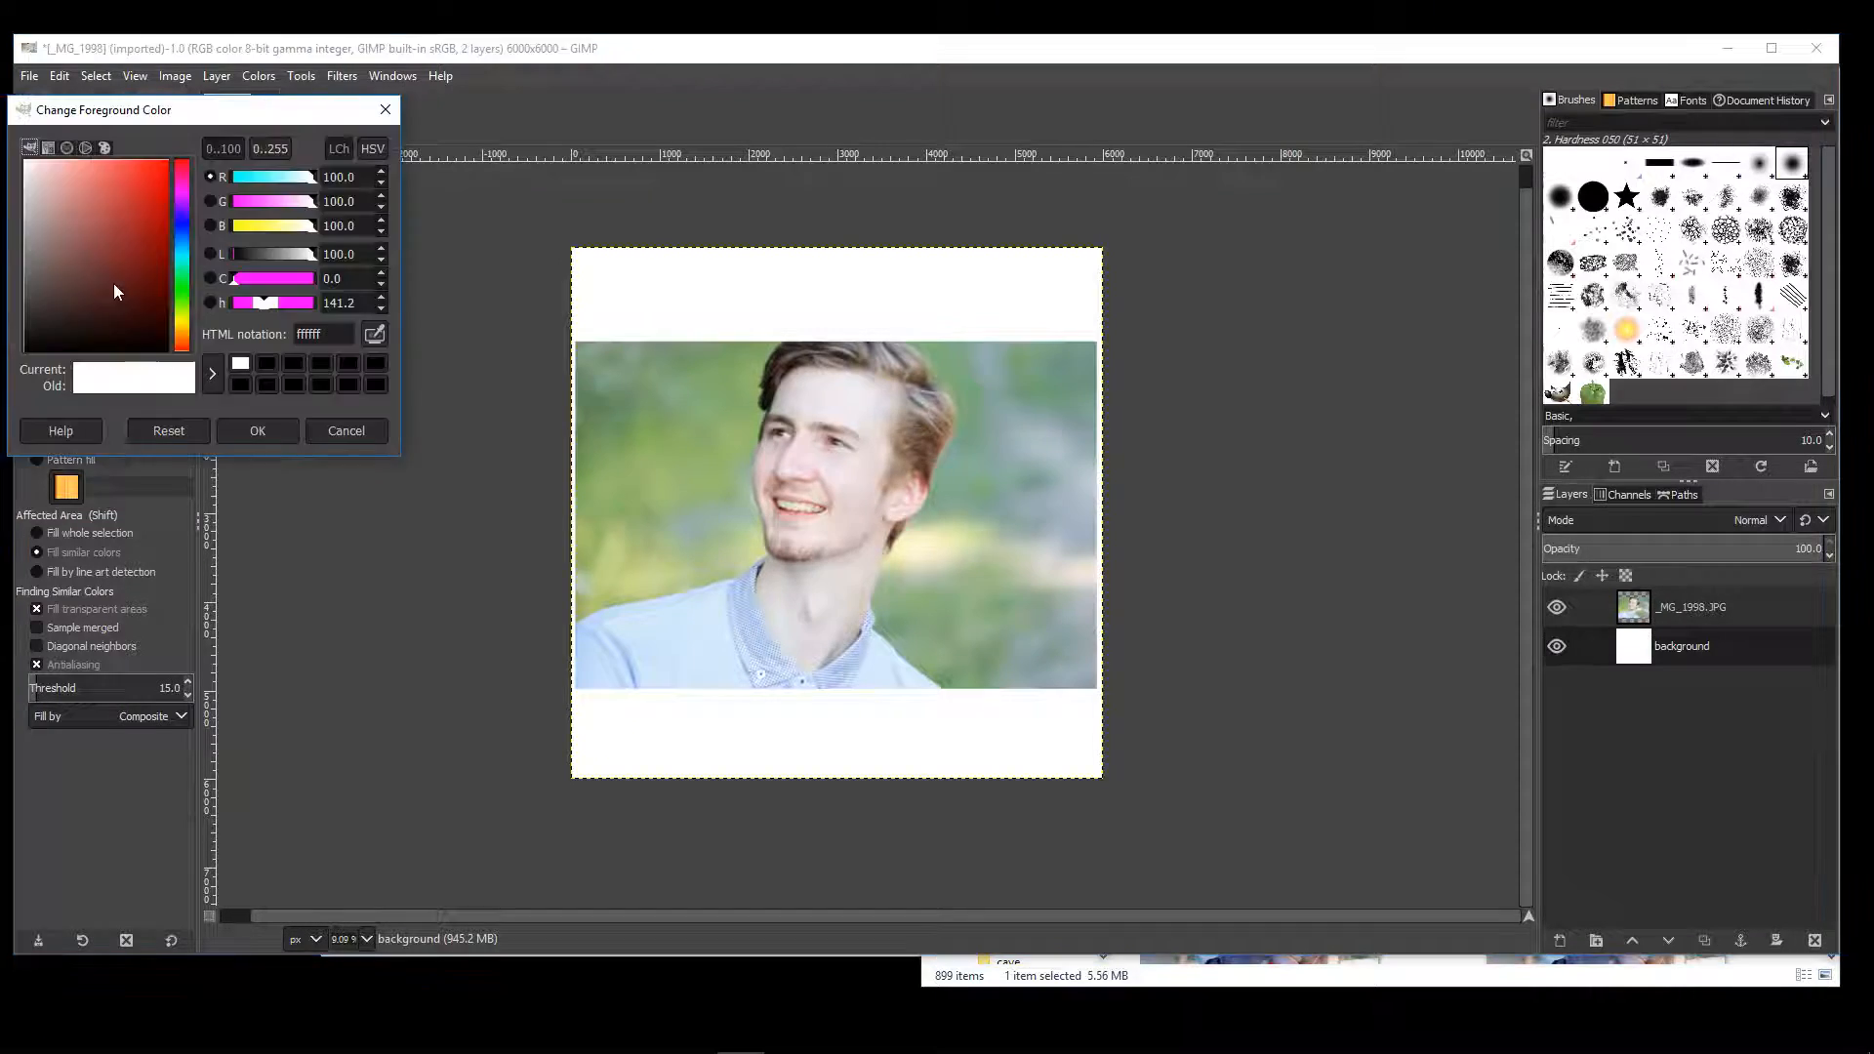
{"action": "left_click_drag", "start_coordinate": [182, 113], "coordinate": [262, 420]}
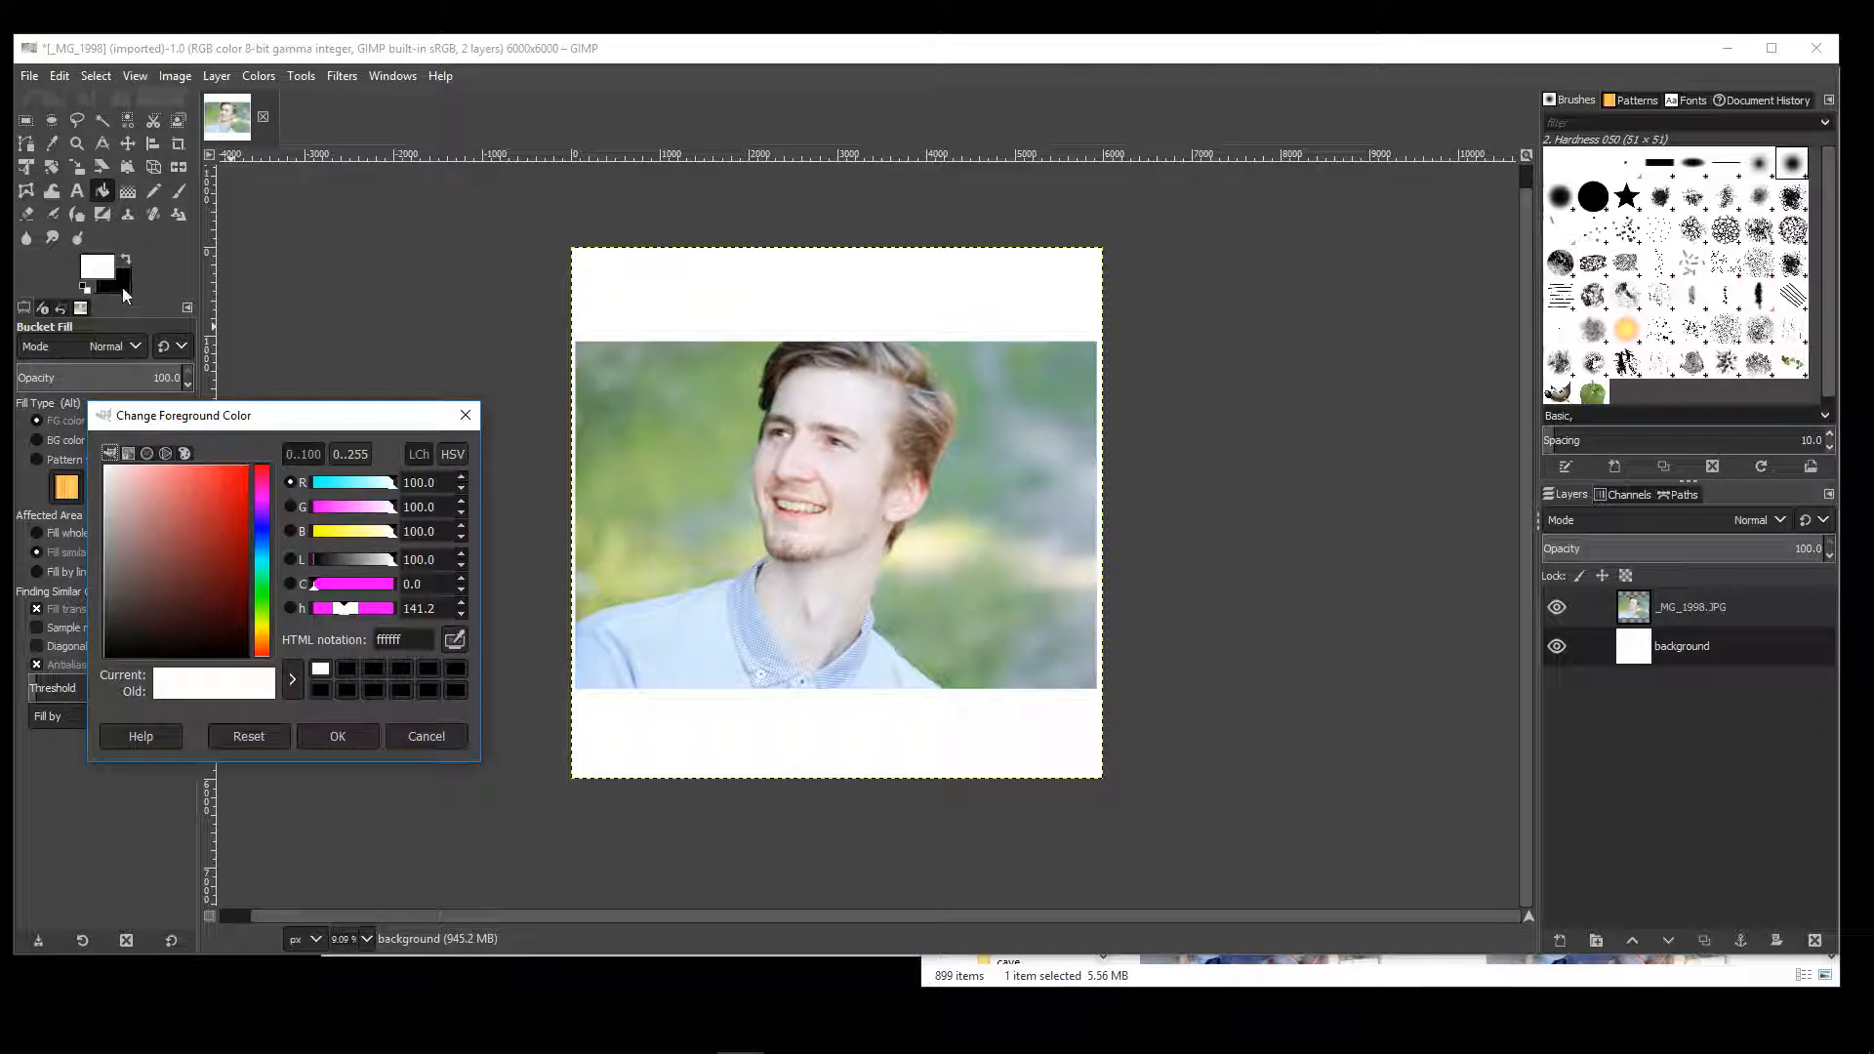
{"action": "left_click", "coordinate": [666, 394]}
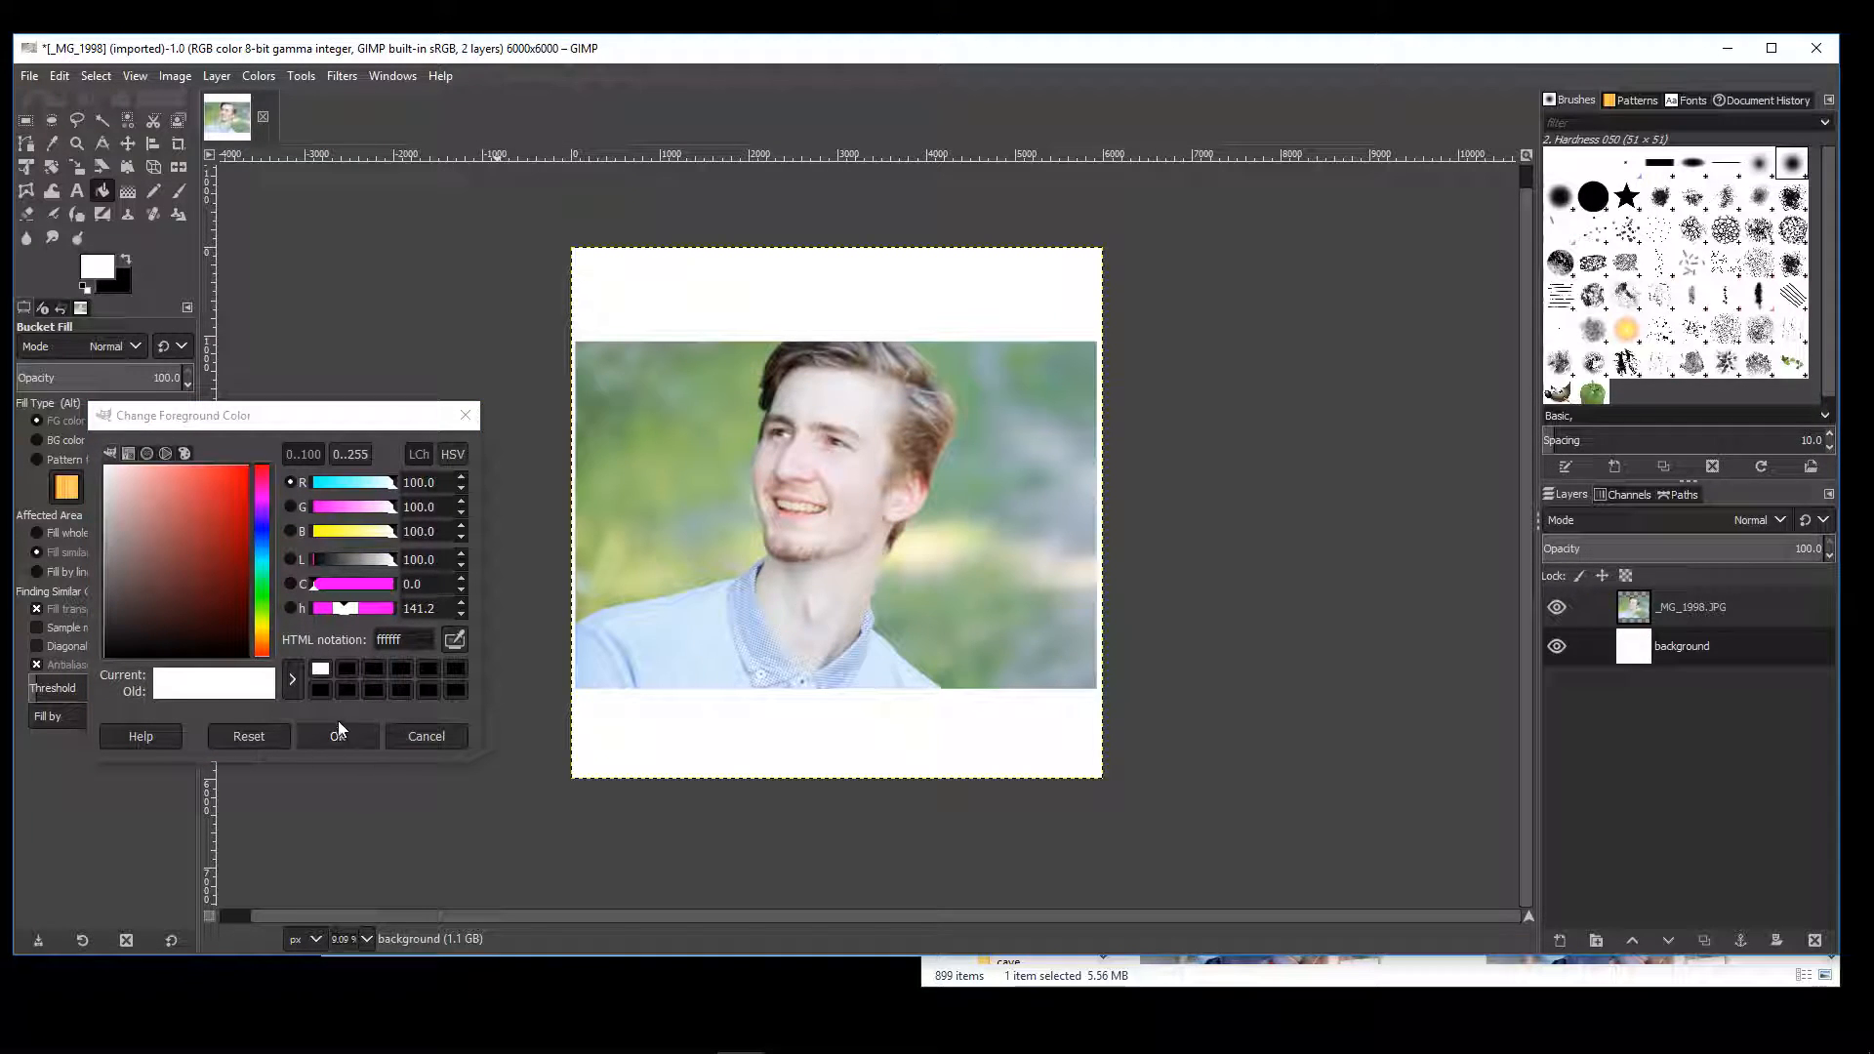
{"action": "left_click", "coordinate": [455, 642]}
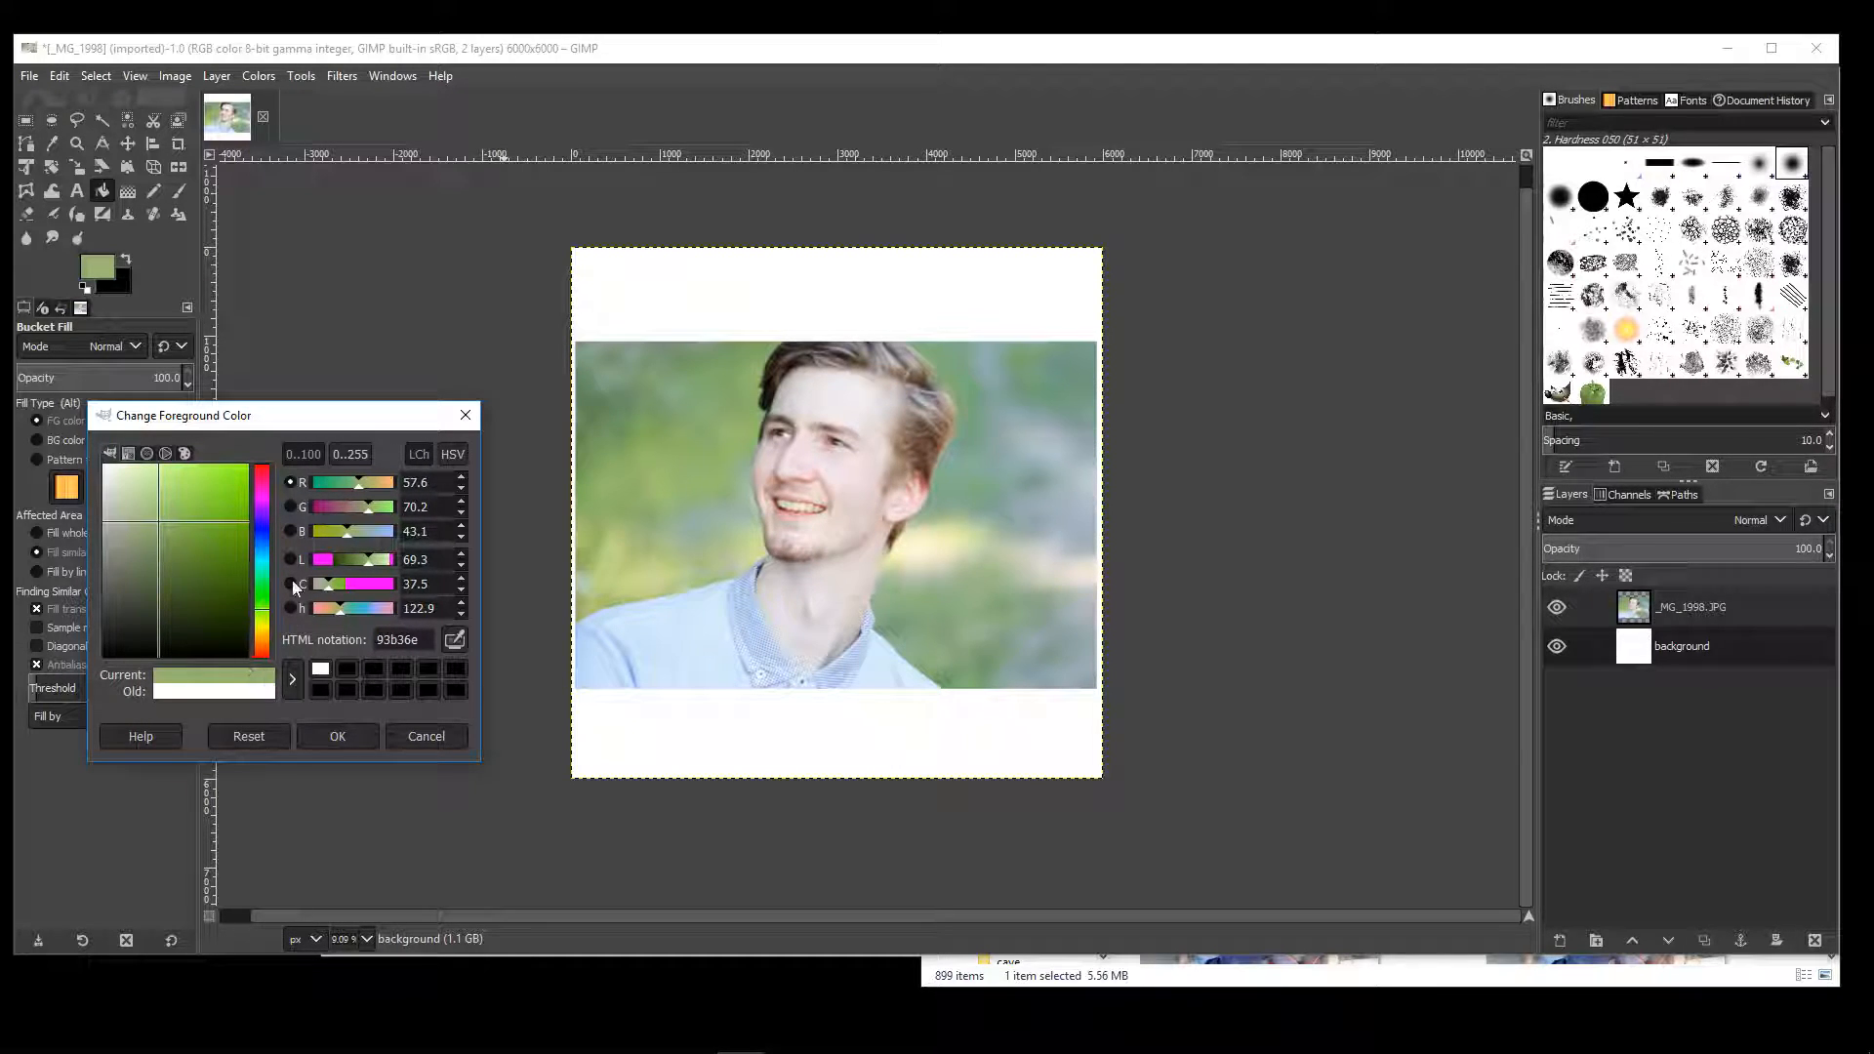
{"action": "left_click_drag", "start_coordinate": [160, 511], "coordinate": [158, 504]}
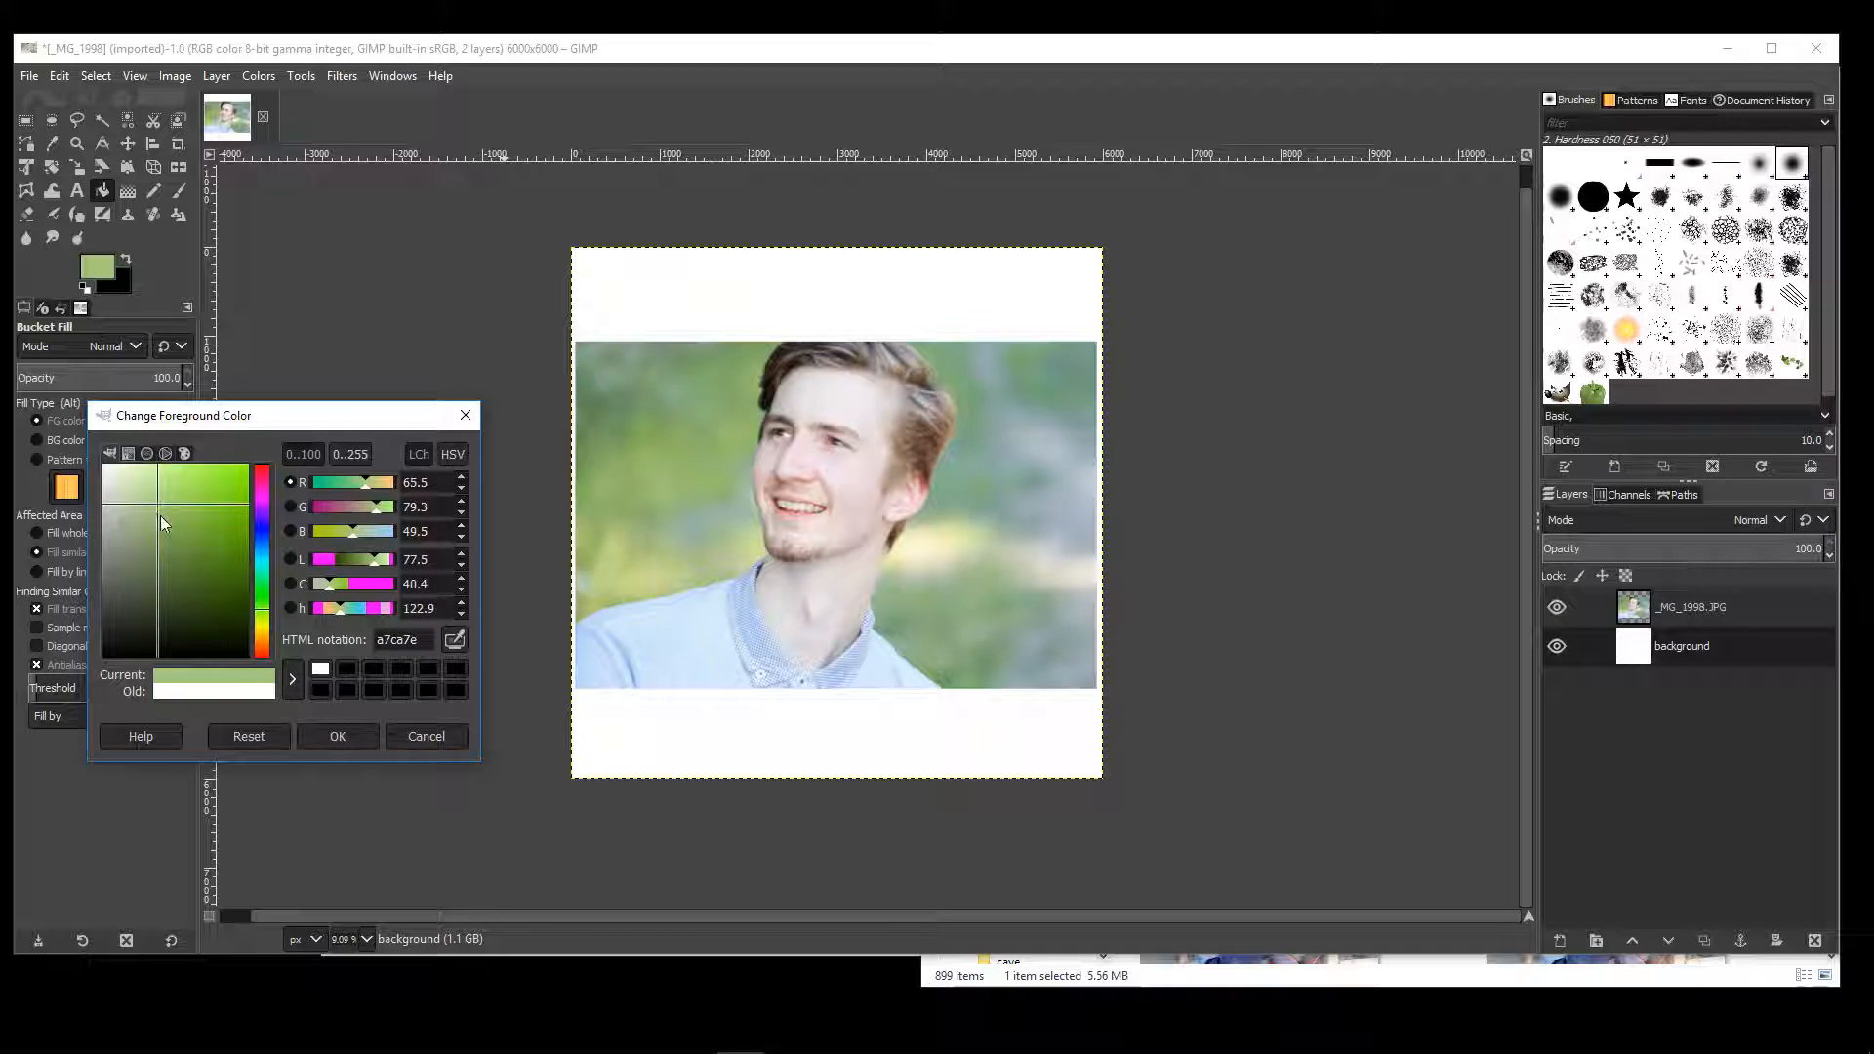
{"action": "left_click", "coordinate": [337, 736]}
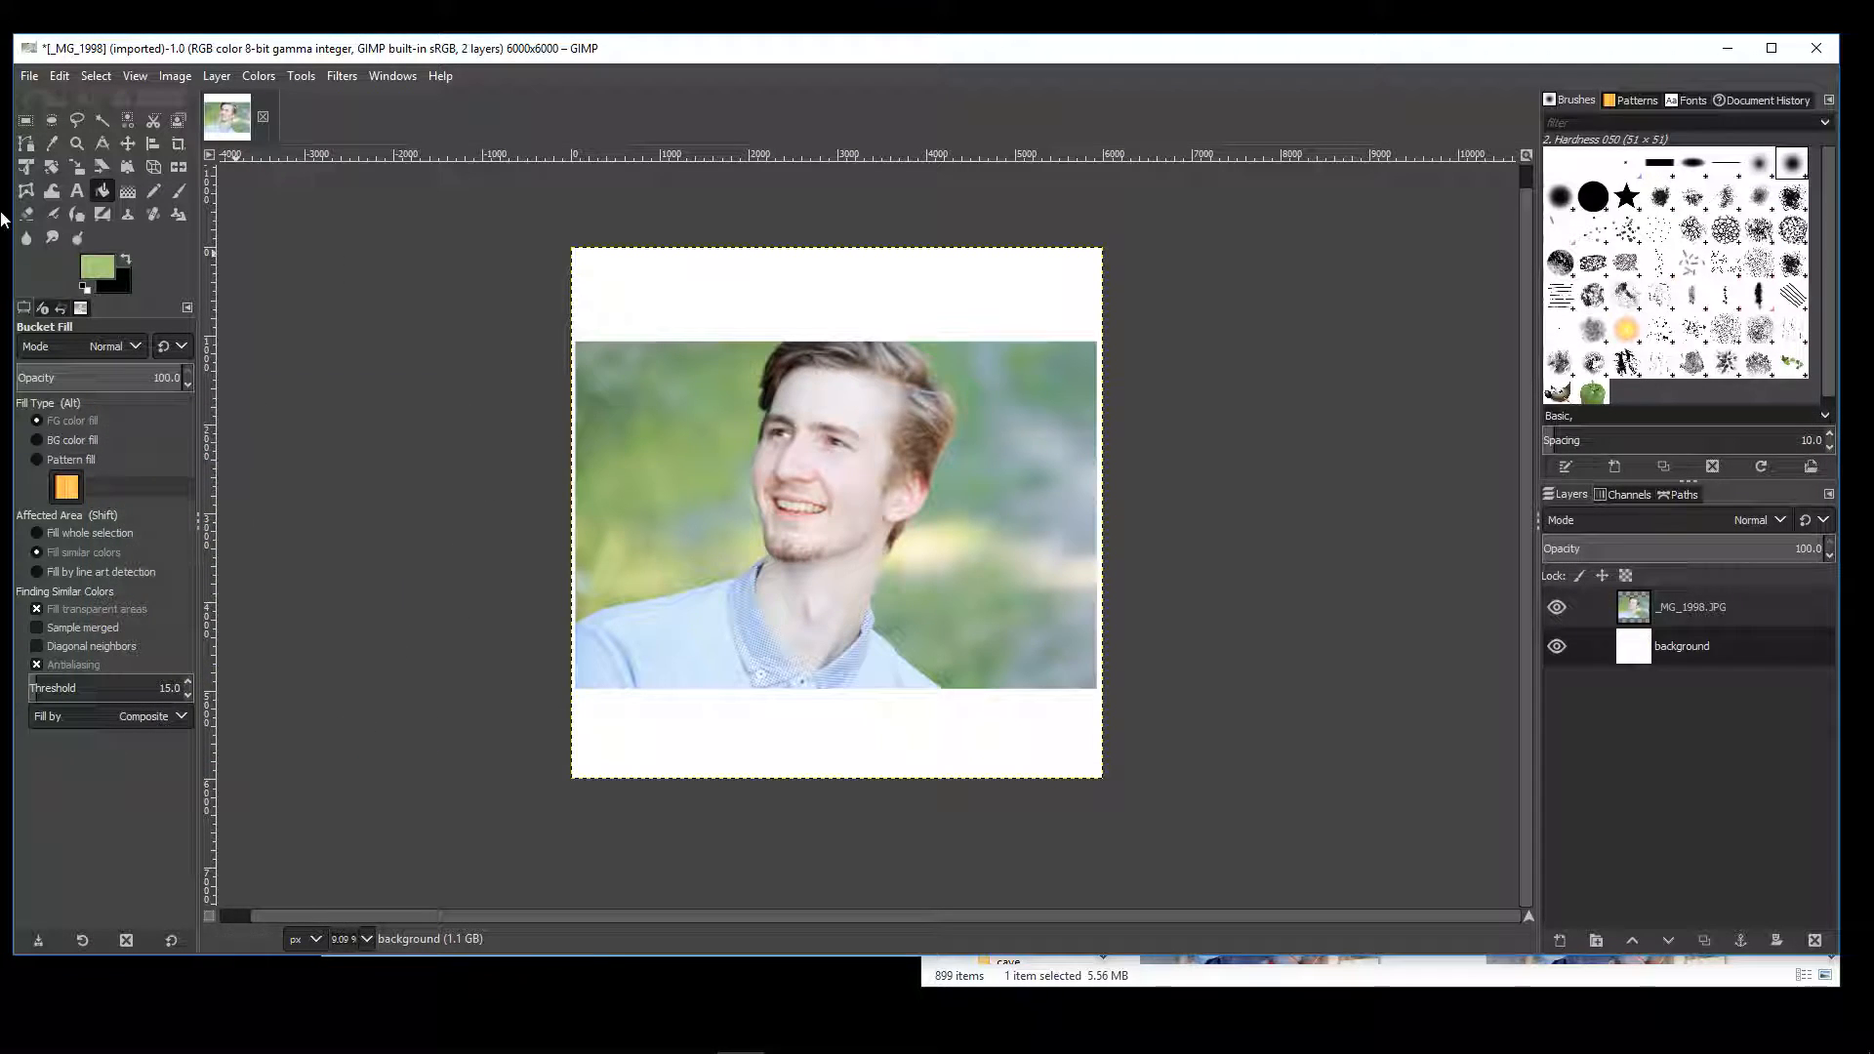
- Try the light green foreground color as the background layer's fill, and undo the fill
{"action": "left_click", "coordinate": [777, 277]}
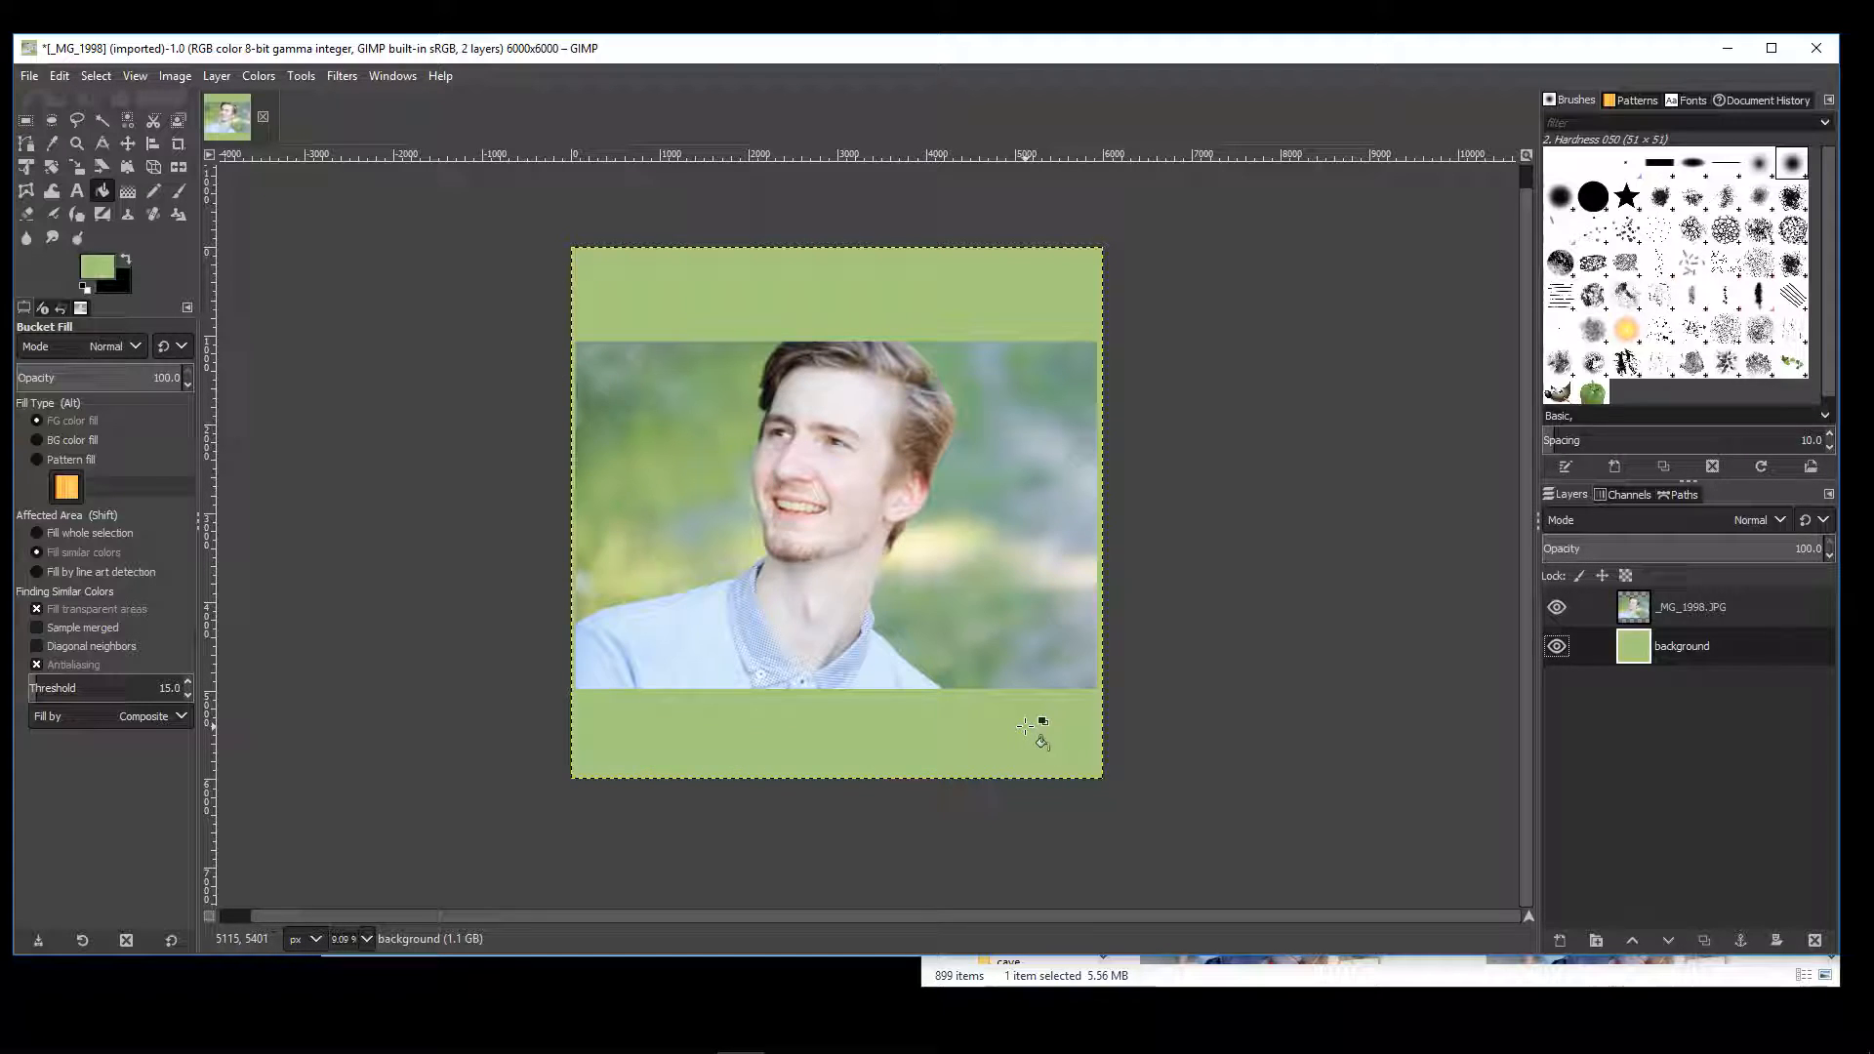
{"action": "key", "text": "ctrl+z"}
- Sample a gray-blue from the photo's backdrop, lighten it to a0bbc4, and bucket-fill the background layer with it
{"action": "left_click", "coordinate": [94, 258]}
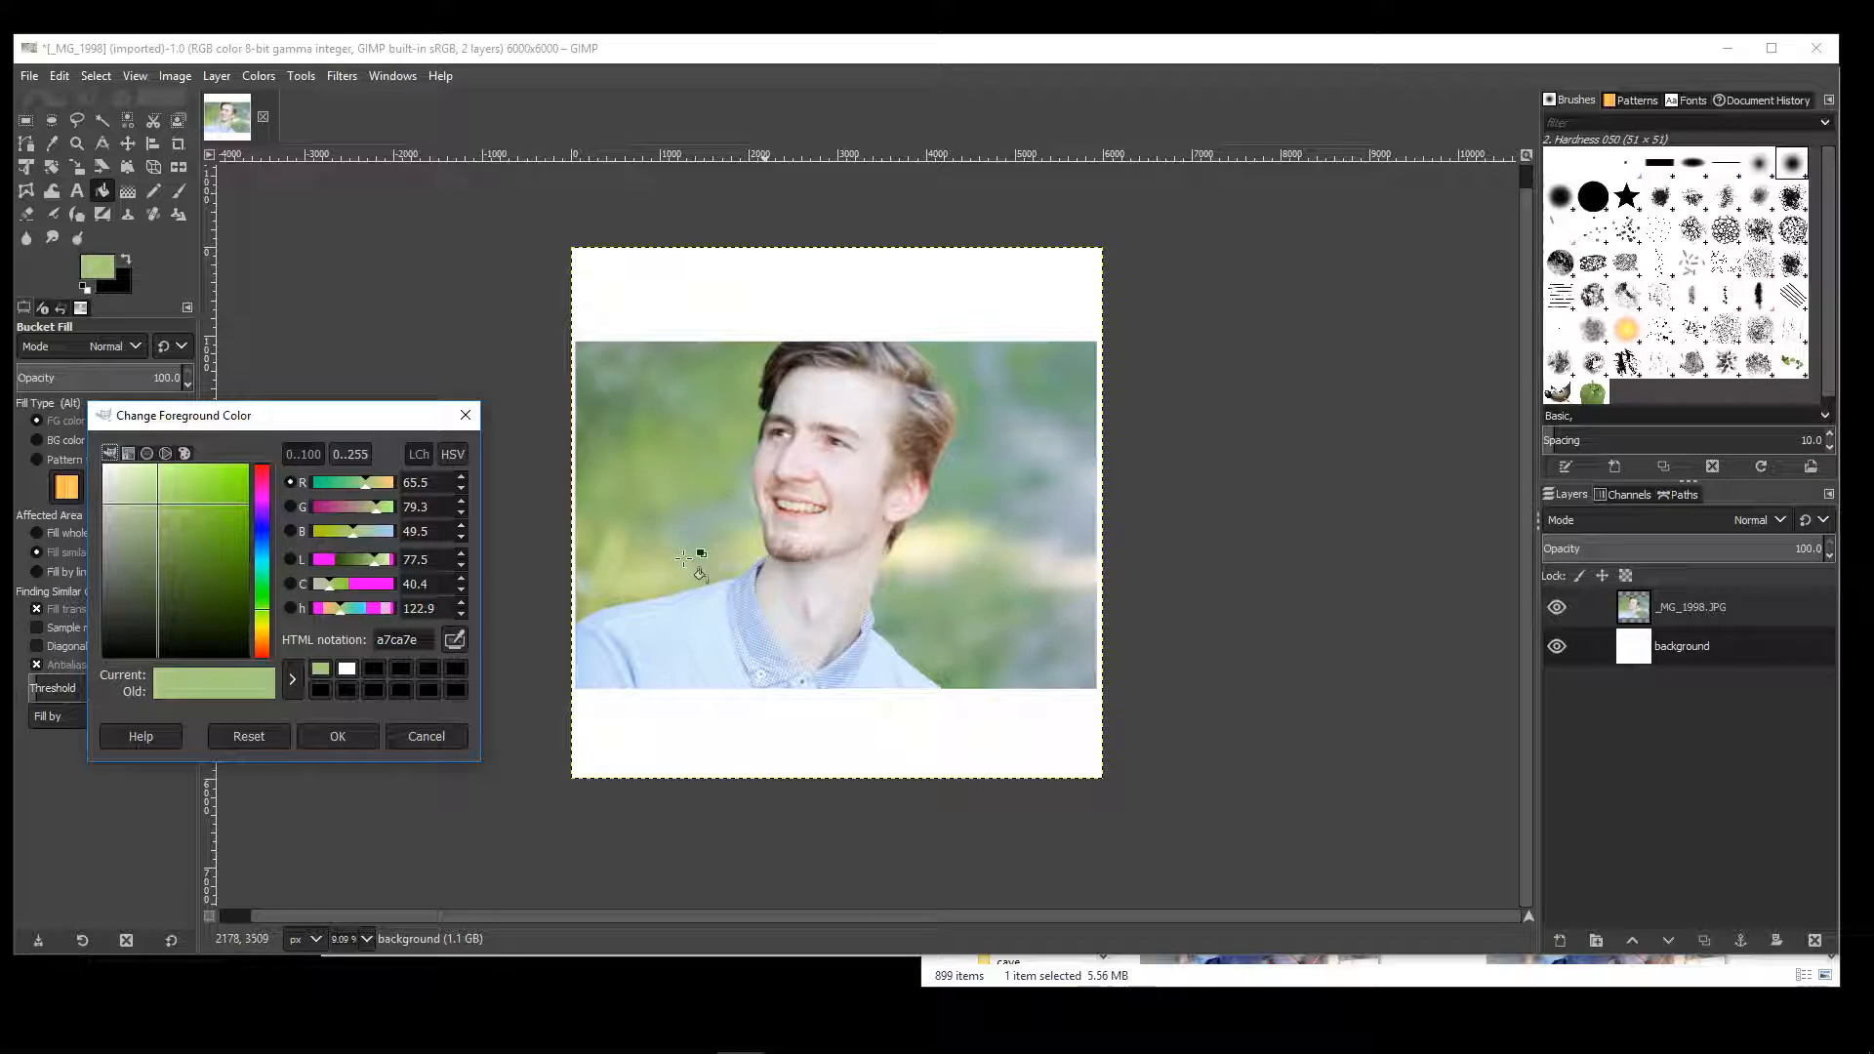
{"action": "left_click", "coordinate": [1046, 673]}
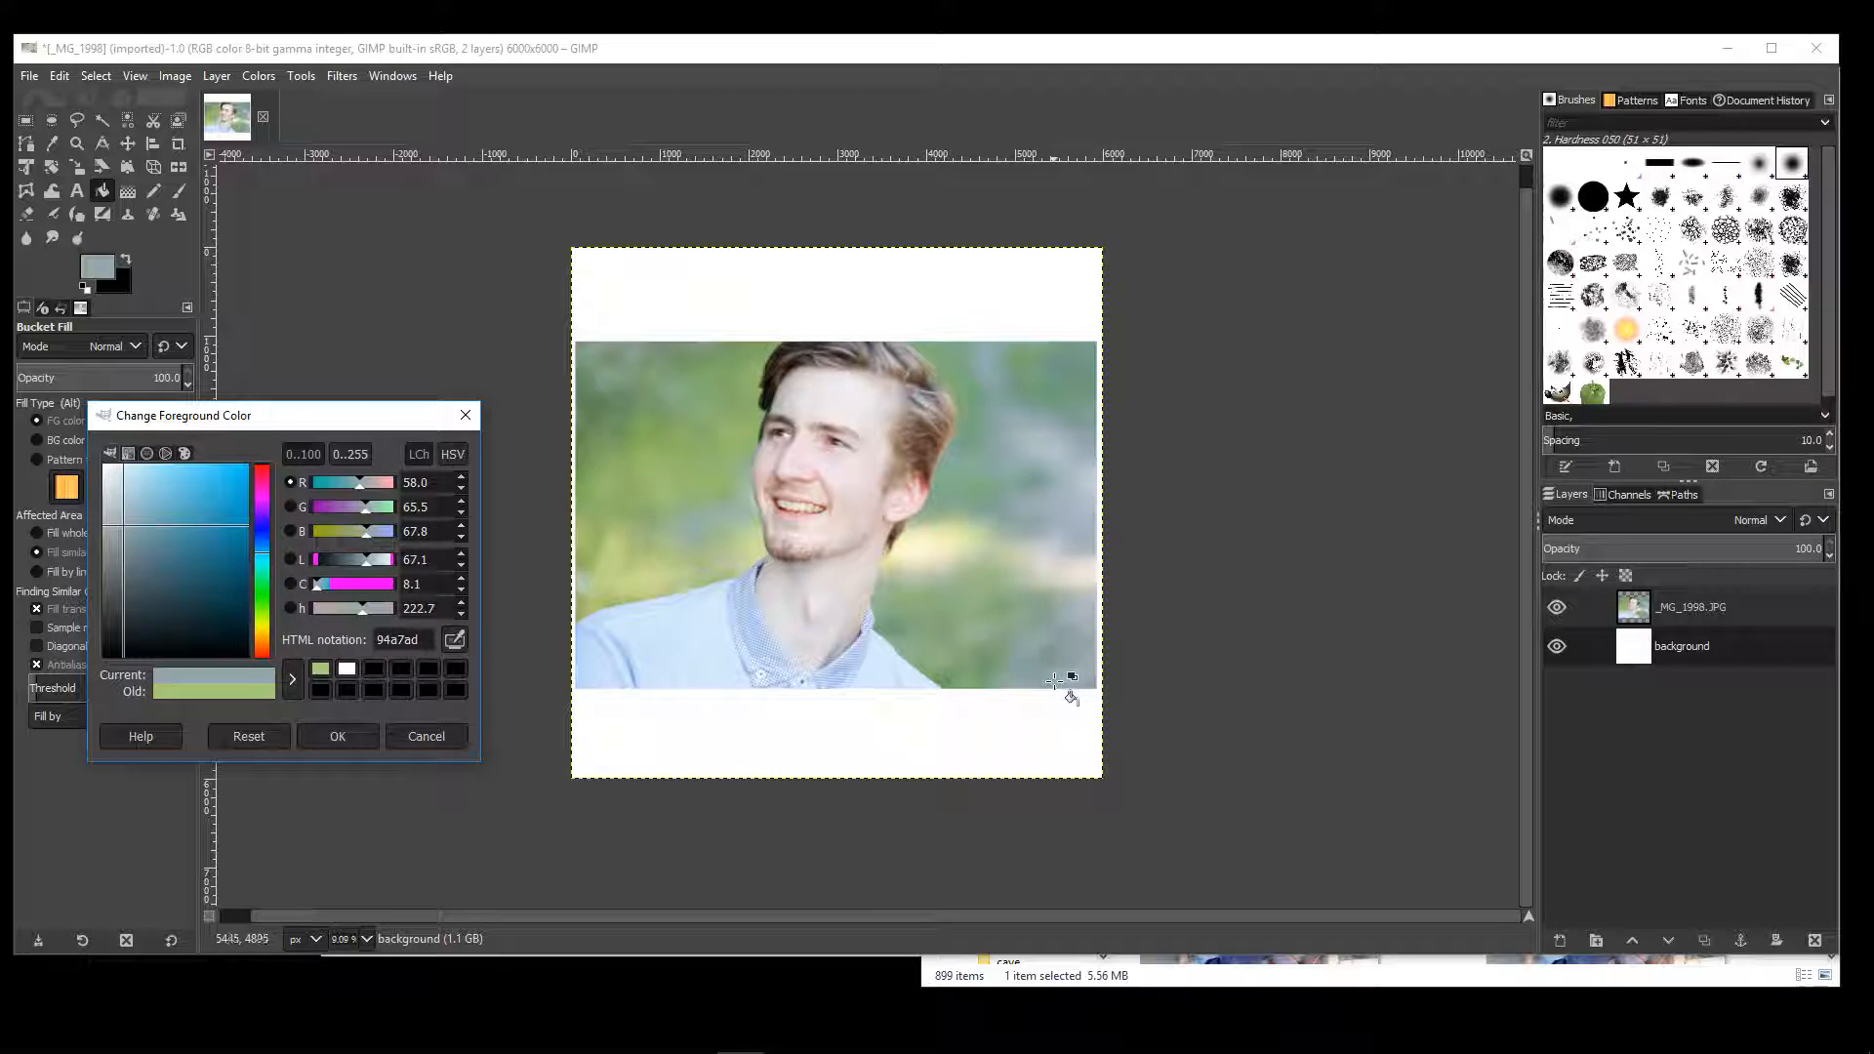
{"action": "left_click_drag", "start_coordinate": [132, 521], "coordinate": [130, 509]}
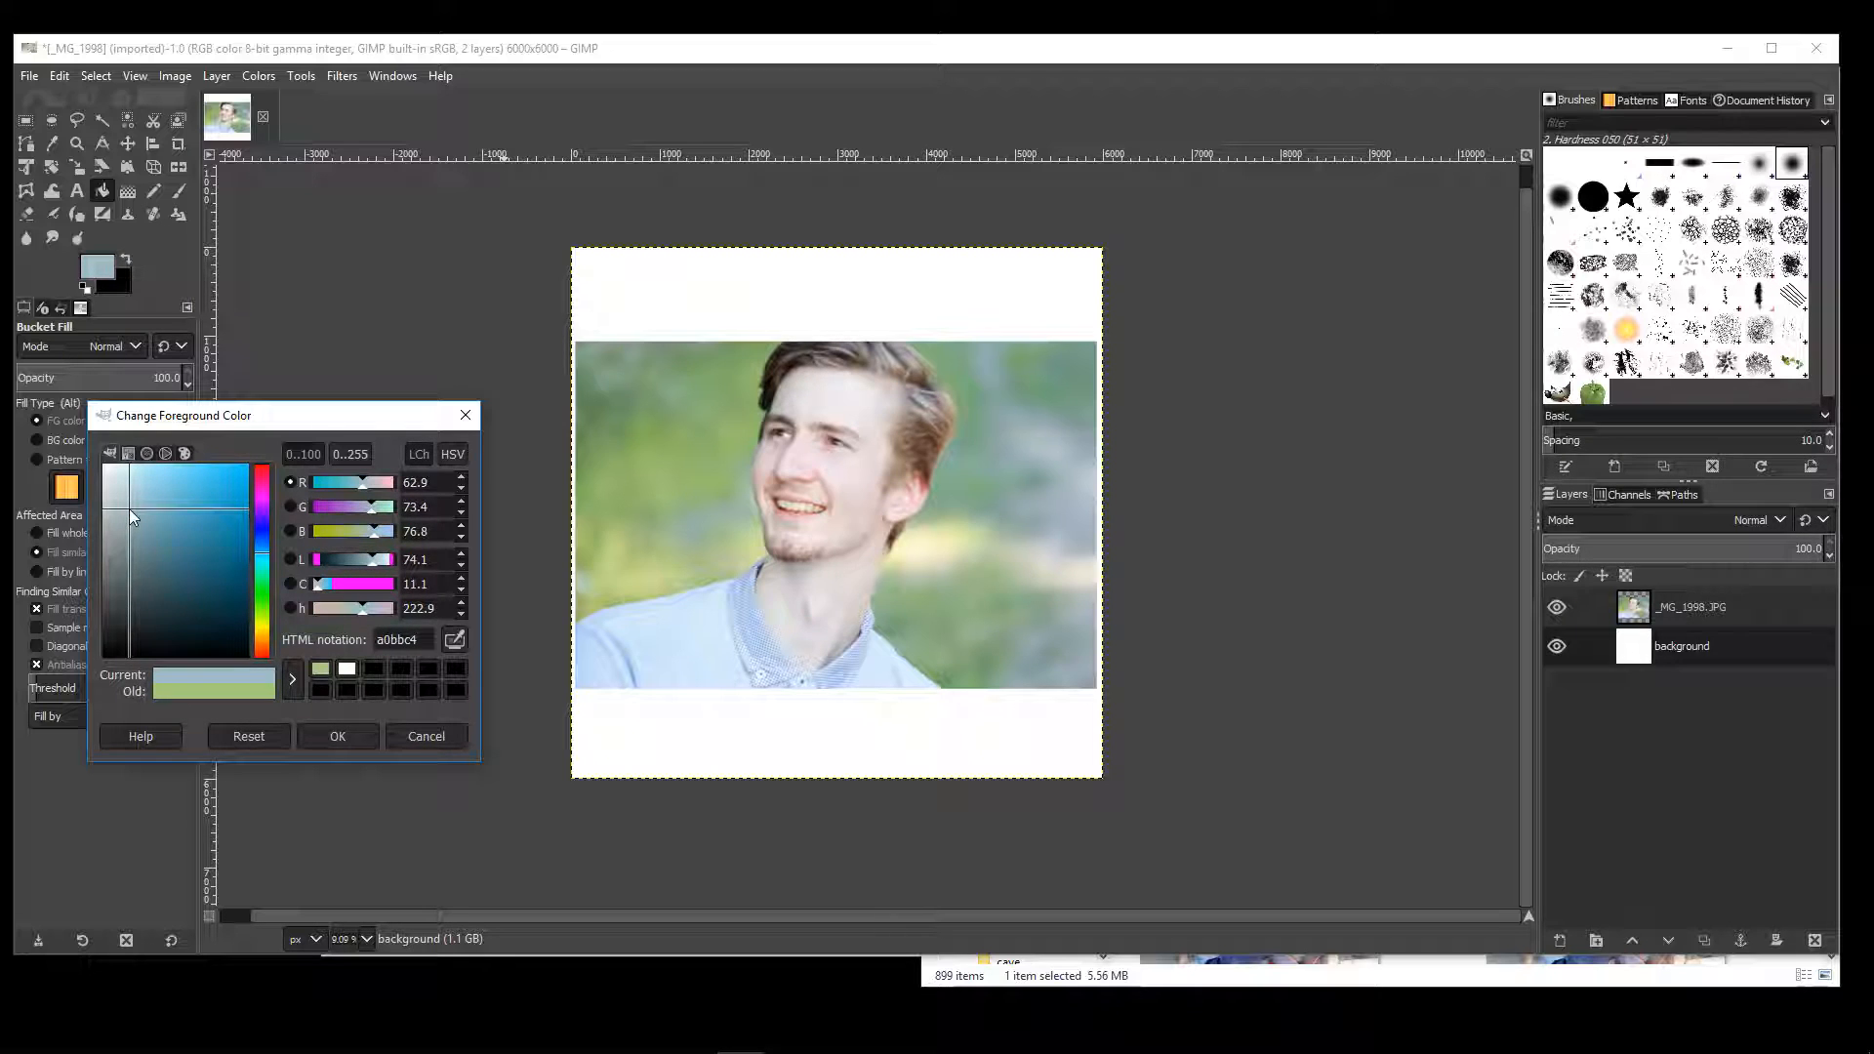
{"action": "left_click", "coordinate": [338, 736]}
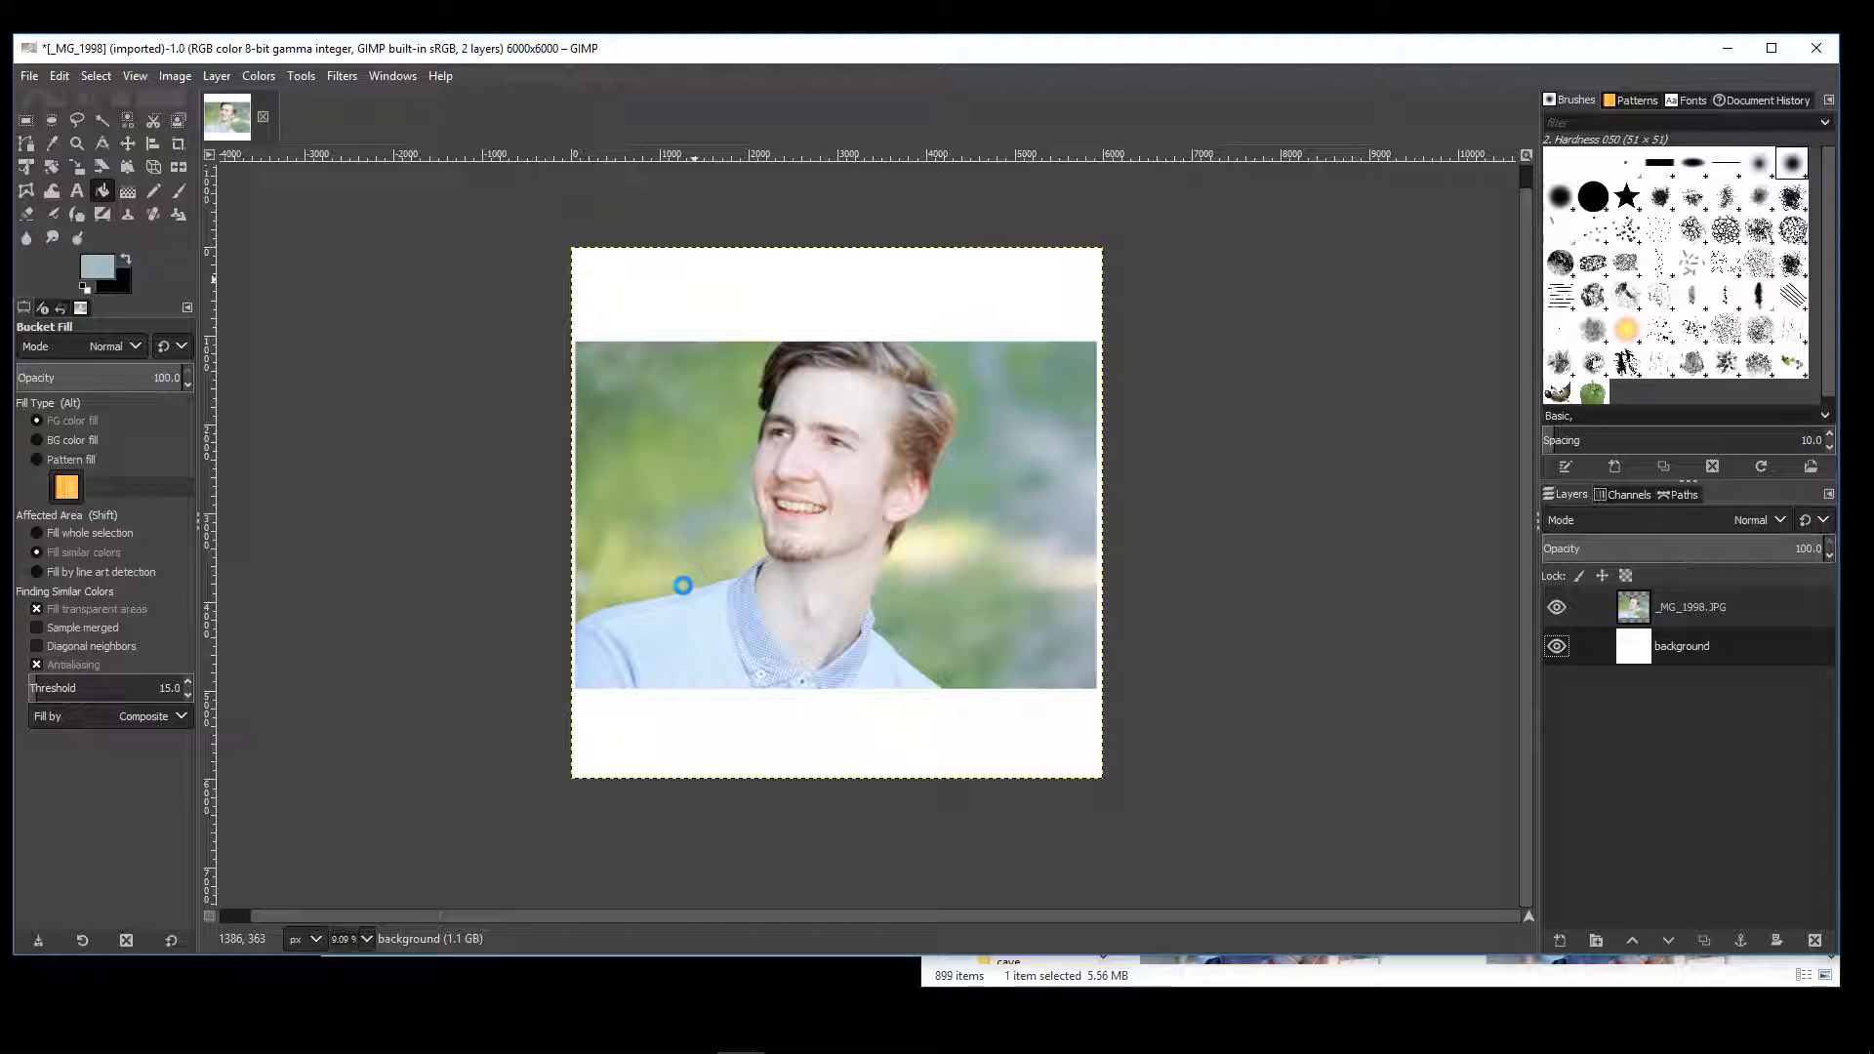
{"action": "left_click", "coordinate": [697, 586]}
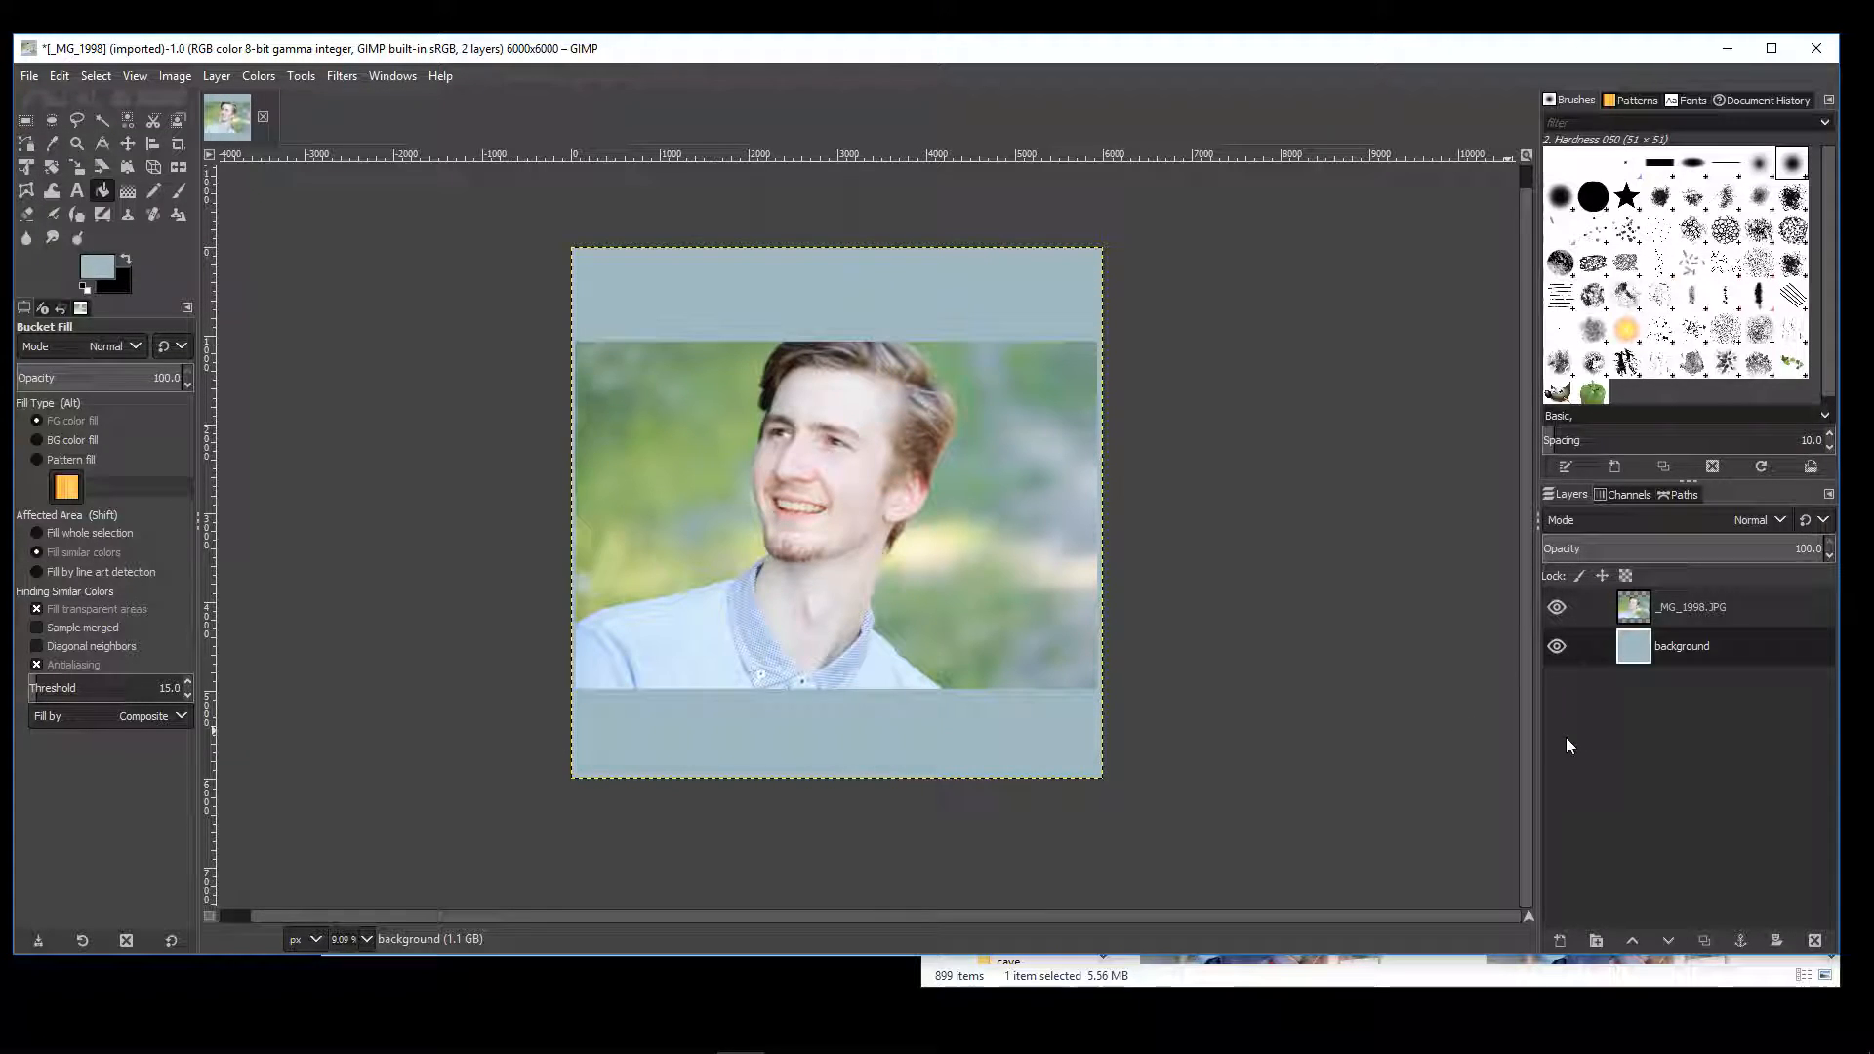
{"action": "left_click", "coordinate": [25, 121]}
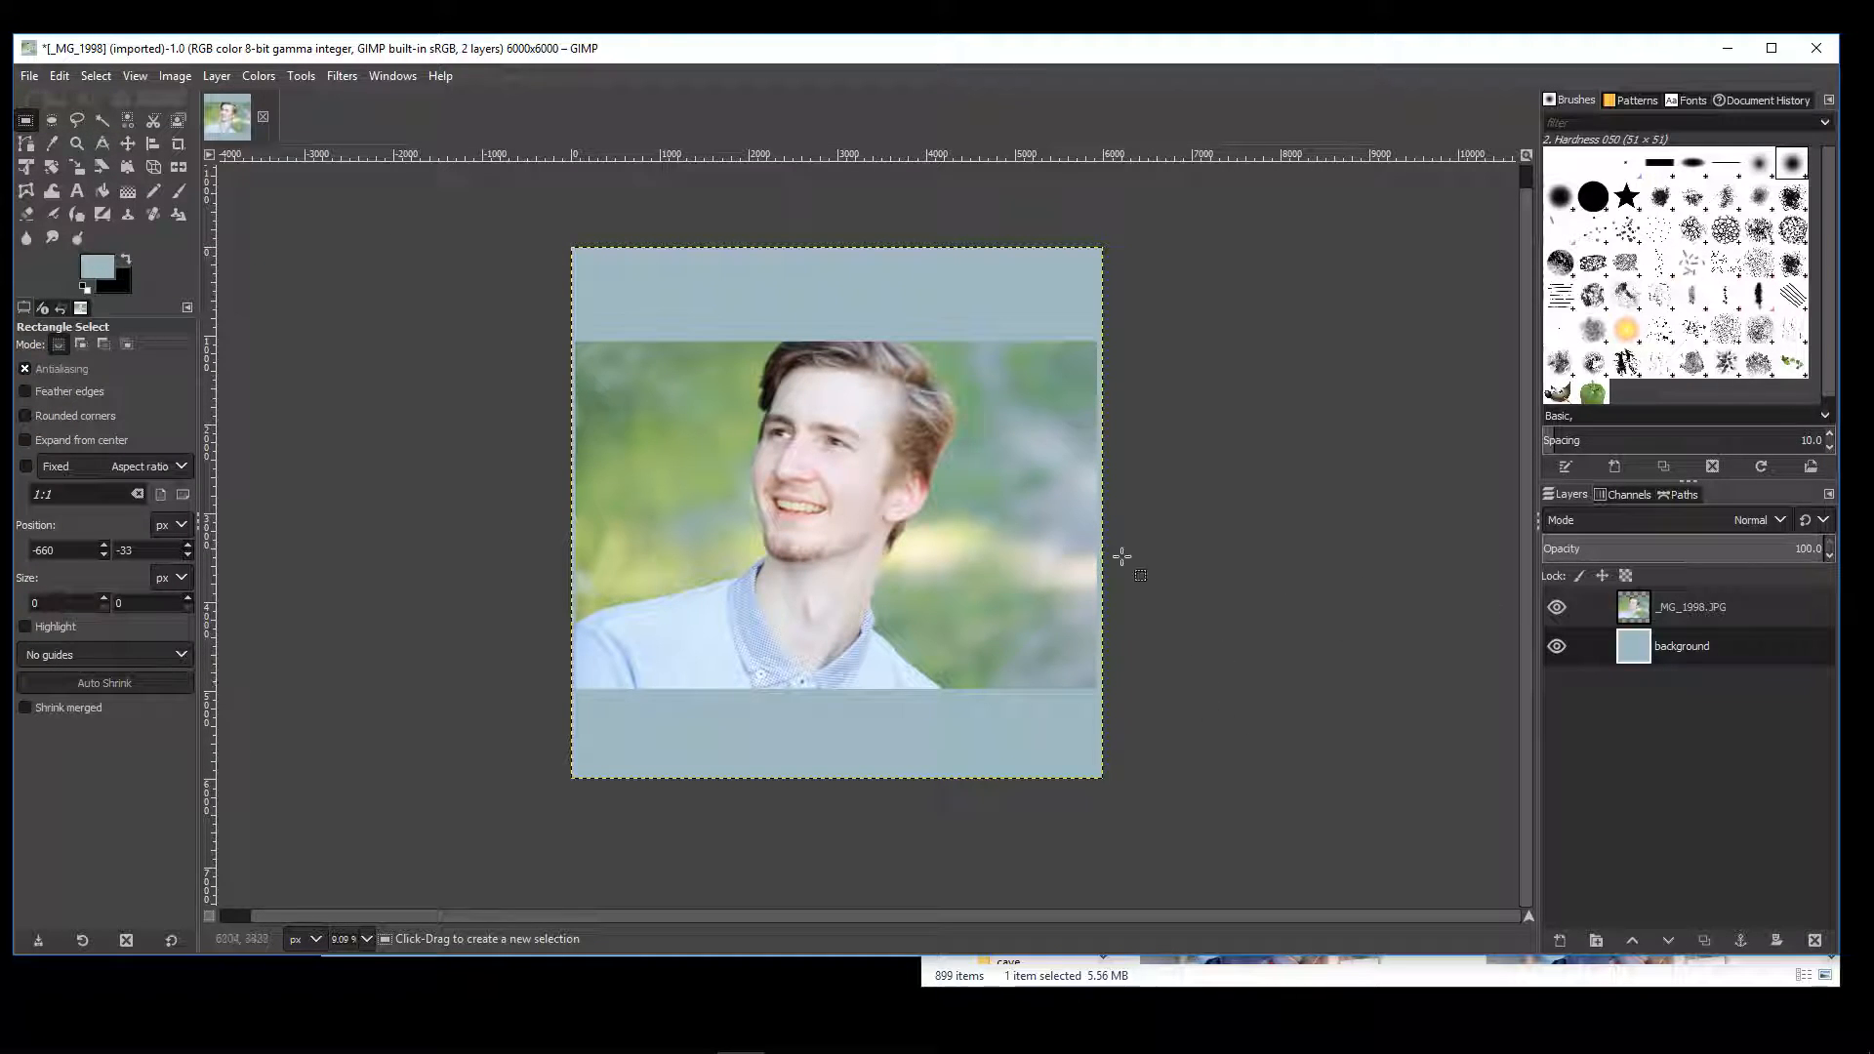
- Make the background layer active, swap the foreground and background colors, and bucket-fill the layer with black
{"action": "left_click", "coordinate": [1654, 615]}
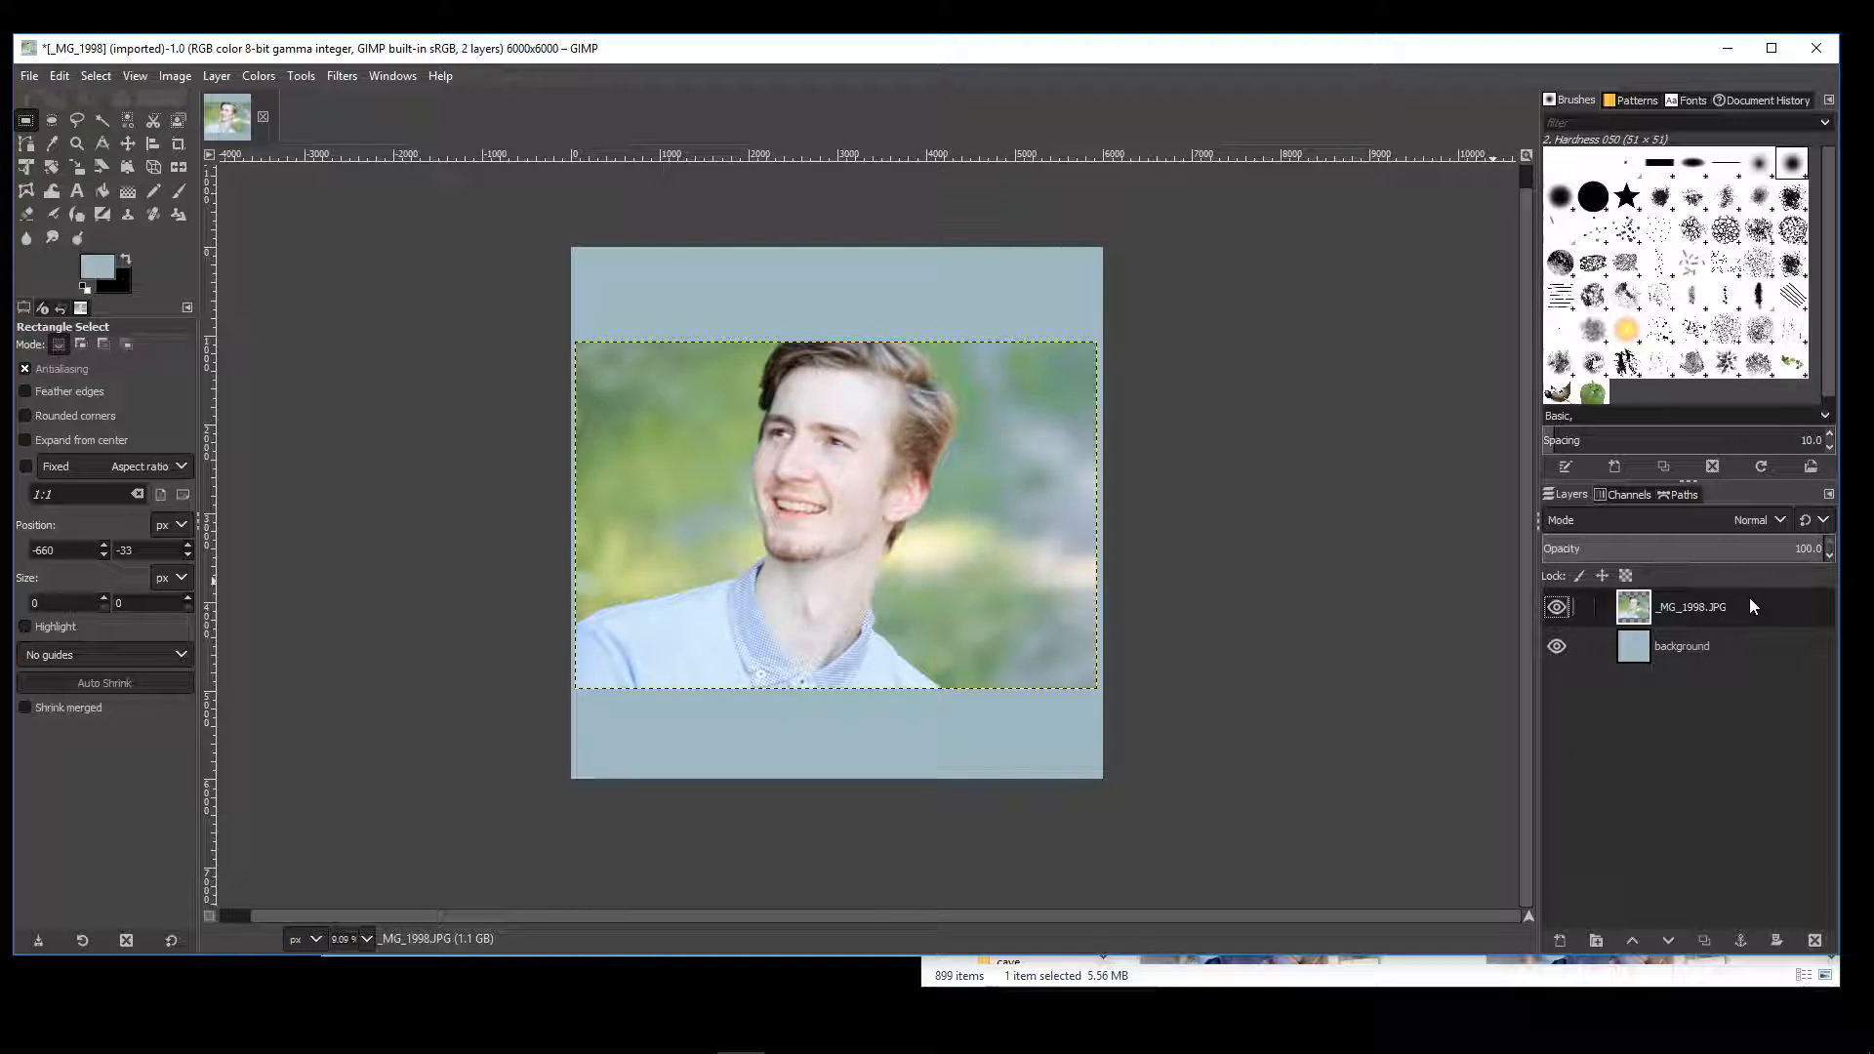
{"action": "left_click", "coordinate": [1698, 646]}
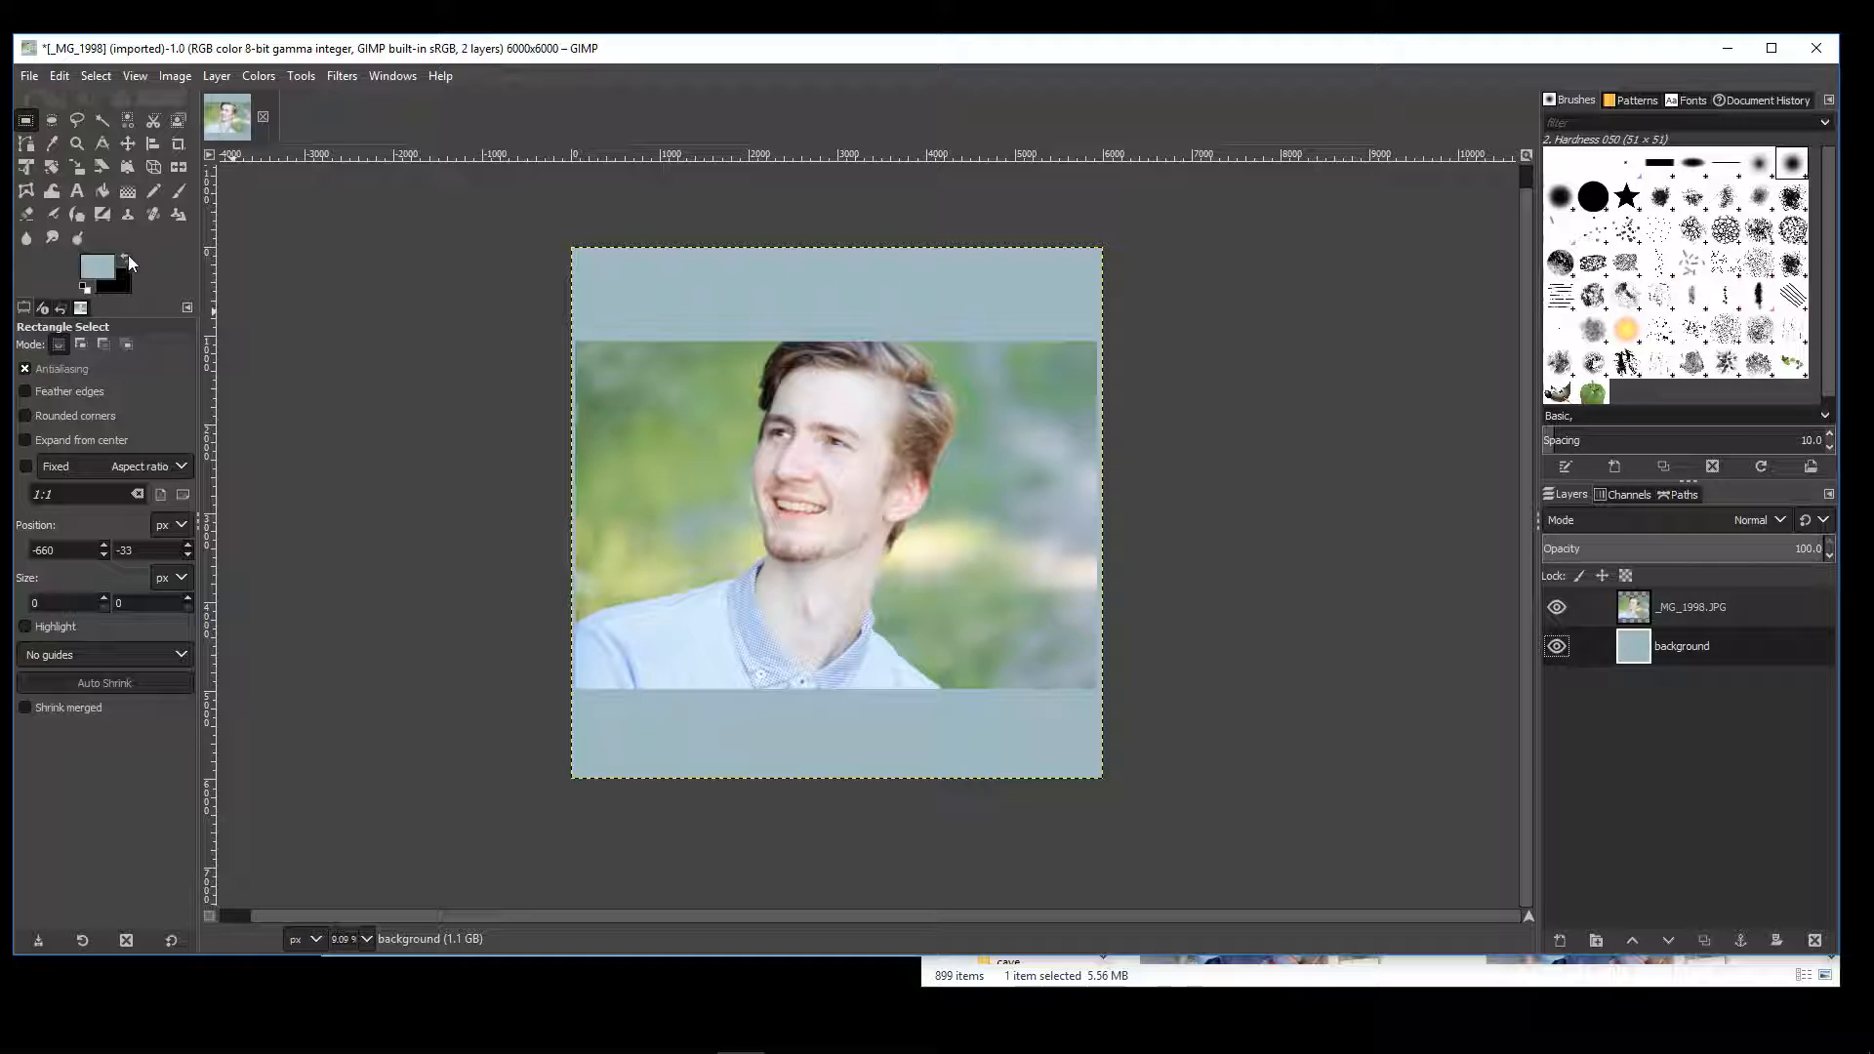
{"action": "left_click", "coordinate": [126, 257]}
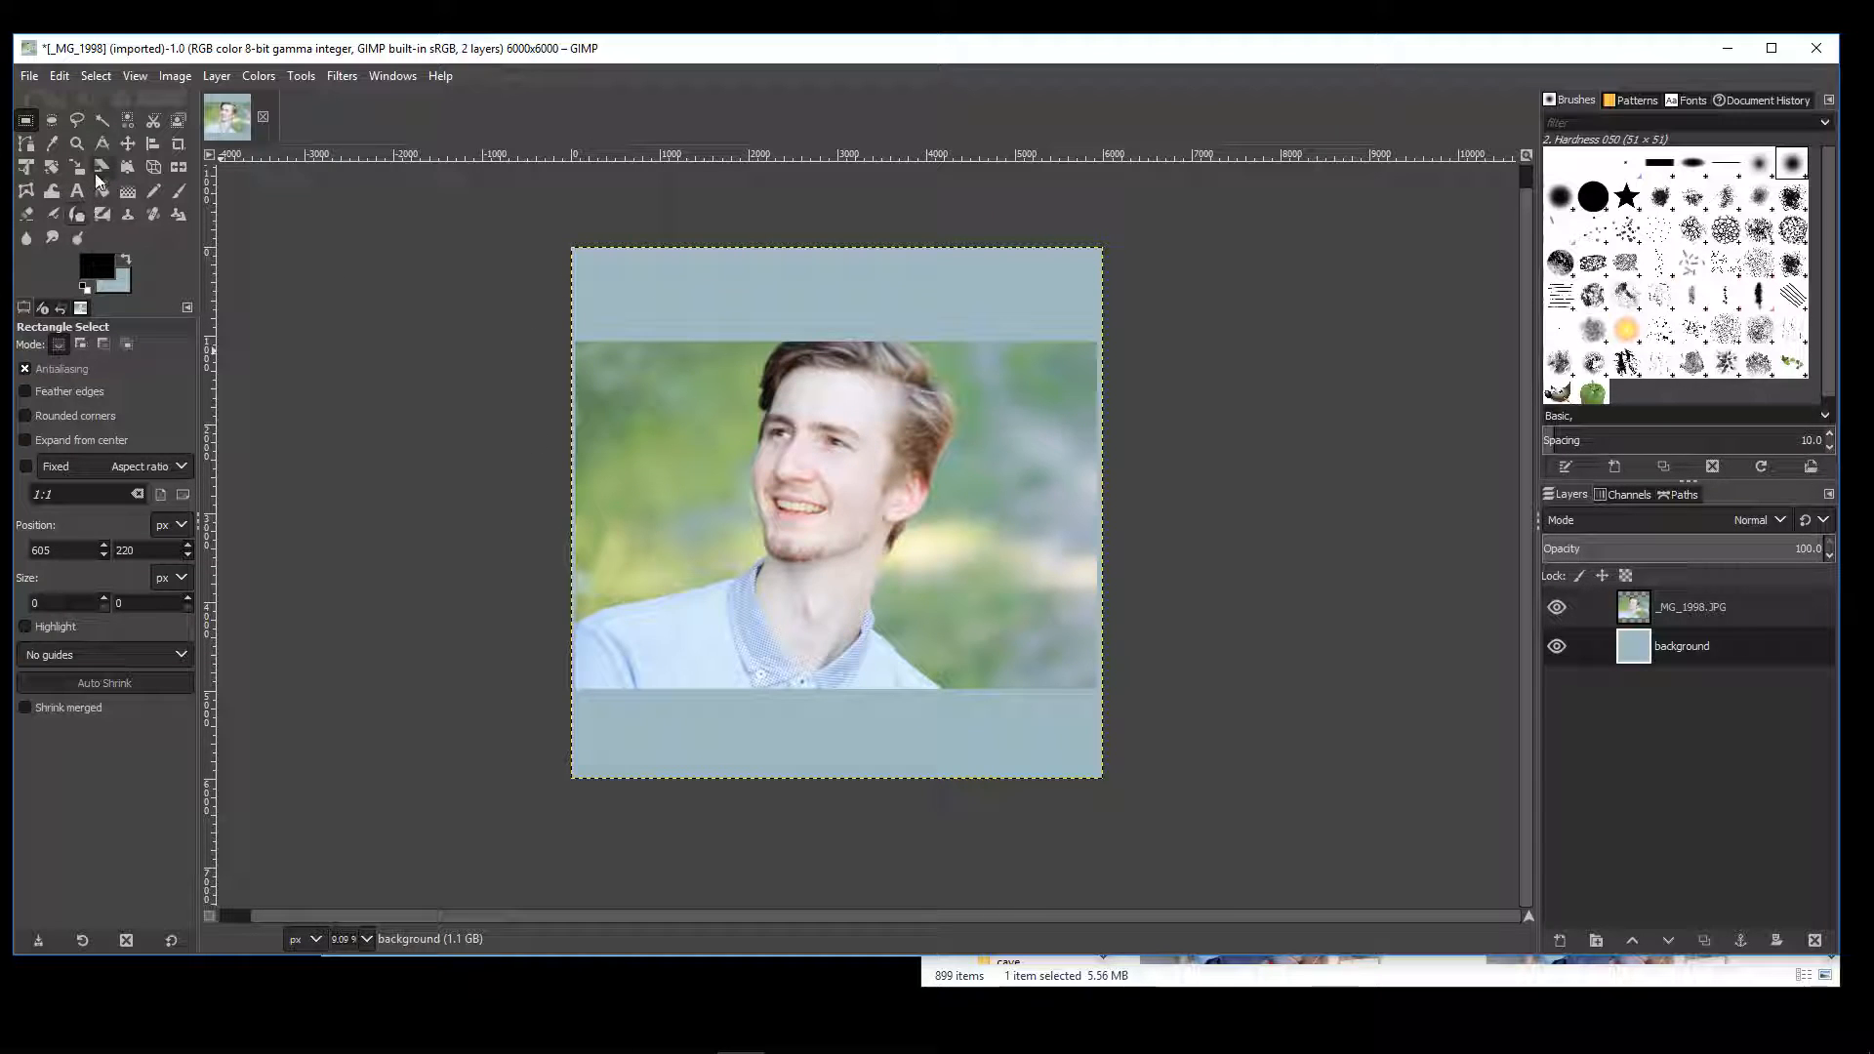
{"action": "left_click", "coordinate": [103, 190]}
{"action": "left_click", "coordinate": [695, 427]}
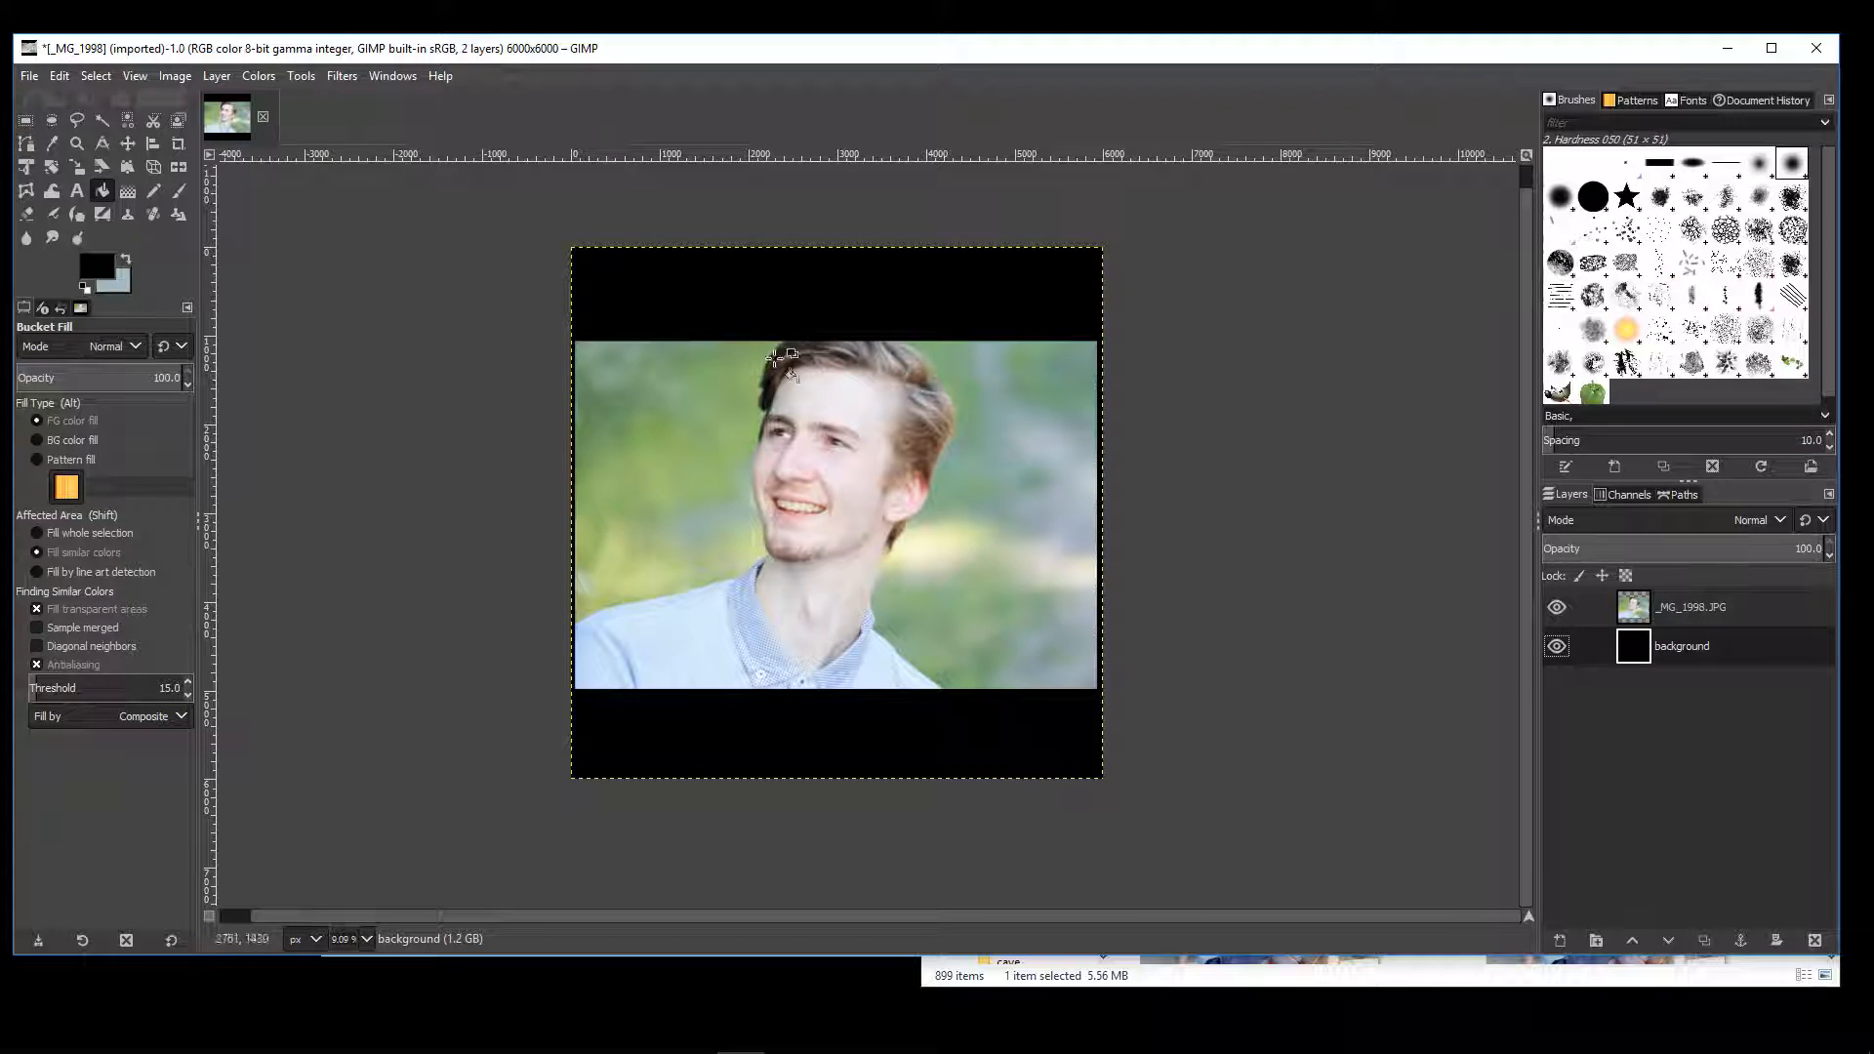
{"action": "left_click", "coordinate": [26, 120]}
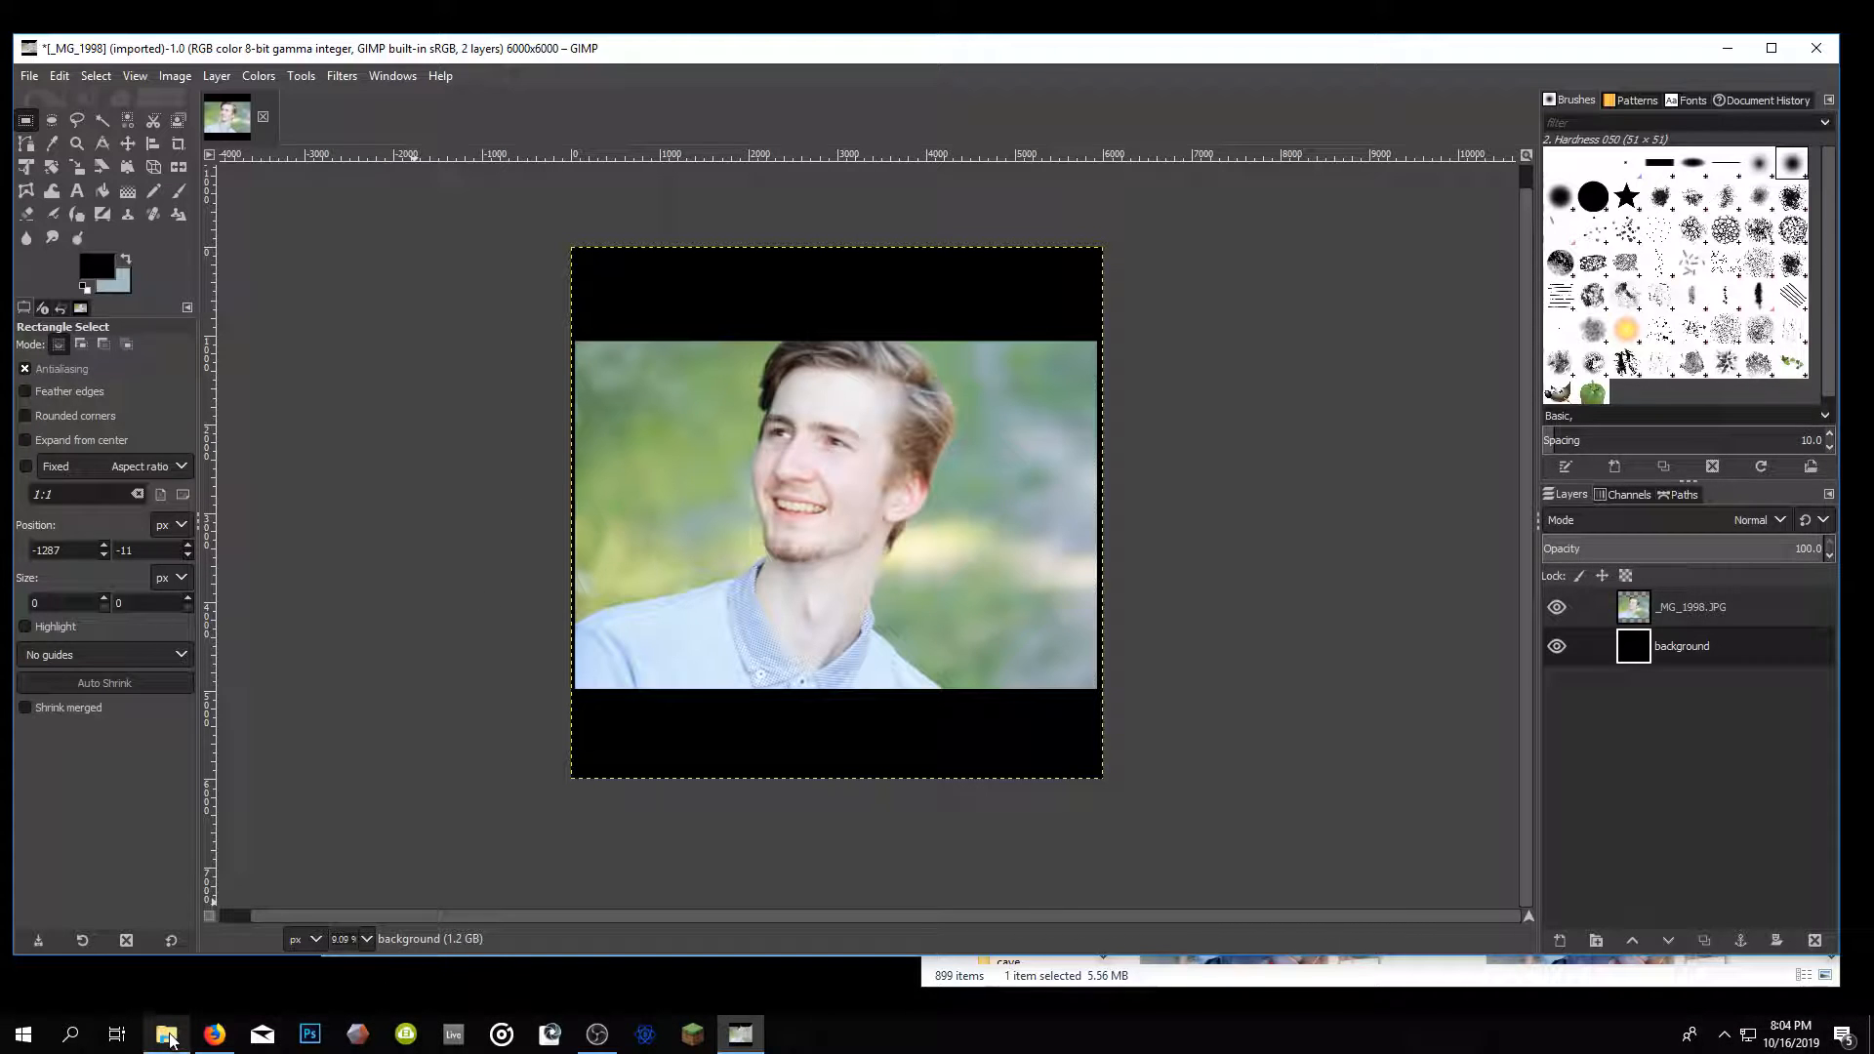
- Switch to File Explorer, pick the landscape photo _MG_1992.JPG in the augu folder, and return to GIMP
{"action": "left_click", "coordinate": [168, 1036]}
{"action": "left_click", "coordinate": [1307, 597]}
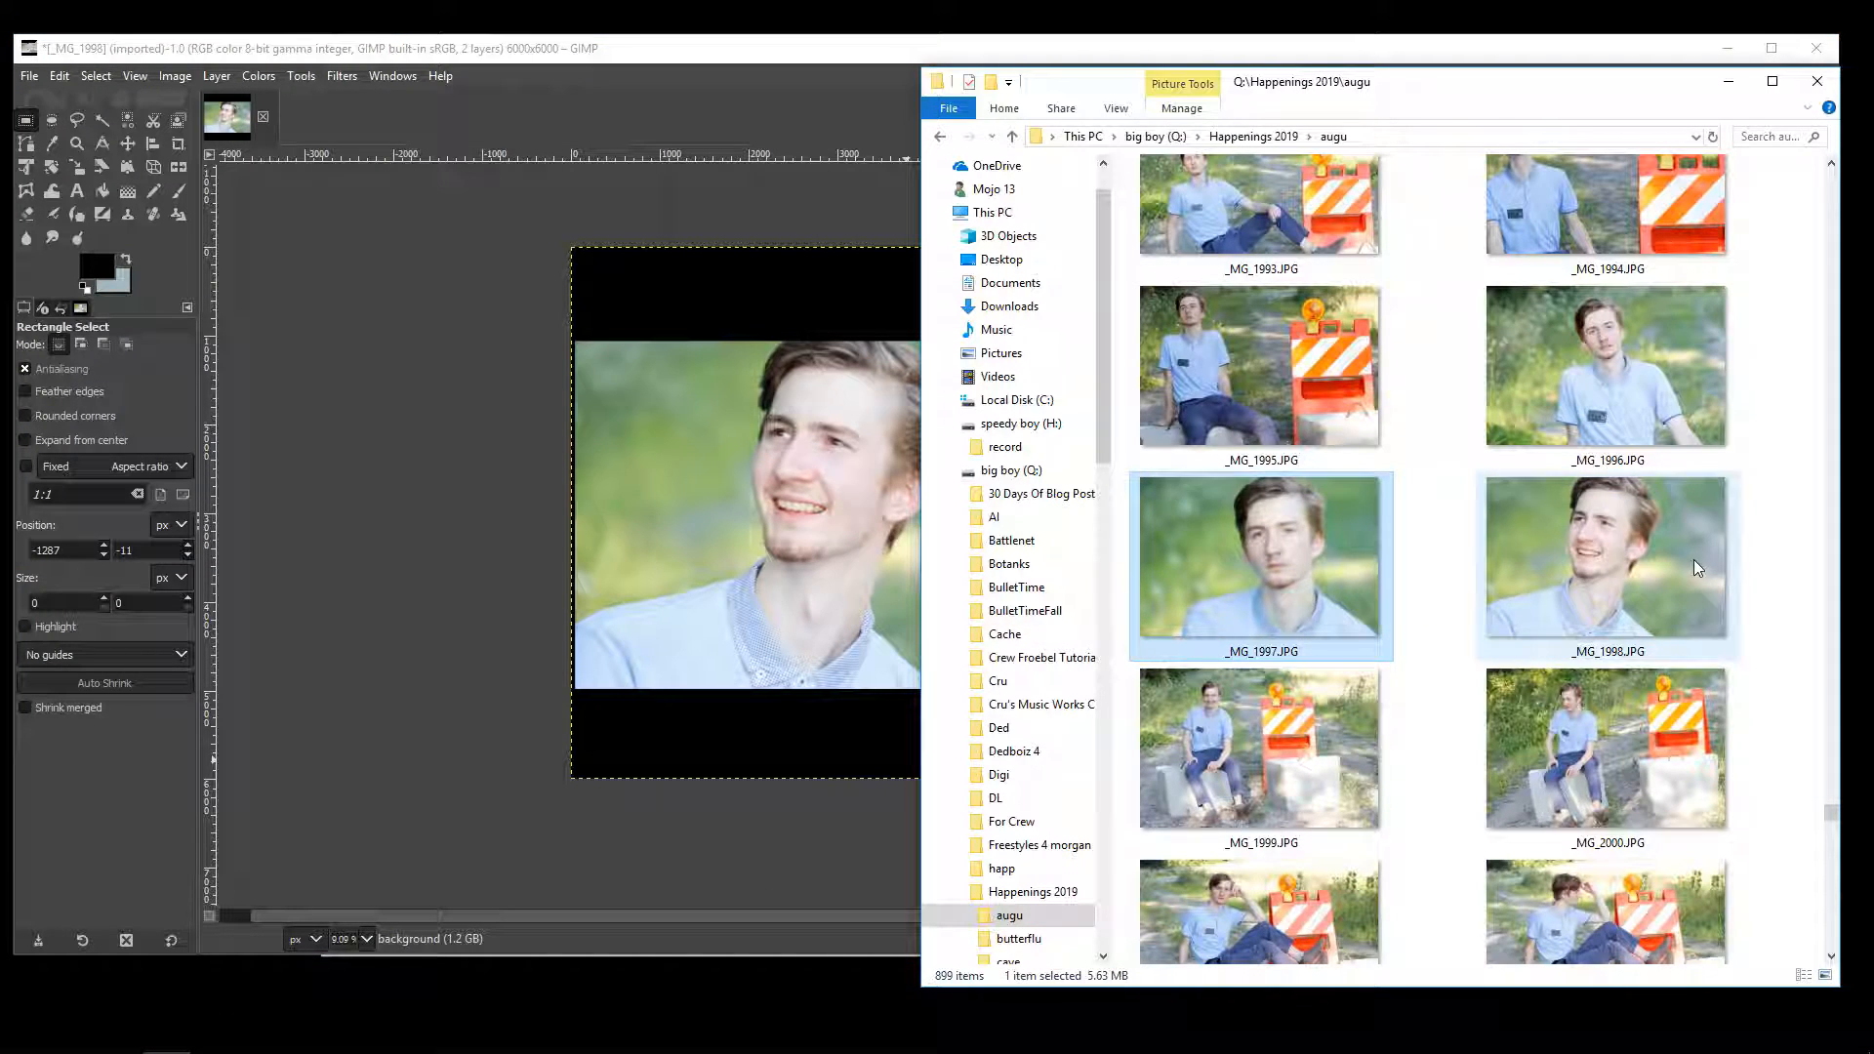
{"action": "scroll", "coordinate": [1727, 670], "scroll_direction": "up", "scroll_amount": 5}
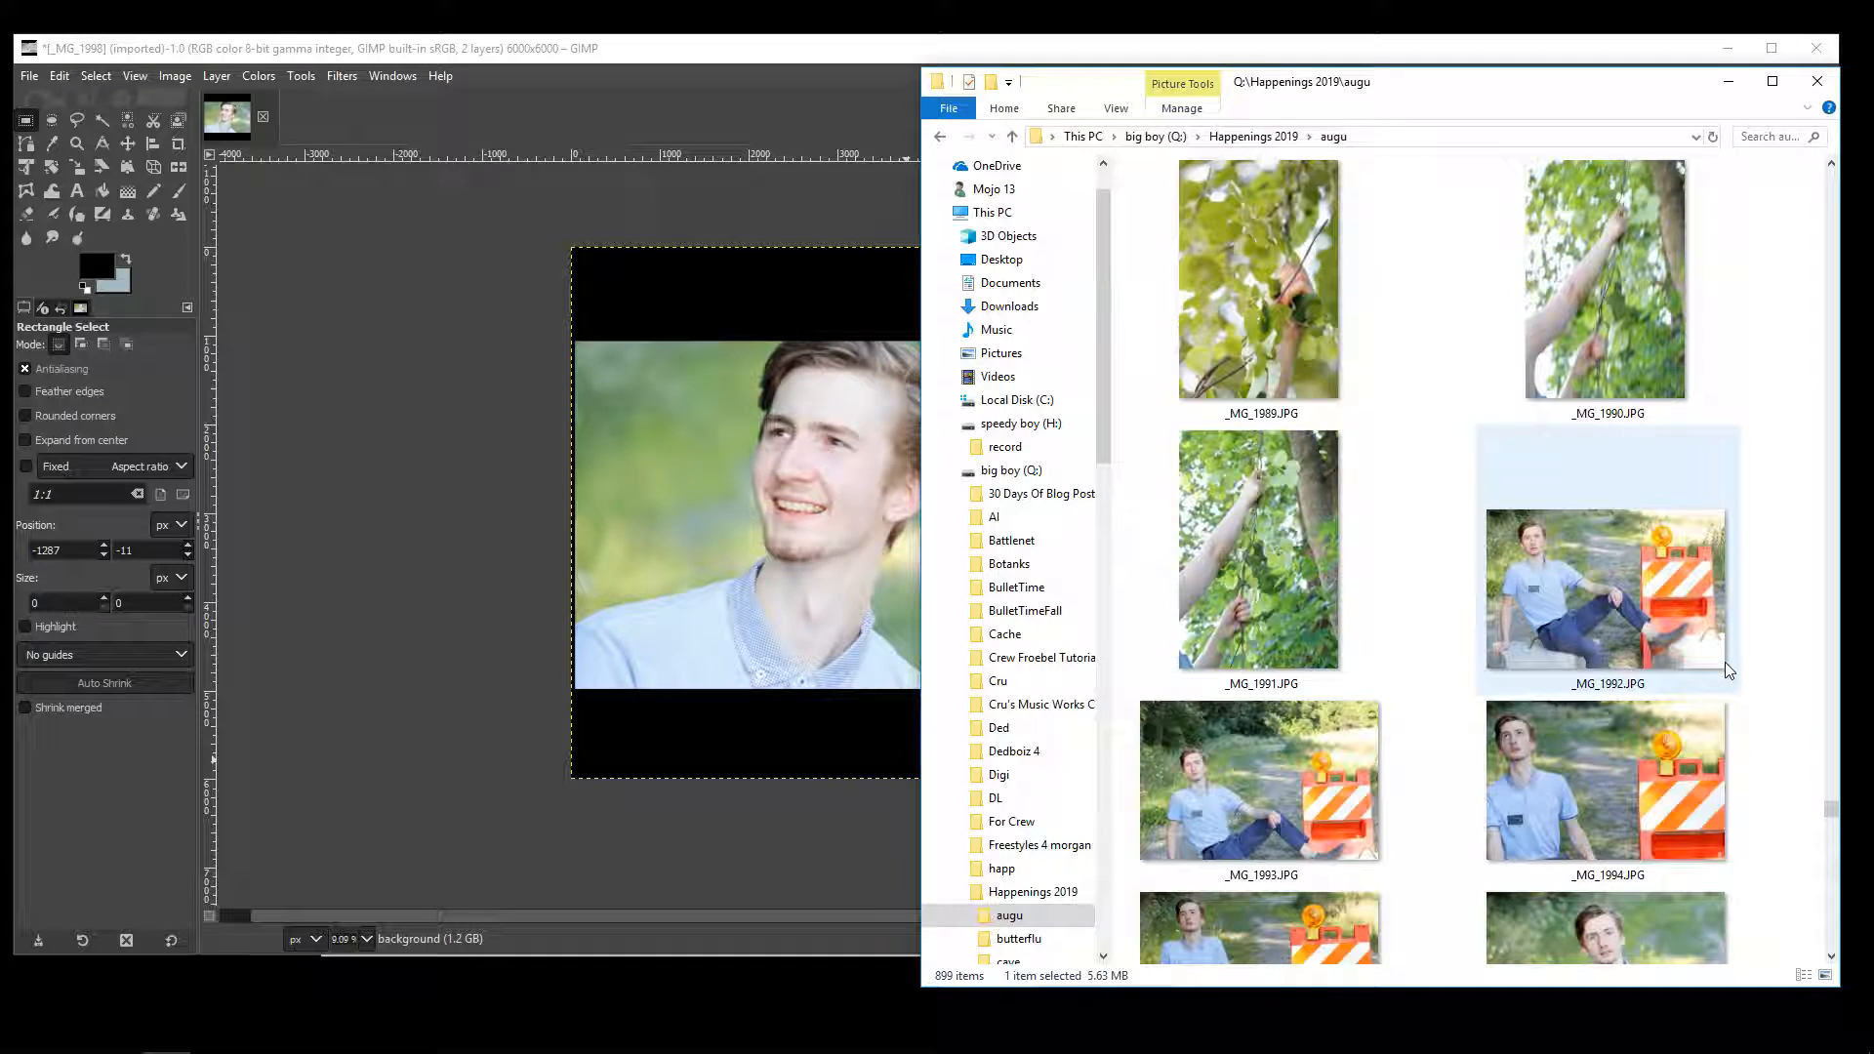
{"action": "key", "text": "alt+Tab"}
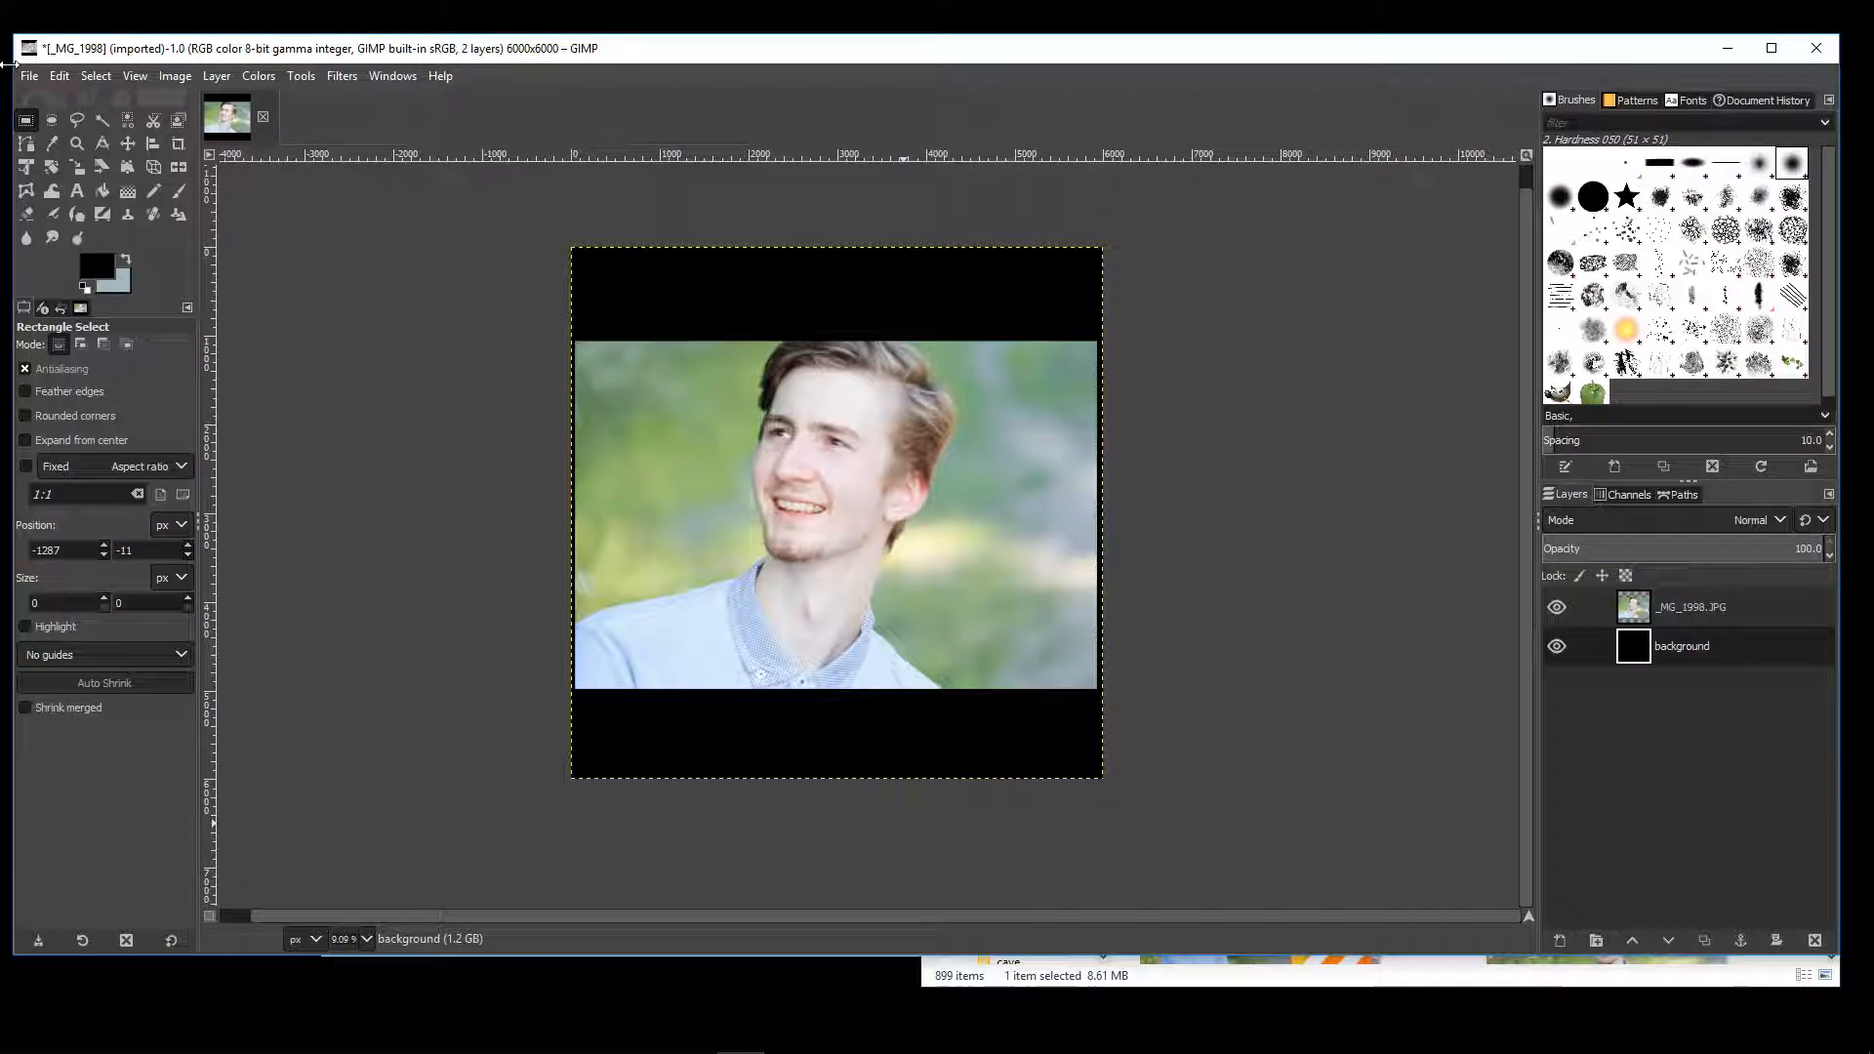
- Create a new 6000 × 6000 px image and accept its large memory size
{"action": "left_click", "coordinate": [29, 75]}
{"action": "left_click", "coordinate": [51, 103]}
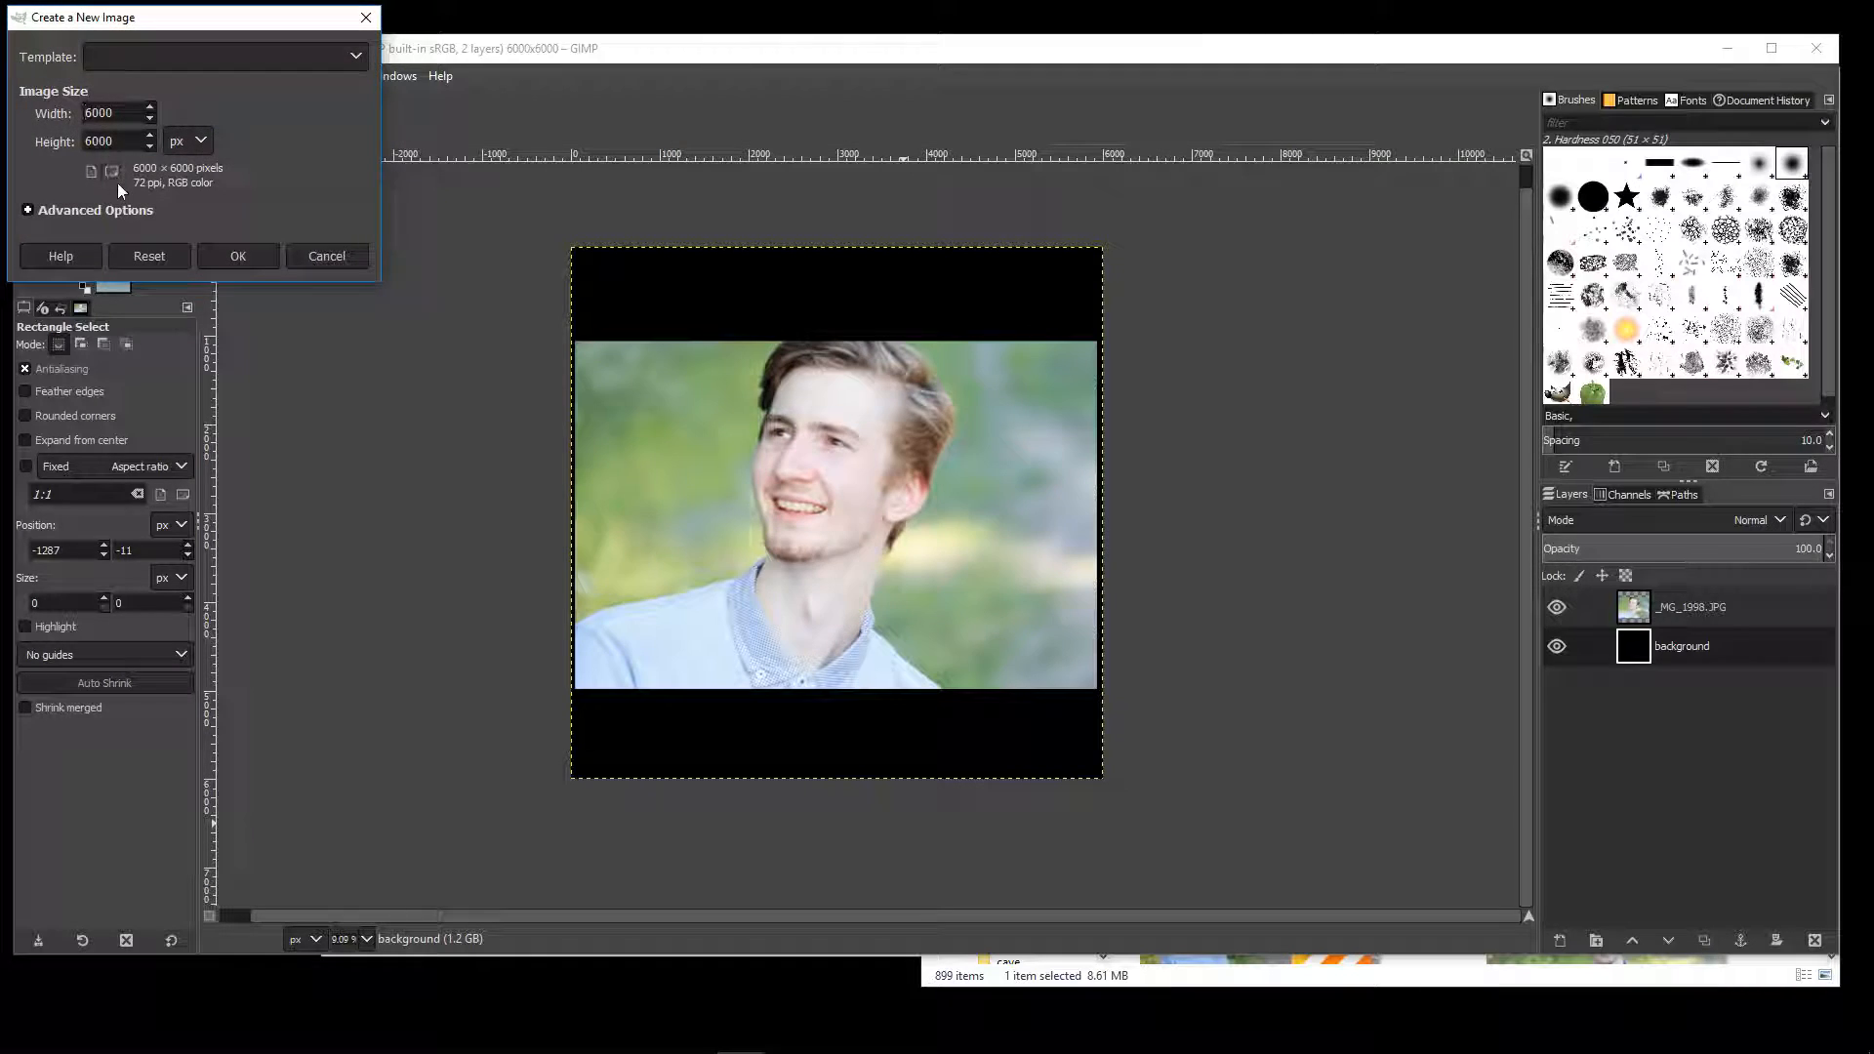
{"action": "left_click_drag", "start_coordinate": [107, 18], "coordinate": [385, 111]}
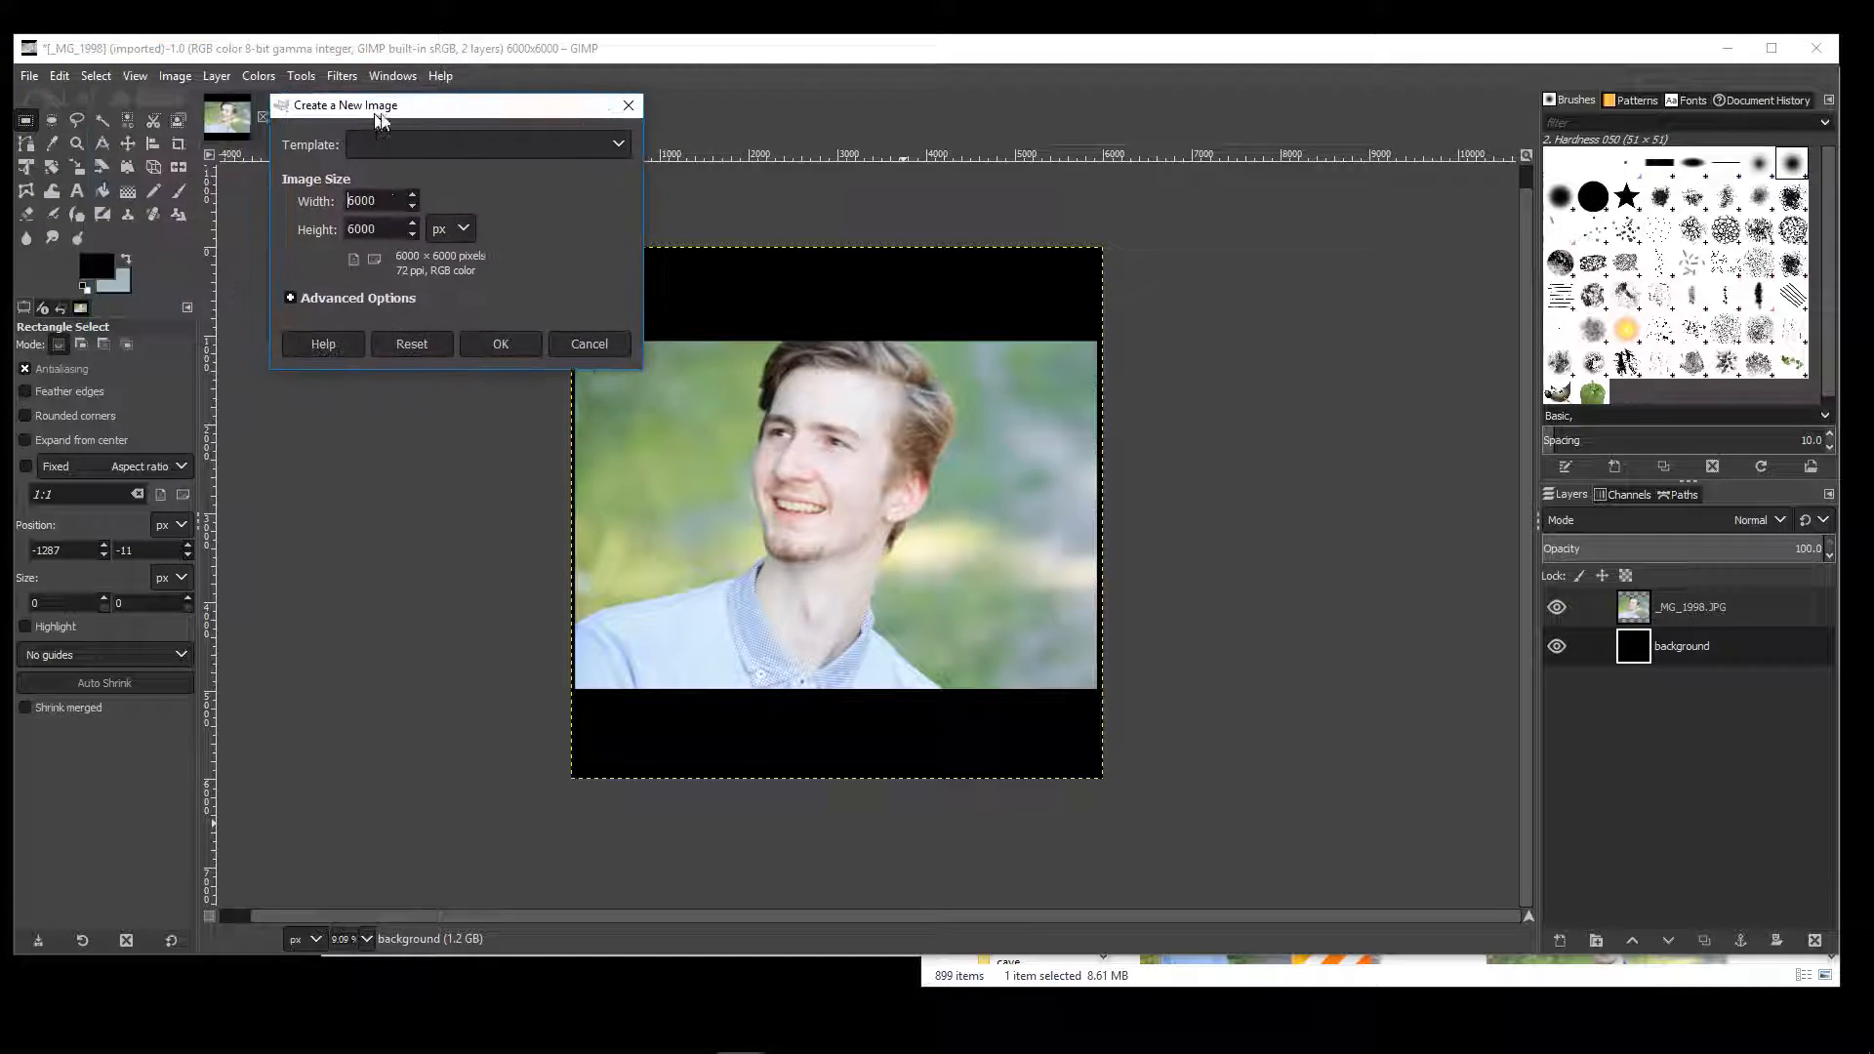
{"action": "left_click", "coordinate": [515, 349]}
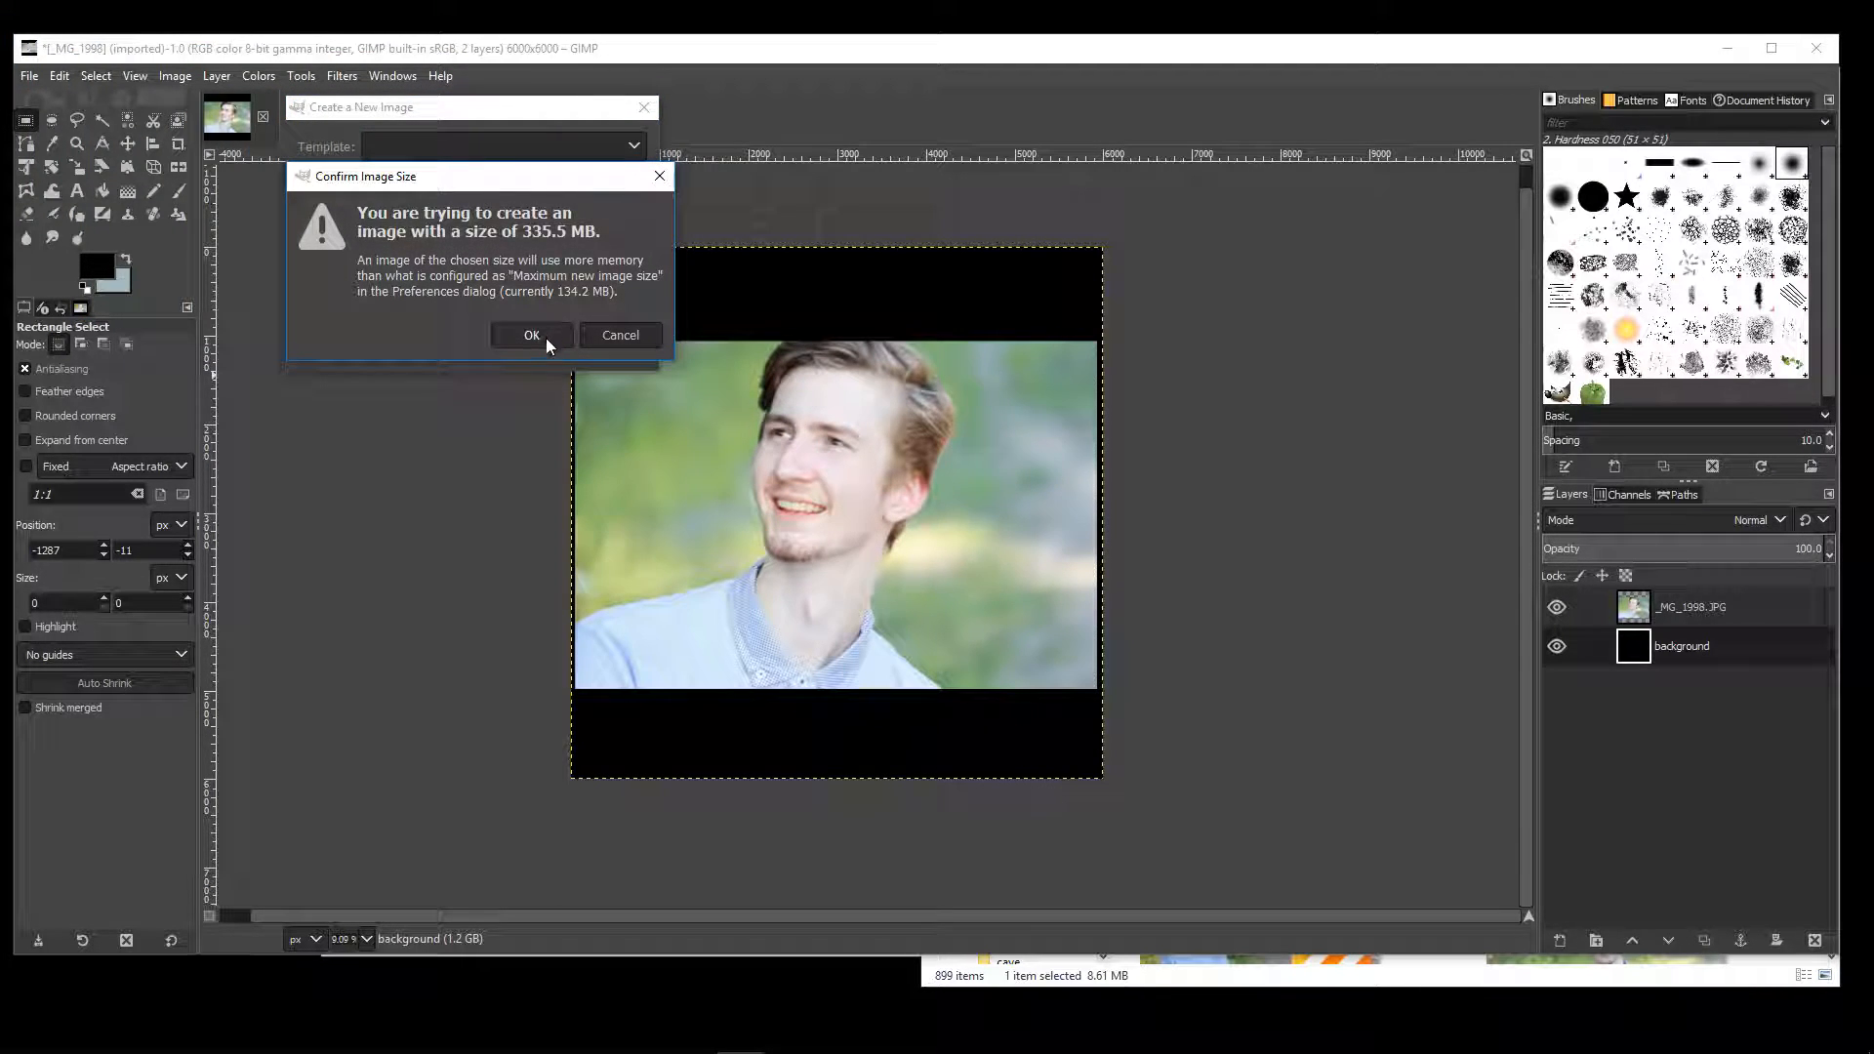
{"action": "left_click", "coordinate": [547, 337]}
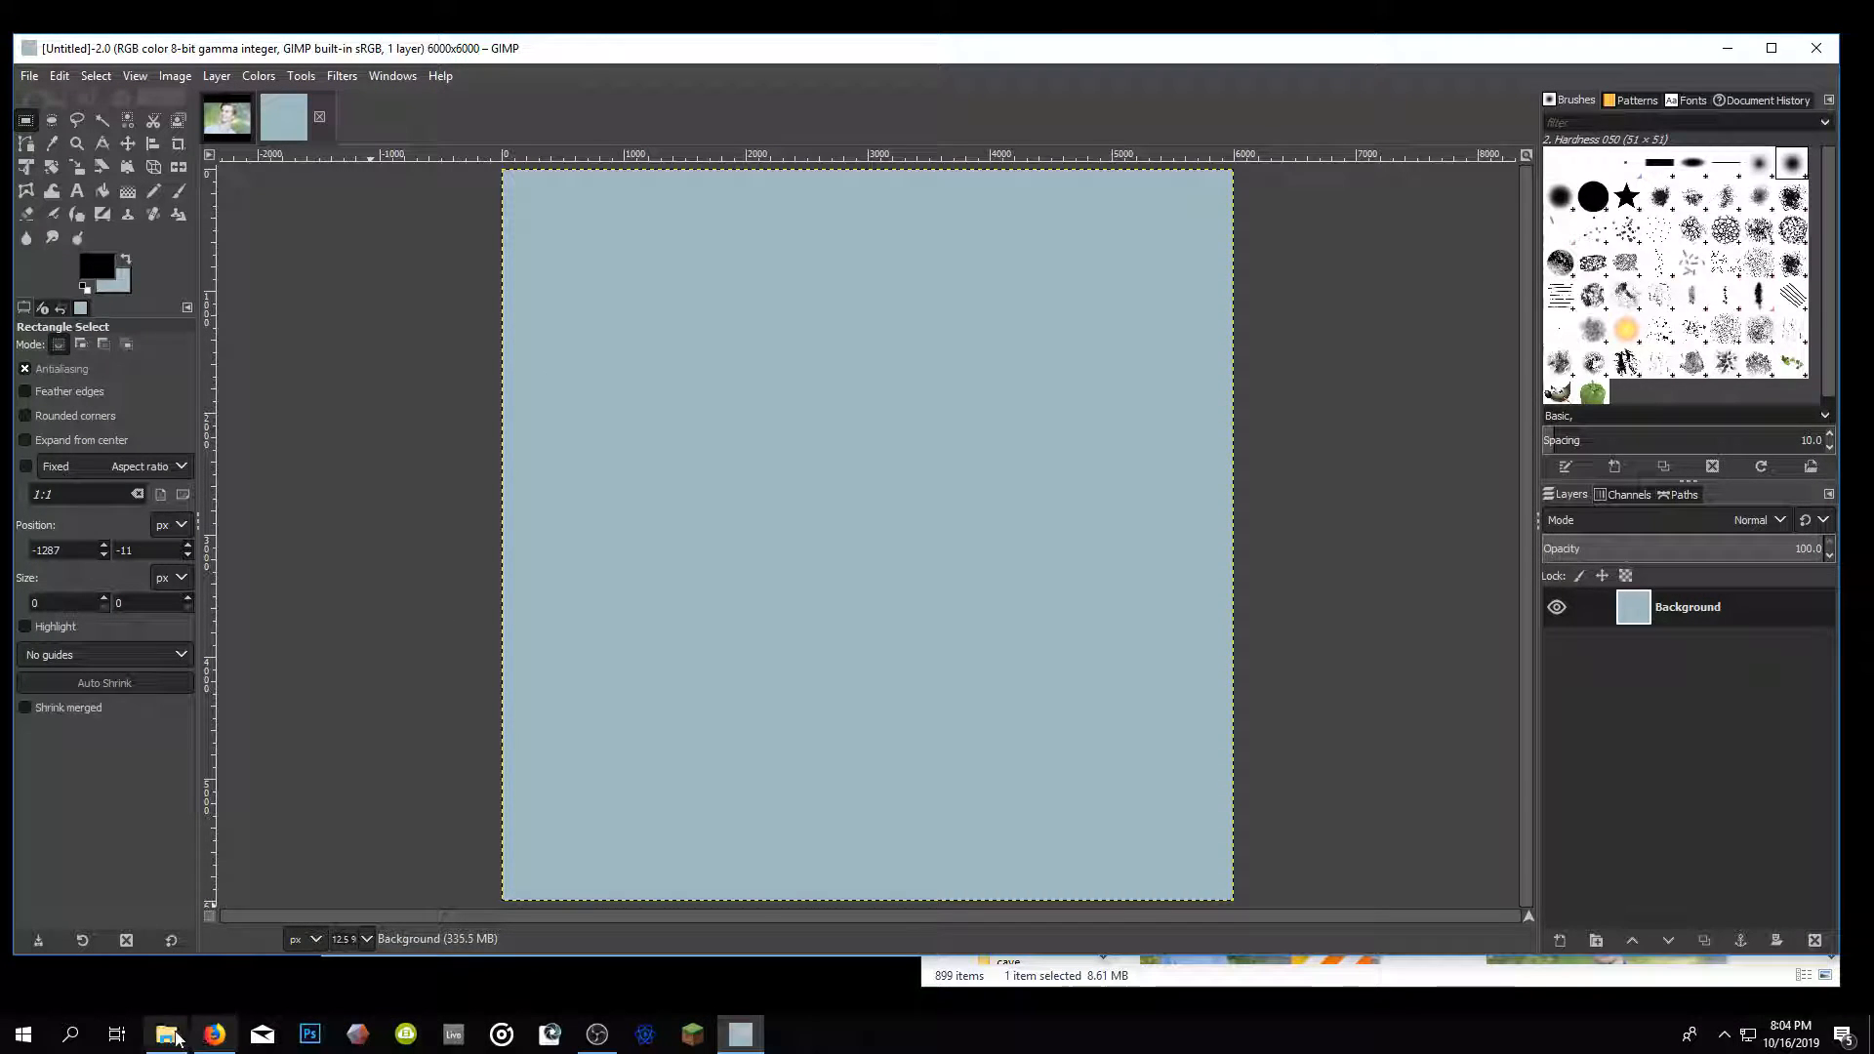
- Bring _MG_1992.JPG from File Explorer into the new image as a layer, converting its color profile to GIMP's built-in sRGB
{"action": "left_click", "coordinate": [176, 1034]}
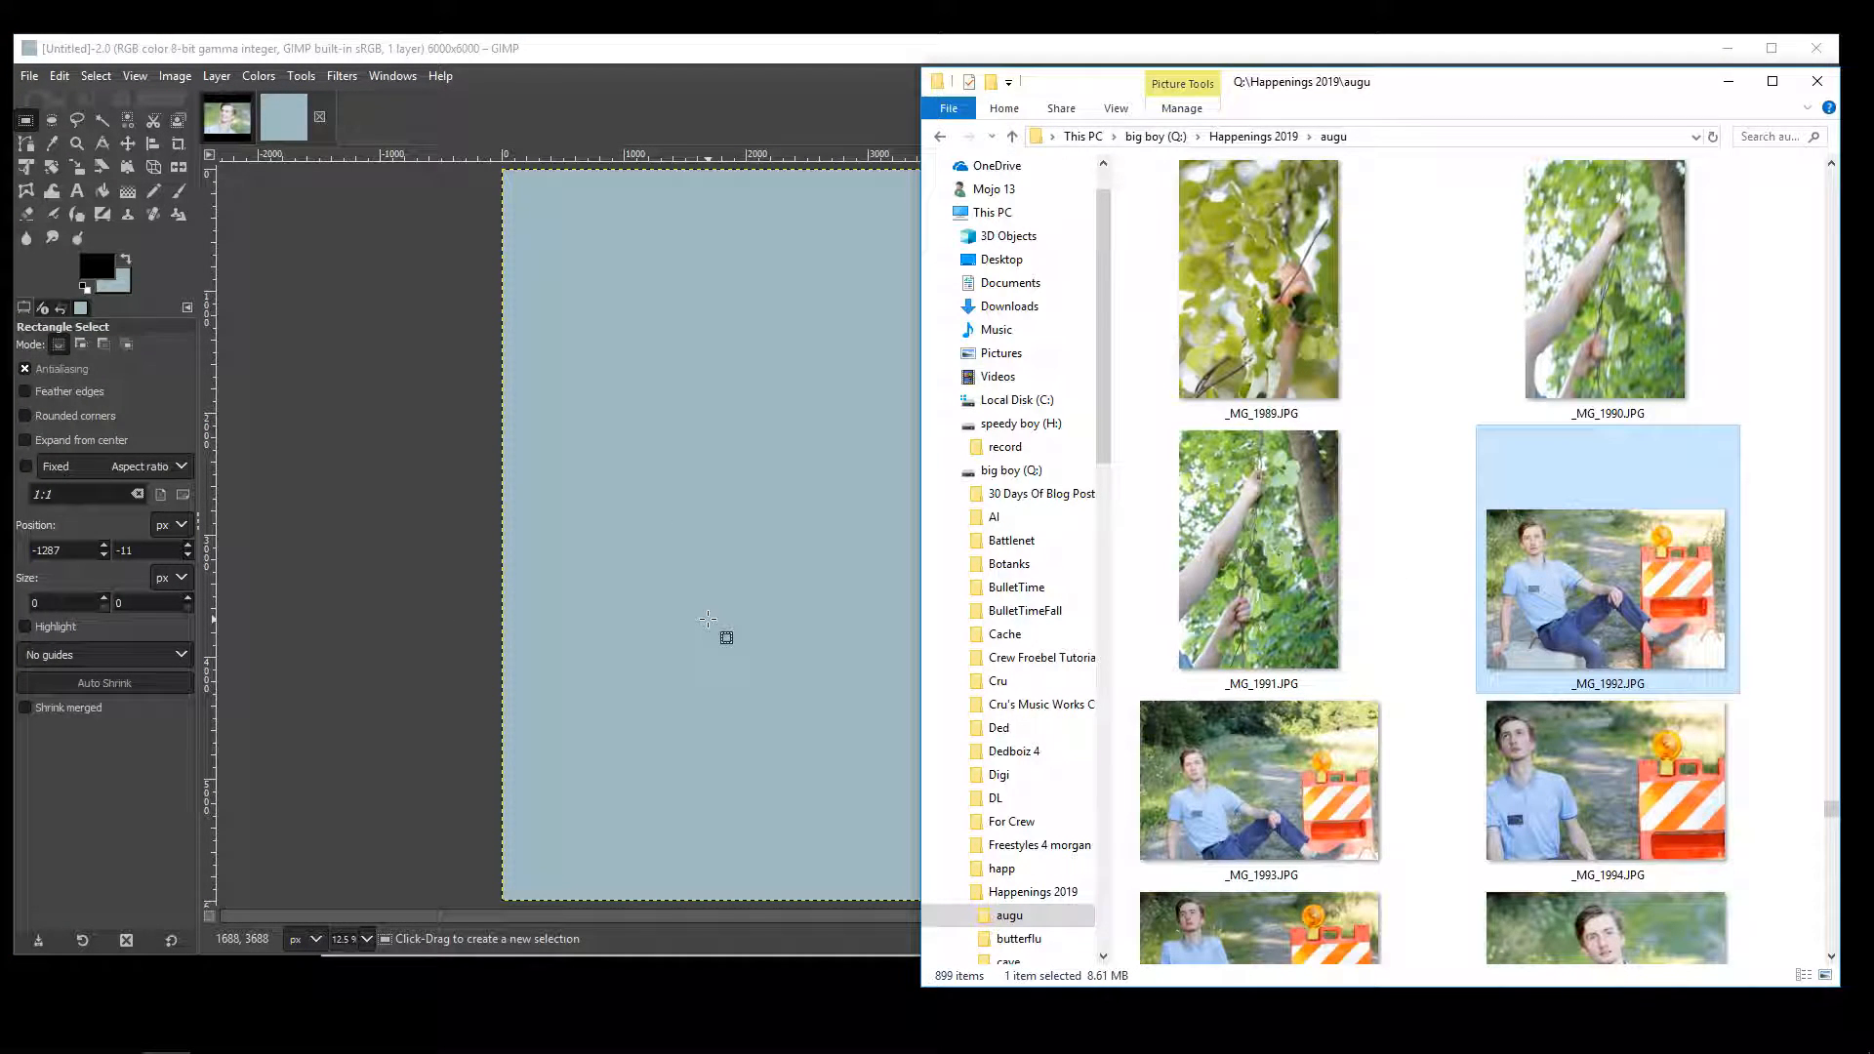
{"action": "double_click", "coordinate": [1511, 560]}
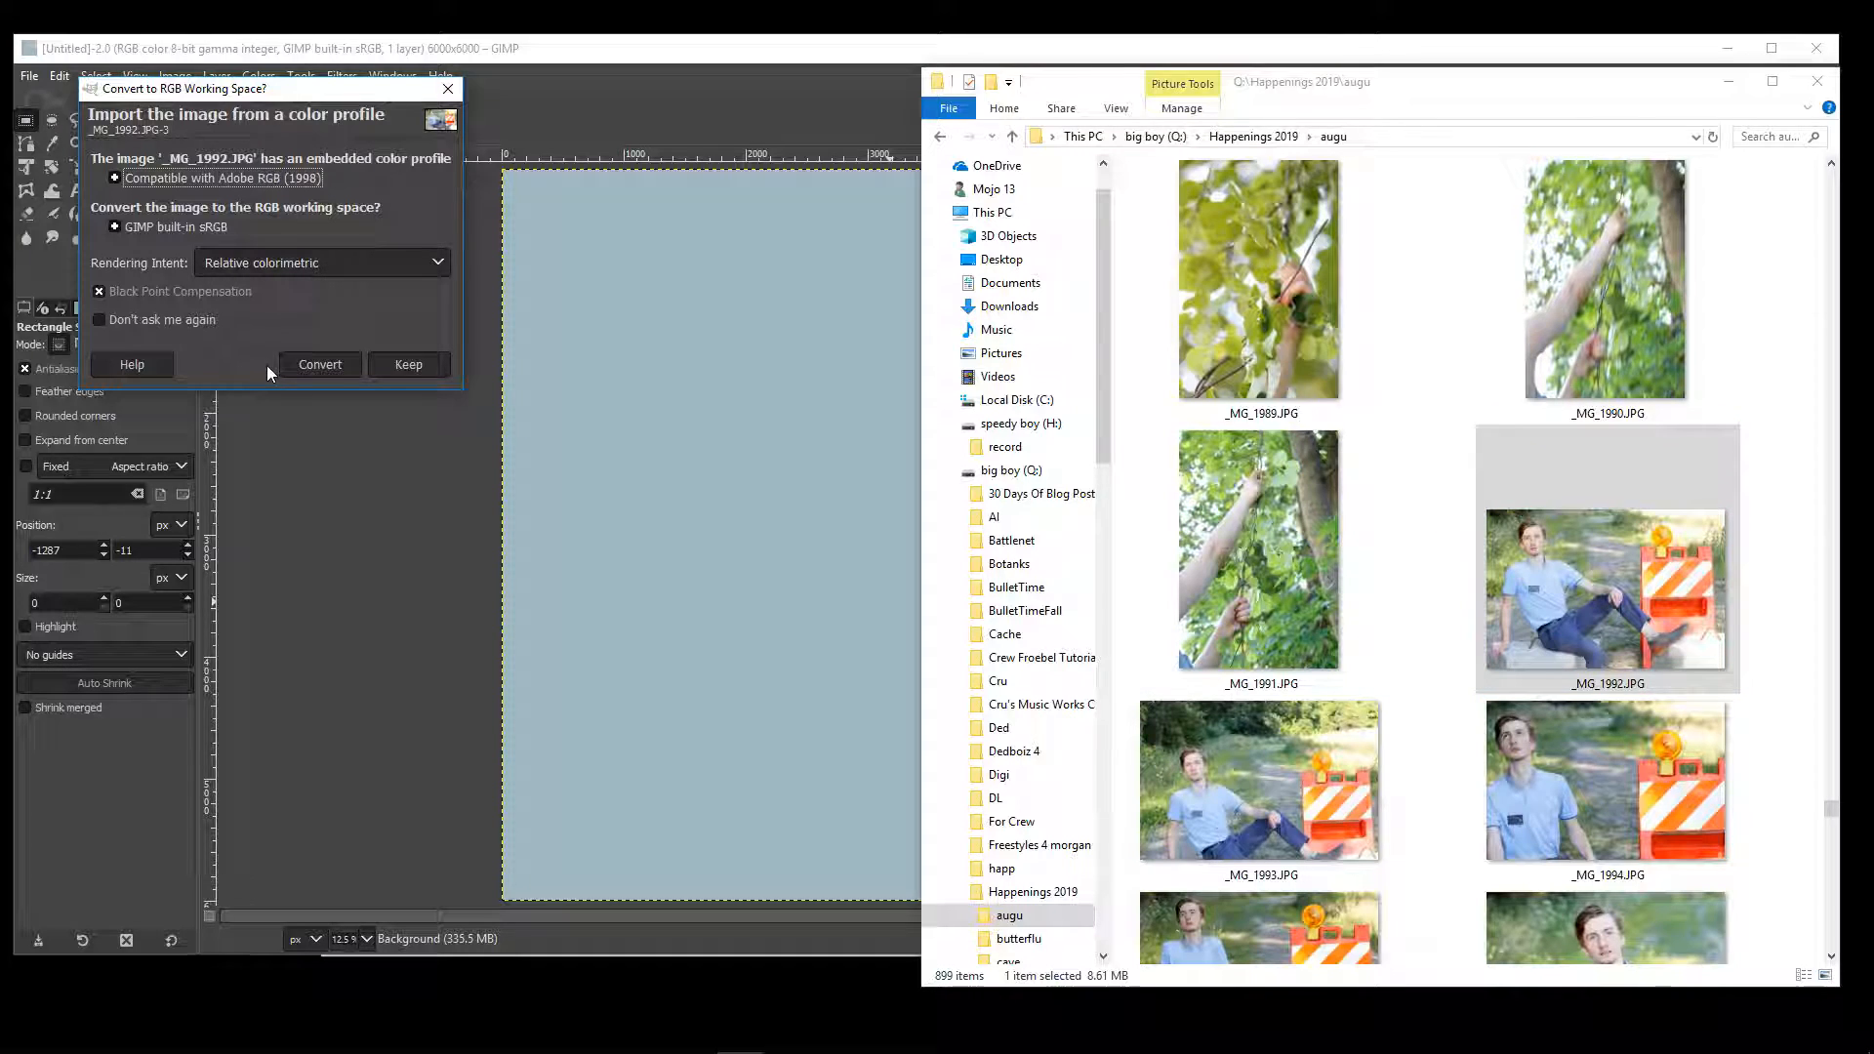
{"action": "left_click", "coordinate": [320, 364]}
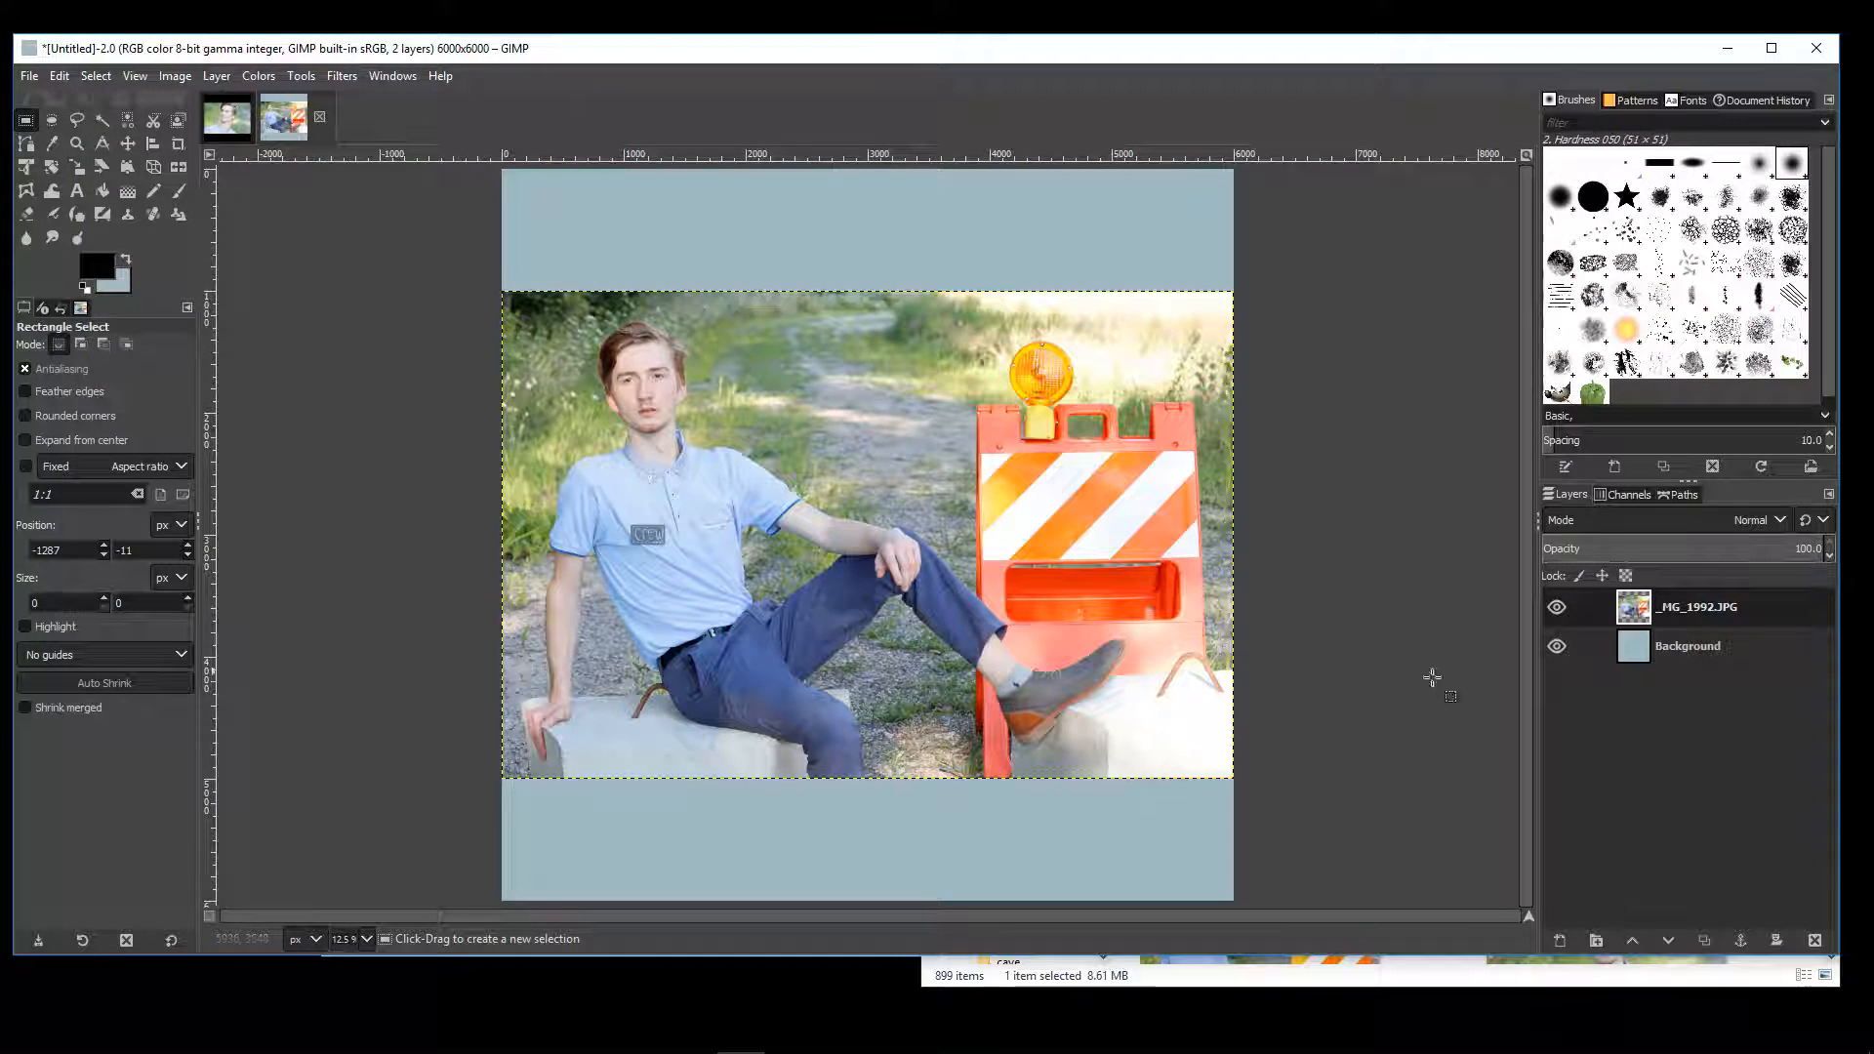
- Bucket-fill the new image's Background layer with black
{"action": "left_click", "coordinate": [1659, 647]}
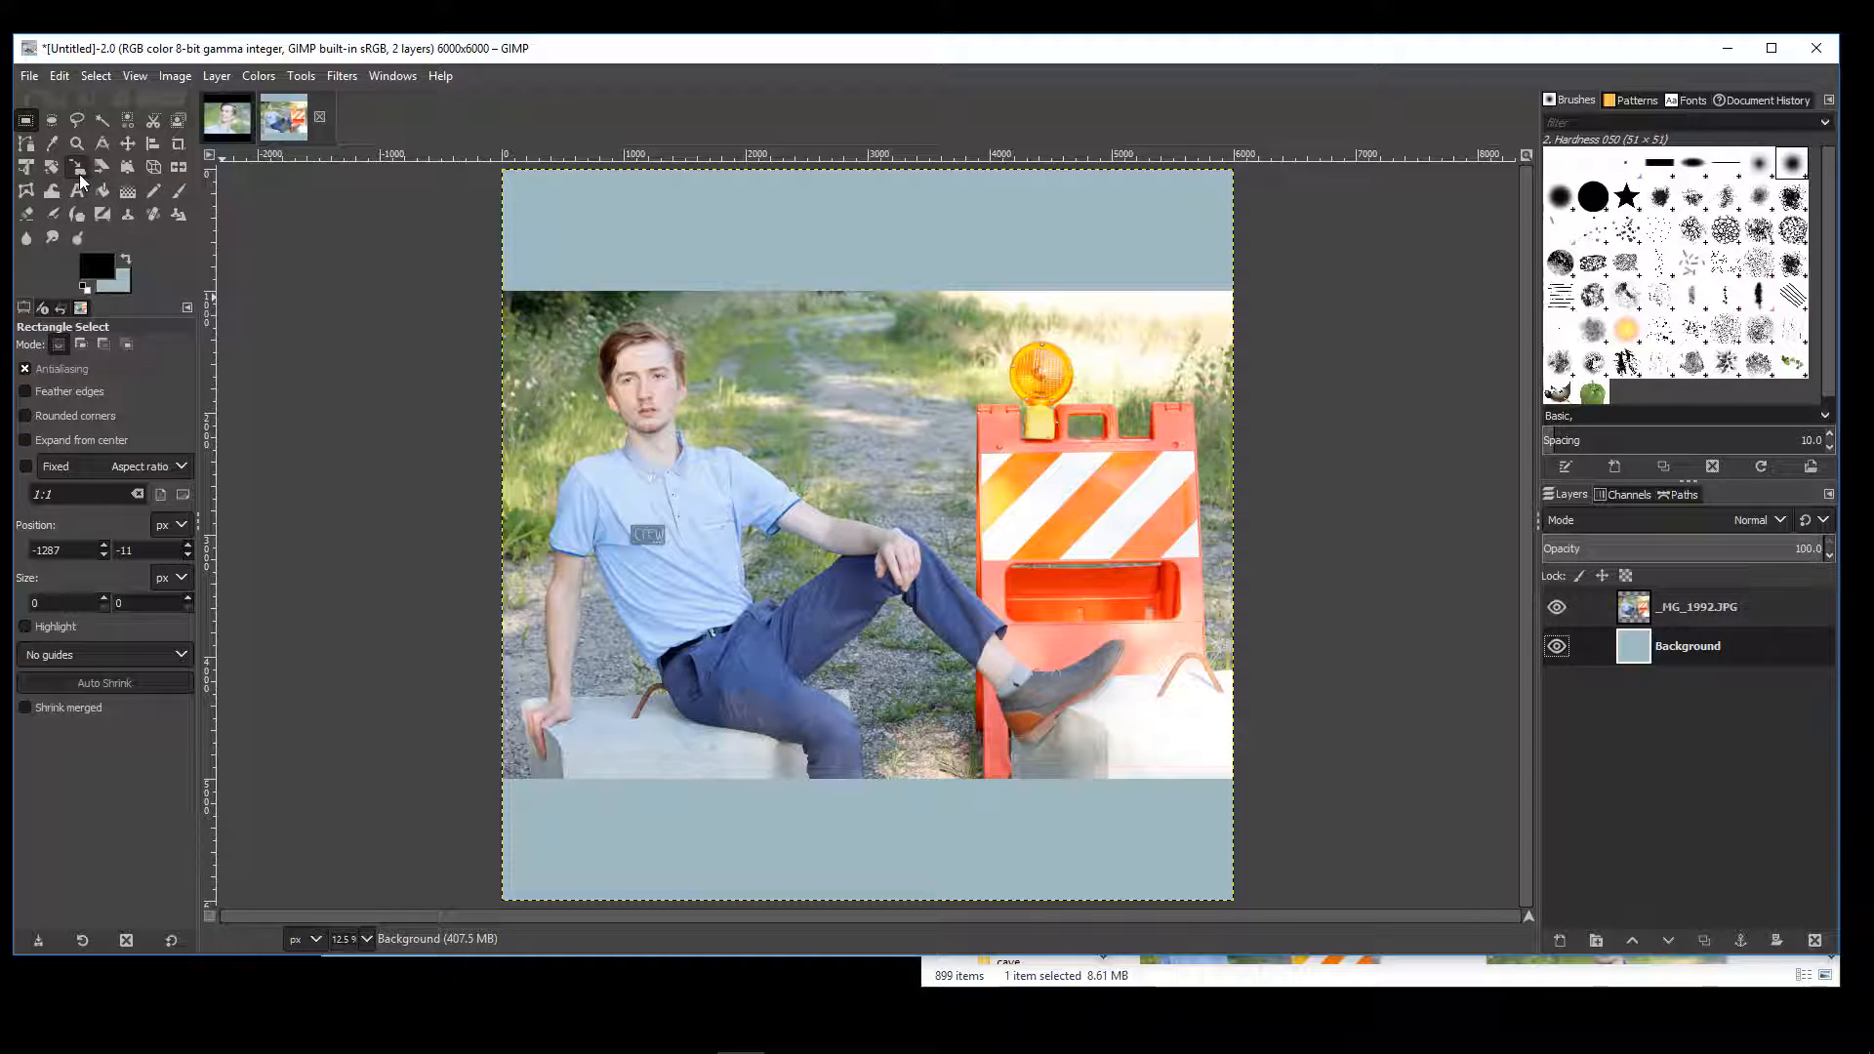
{"action": "left_click", "coordinate": [102, 192]}
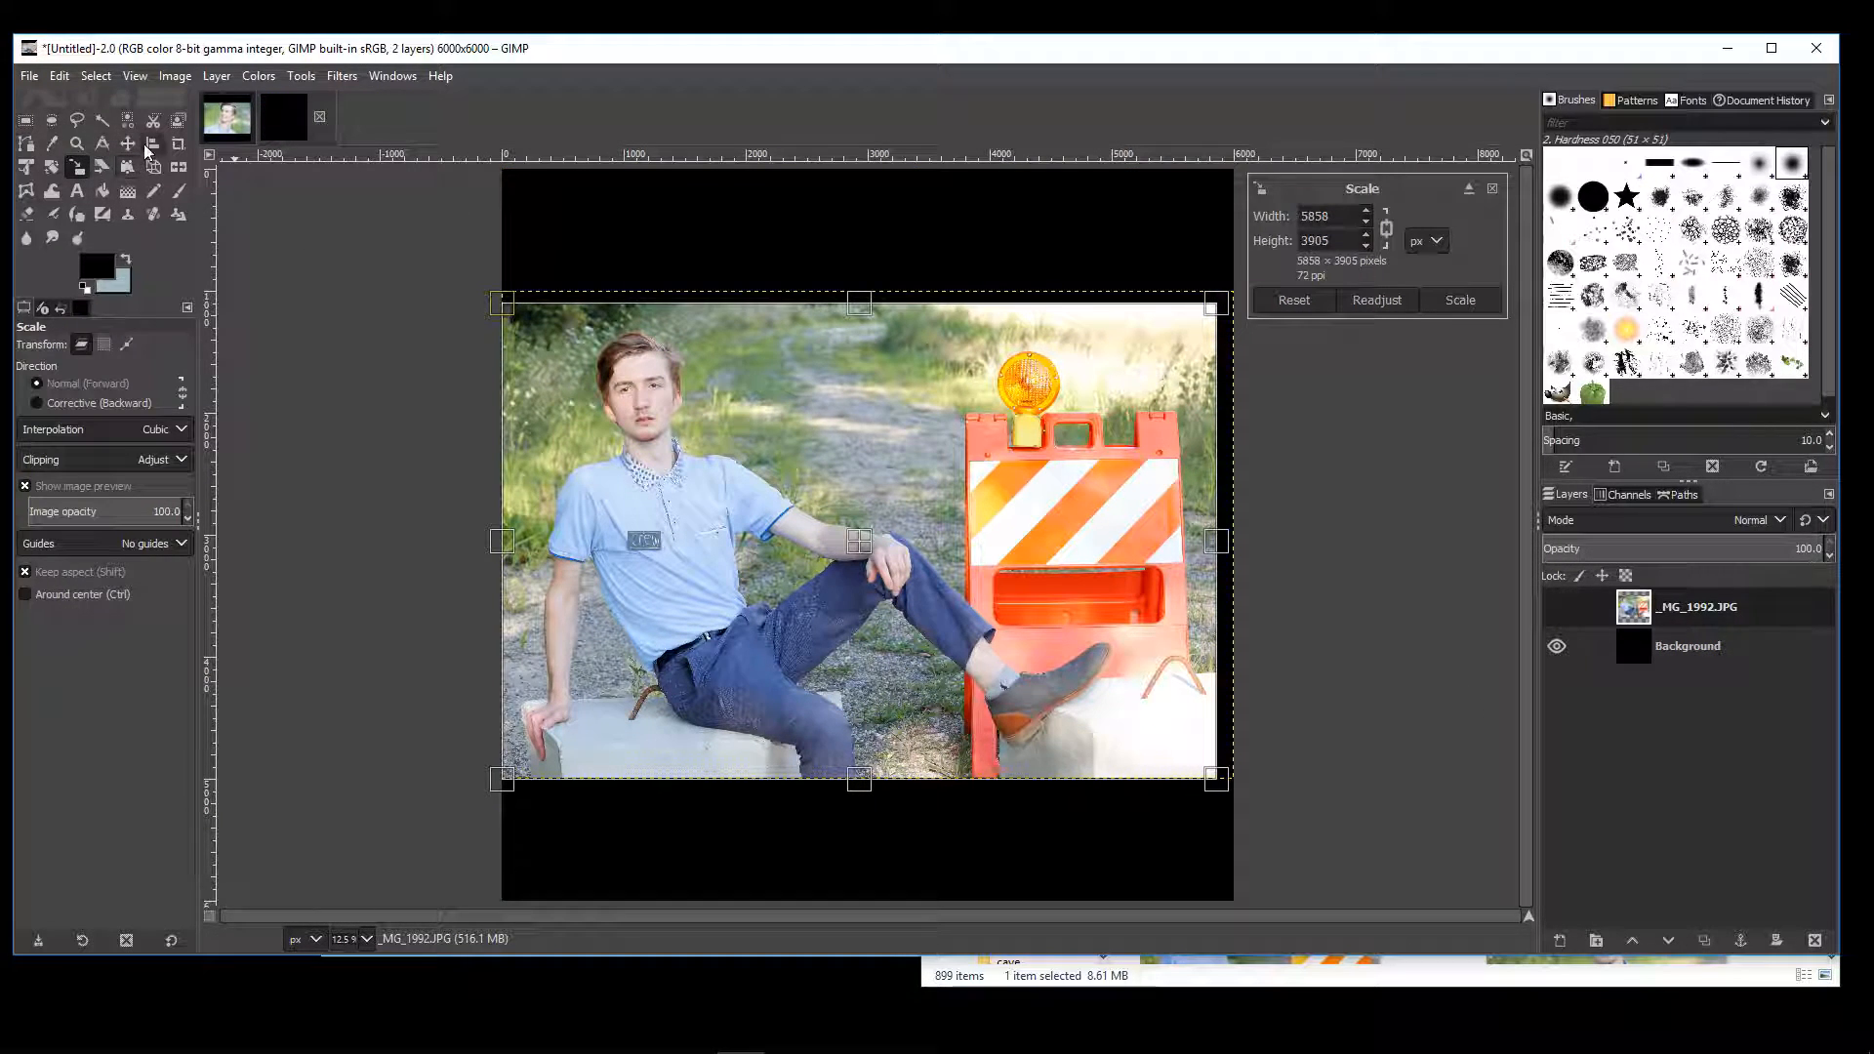
- Scale the _MG_1992.JPG layer to 5858 × 3905 px and center it horizontally on the canvas
{"action": "left_click", "coordinate": [128, 143]}
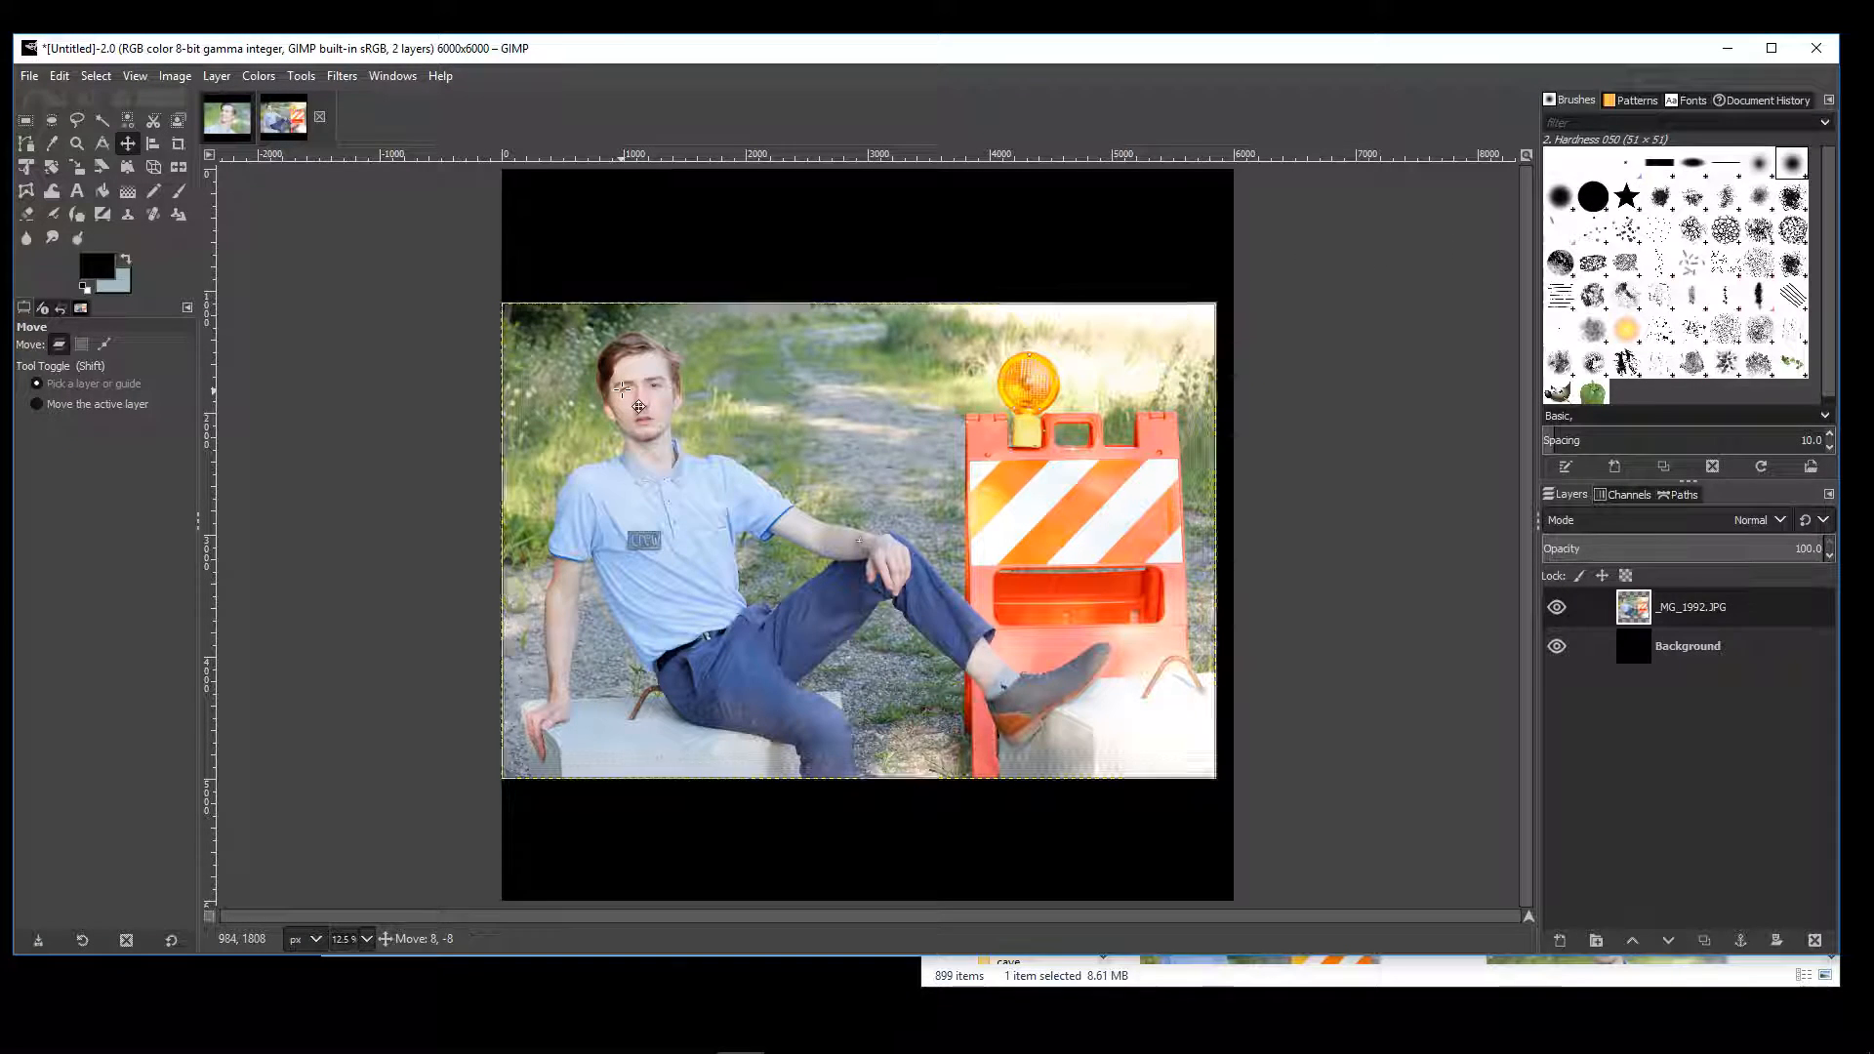
{"action": "left_click_drag", "start_coordinate": [638, 406], "coordinate": [645, 406]}
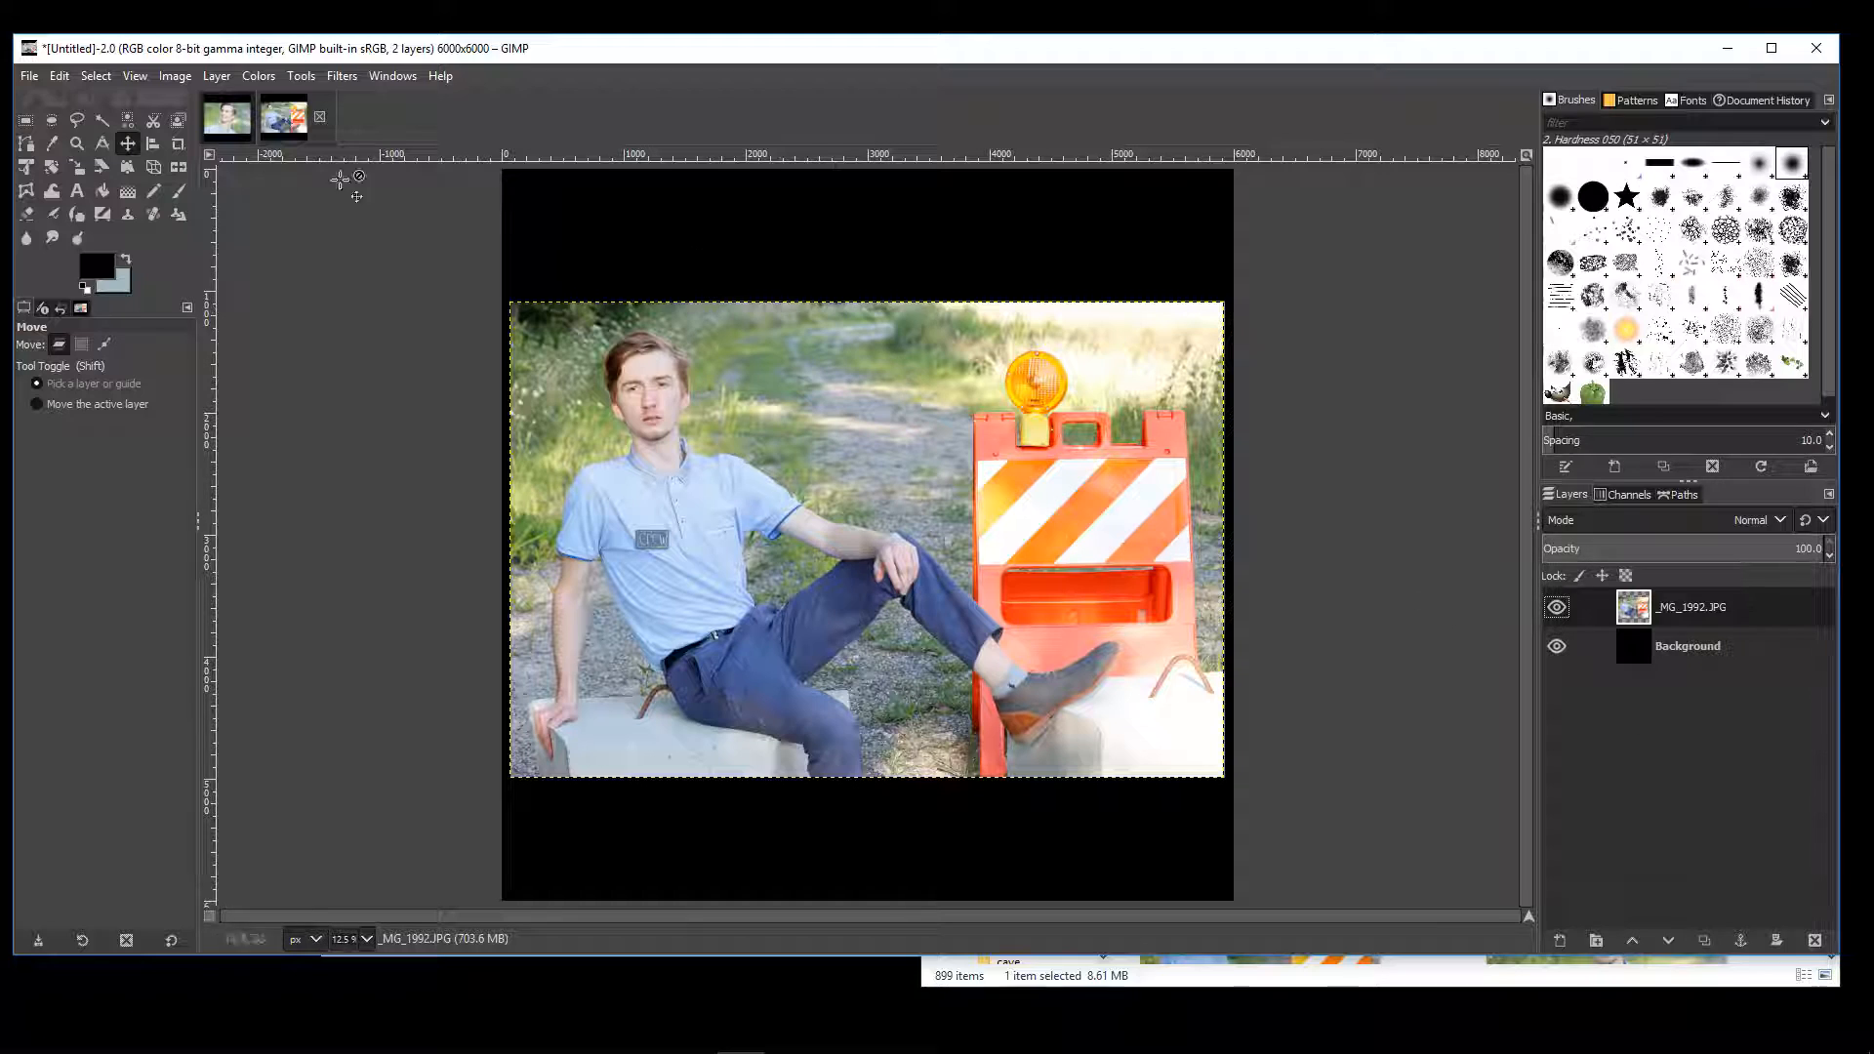
{"action": "left_click", "coordinate": [25, 120]}
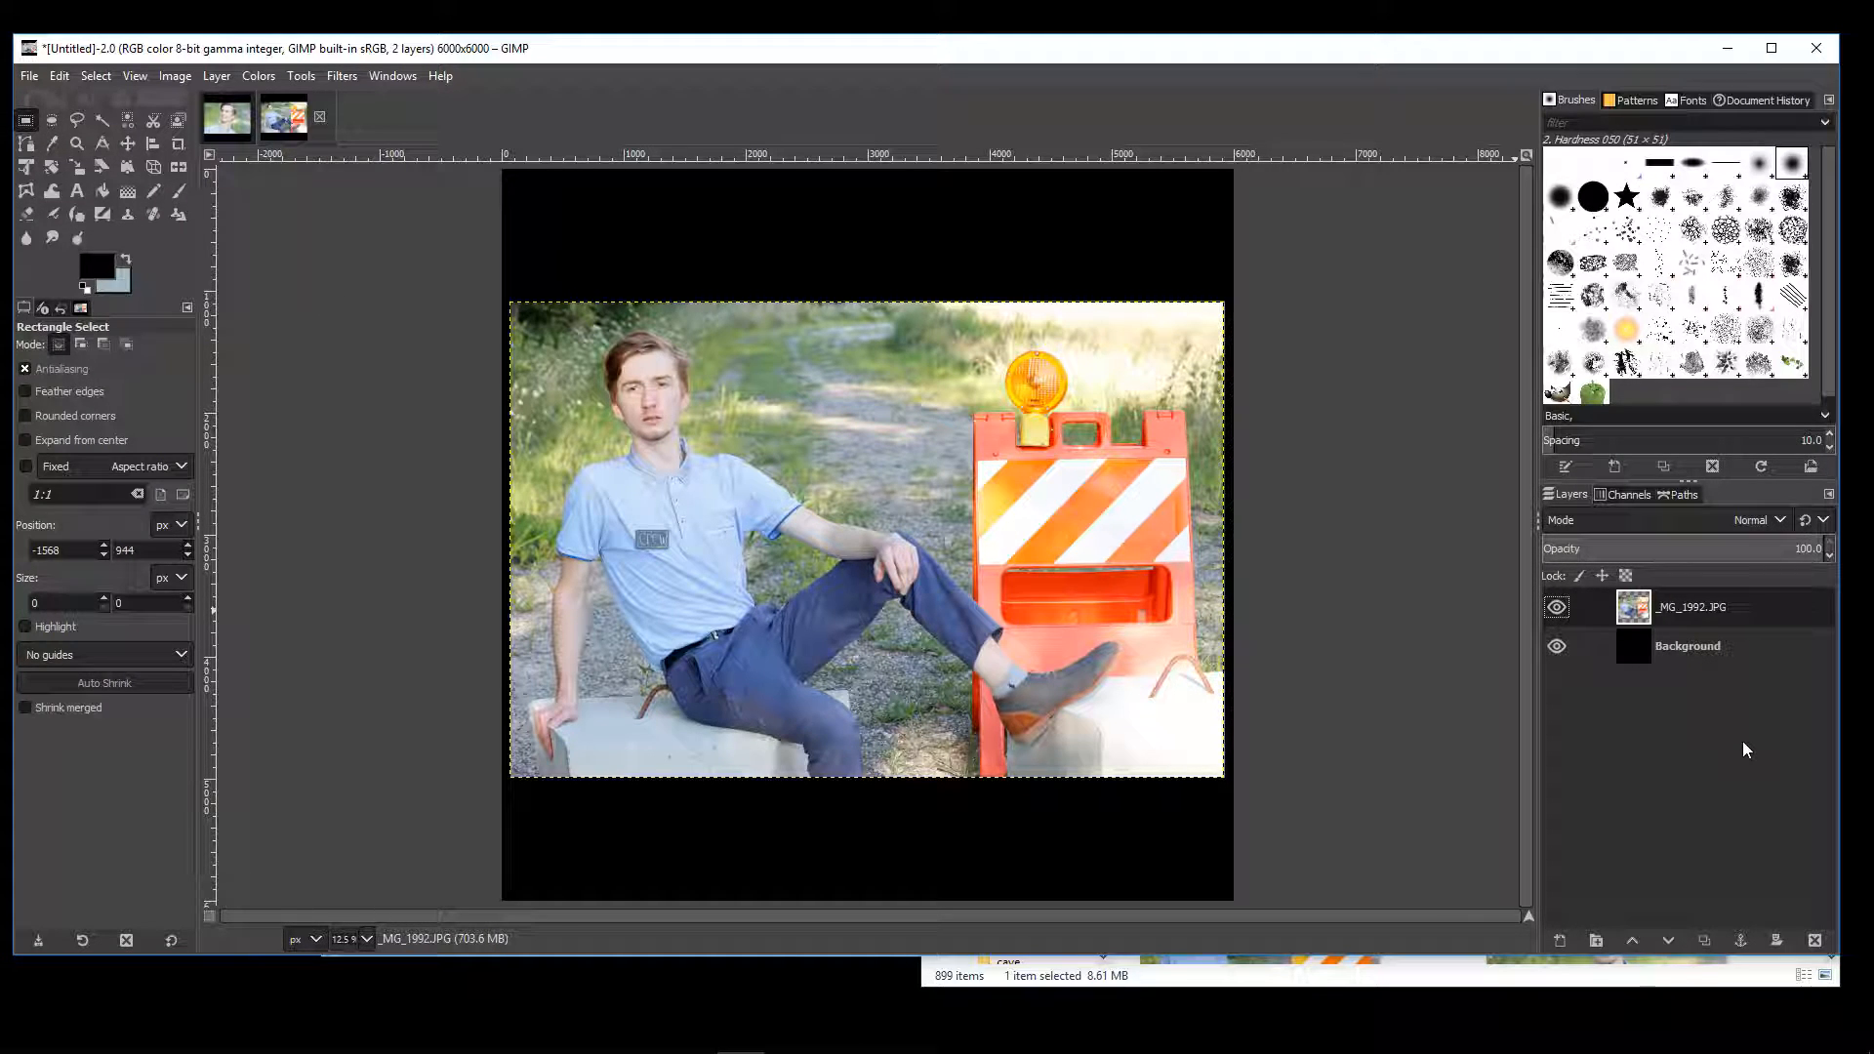
- Compare the _MG_1998 and _MG_1992 bordered images by alternating between them
{"action": "left_click", "coordinate": [238, 128]}
{"action": "left_click", "coordinate": [311, 133]}
{"action": "left_click", "coordinate": [236, 127]}
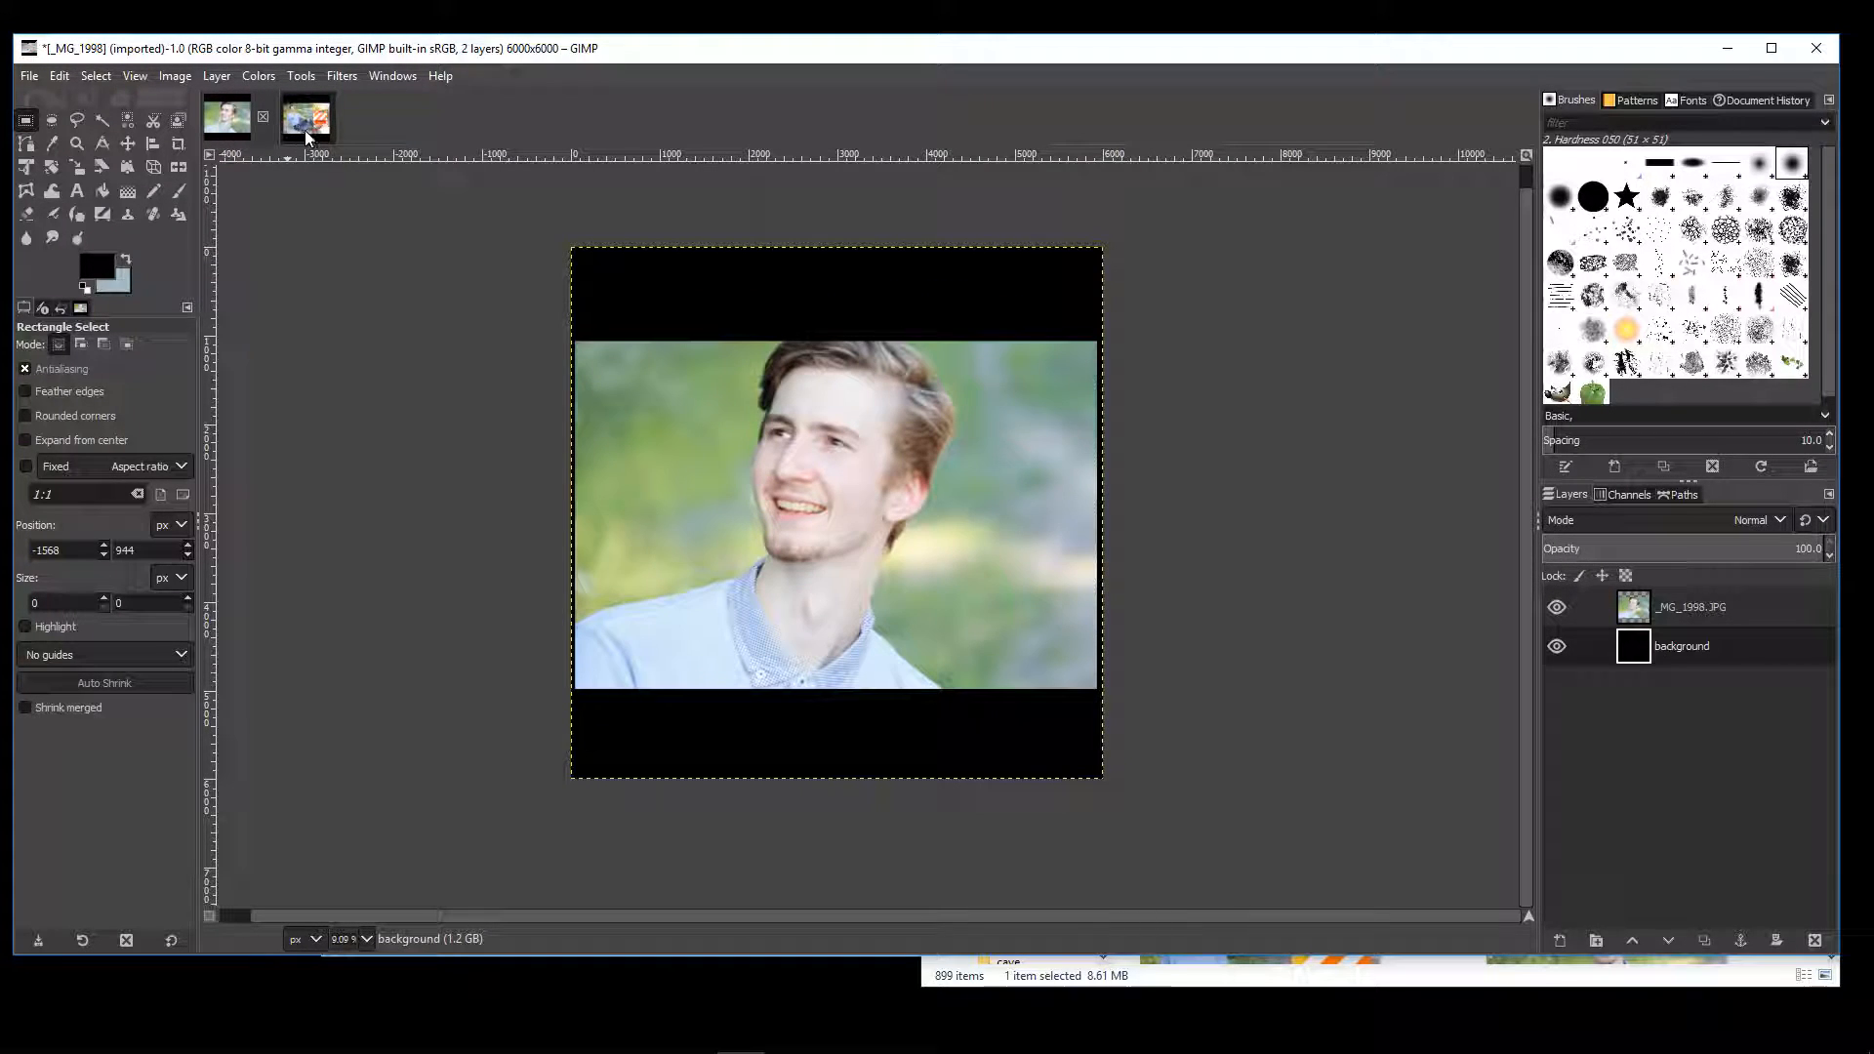
{"action": "left_click", "coordinate": [301, 128]}
{"action": "left_click", "coordinate": [234, 125]}
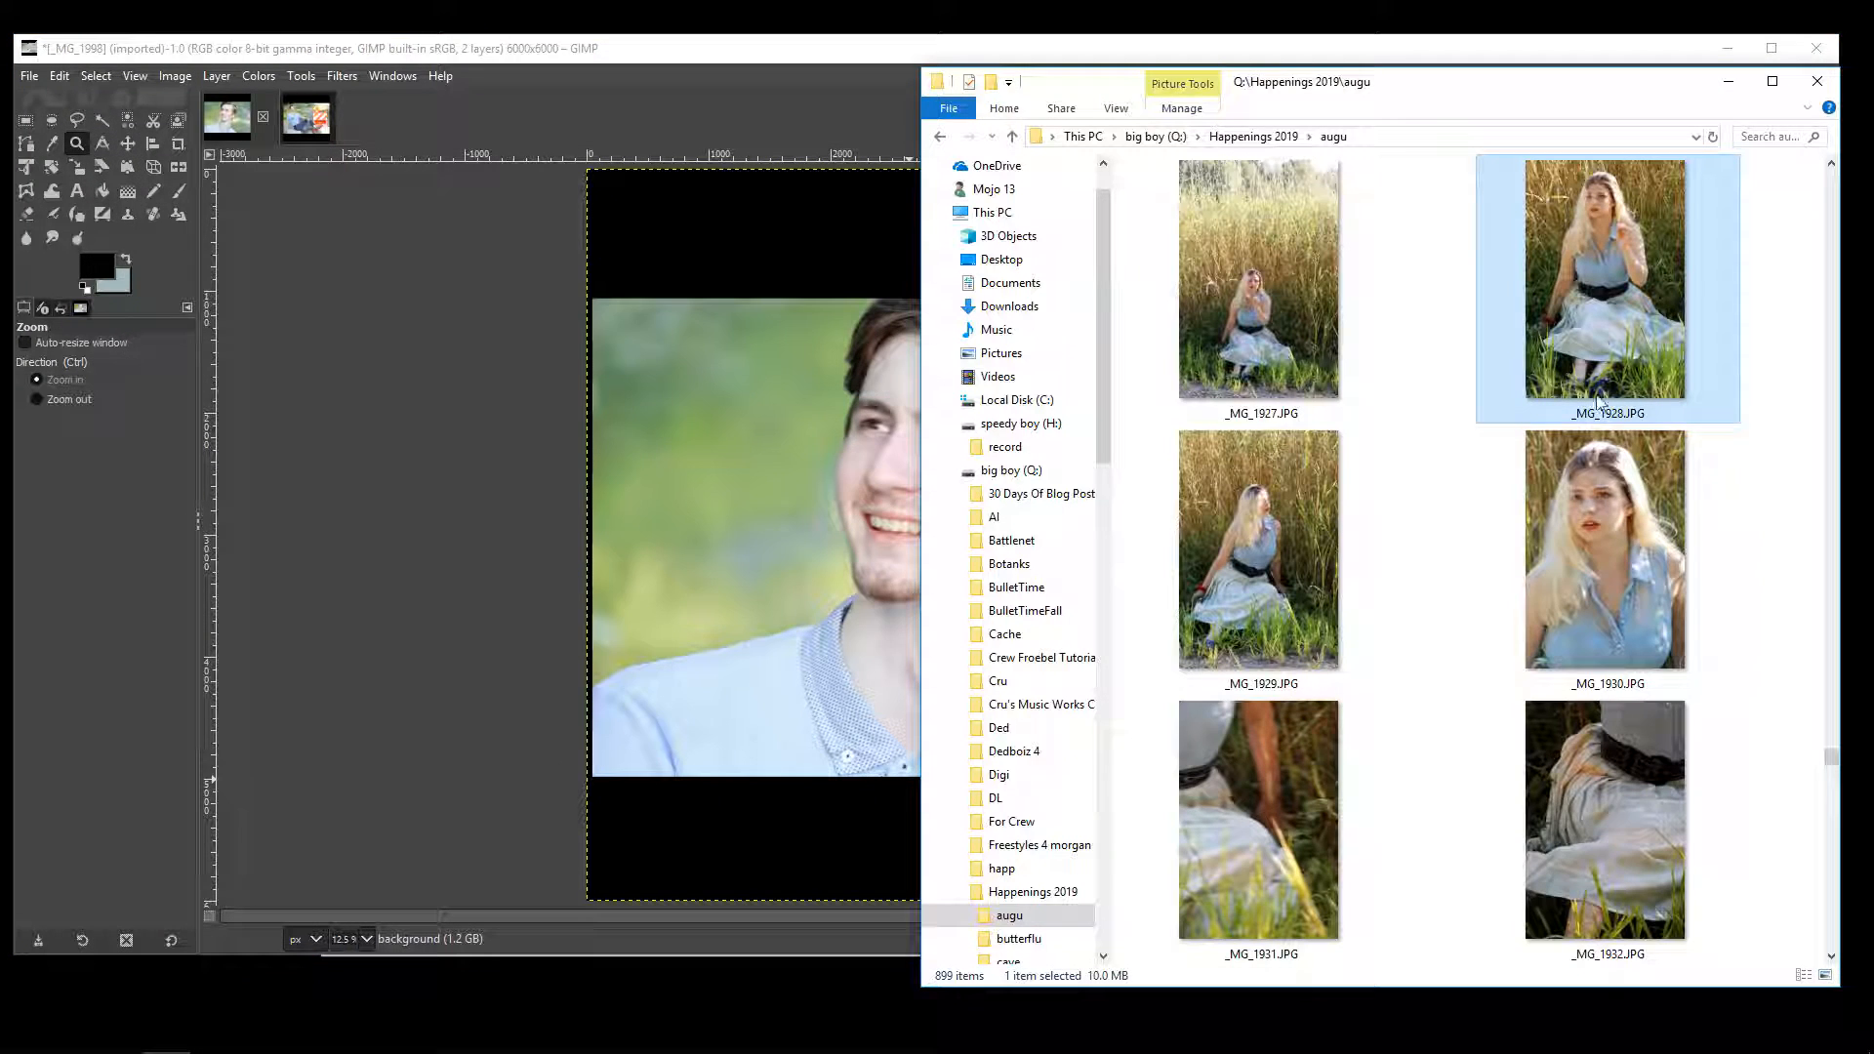
- Select the portrait-format photos _MG_1928.JPG and _MG_1930.JPG together in the augu folder and return to GIMP
{"action": "left_click", "coordinate": [1682, 539]}
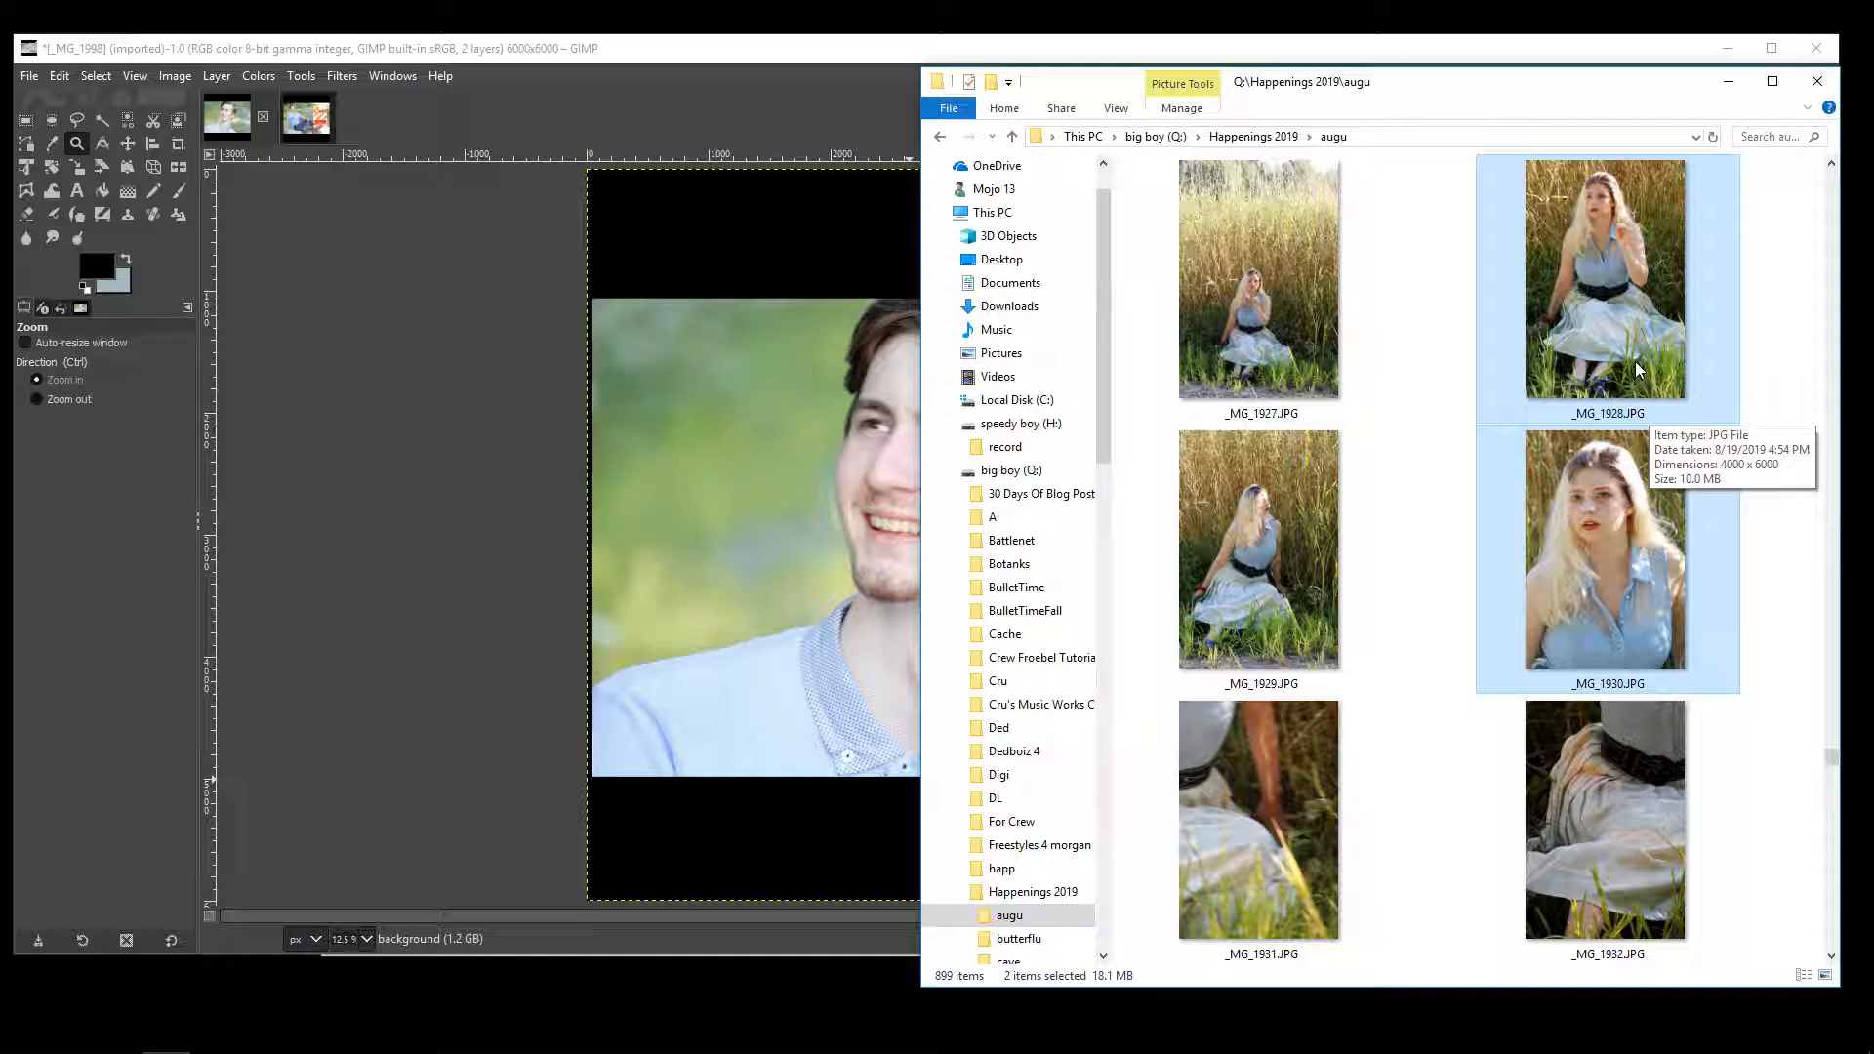
{"action": "left_click_drag", "start_coordinate": [465, 113], "coordinate": [1500, 283]}
{"action": "left_click", "coordinate": [840, 120]}
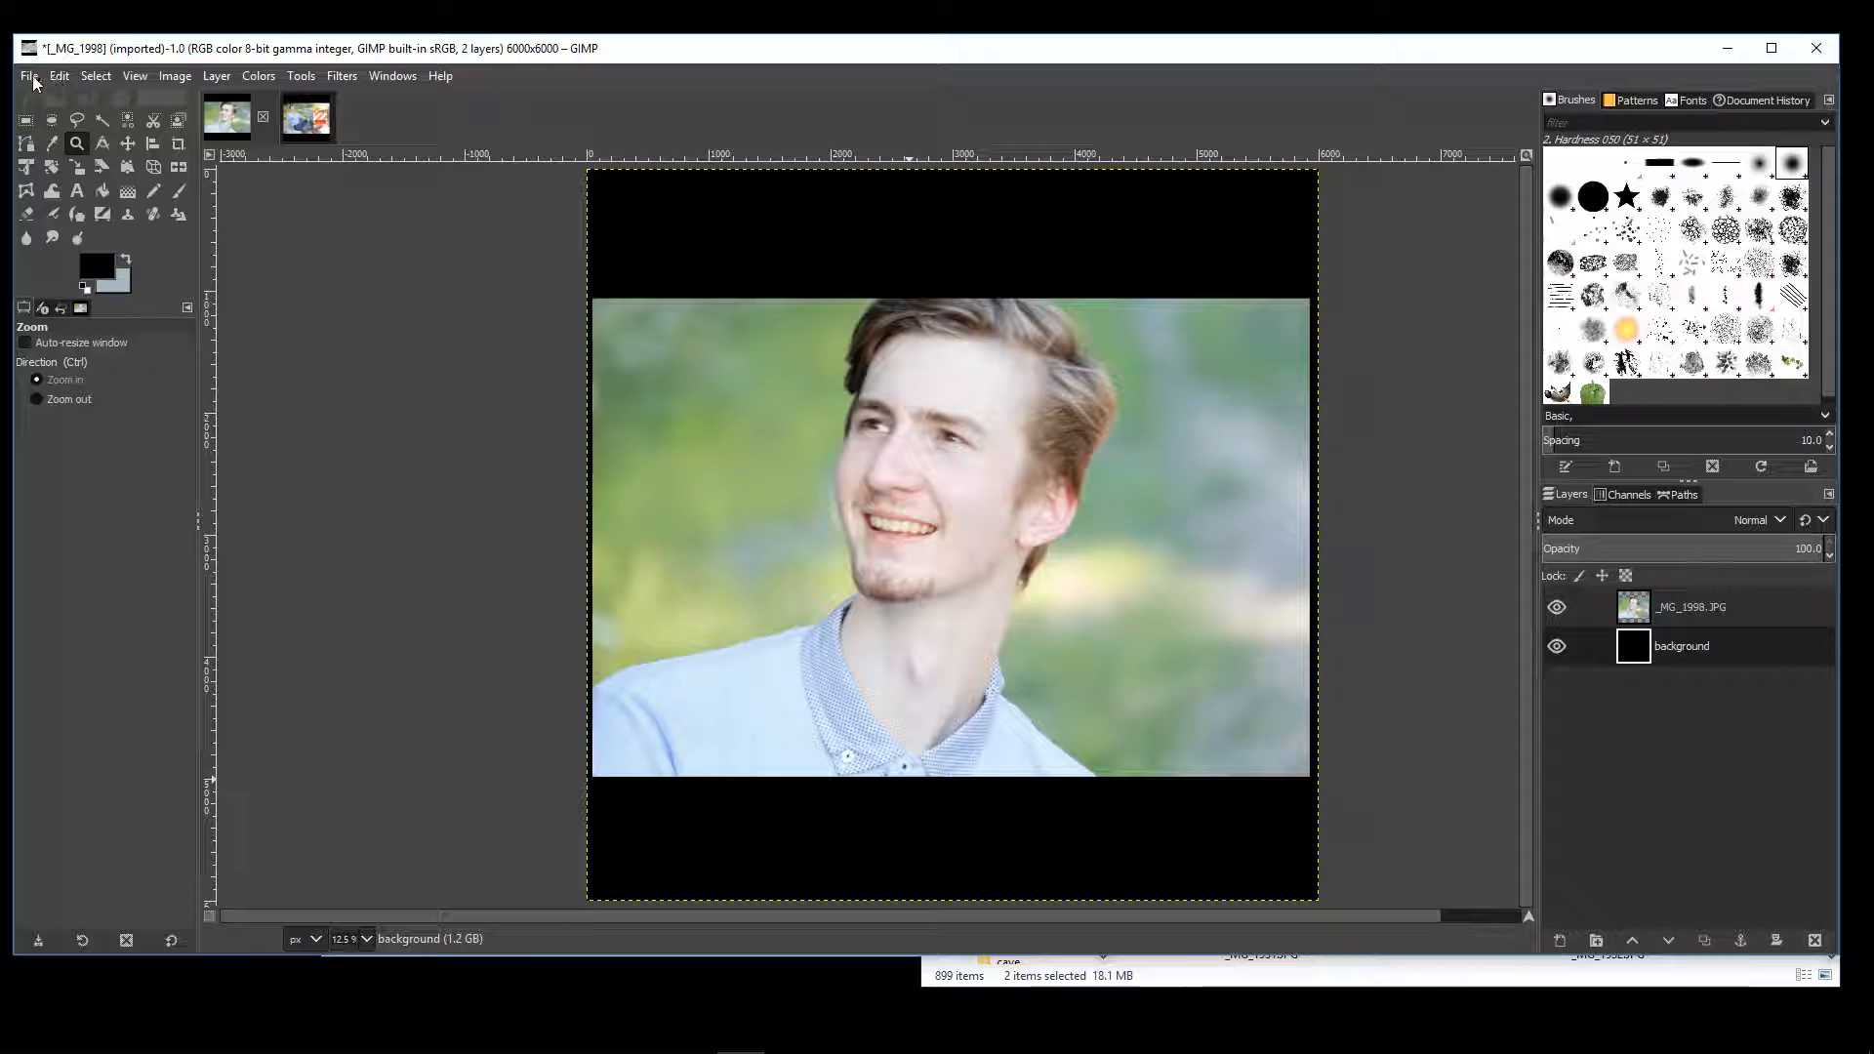
- Create another 6000 × 6000 px image and bucket-fill its Background layer with black
{"action": "left_click", "coordinate": [31, 76]}
{"action": "left_click", "coordinate": [49, 94]}
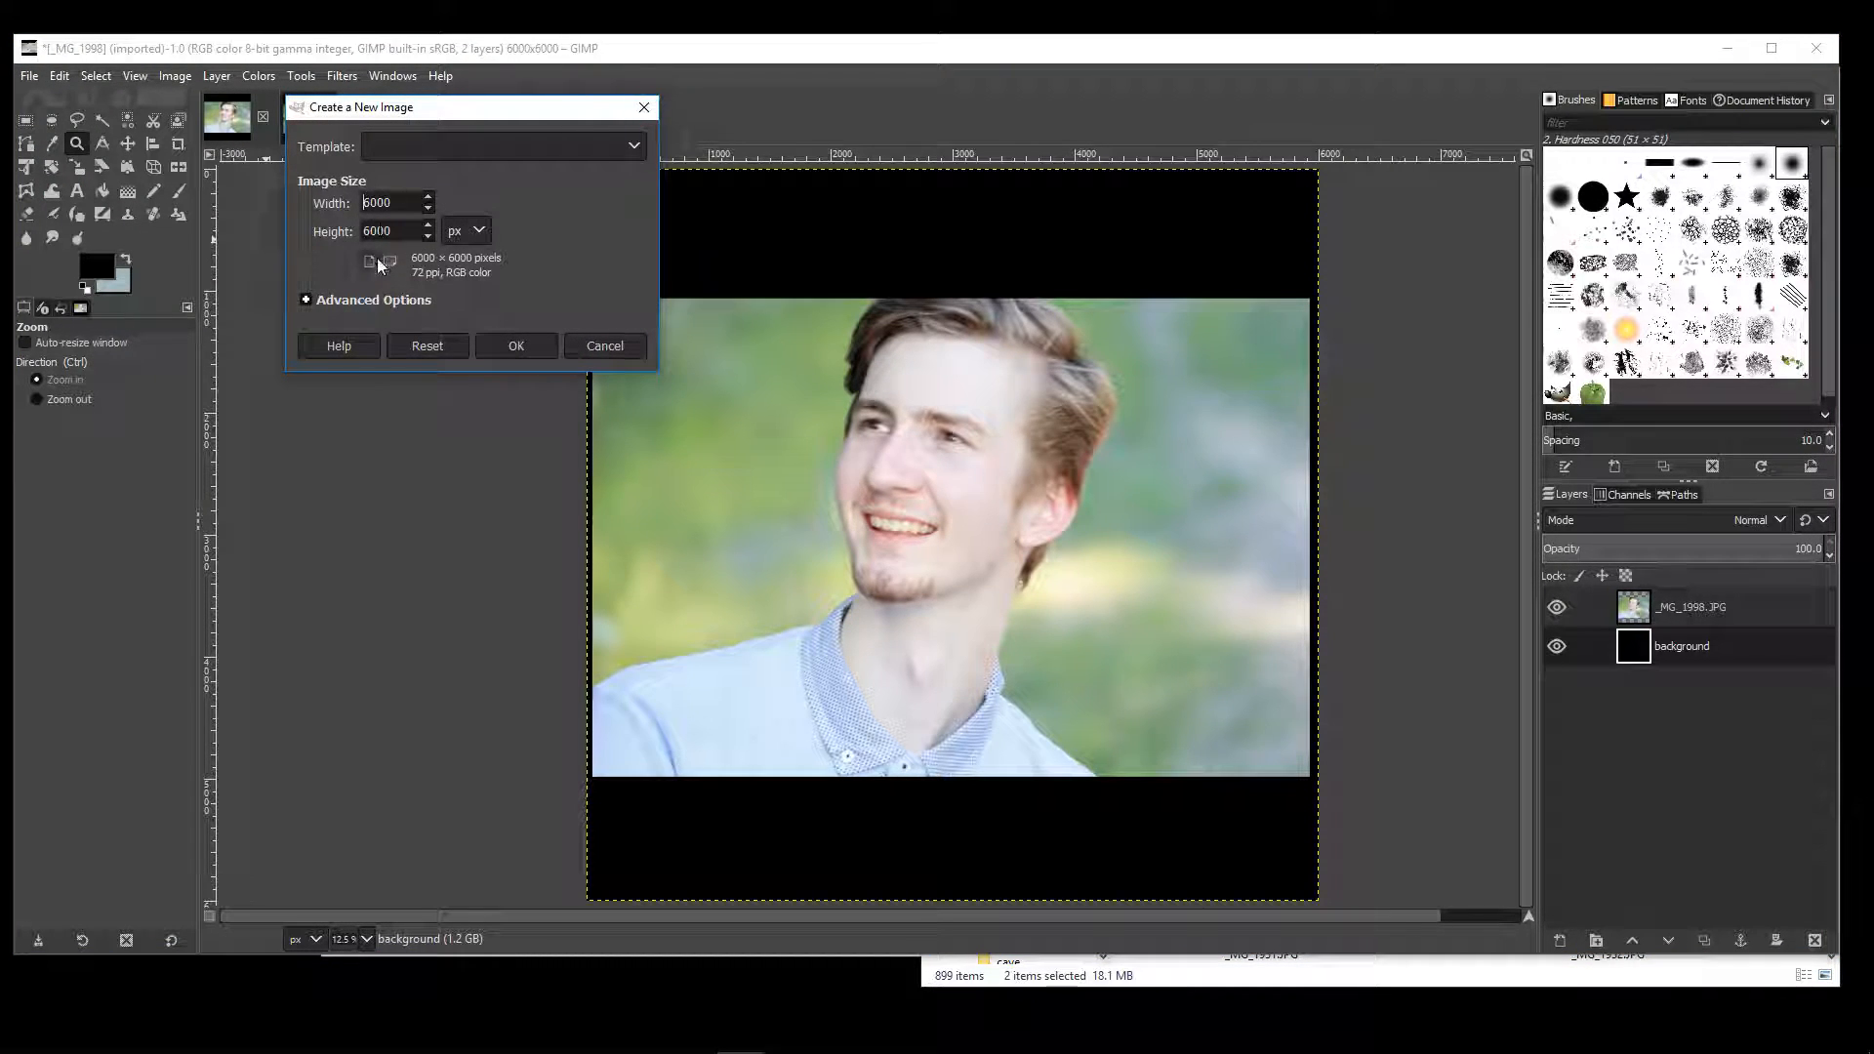
{"action": "left_click", "coordinate": [515, 344]}
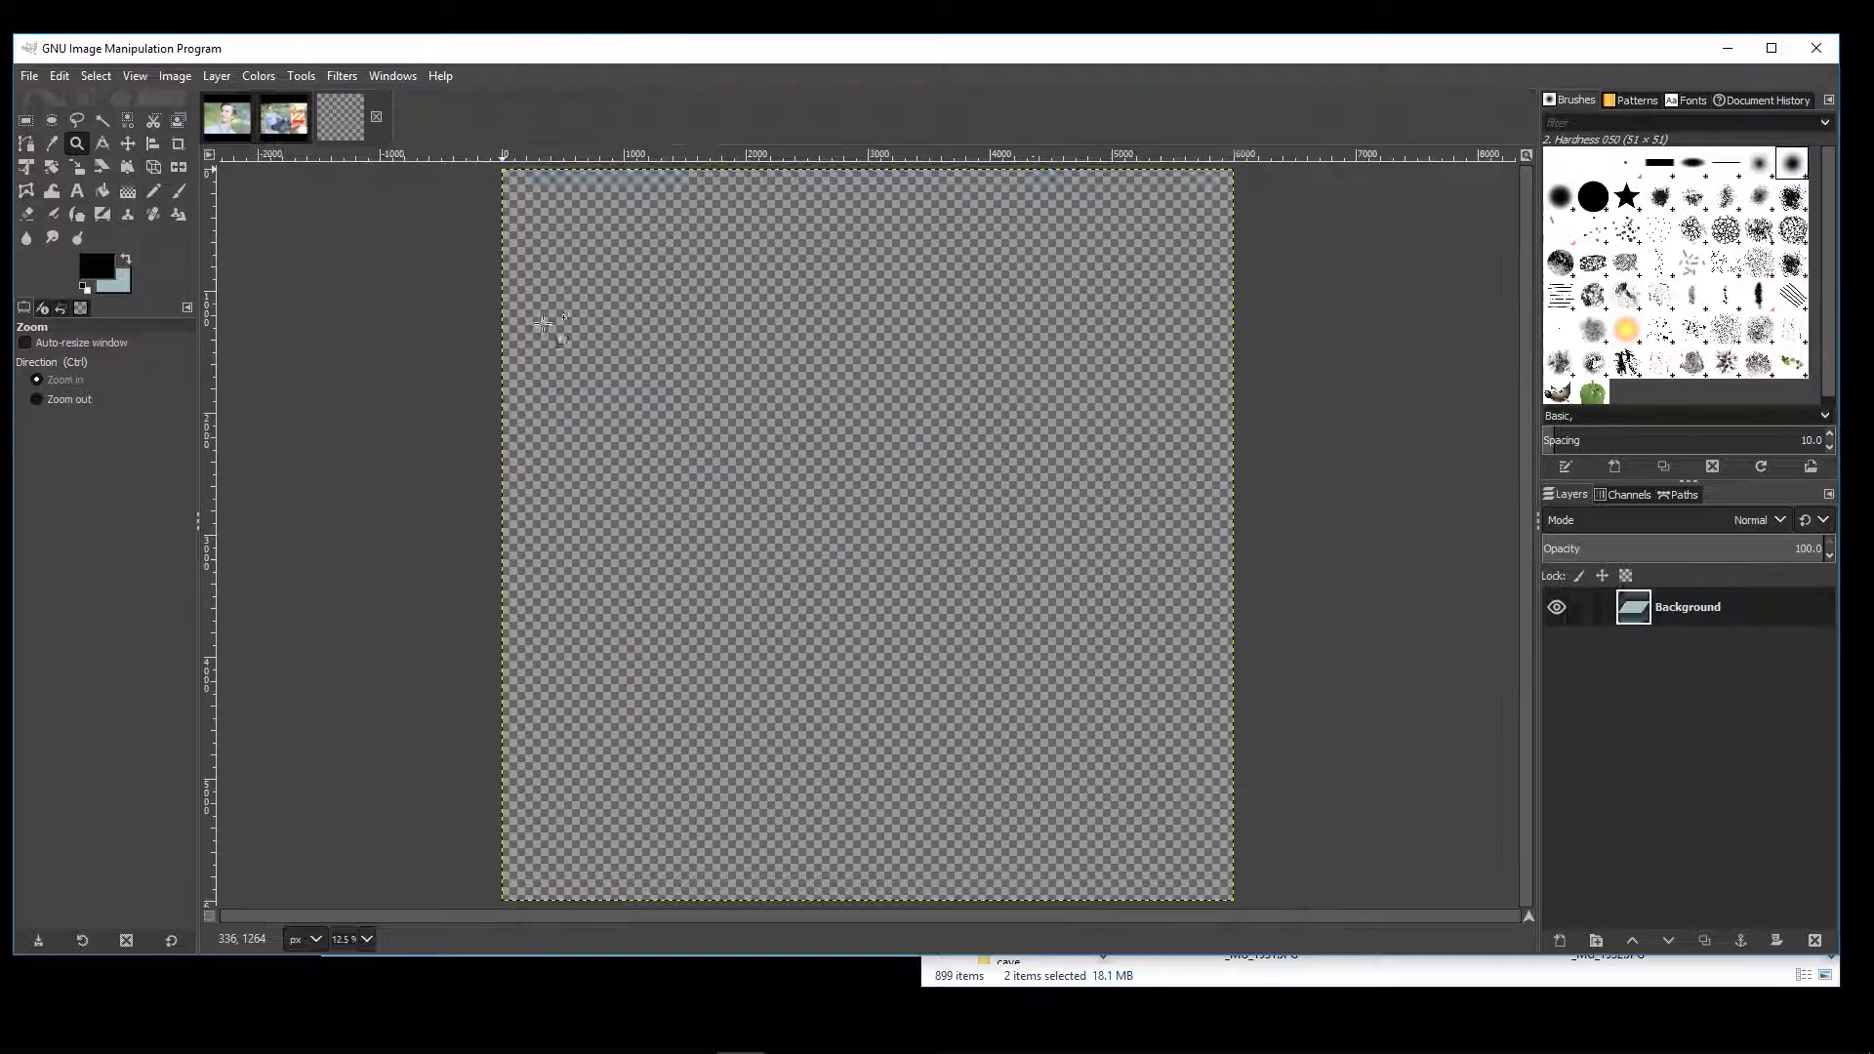
{"action": "left_click", "coordinate": [543, 333]}
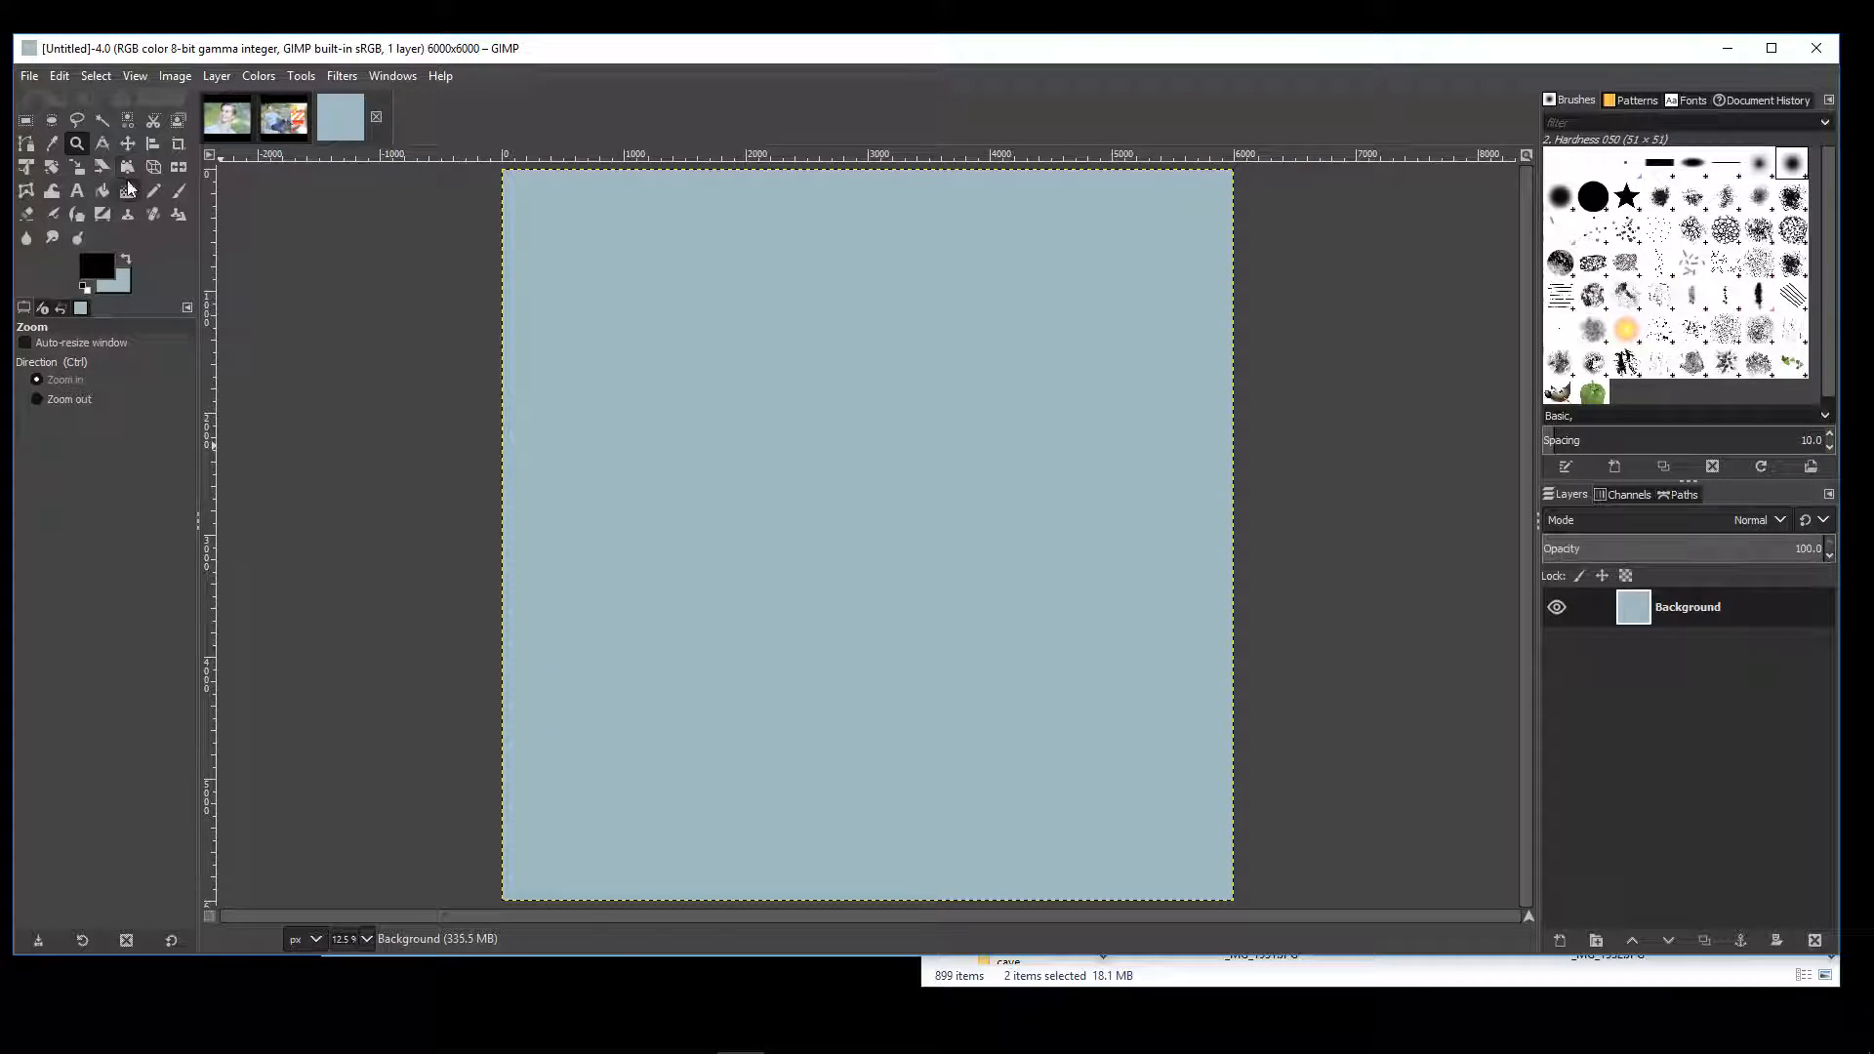
{"action": "left_click", "coordinate": [102, 191]}
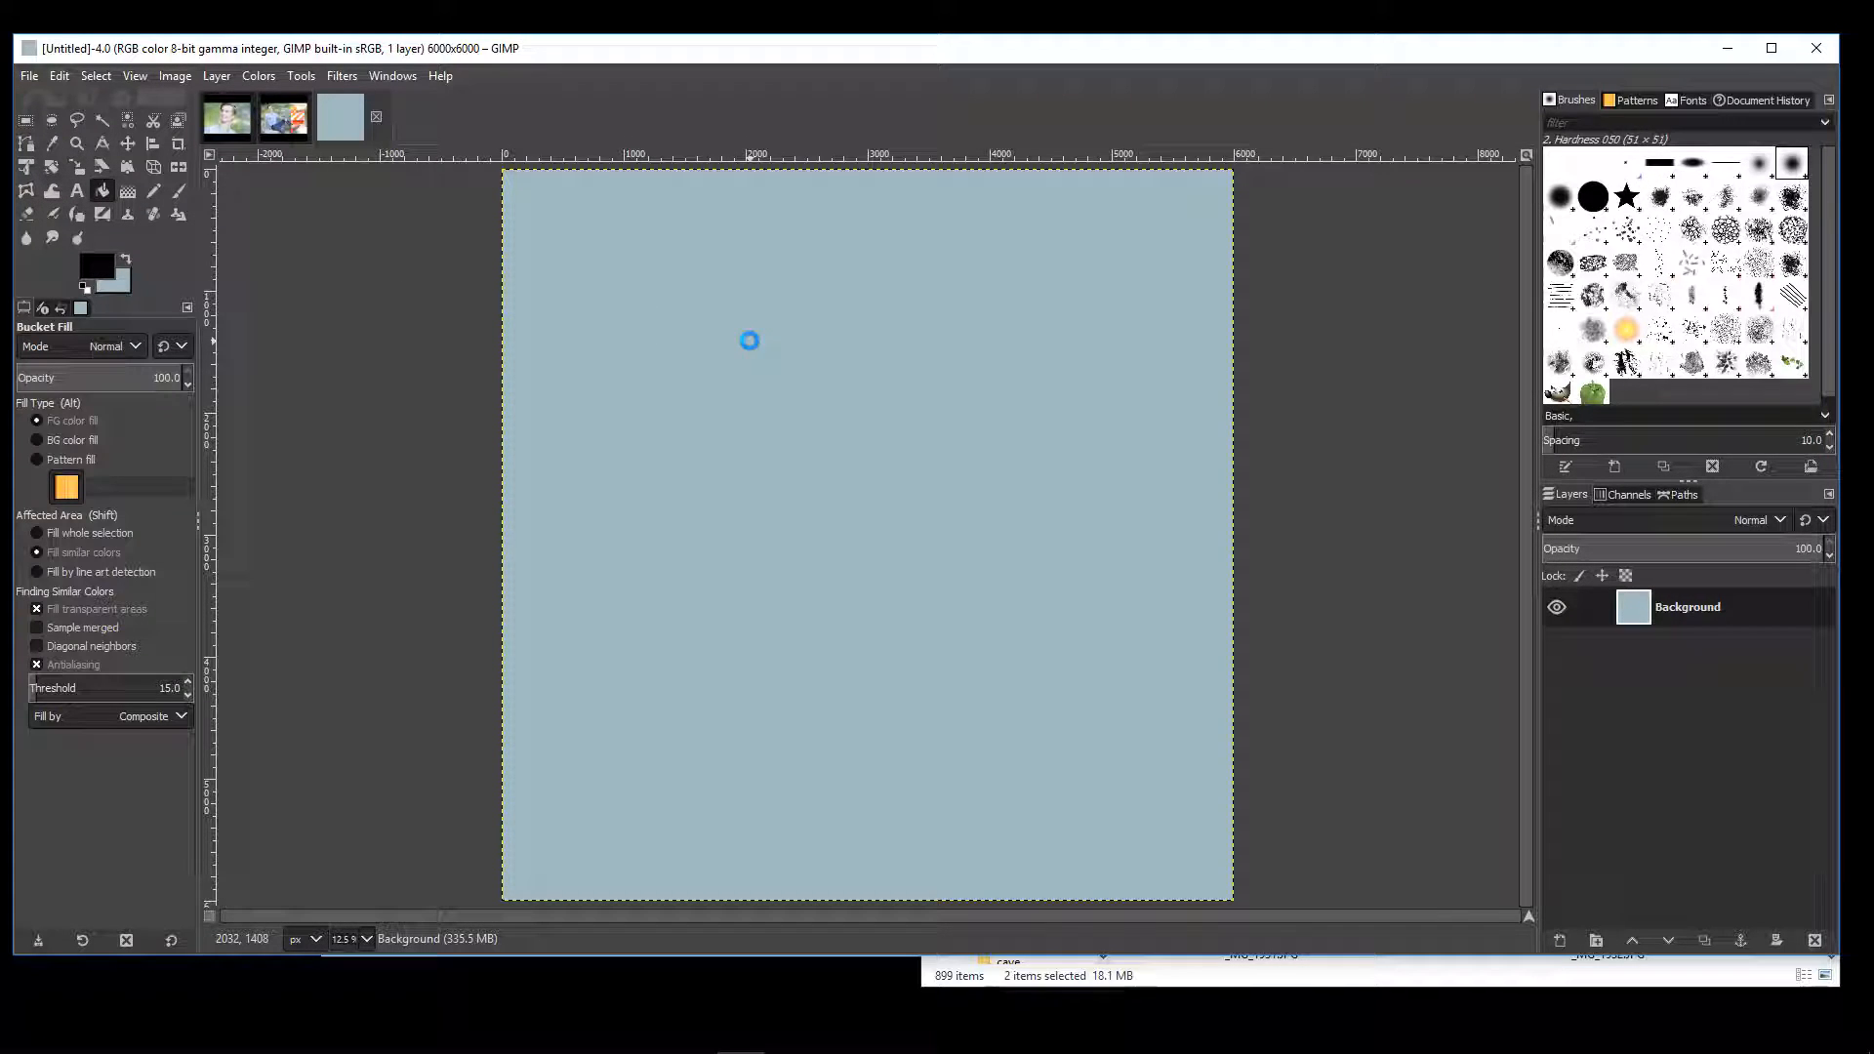
{"action": "left_click", "coordinate": [859, 537]}
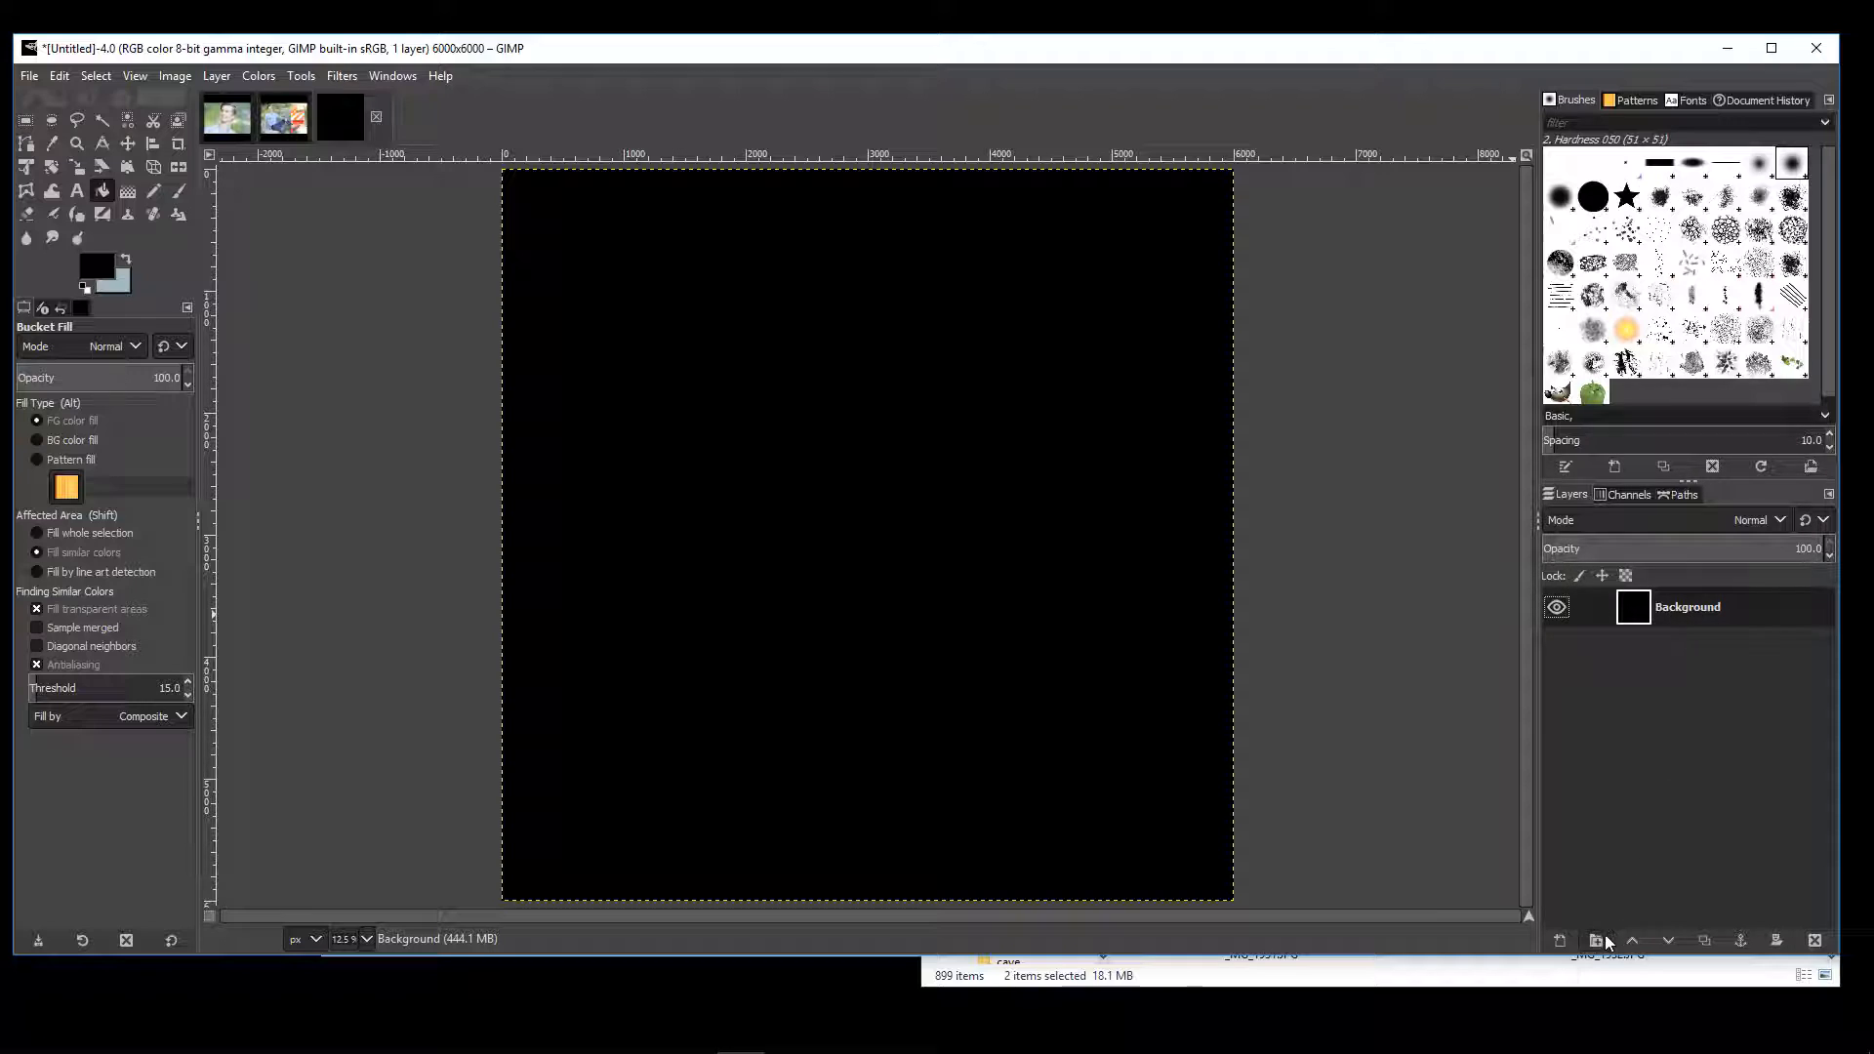
- Add _MG_1928.JPG and _MG_1930.JPG from the augu folder as layers, rotating both by Exif orientation and converting them to GIMP built-in sRGB
{"action": "left_click", "coordinate": [210, 1032]}
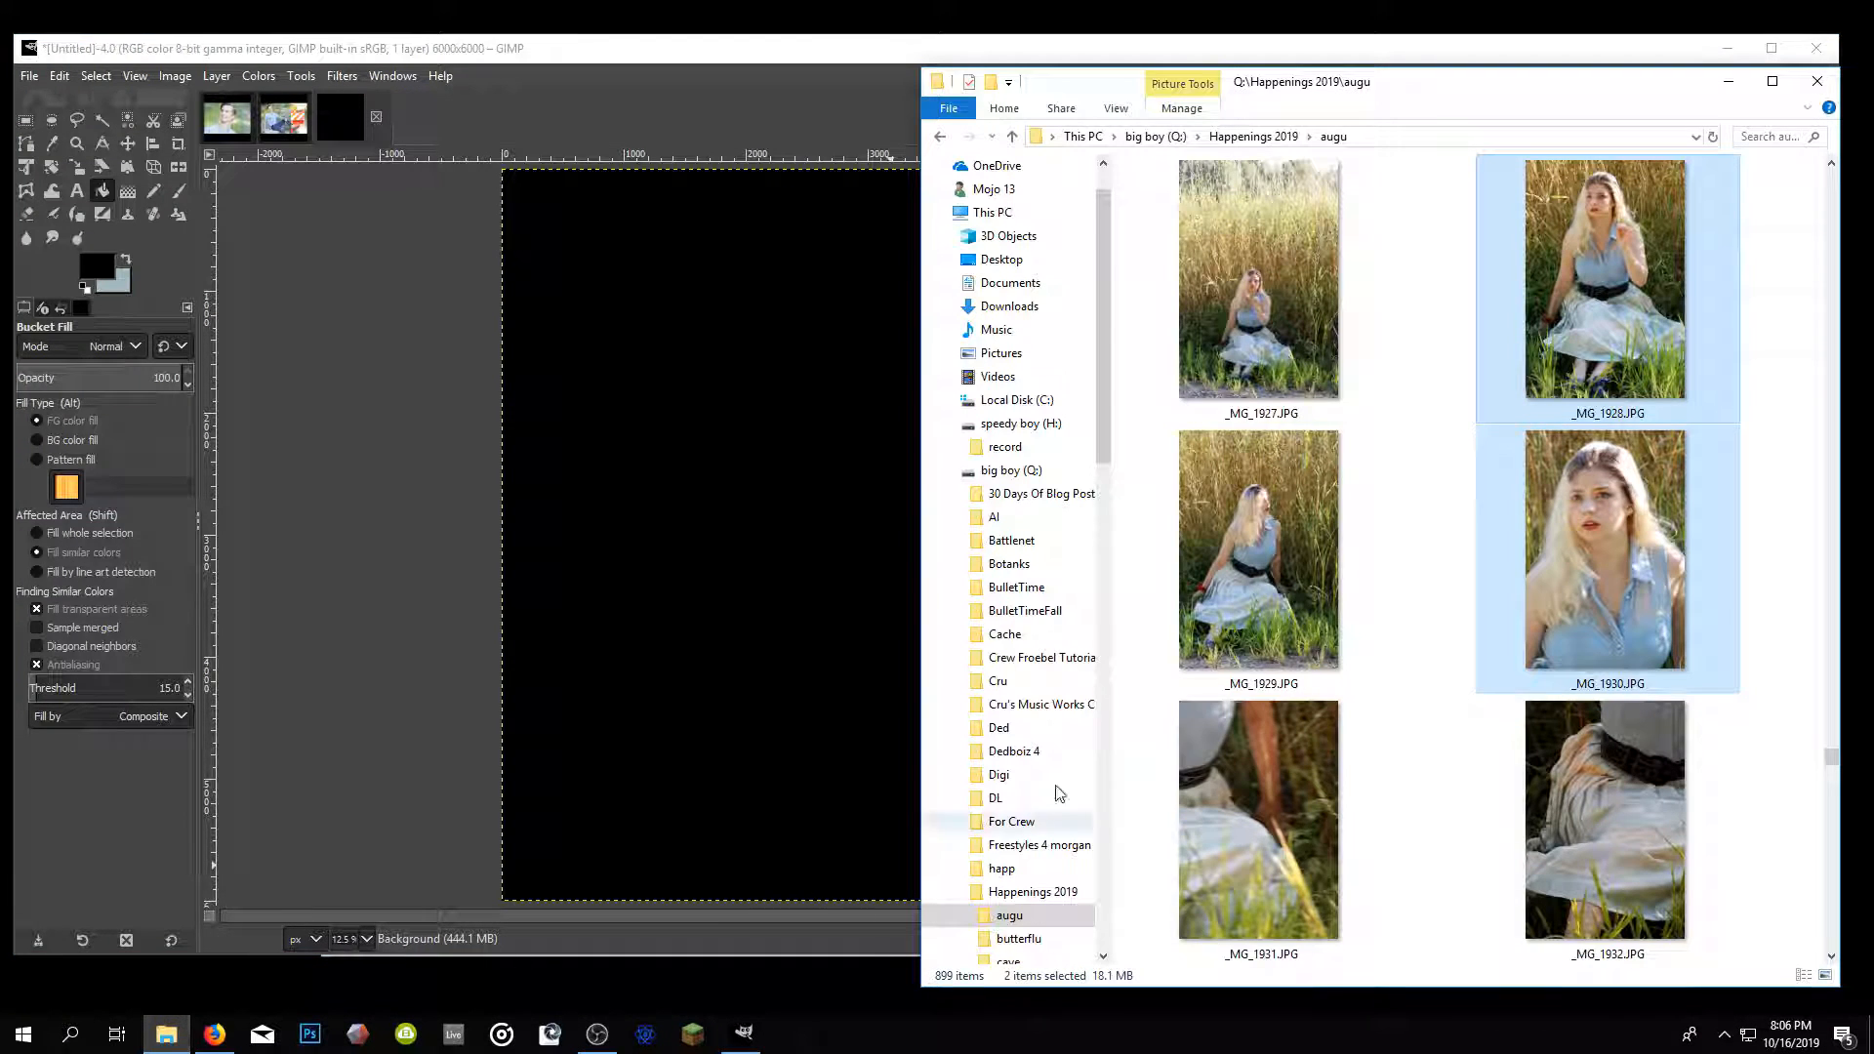
{"action": "left_click_drag", "start_coordinate": [1633, 339], "coordinate": [724, 488]}
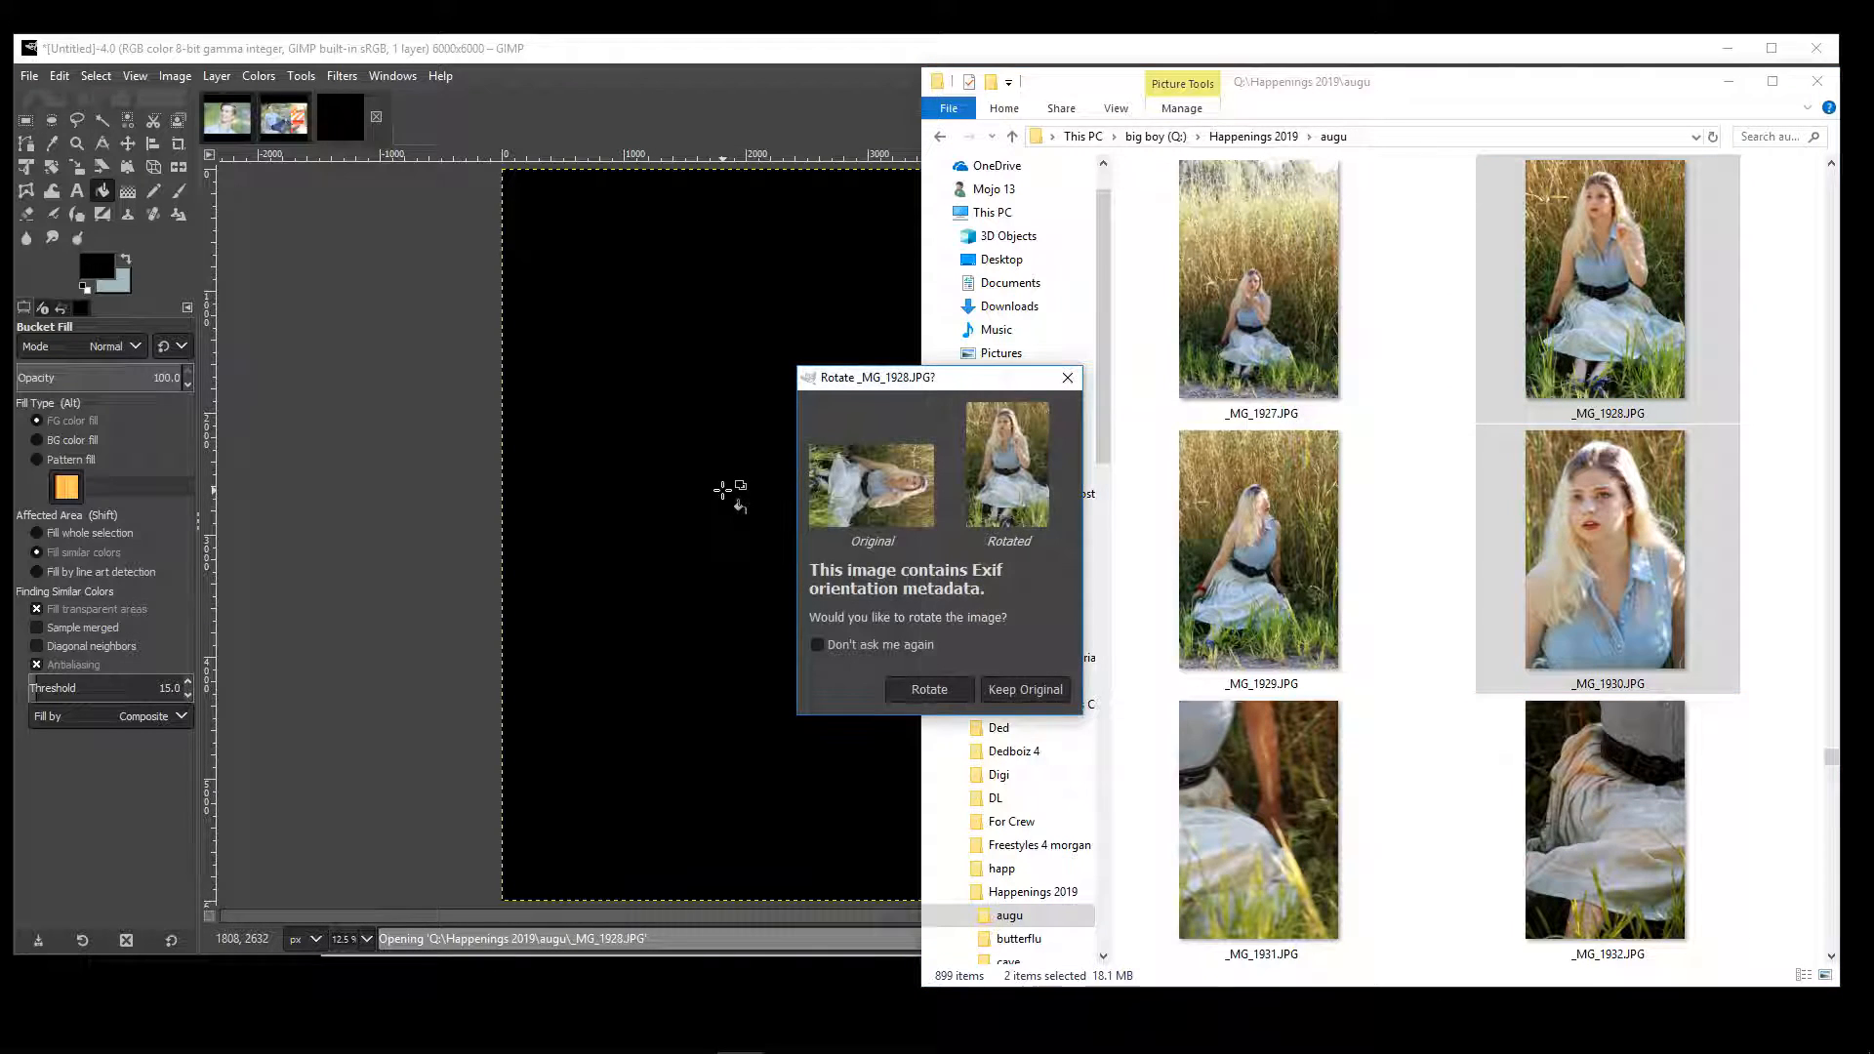
{"action": "left_click", "coordinate": [947, 693]}
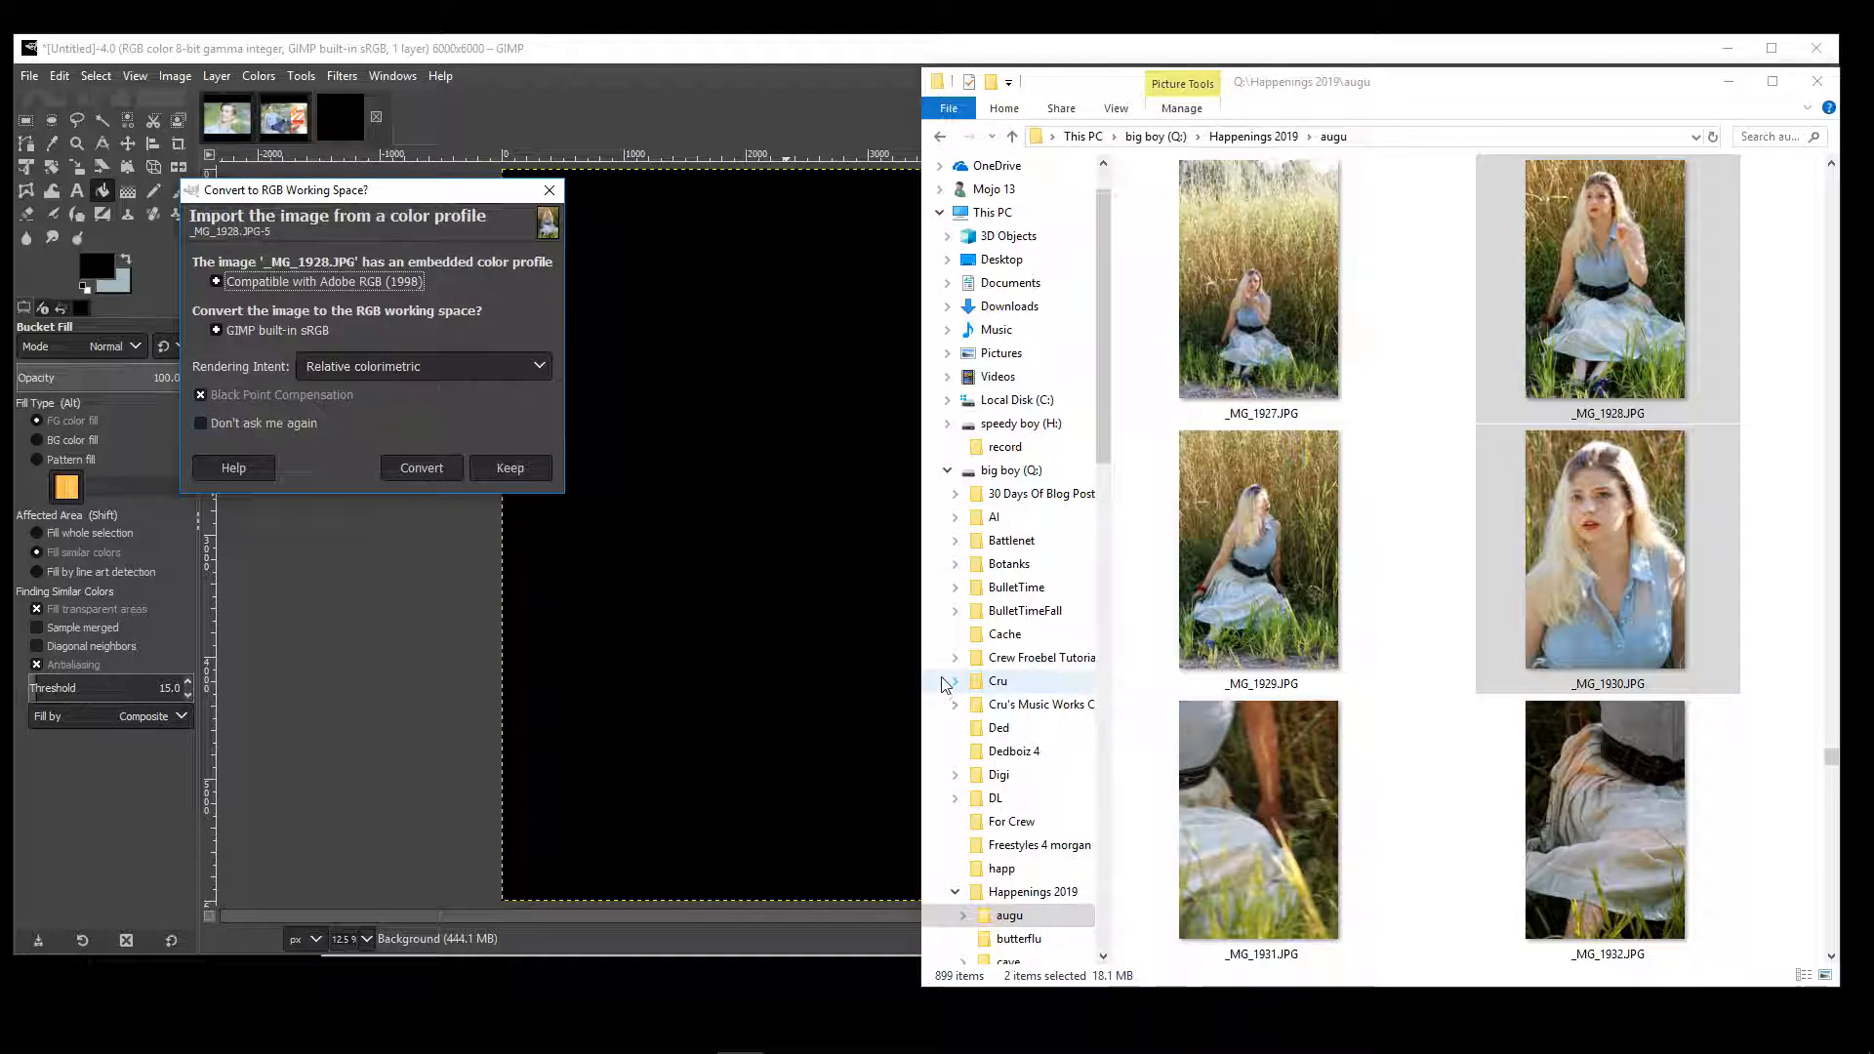
{"action": "left_click", "coordinate": [408, 466]}
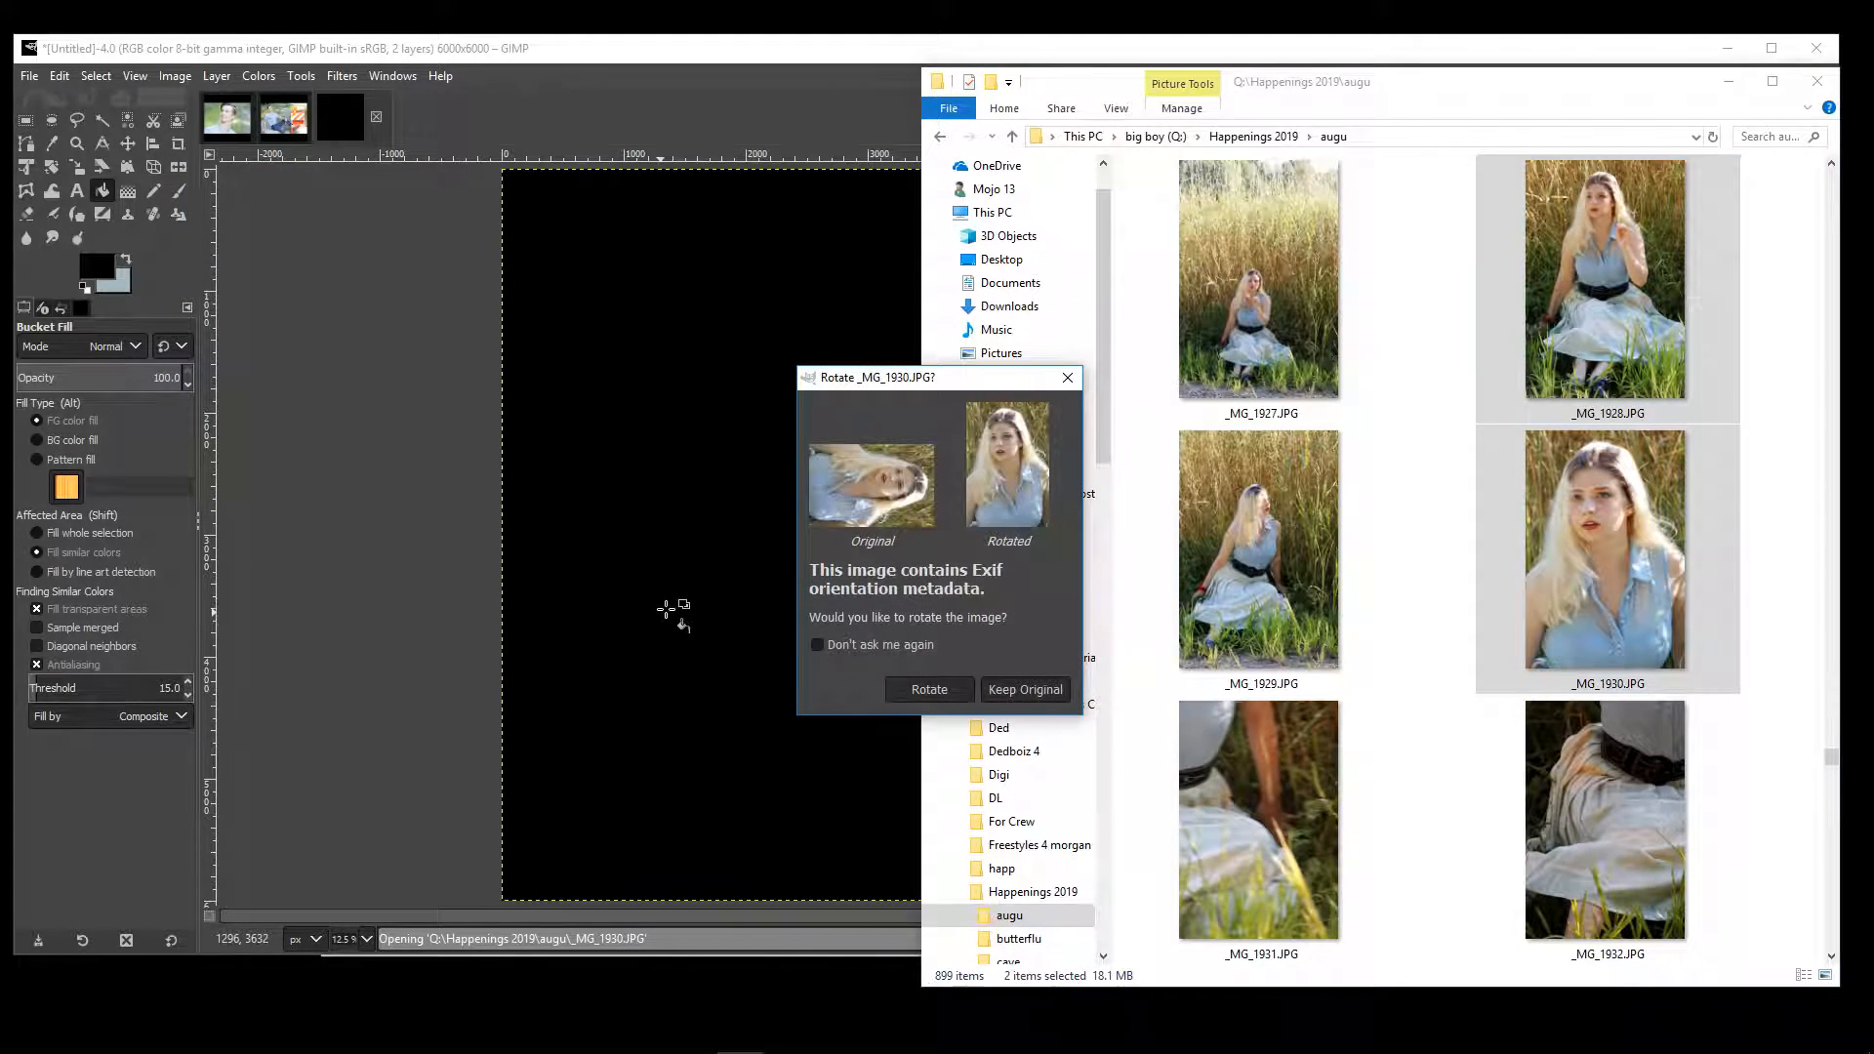
{"action": "left_click", "coordinate": [925, 690]}
{"action": "left_click", "coordinate": [466, 511]}
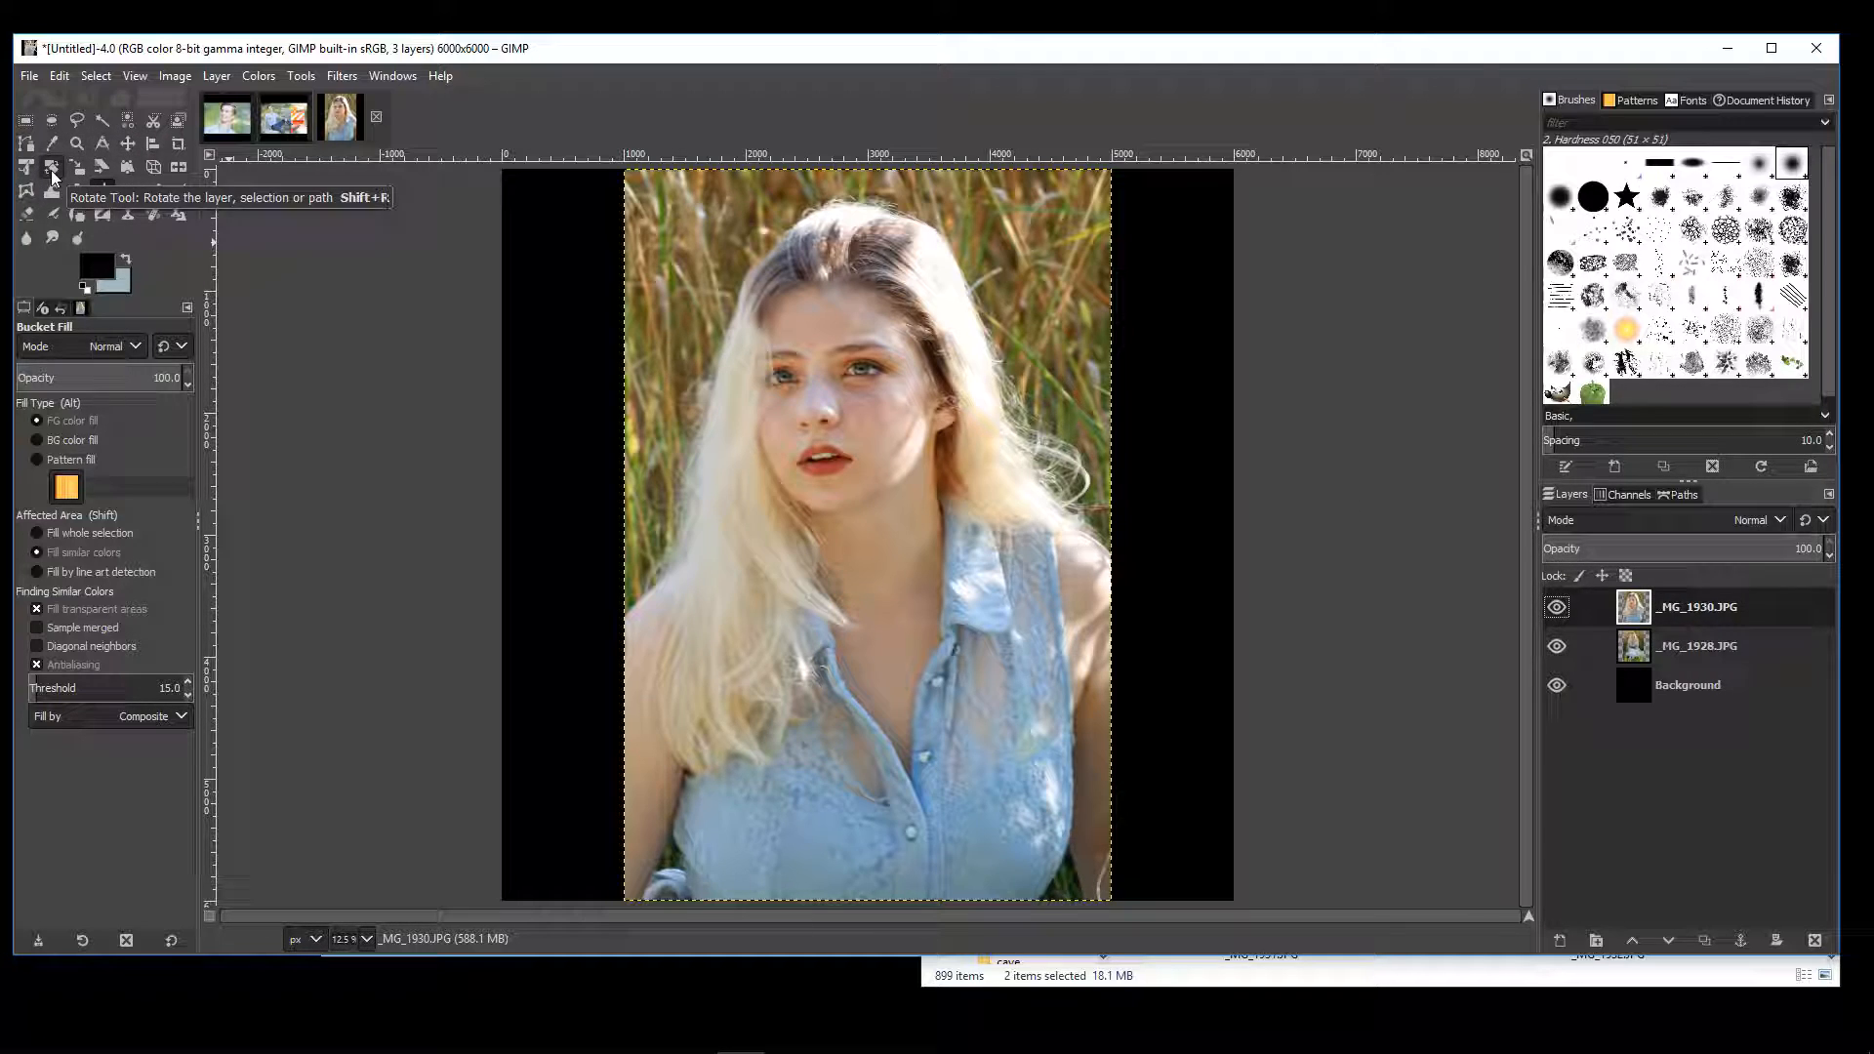
- Scale the _MG_1930.JPG layer to about 2250 × 3375 px and move it to the right half of the canvas
{"action": "left_click", "coordinate": [77, 167]}
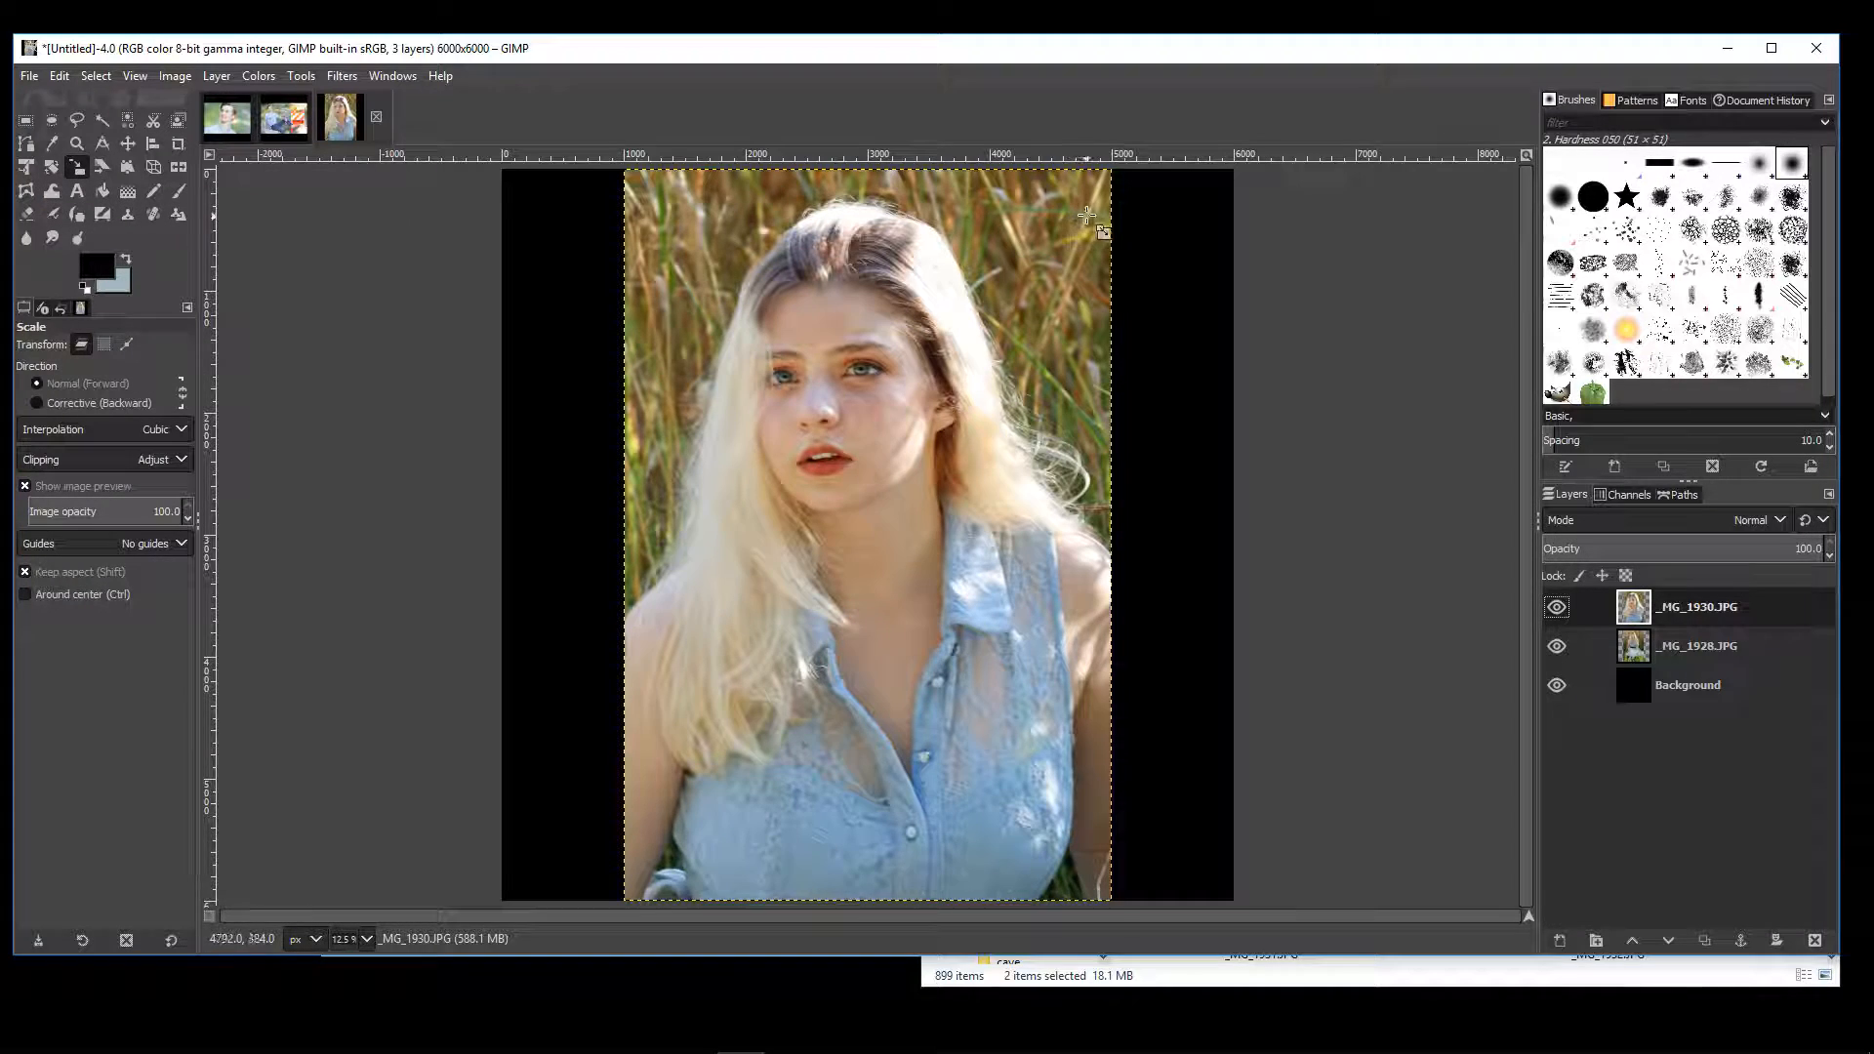
{"action": "left_click", "coordinate": [1086, 215]}
{"action": "left_click_drag", "start_coordinate": [1087, 215], "coordinate": [900, 491]}
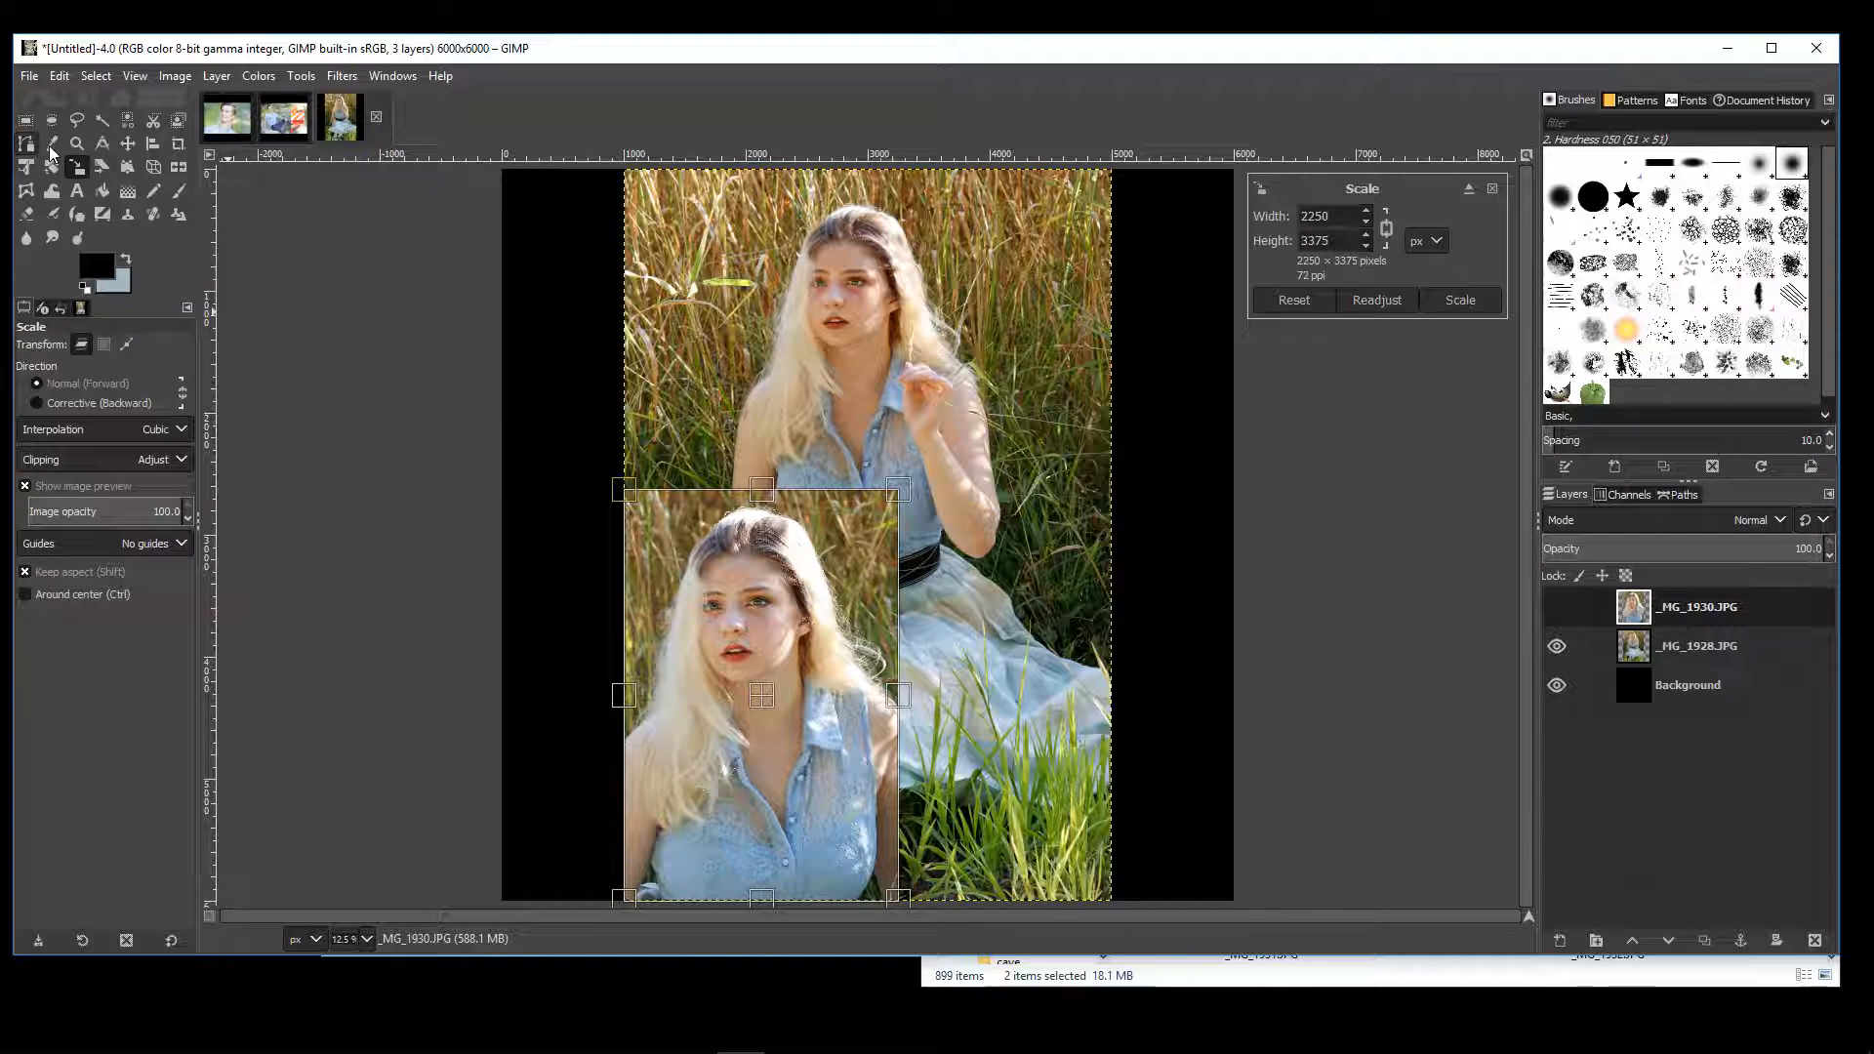
{"action": "left_click", "coordinate": [128, 143]}
{"action": "left_click_drag", "start_coordinate": [812, 569], "coordinate": [1097, 433]}
- Scale the _MG_1928.JPG layer to about 2326 × 3489 px and place it beside the close-up portrait, with their upper edges roughly level
{"action": "left_click", "coordinate": [1645, 642]}
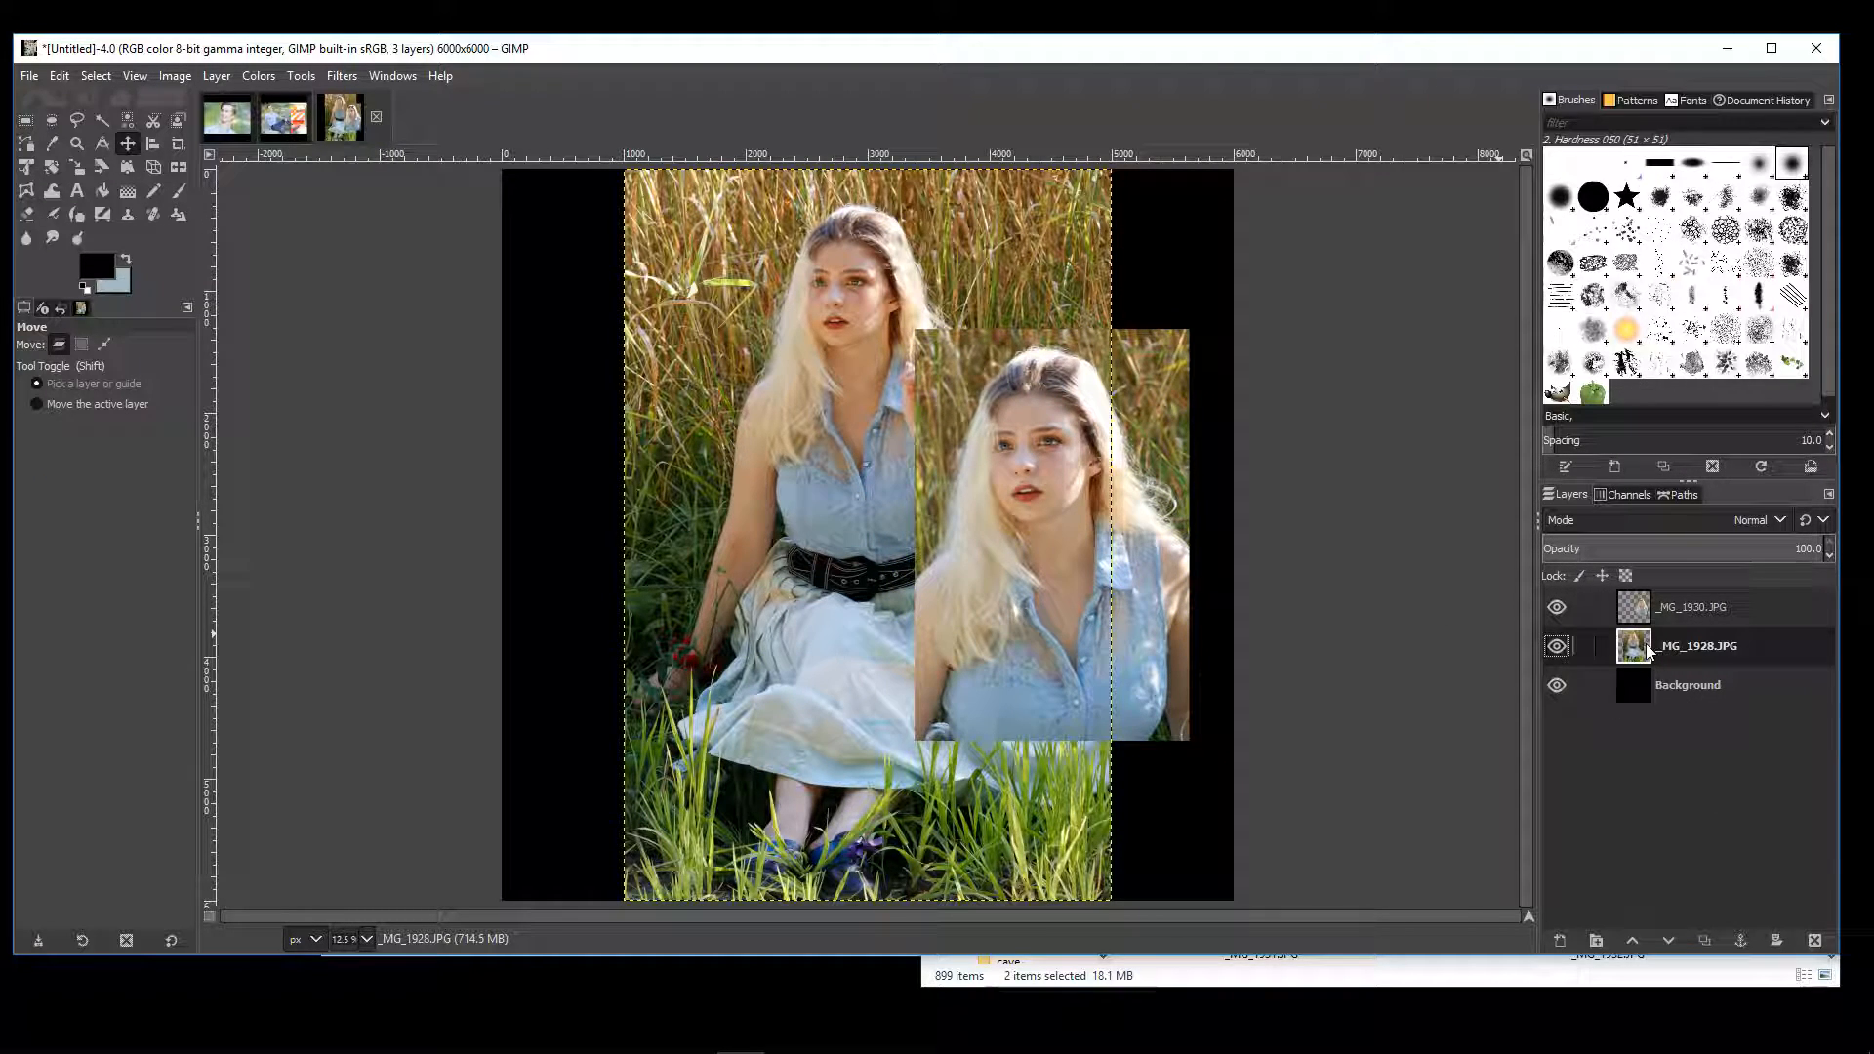
{"action": "left_click", "coordinate": [82, 173]}
{"action": "left_click", "coordinate": [1100, 173]}
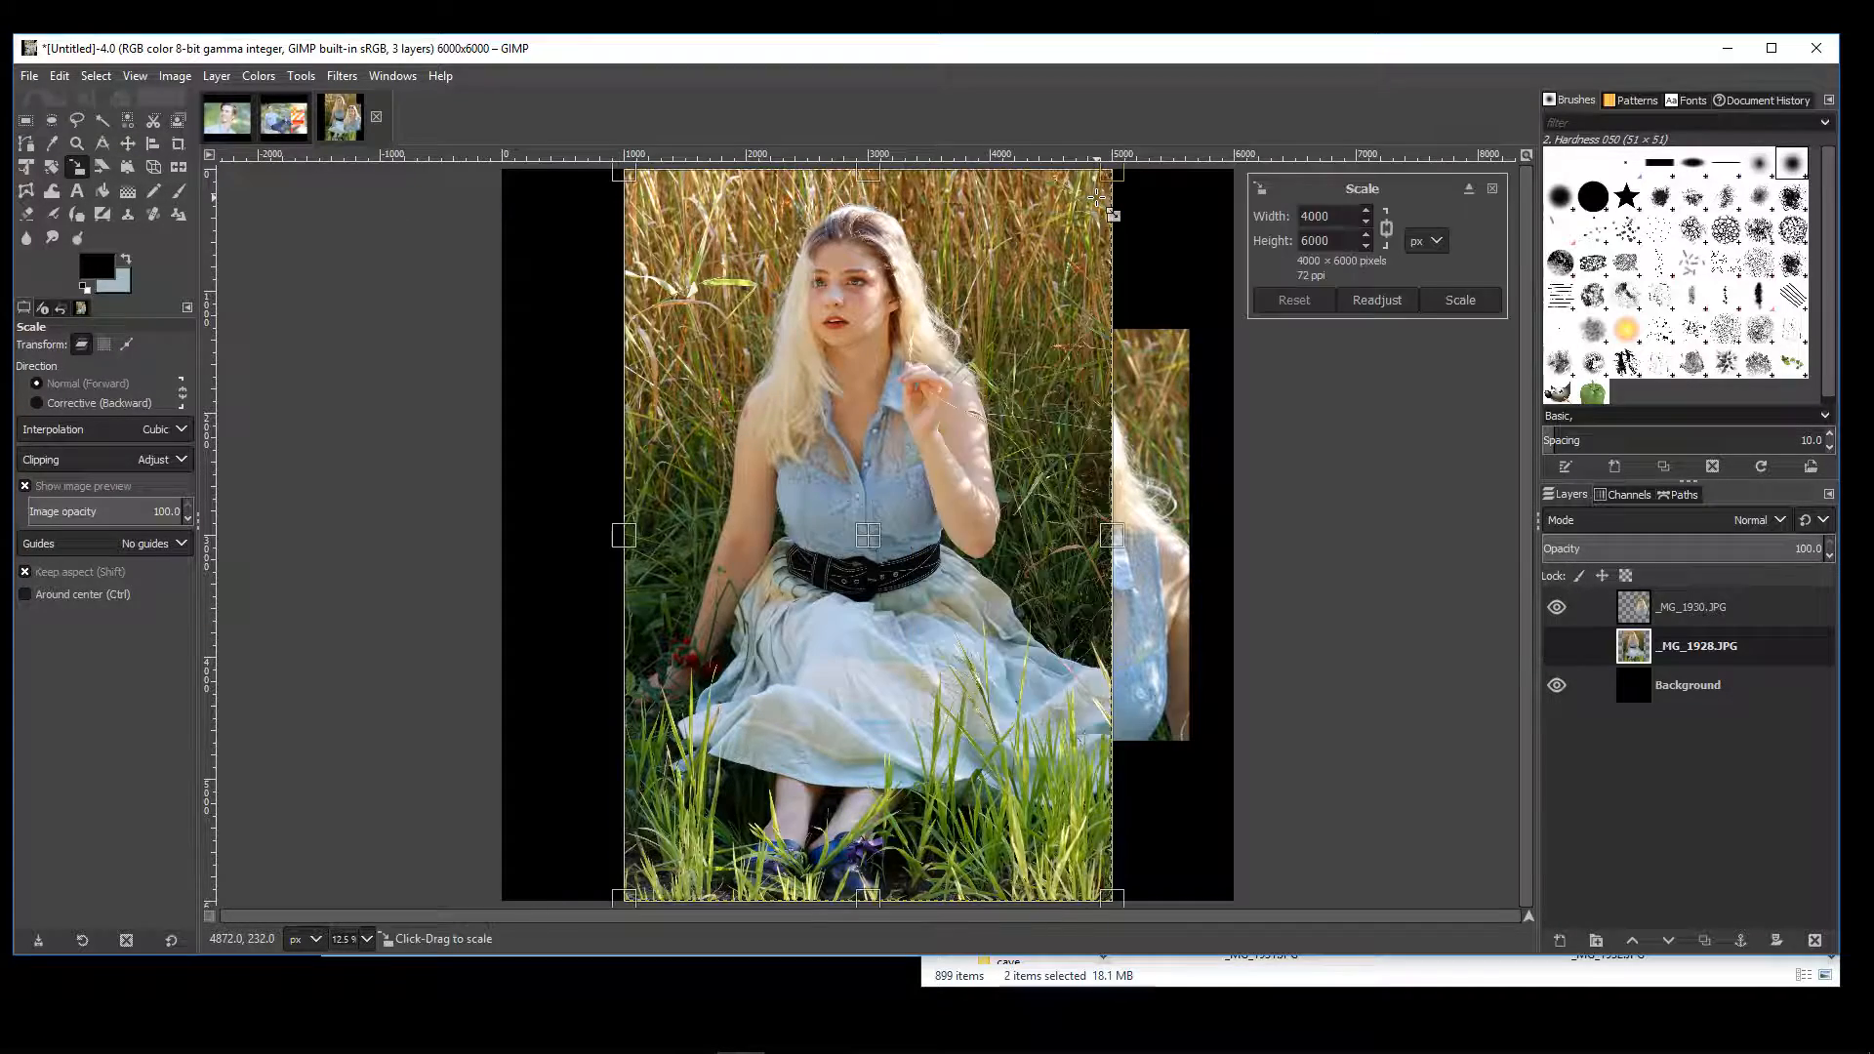
{"action": "left_click_drag", "start_coordinate": [1113, 174], "coordinate": [907, 476]}
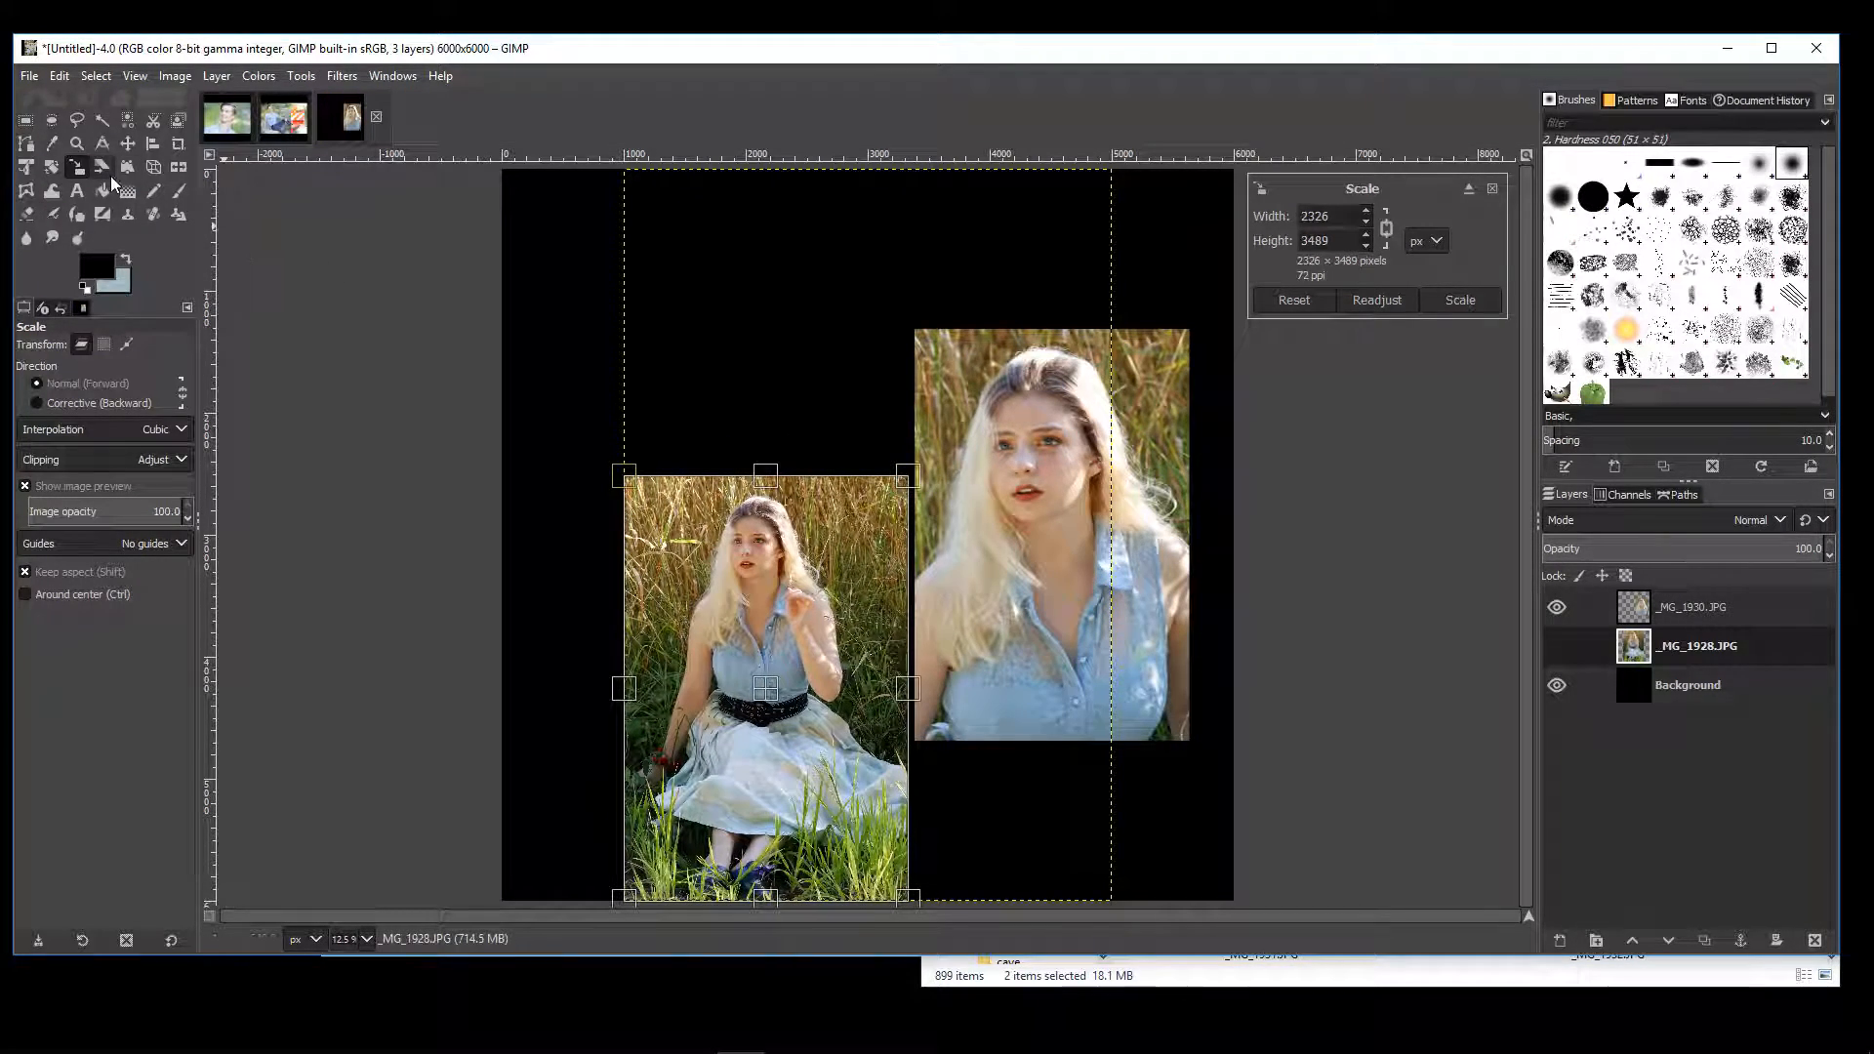
{"action": "left_click", "coordinate": [128, 144]}
{"action": "left_click_drag", "start_coordinate": [823, 629], "coordinate": [767, 501]}
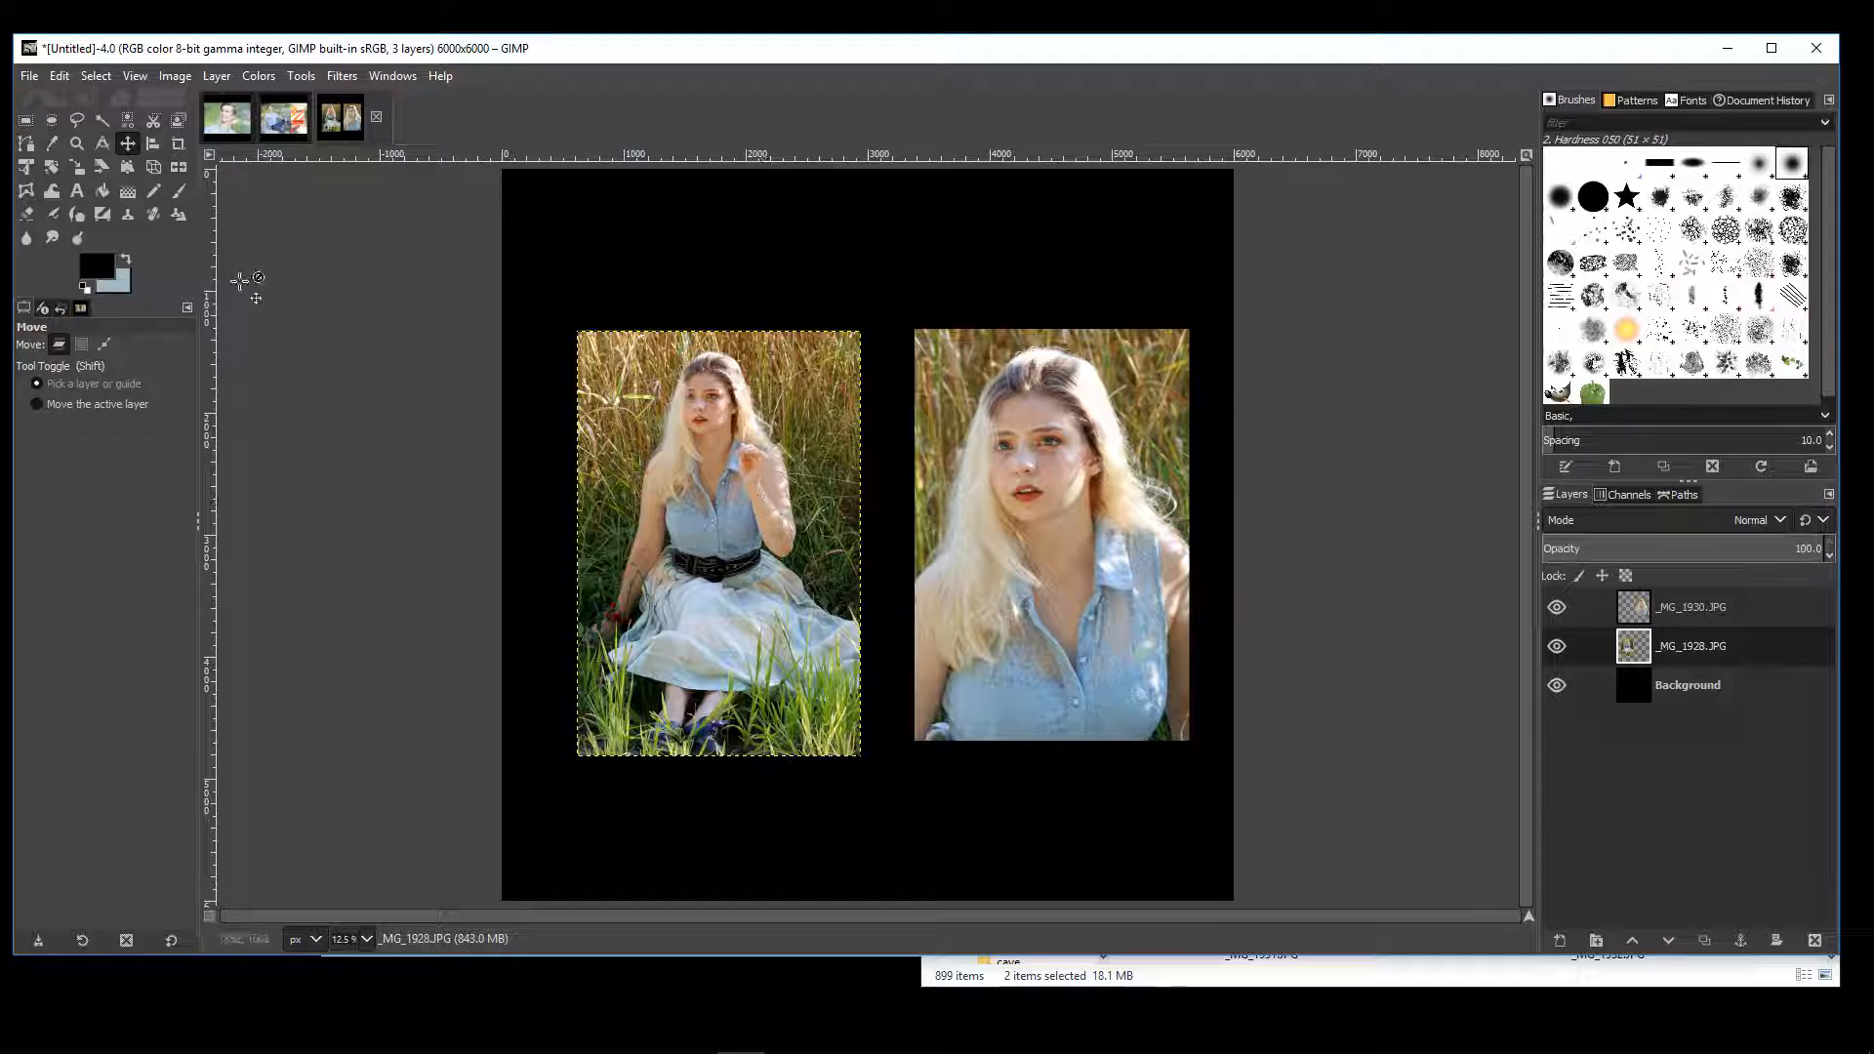
- Enlarge the _MG_1928.JPG layer to about 2840 × 4260 px and reposition it on the left half, level with the close-up's upper edge
{"action": "left_click", "coordinate": [76, 166]}
{"action": "left_click", "coordinate": [837, 393]}
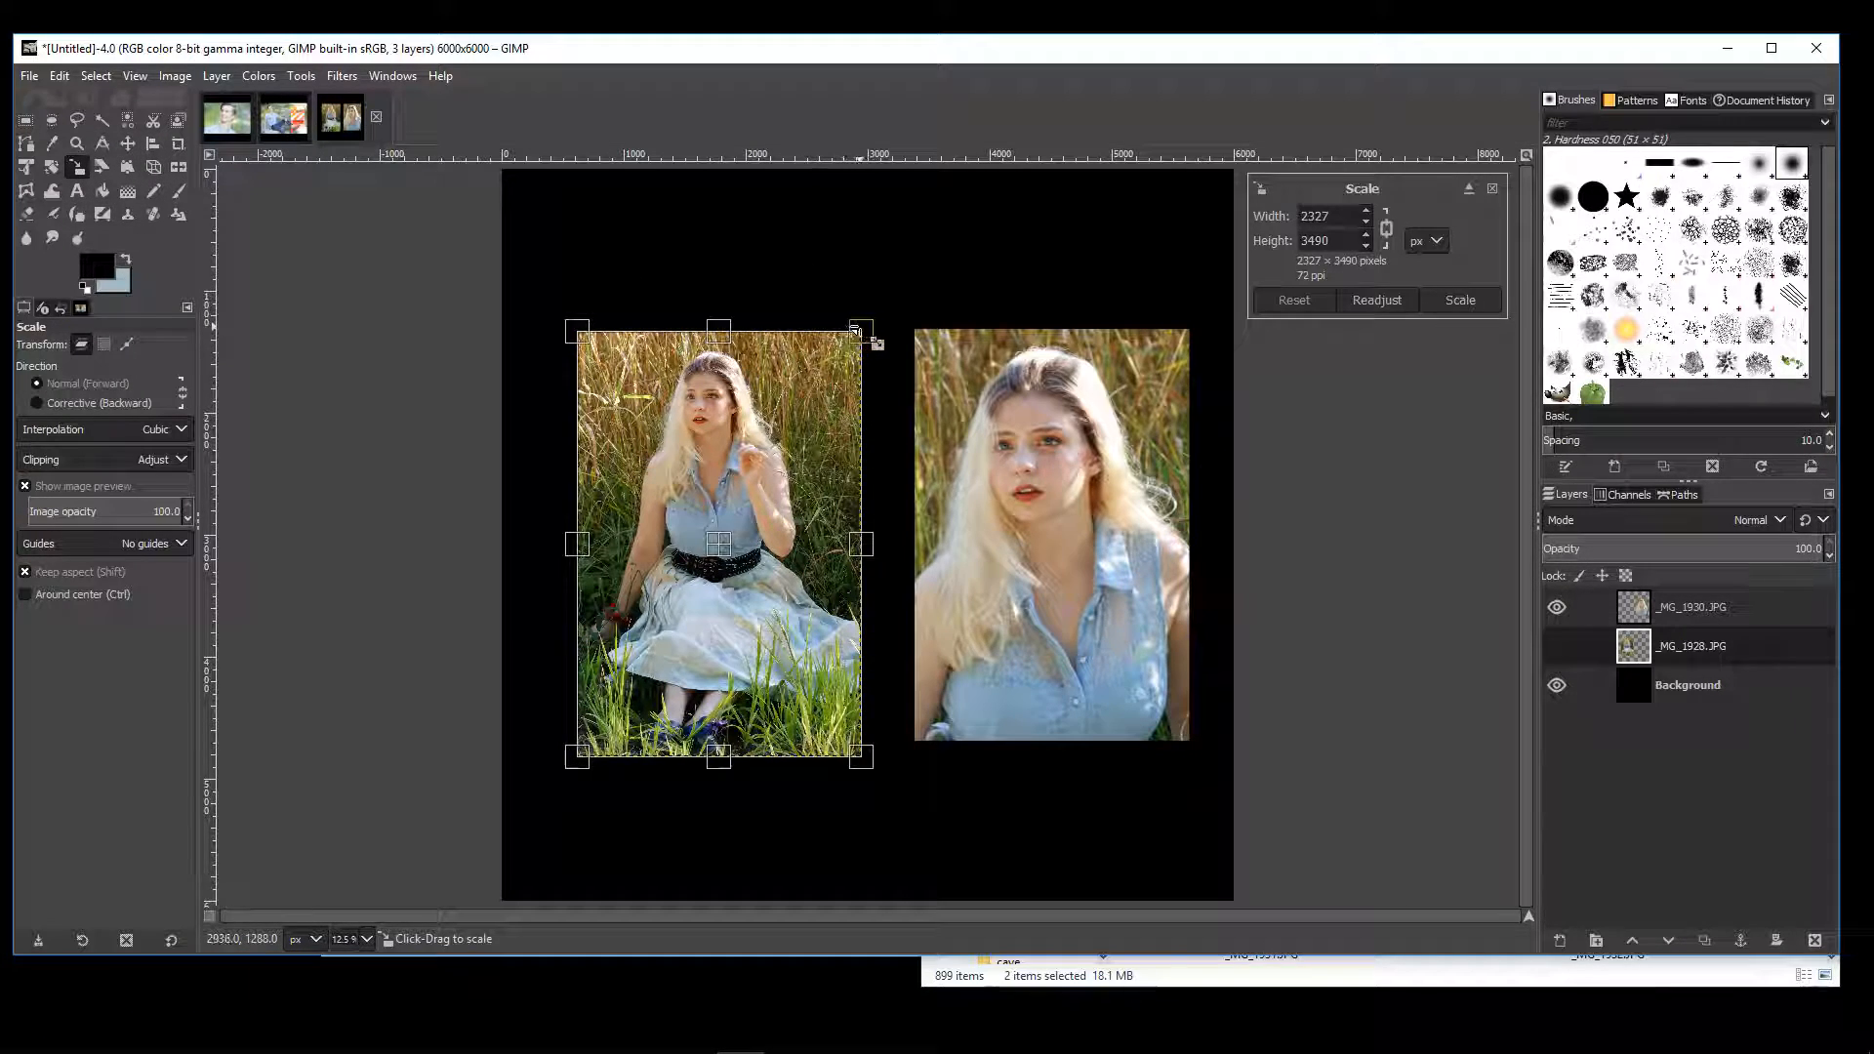
{"action": "left_click_drag", "start_coordinate": [855, 332], "coordinate": [923, 239]}
{"action": "key", "text": "Return"}
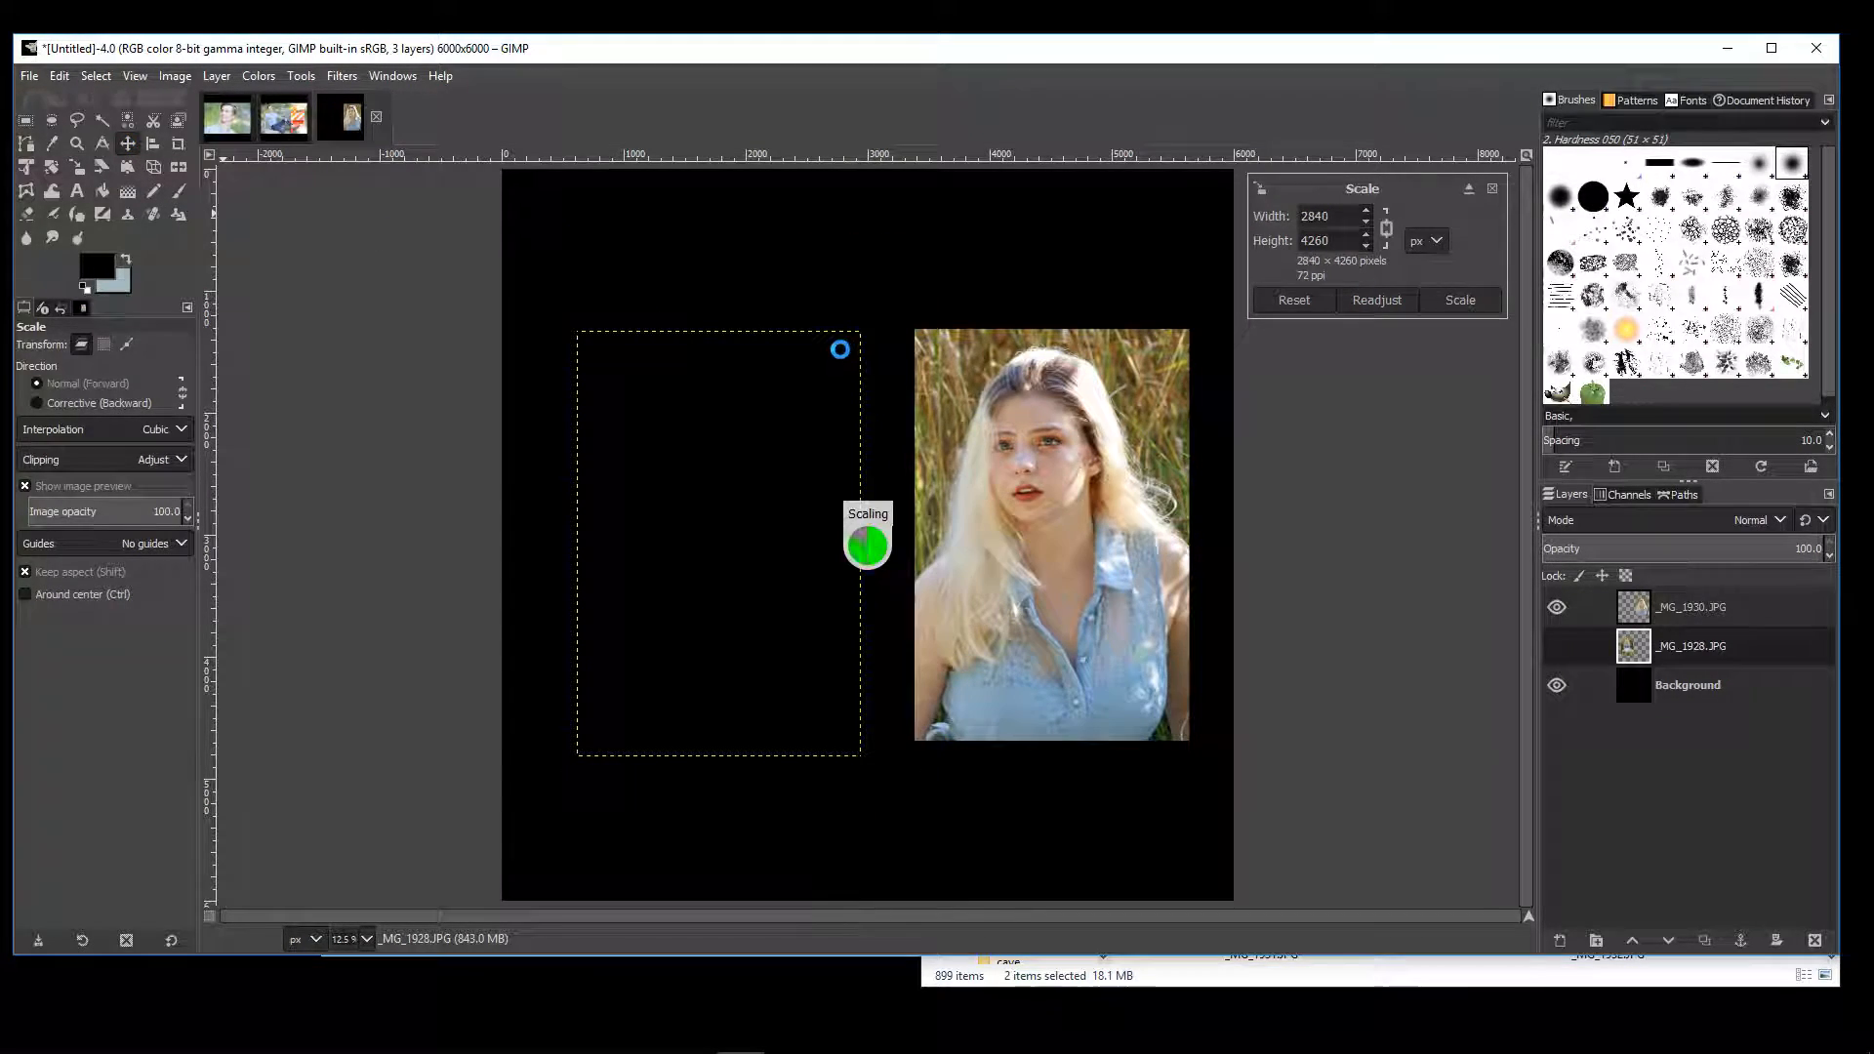
{"action": "key", "text": "m"}
{"action": "left_click_drag", "start_coordinate": [800, 394], "coordinate": [756, 498]}
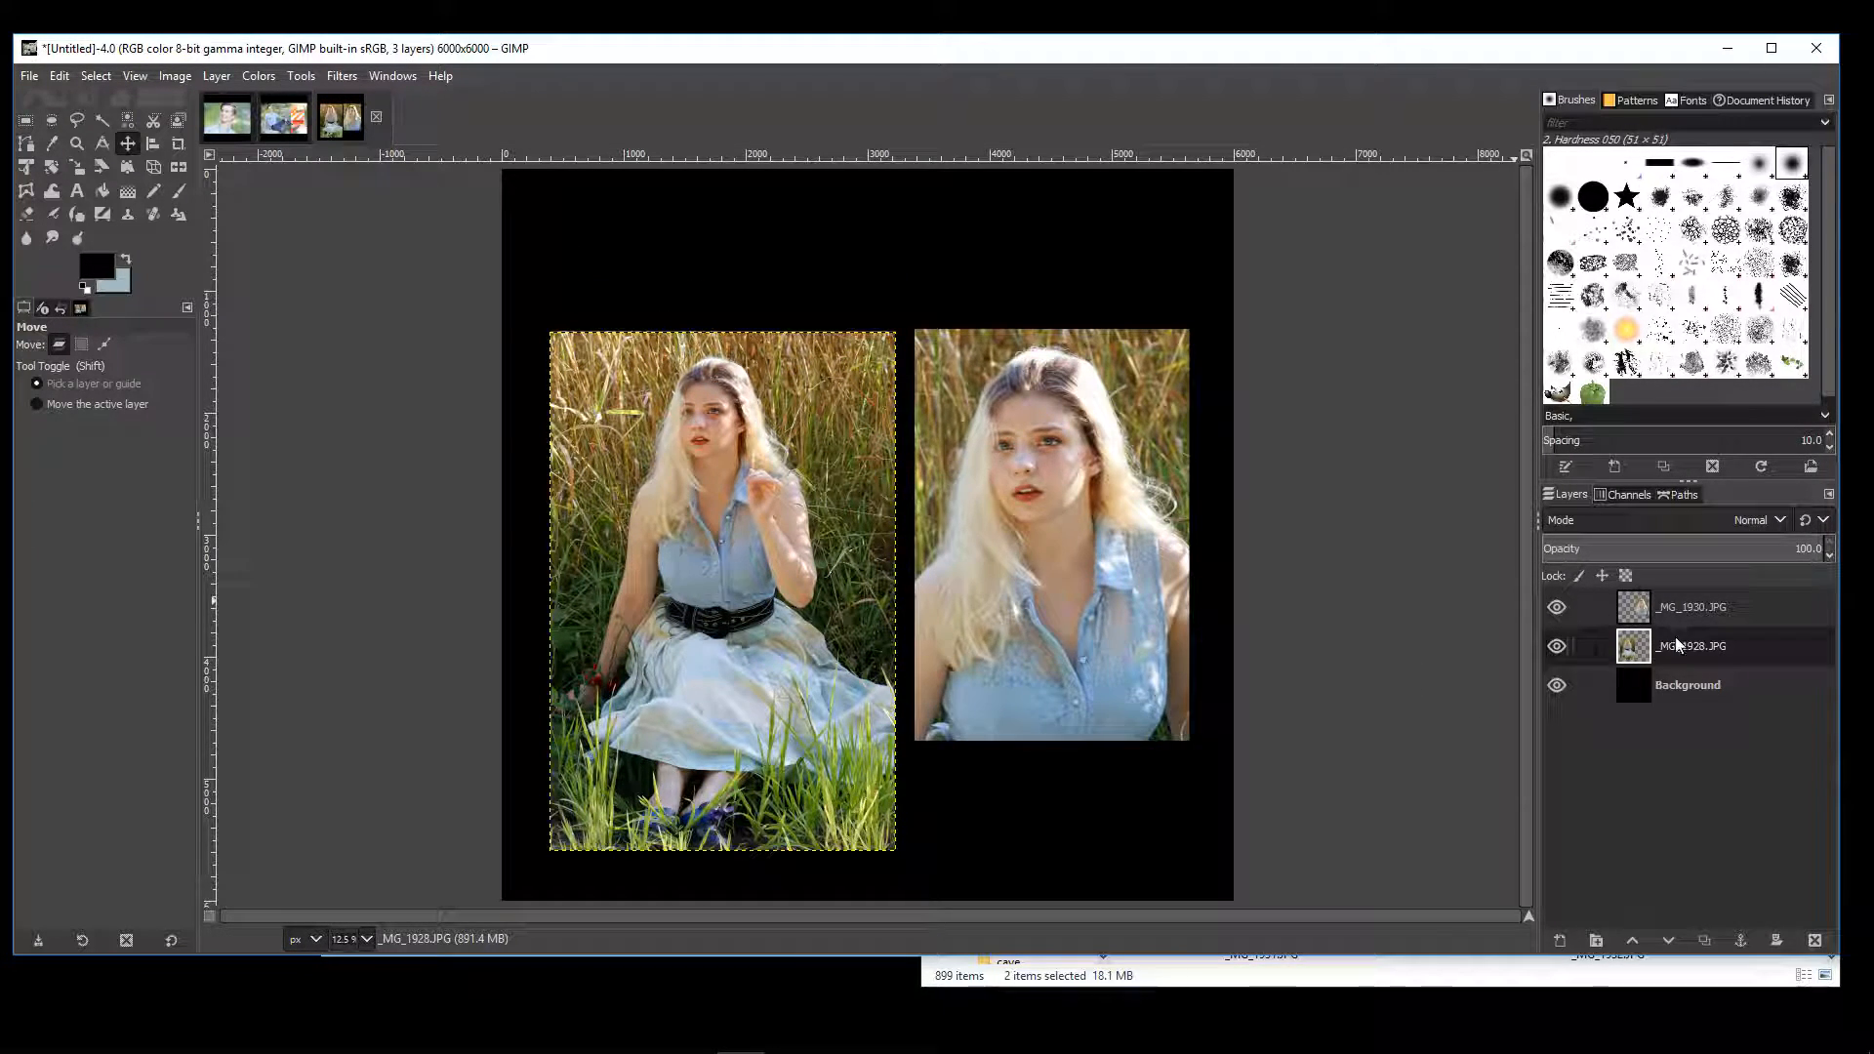
- Raise _MG_1930.JPG toward the canvas's upper right and adjust both photos so it overlaps the upper right corner of _MG_1928.JPG
{"action": "left_click", "coordinate": [1689, 607]}
{"action": "left_click_drag", "start_coordinate": [1095, 522], "coordinate": [1062, 431]}
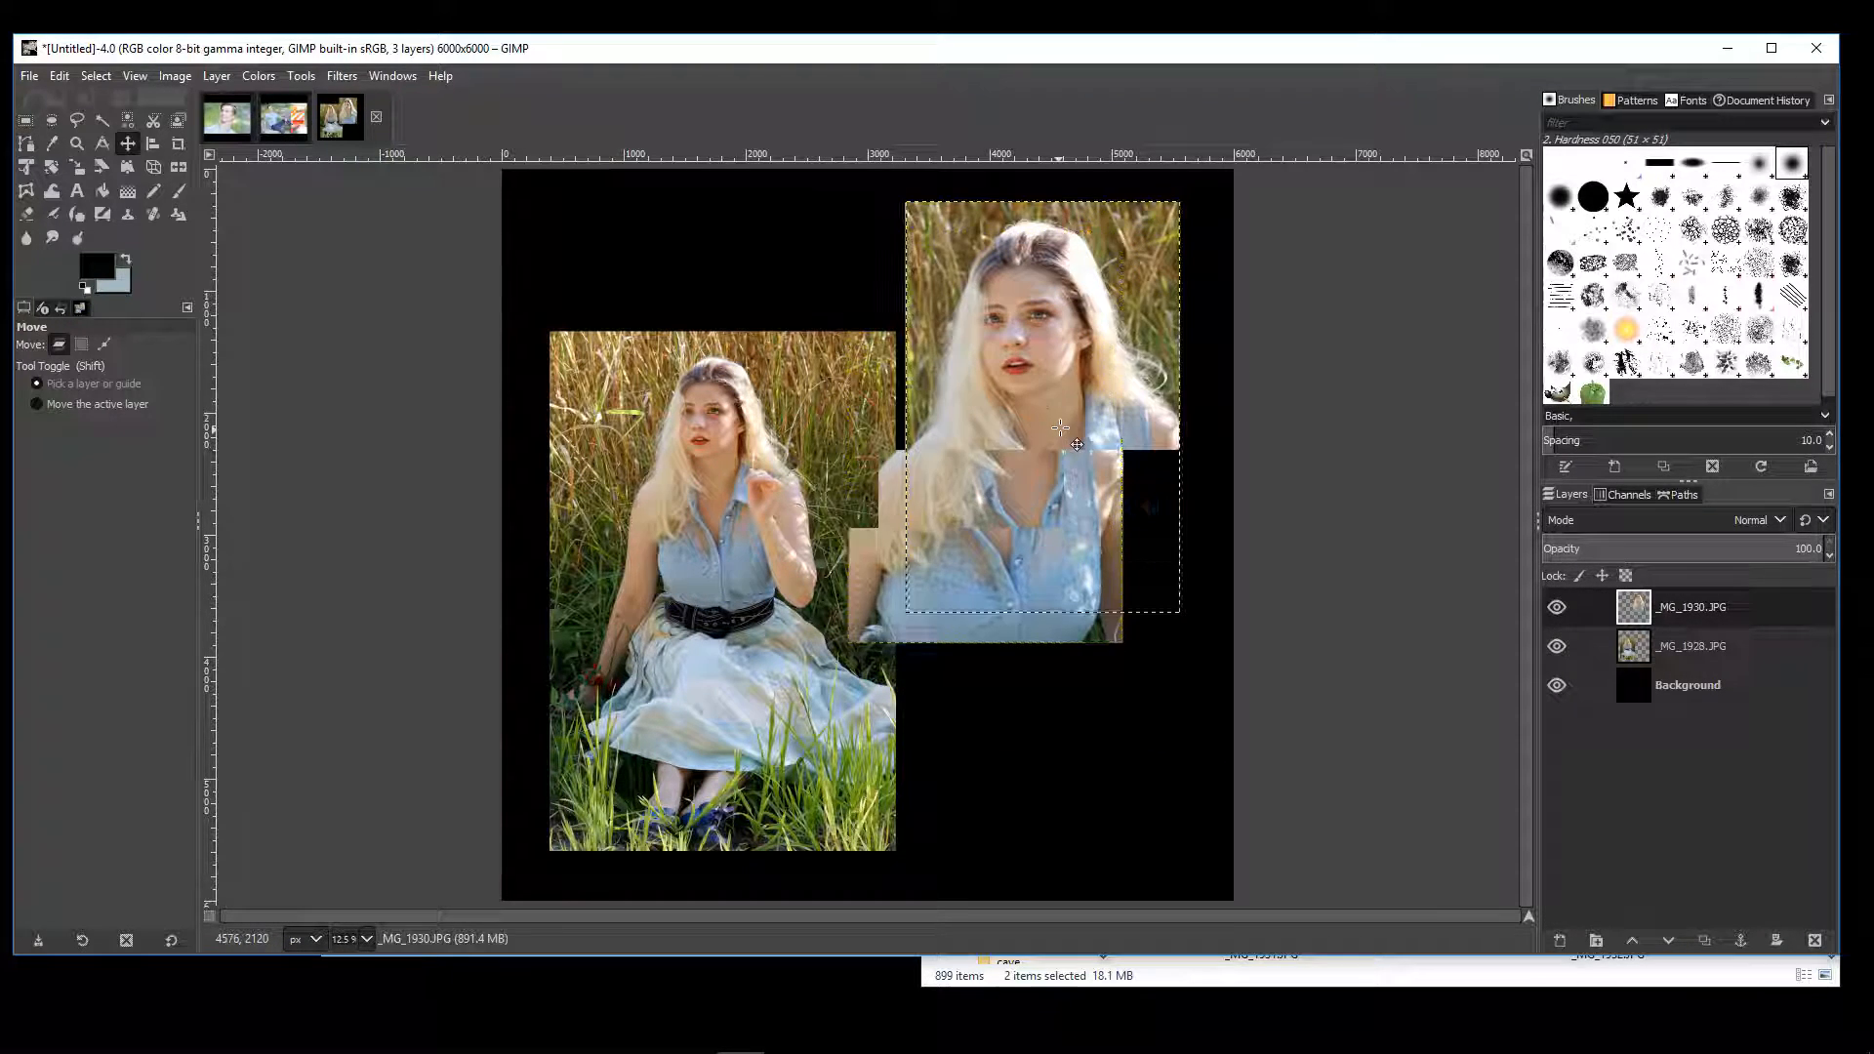
{"action": "left_click", "coordinate": [1667, 642]}
{"action": "left_click_drag", "start_coordinate": [694, 495], "coordinate": [748, 498]}
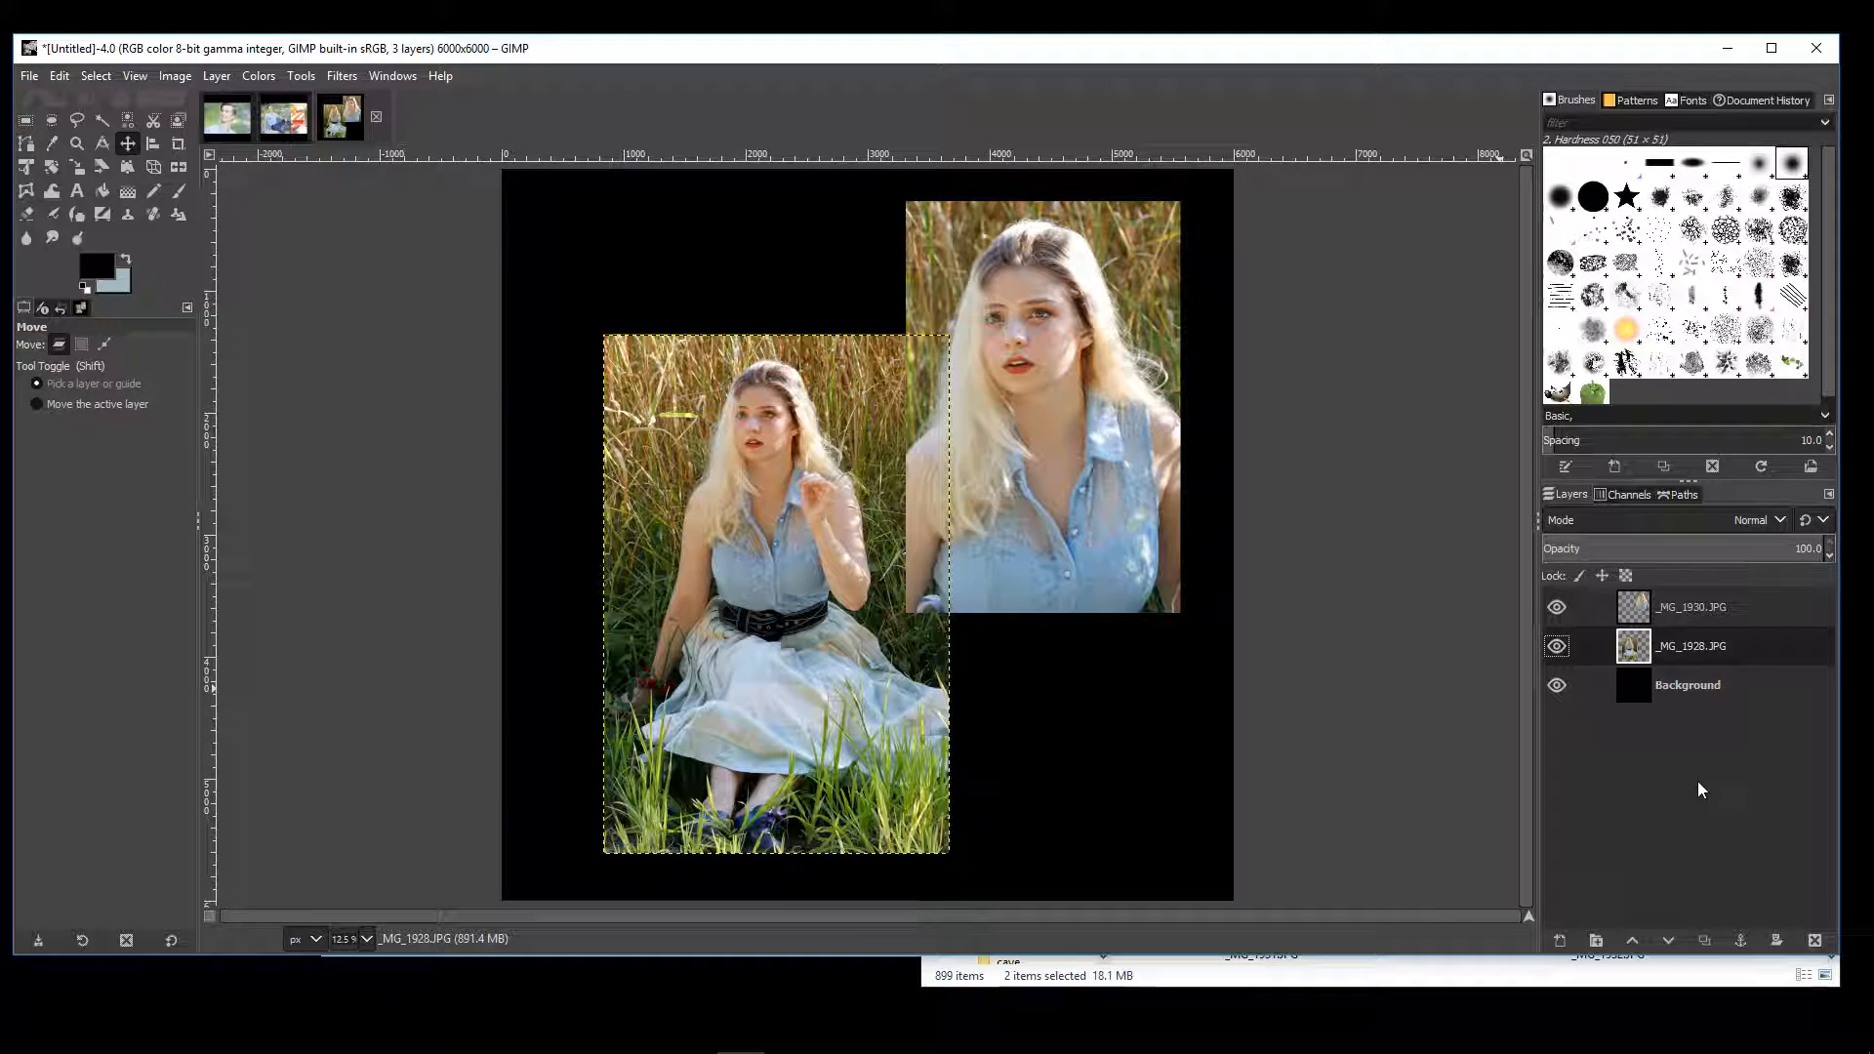
{"action": "left_click", "coordinate": [1696, 687]}
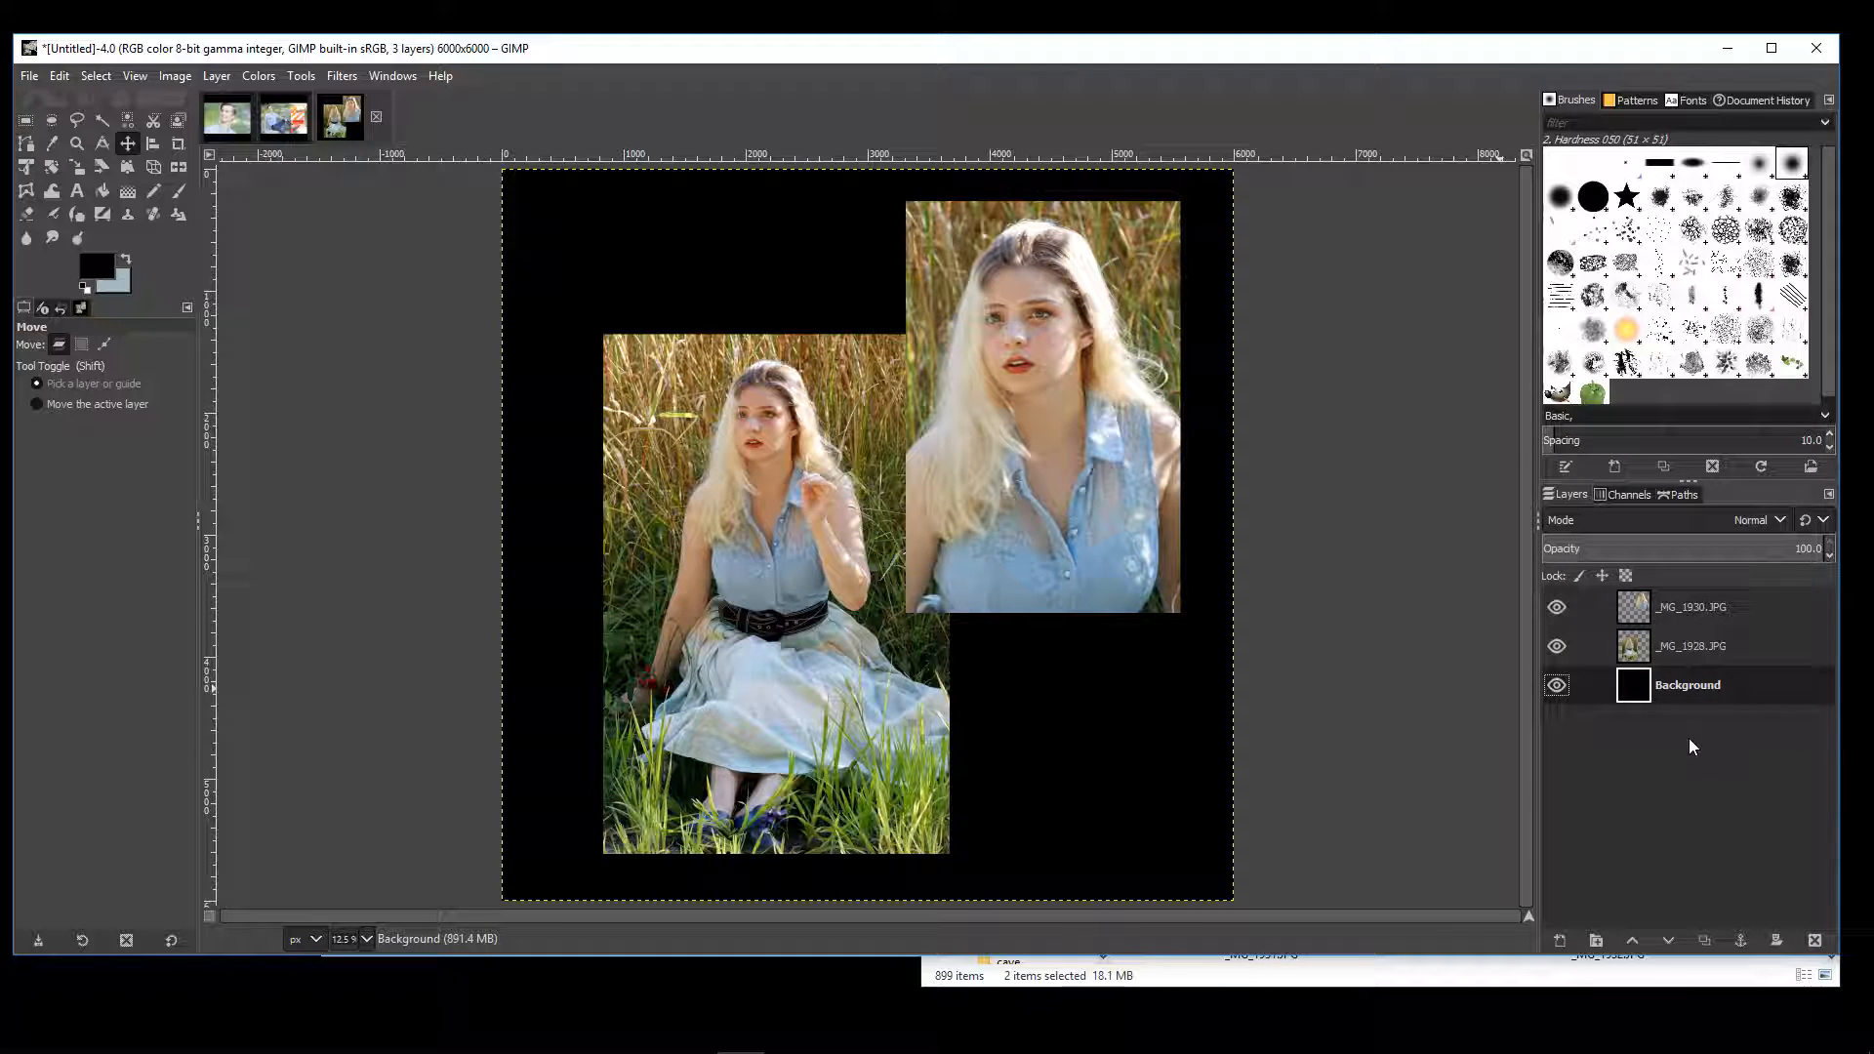
{"action": "left_click_drag", "start_coordinate": [819, 485], "coordinate": [794, 487]}
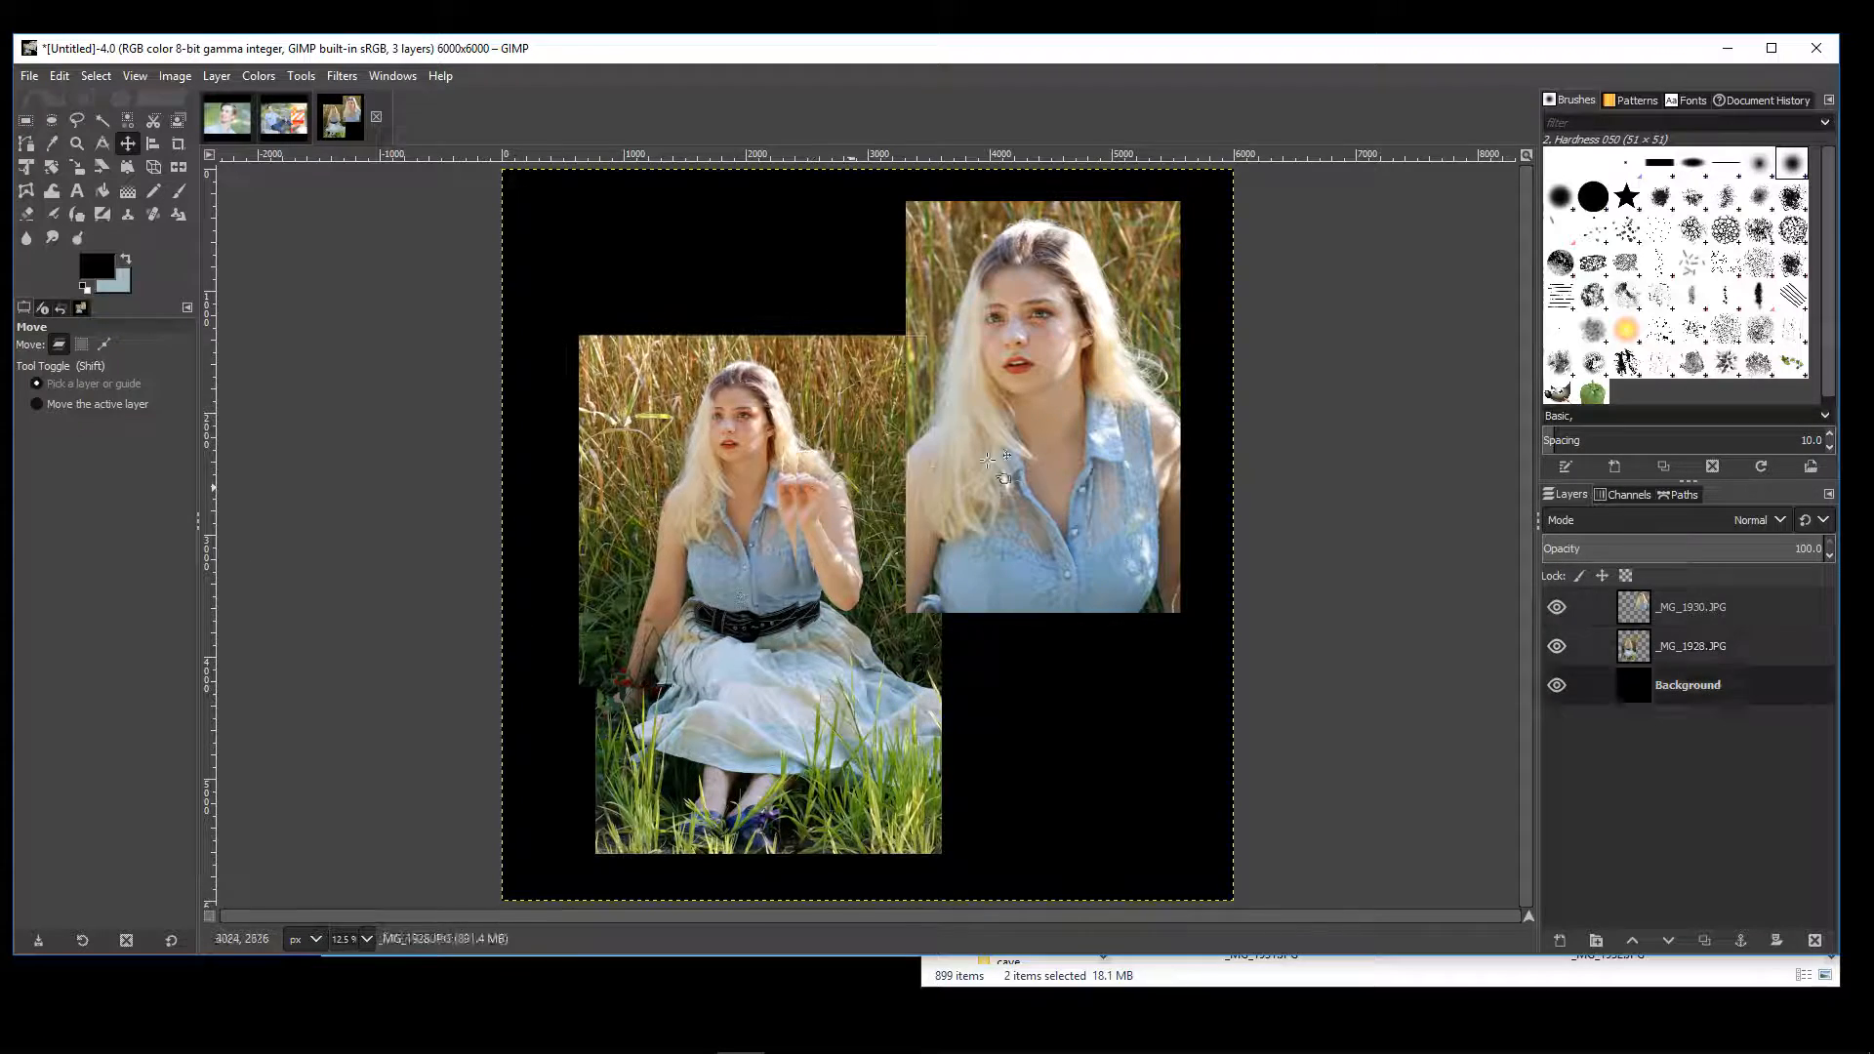
{"action": "left_click_drag", "start_coordinate": [959, 578], "coordinate": [959, 573]}
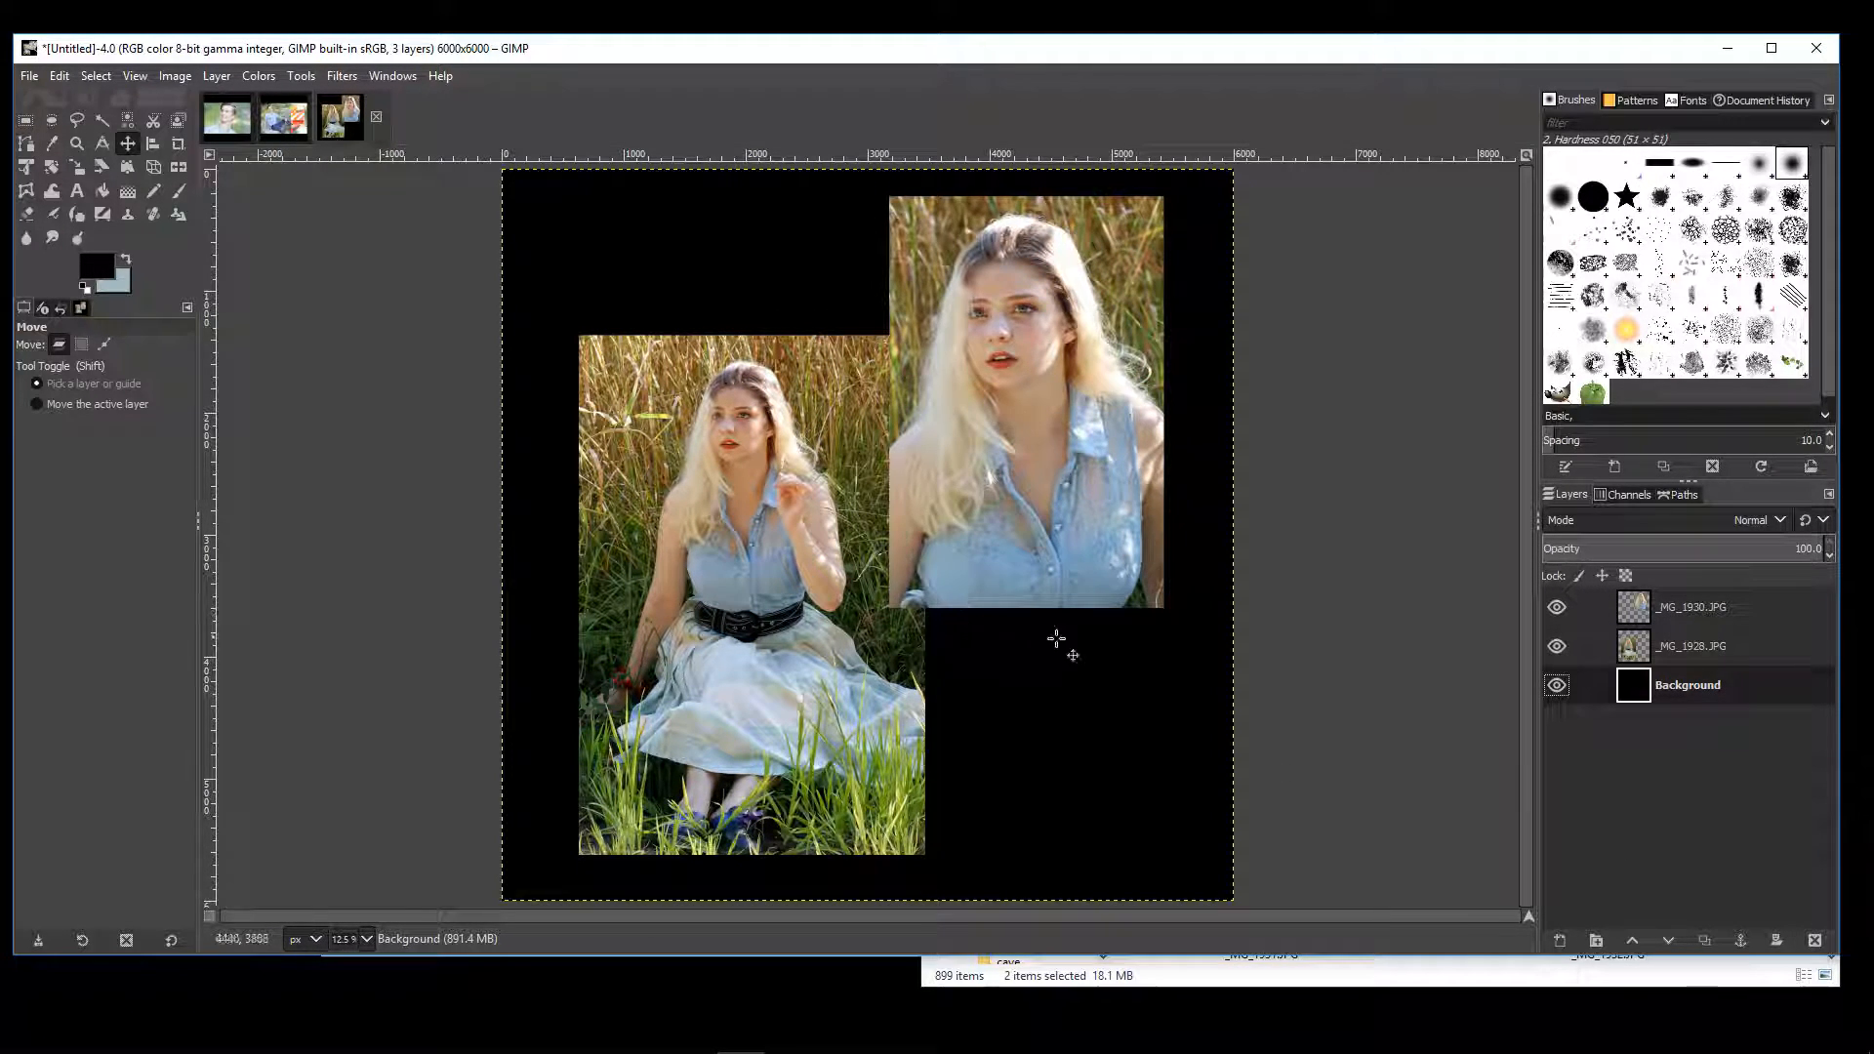
- Try a white border by resetting the colors, swapping them and bucket-filling the Background layer with white
{"action": "mouse_move", "coordinate": [1171, 1052]}
{"action": "key", "text": "shift+b"}
{"action": "key", "text": "d"}
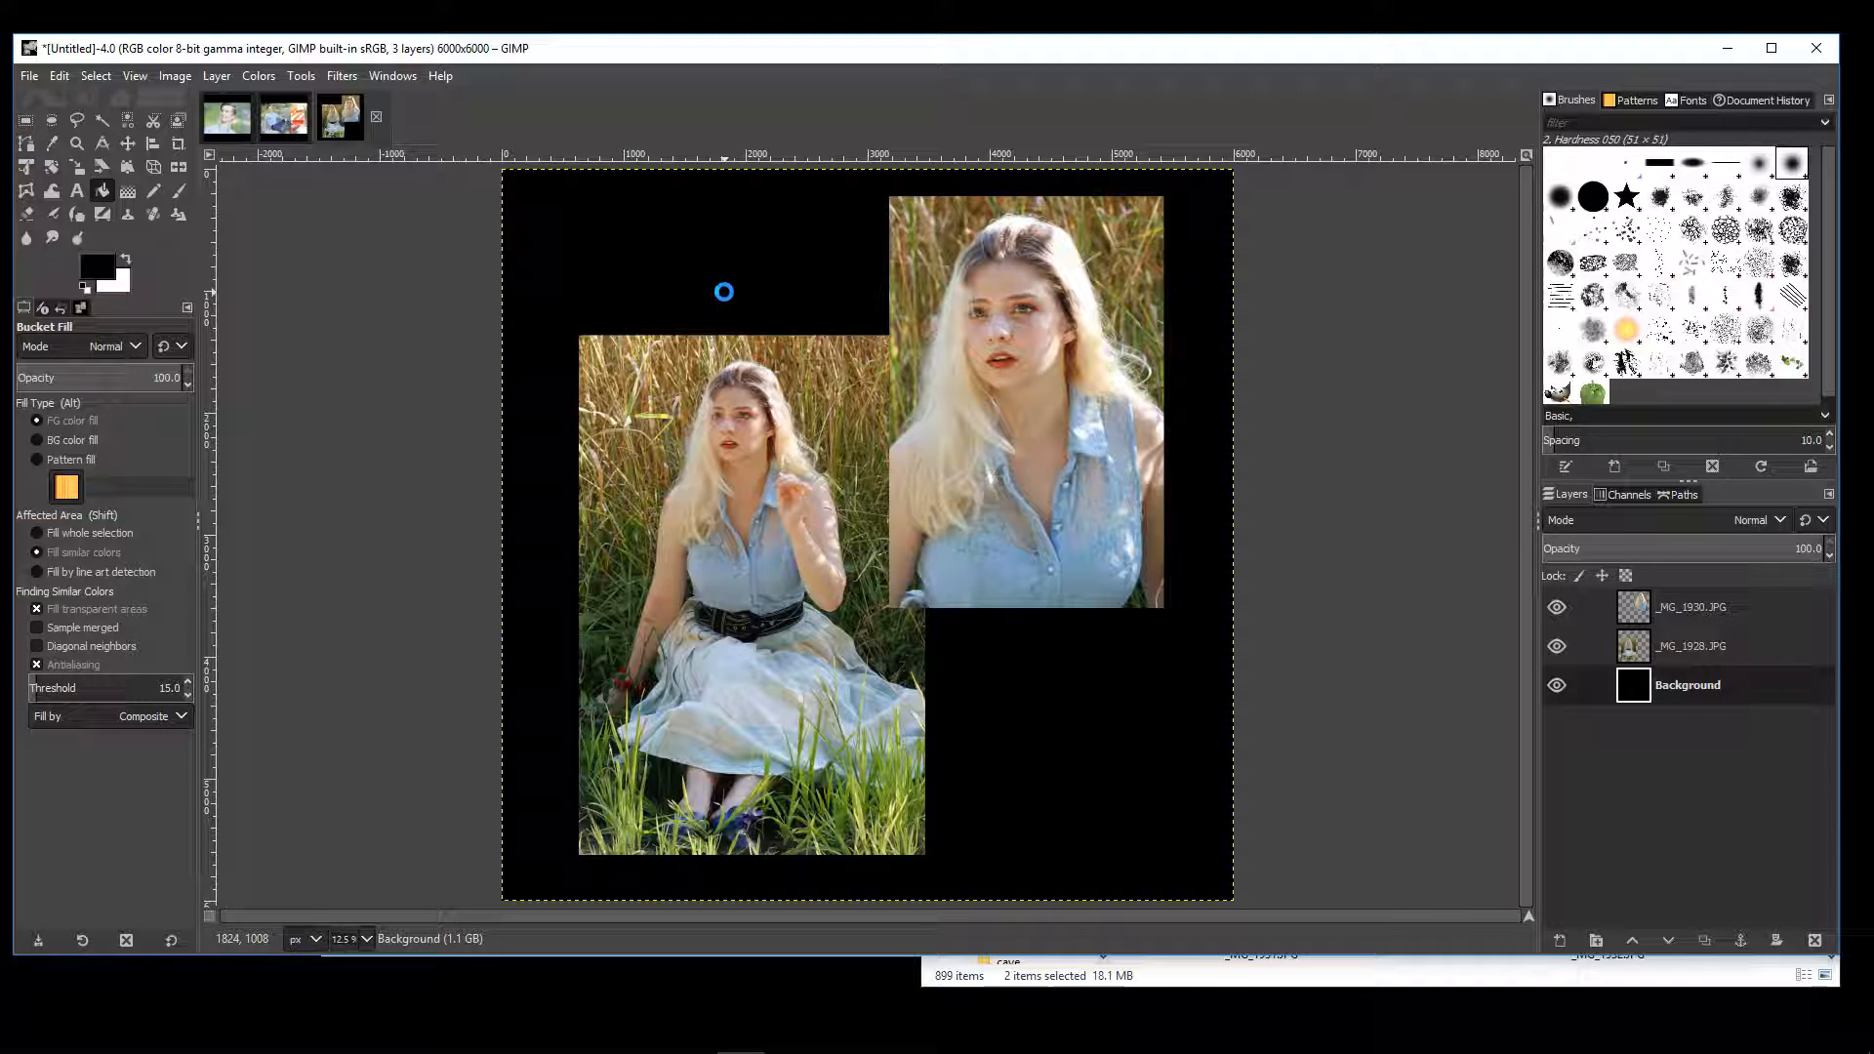
{"action": "key", "text": "x"}
{"action": "left_click", "coordinate": [723, 291]}
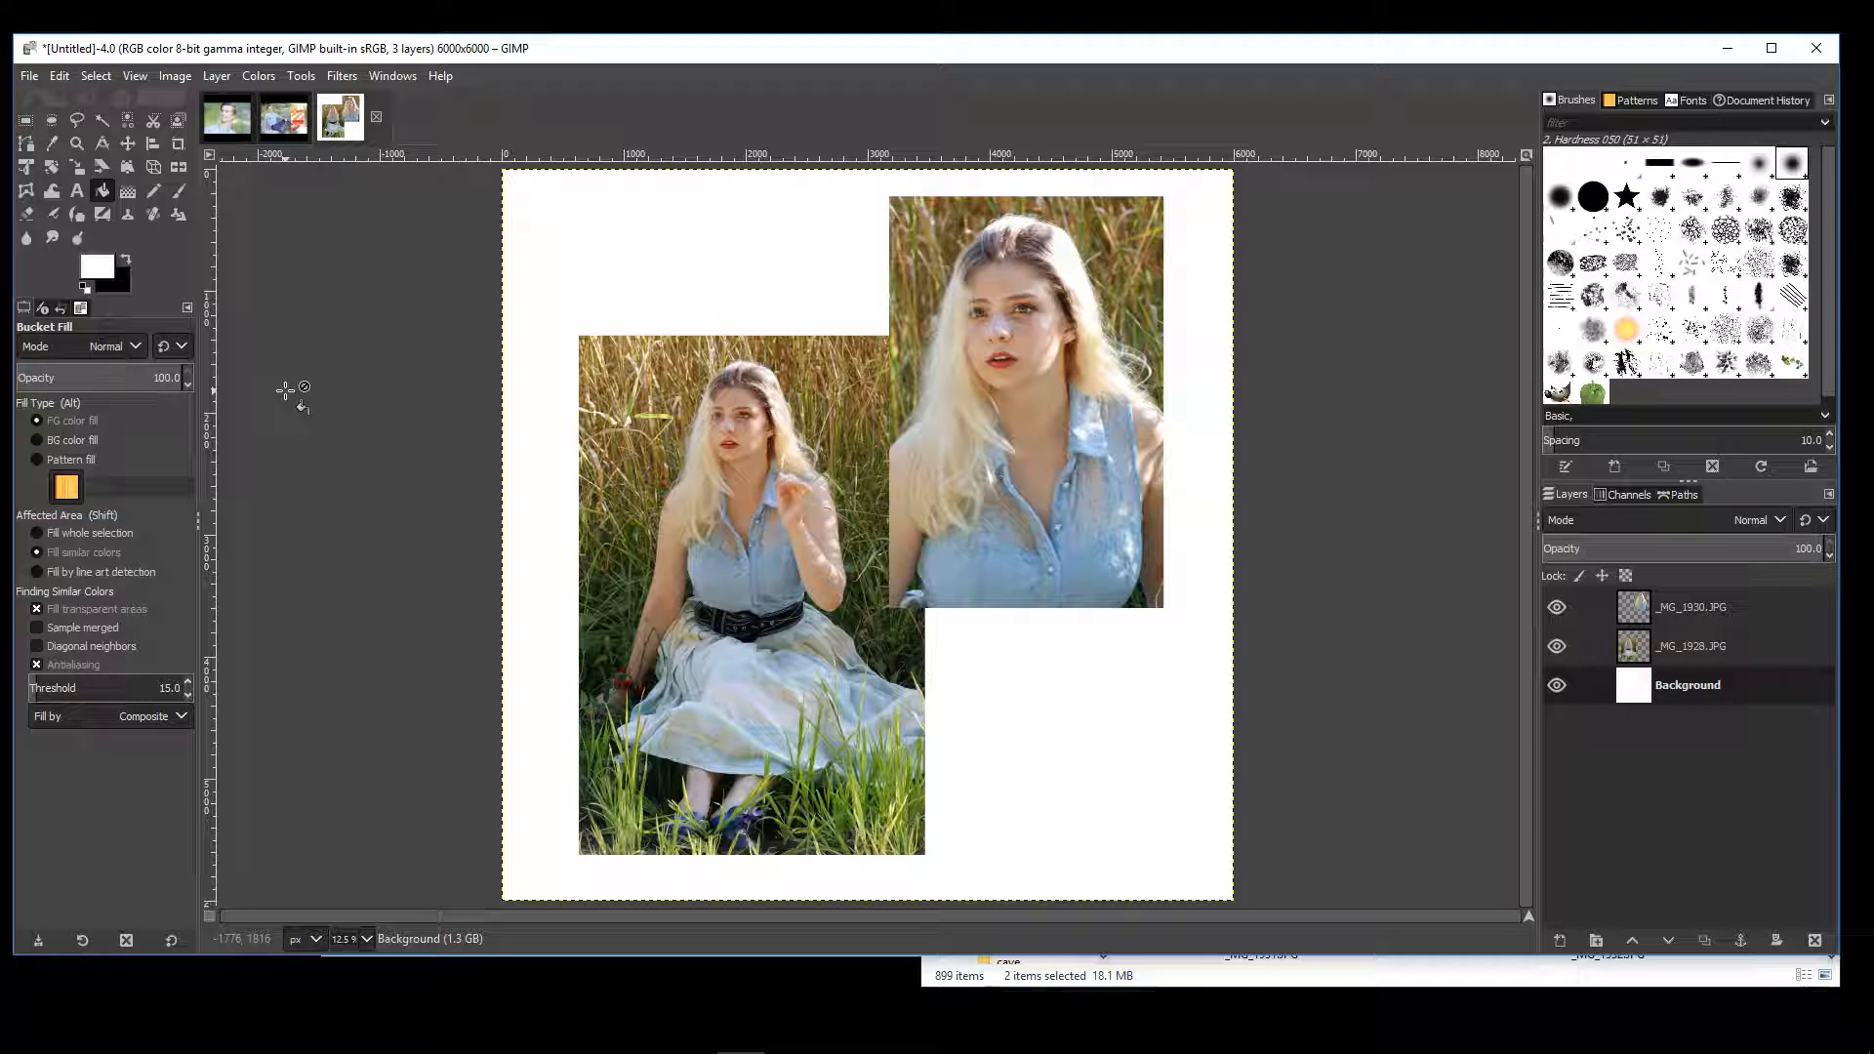
- Lower the _MG_1930.JPG photo slightly and bucket-fill the Background layer with black
{"action": "left_click", "coordinate": [128, 144]}
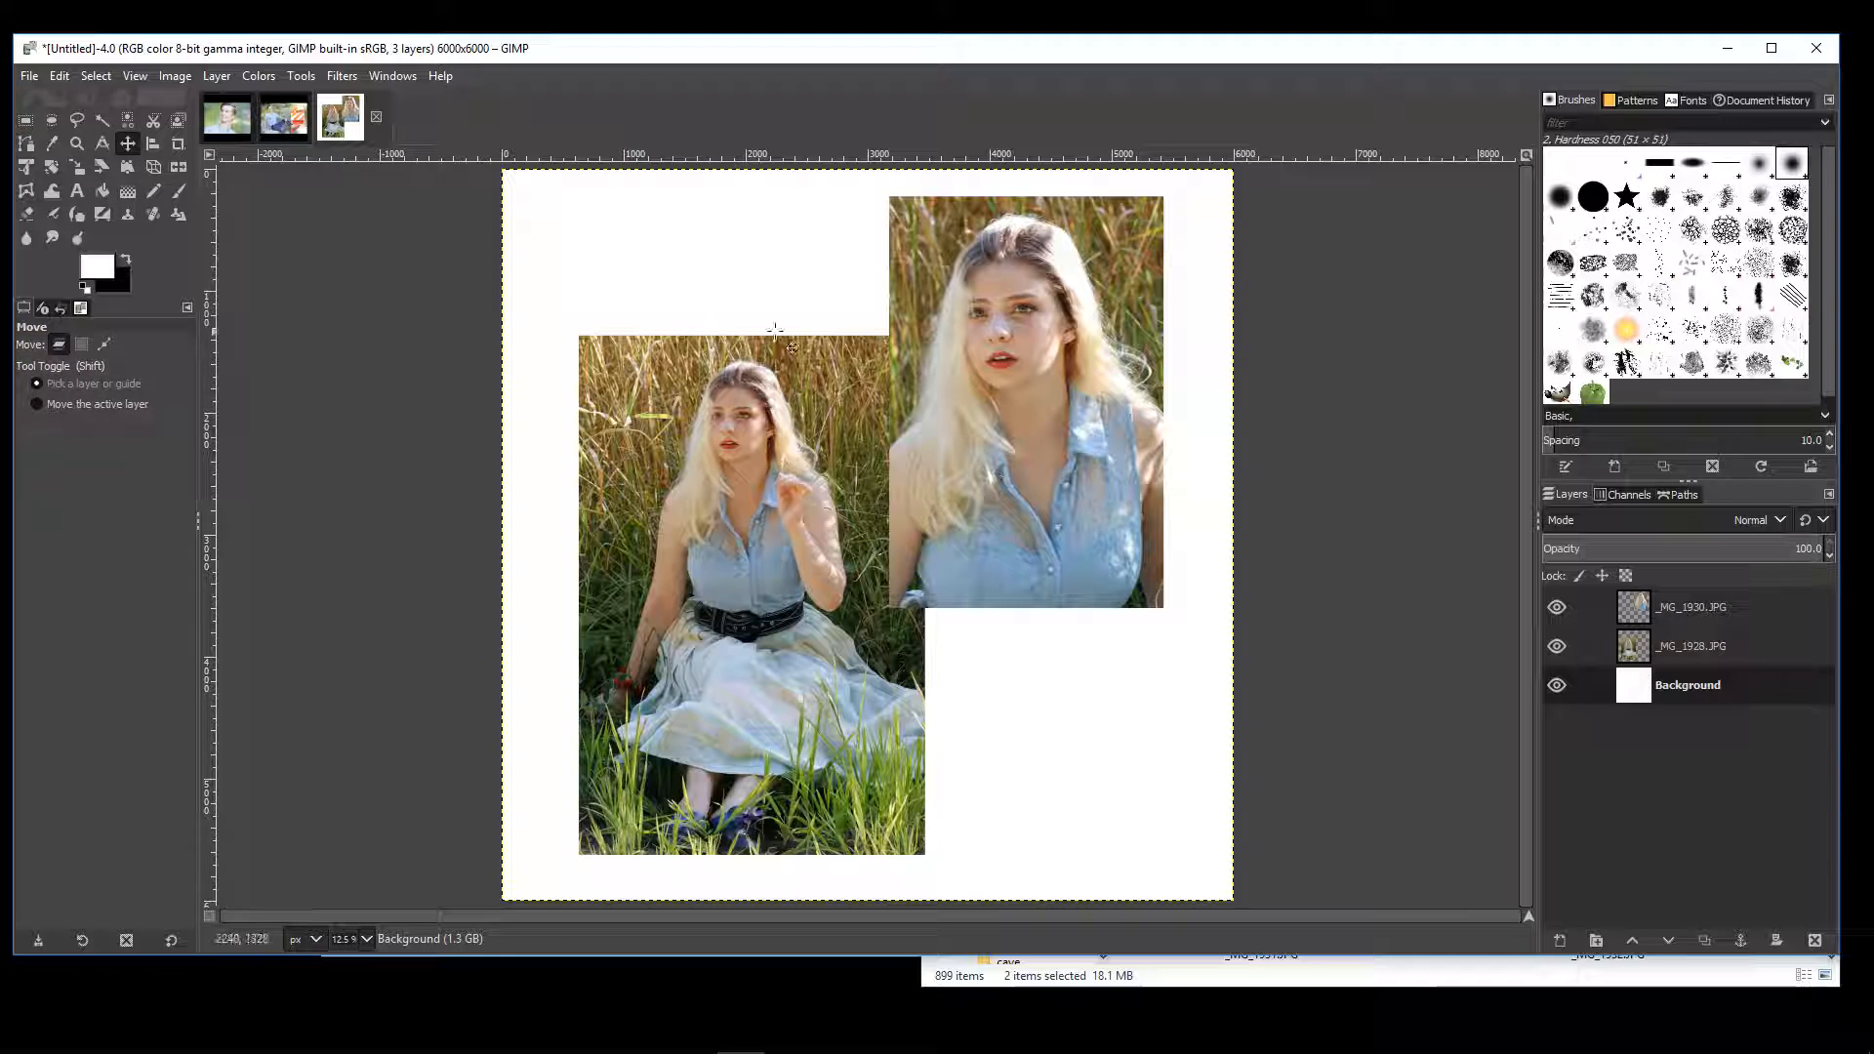
{"action": "left_click_drag", "start_coordinate": [1021, 402], "coordinate": [1022, 473]}
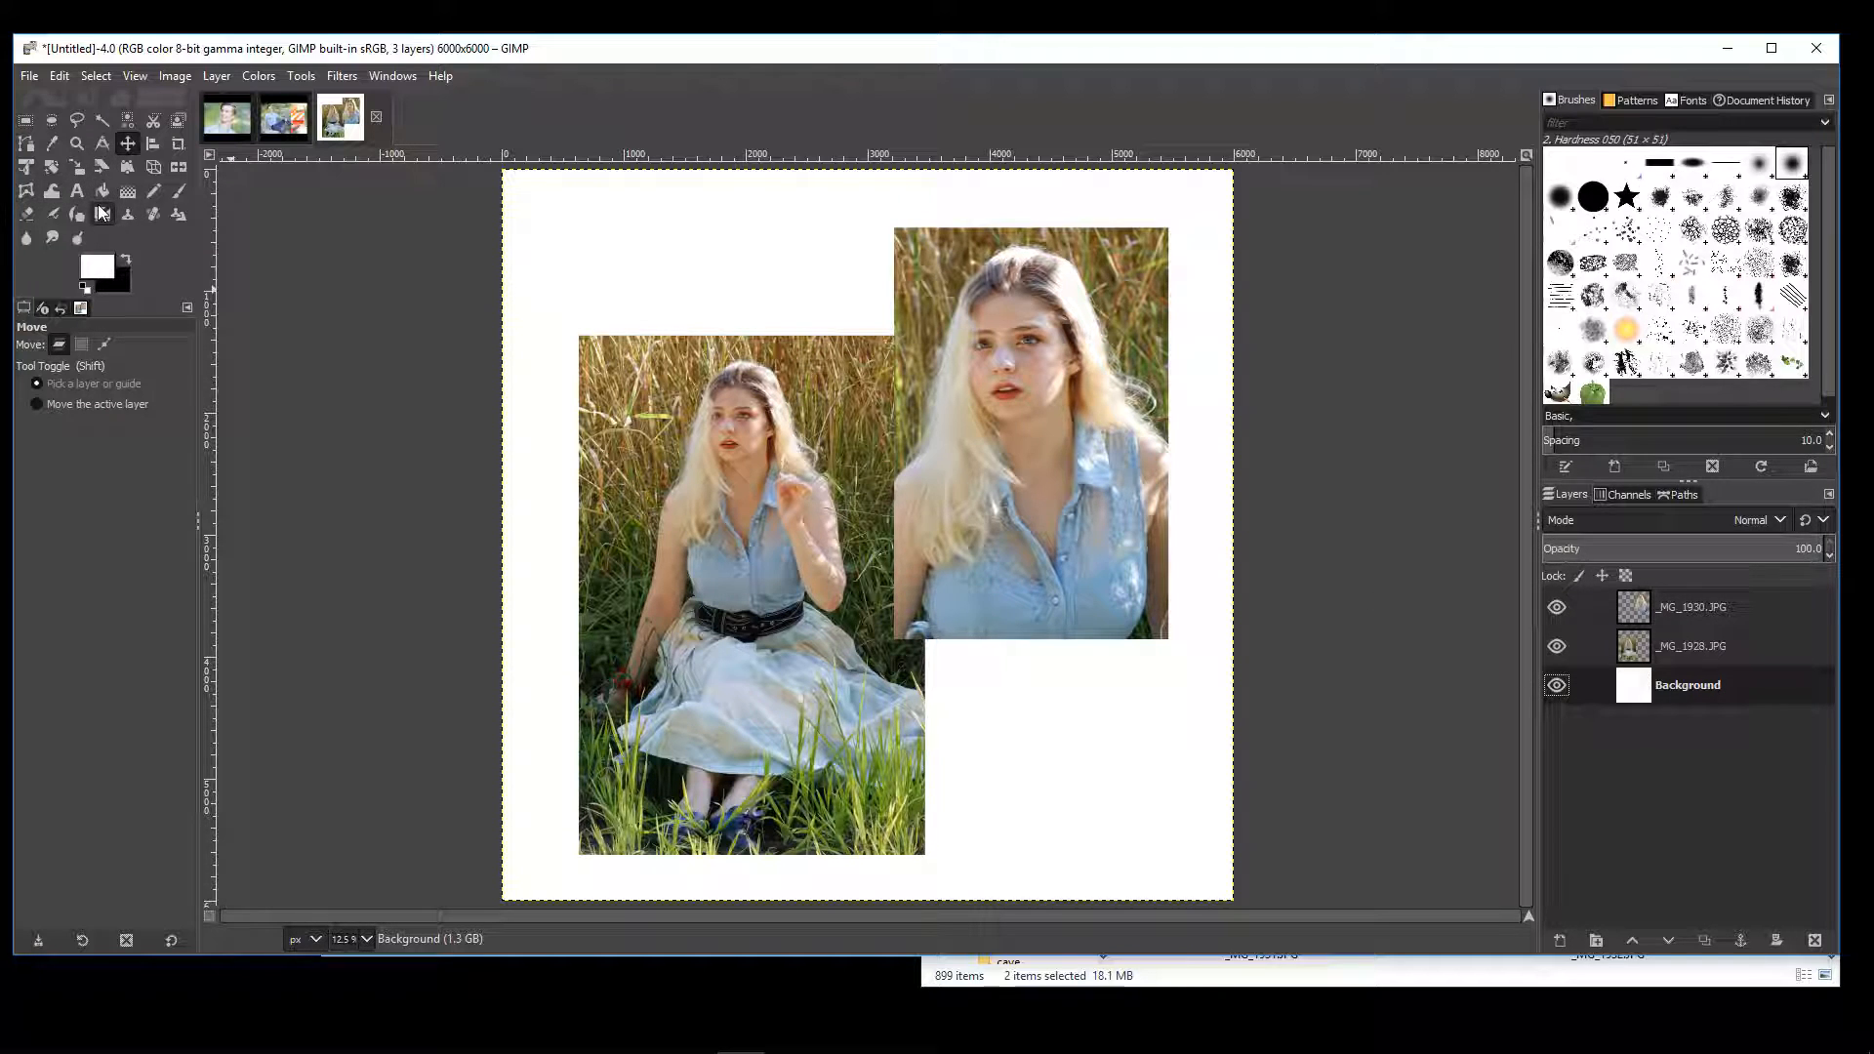
{"action": "left_click", "coordinate": [102, 190]}
{"action": "left_click", "coordinate": [126, 255]}
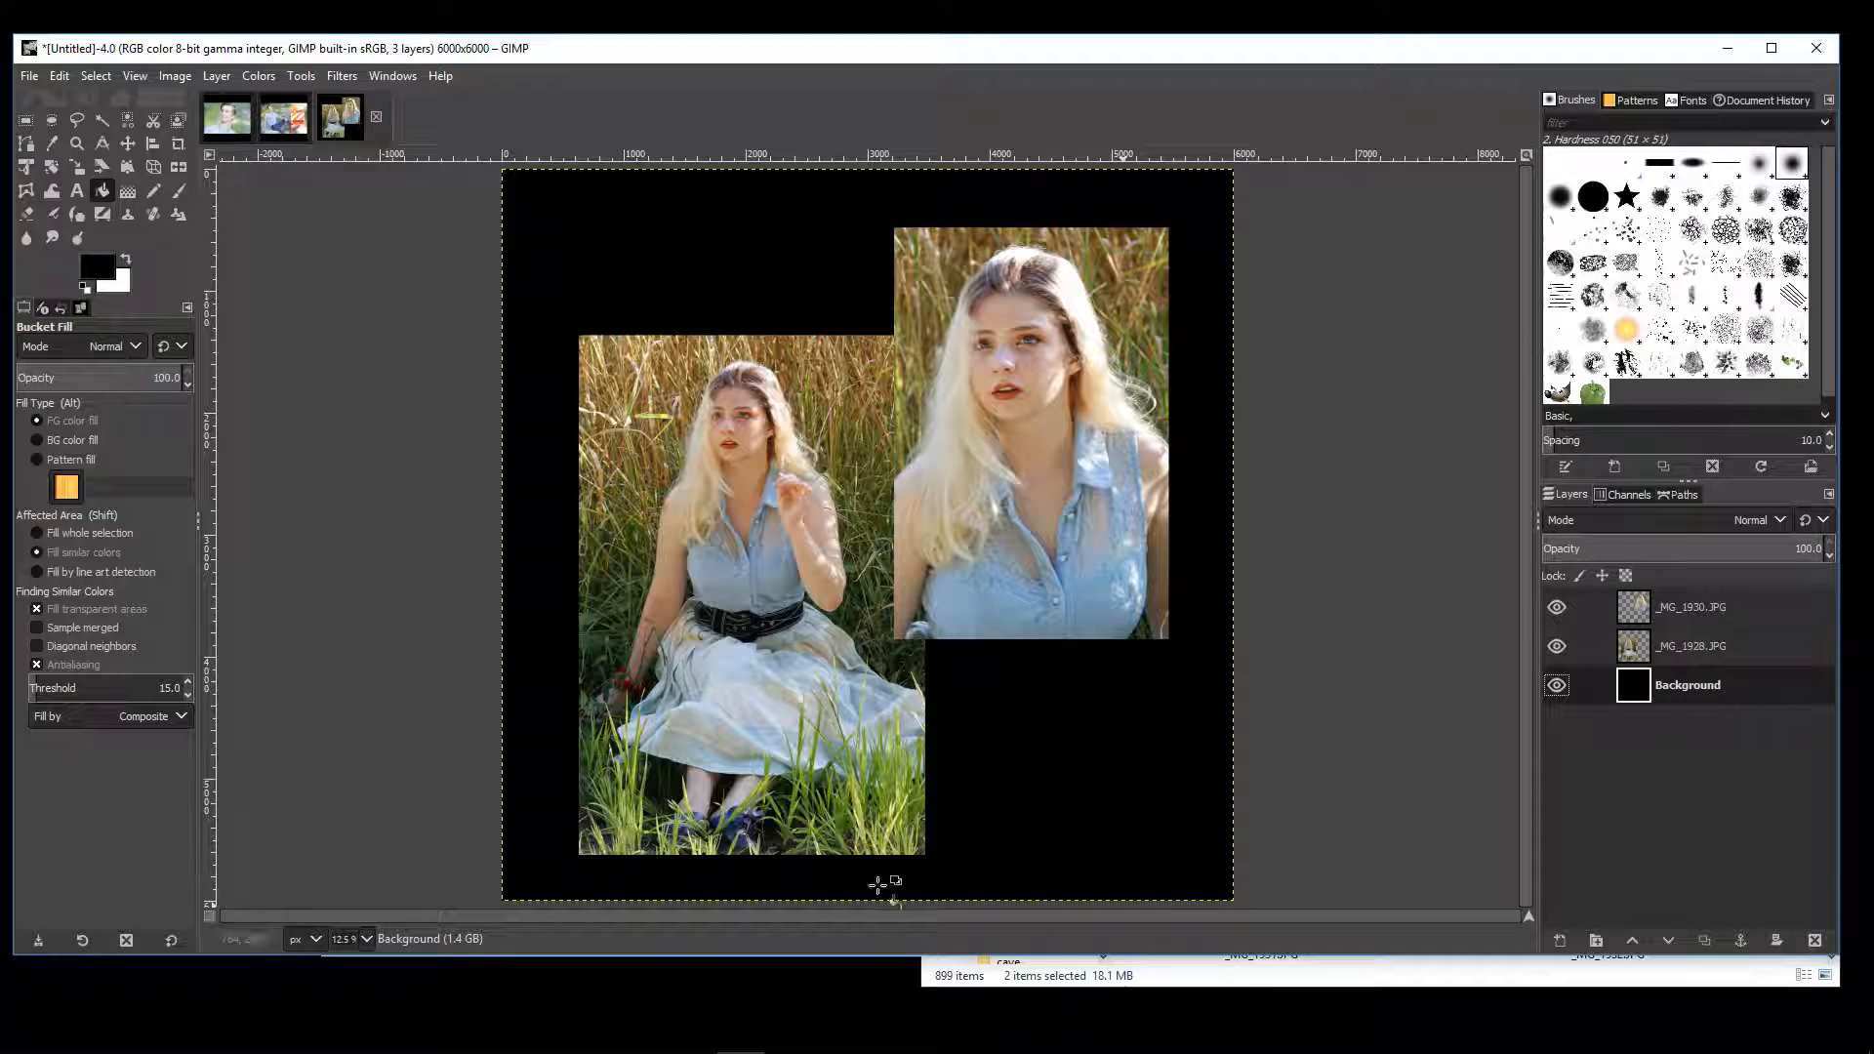
- Compare the two-portrait collage with the landscape bordered images by switching between the open images
{"action": "left_click", "coordinate": [281, 129]}
{"action": "left_click", "coordinate": [237, 117]}
{"action": "left_click", "coordinate": [343, 123]}
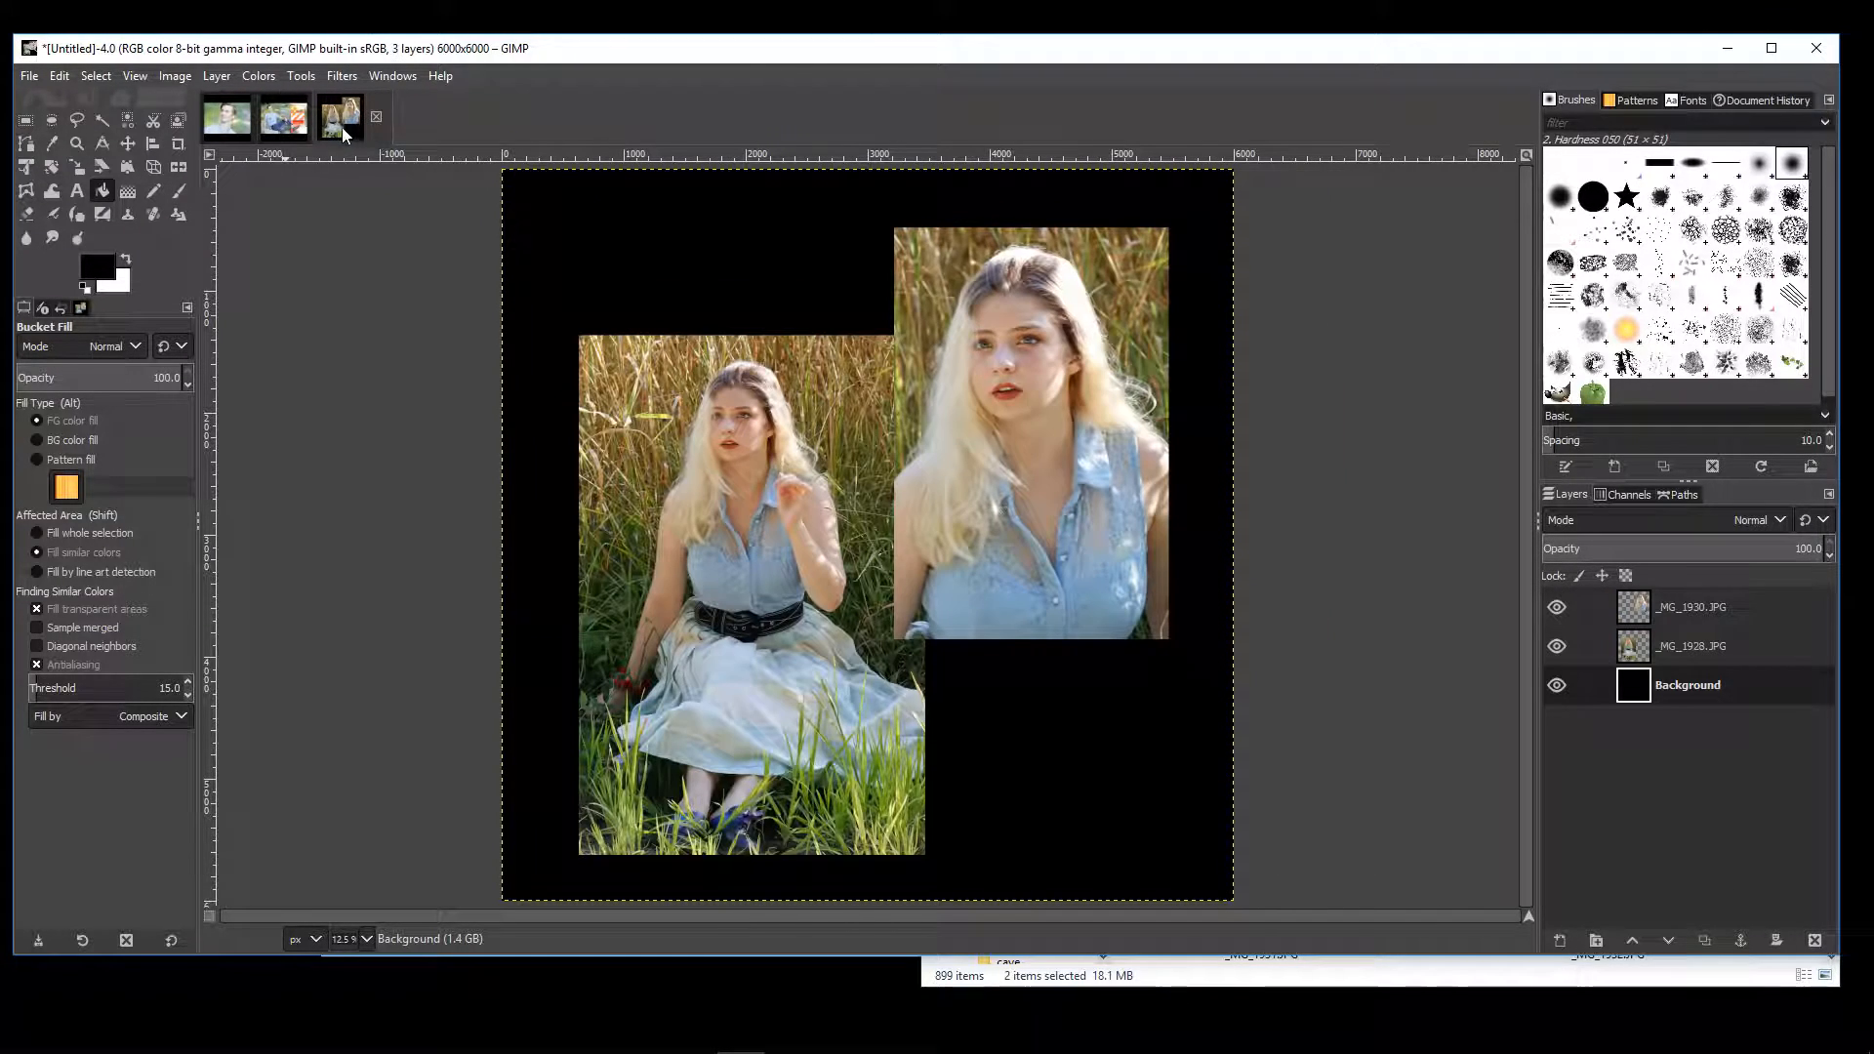
{"action": "left_click", "coordinate": [285, 133]}
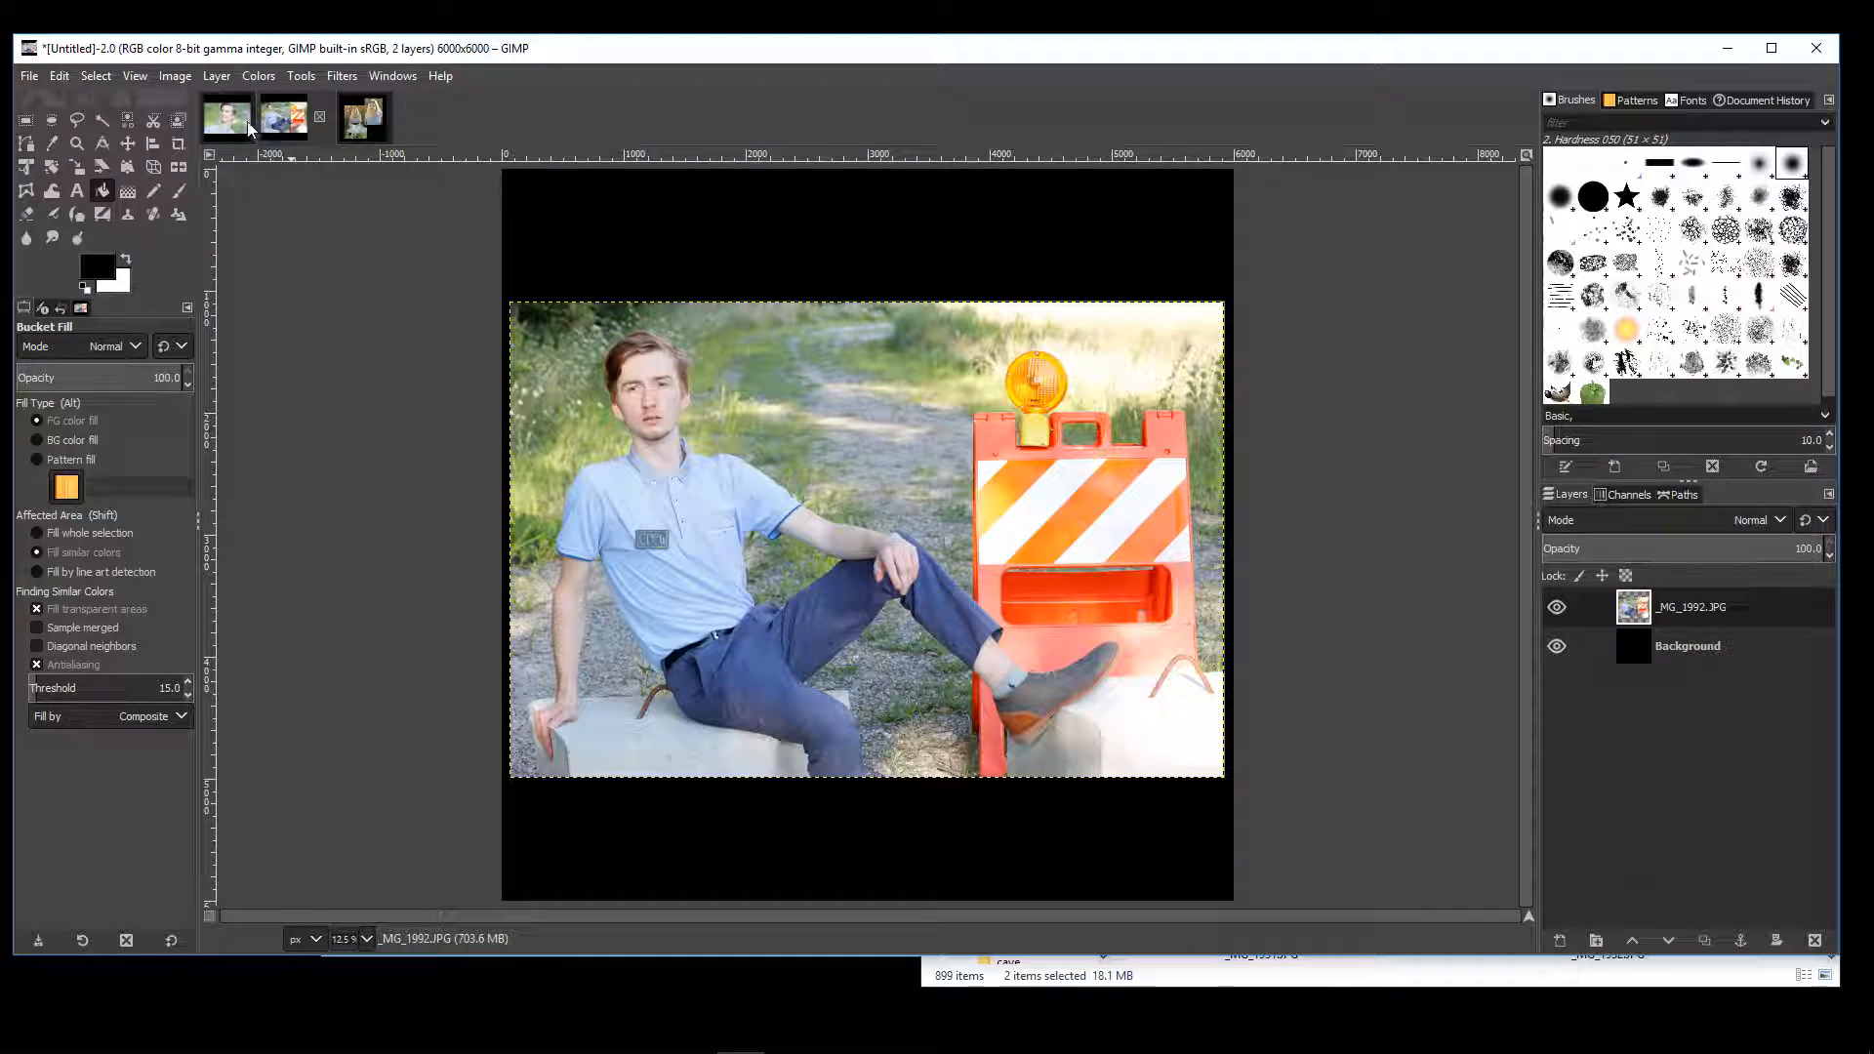
{"action": "left_click", "coordinate": [340, 119]}
- Start exporting the collage and create a folder named Gimp inside Crew Froebel Tutorials on the big boy (Q:) drive
{"action": "left_click", "coordinate": [30, 76]}
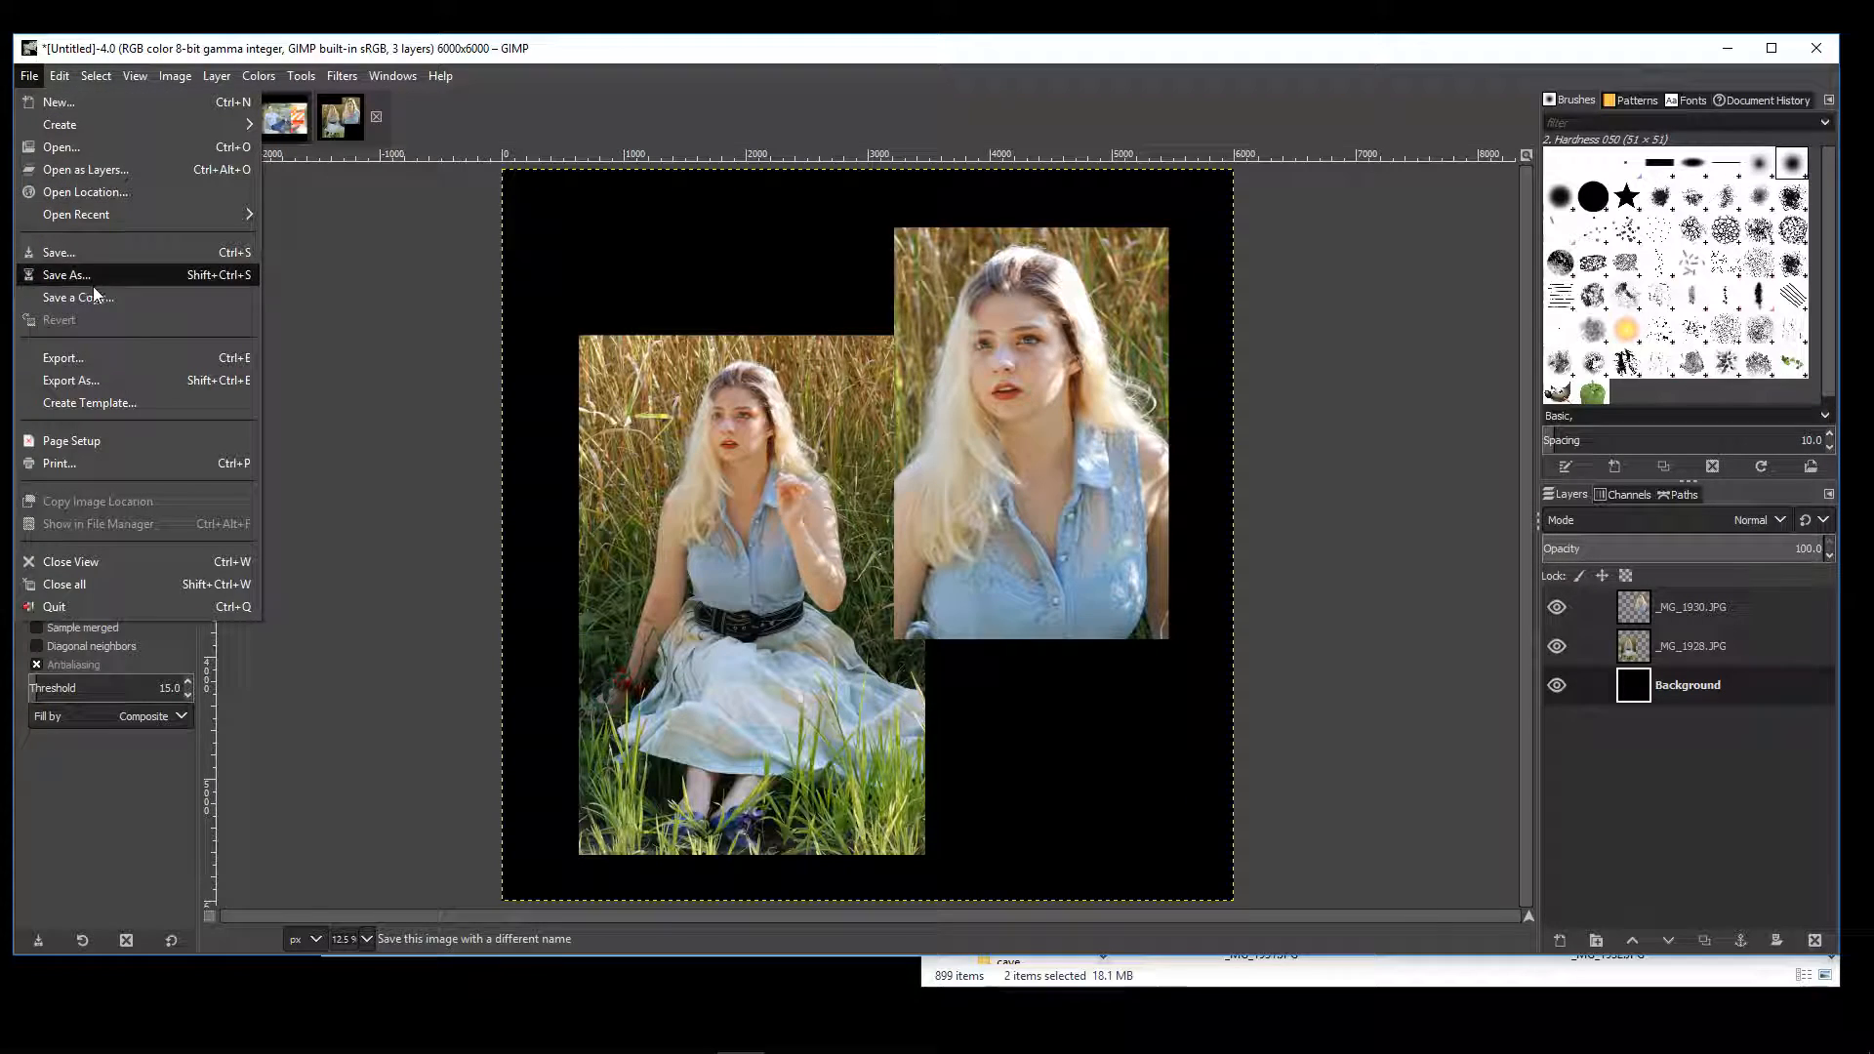
{"action": "left_click", "coordinate": [98, 361]}
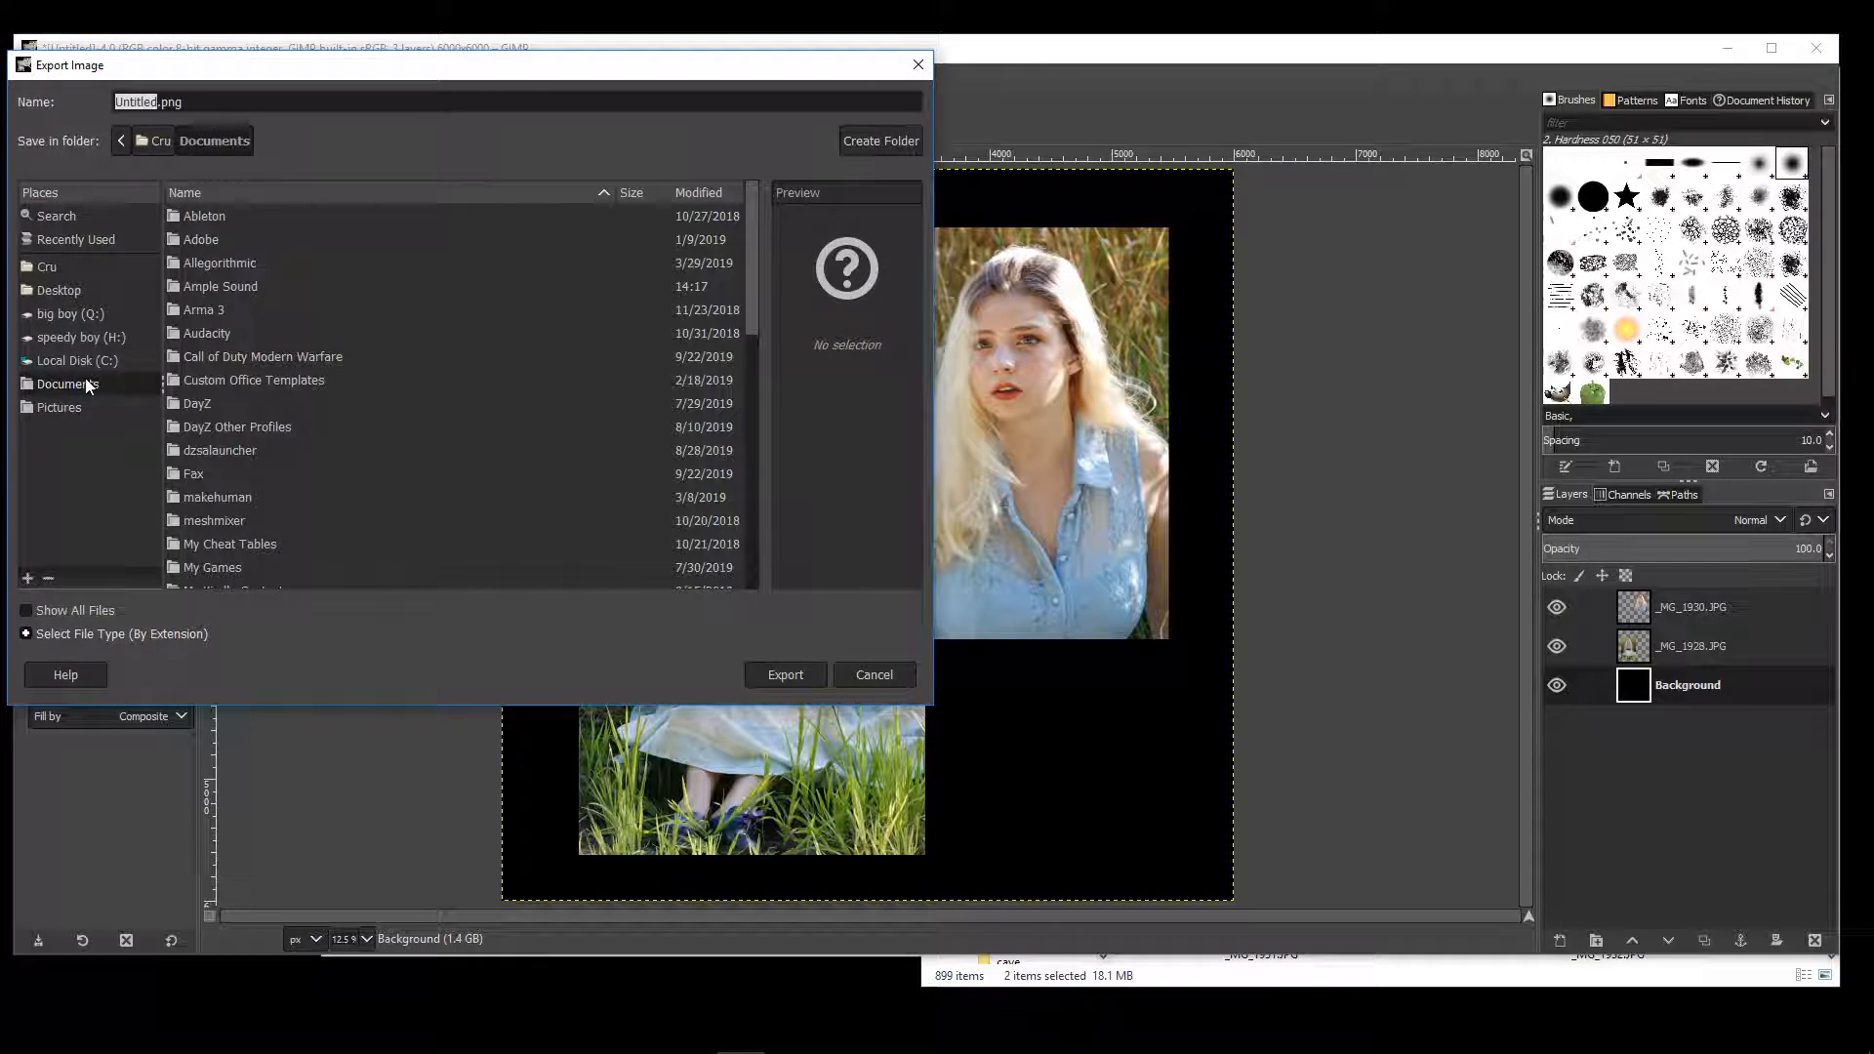
{"action": "left_click", "coordinate": [84, 314]}
{"action": "double_click", "coordinate": [240, 379]}
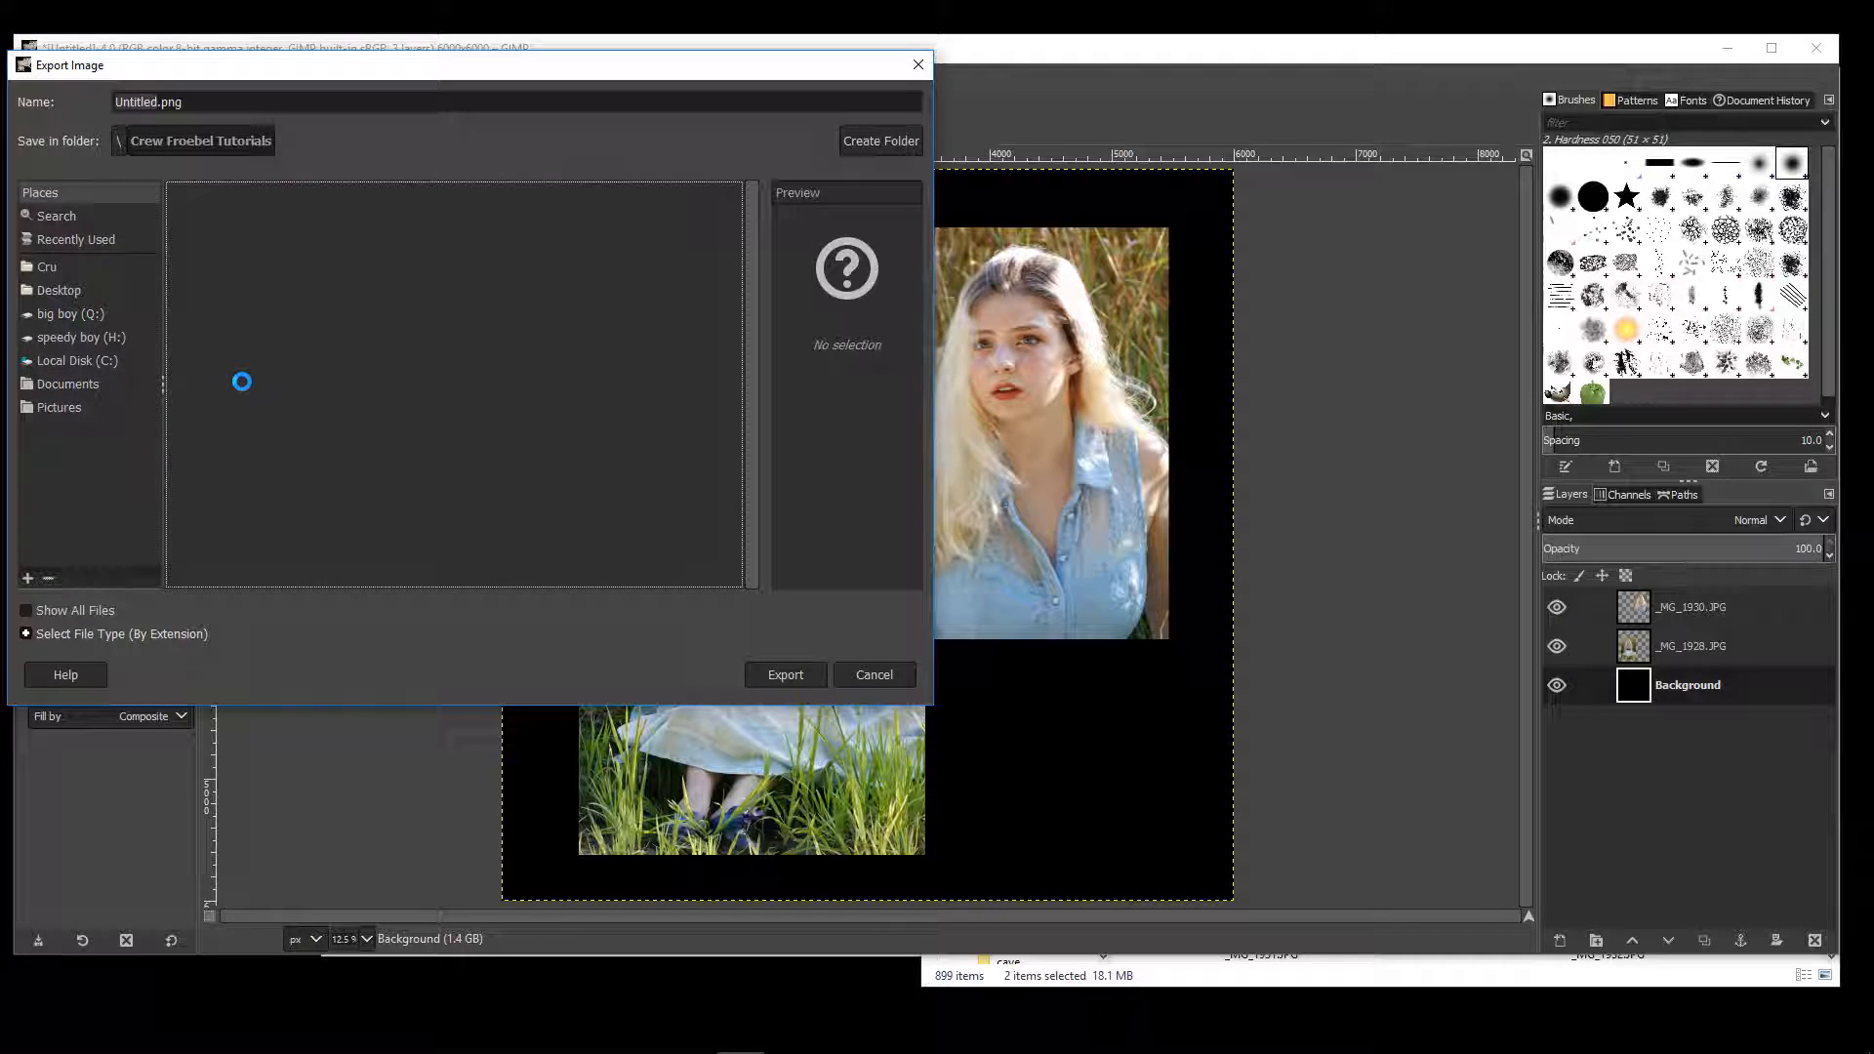
{"action": "left_click", "coordinate": [861, 144]}
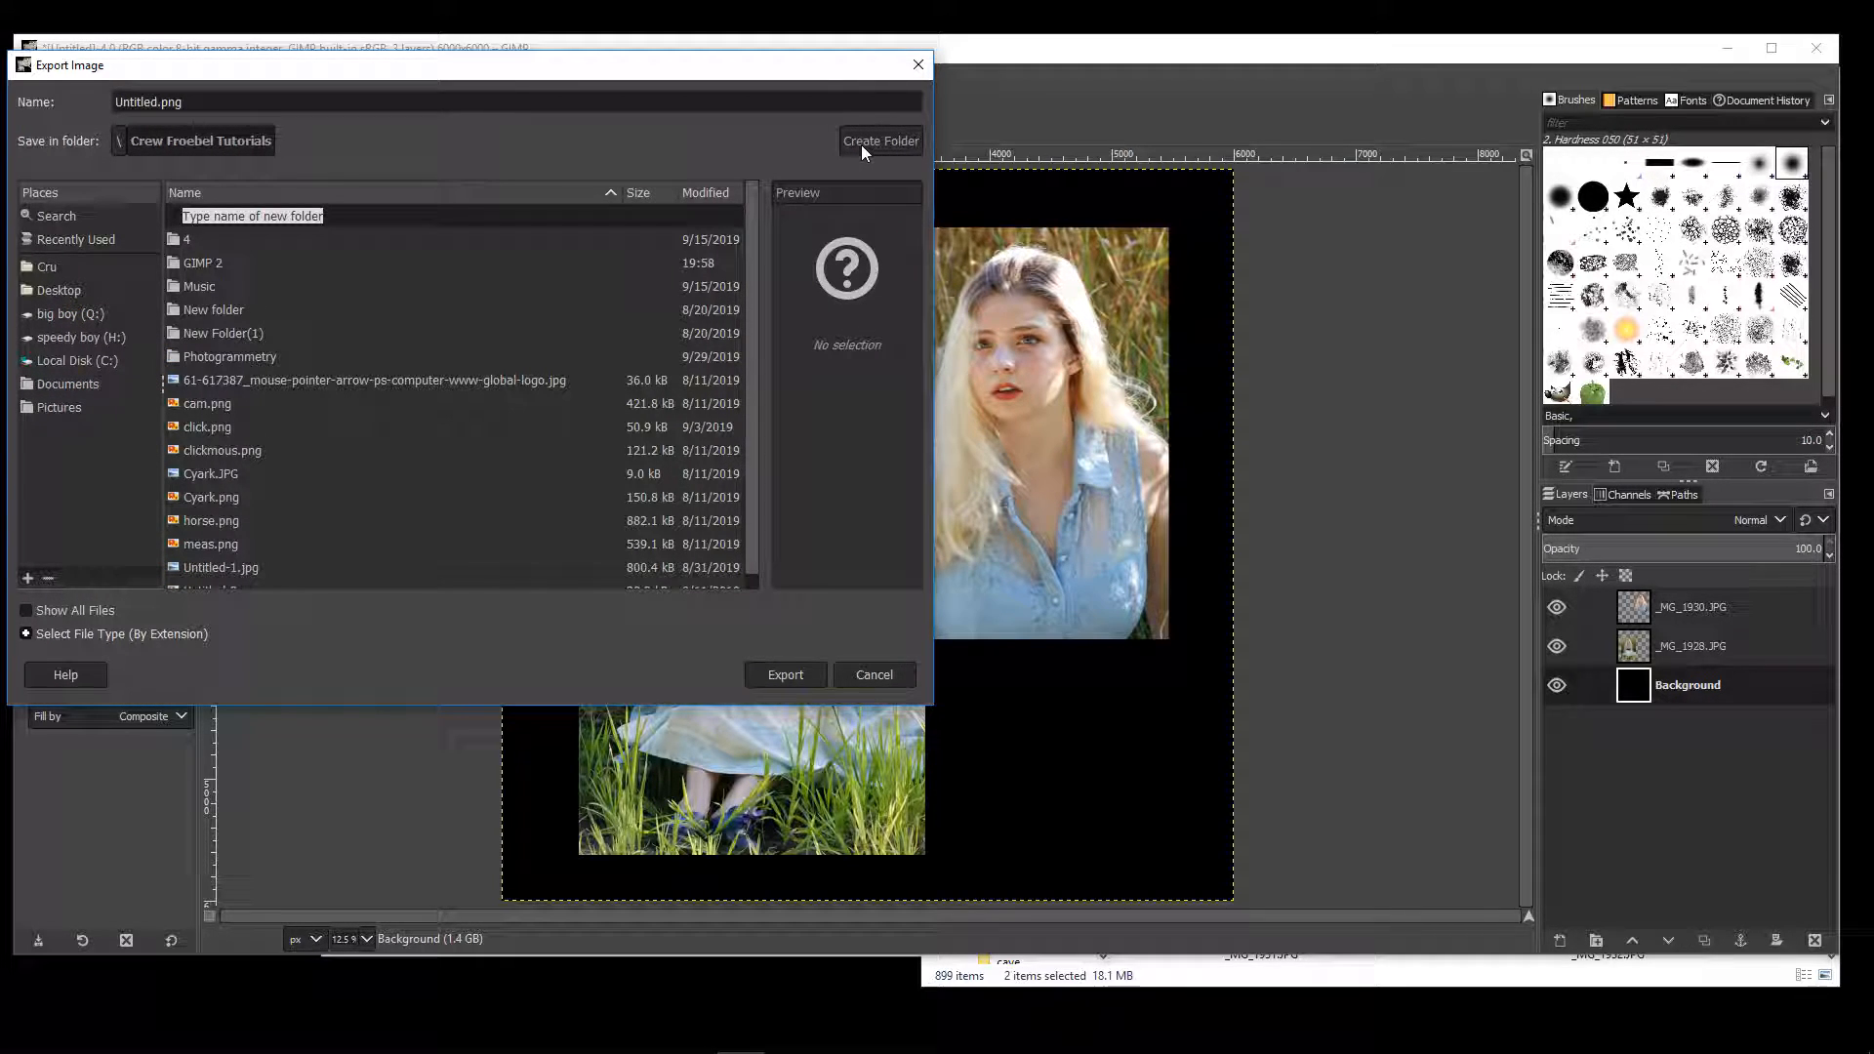
{"action": "type", "text": "Gimp"}
{"action": "key", "text": "Return"}
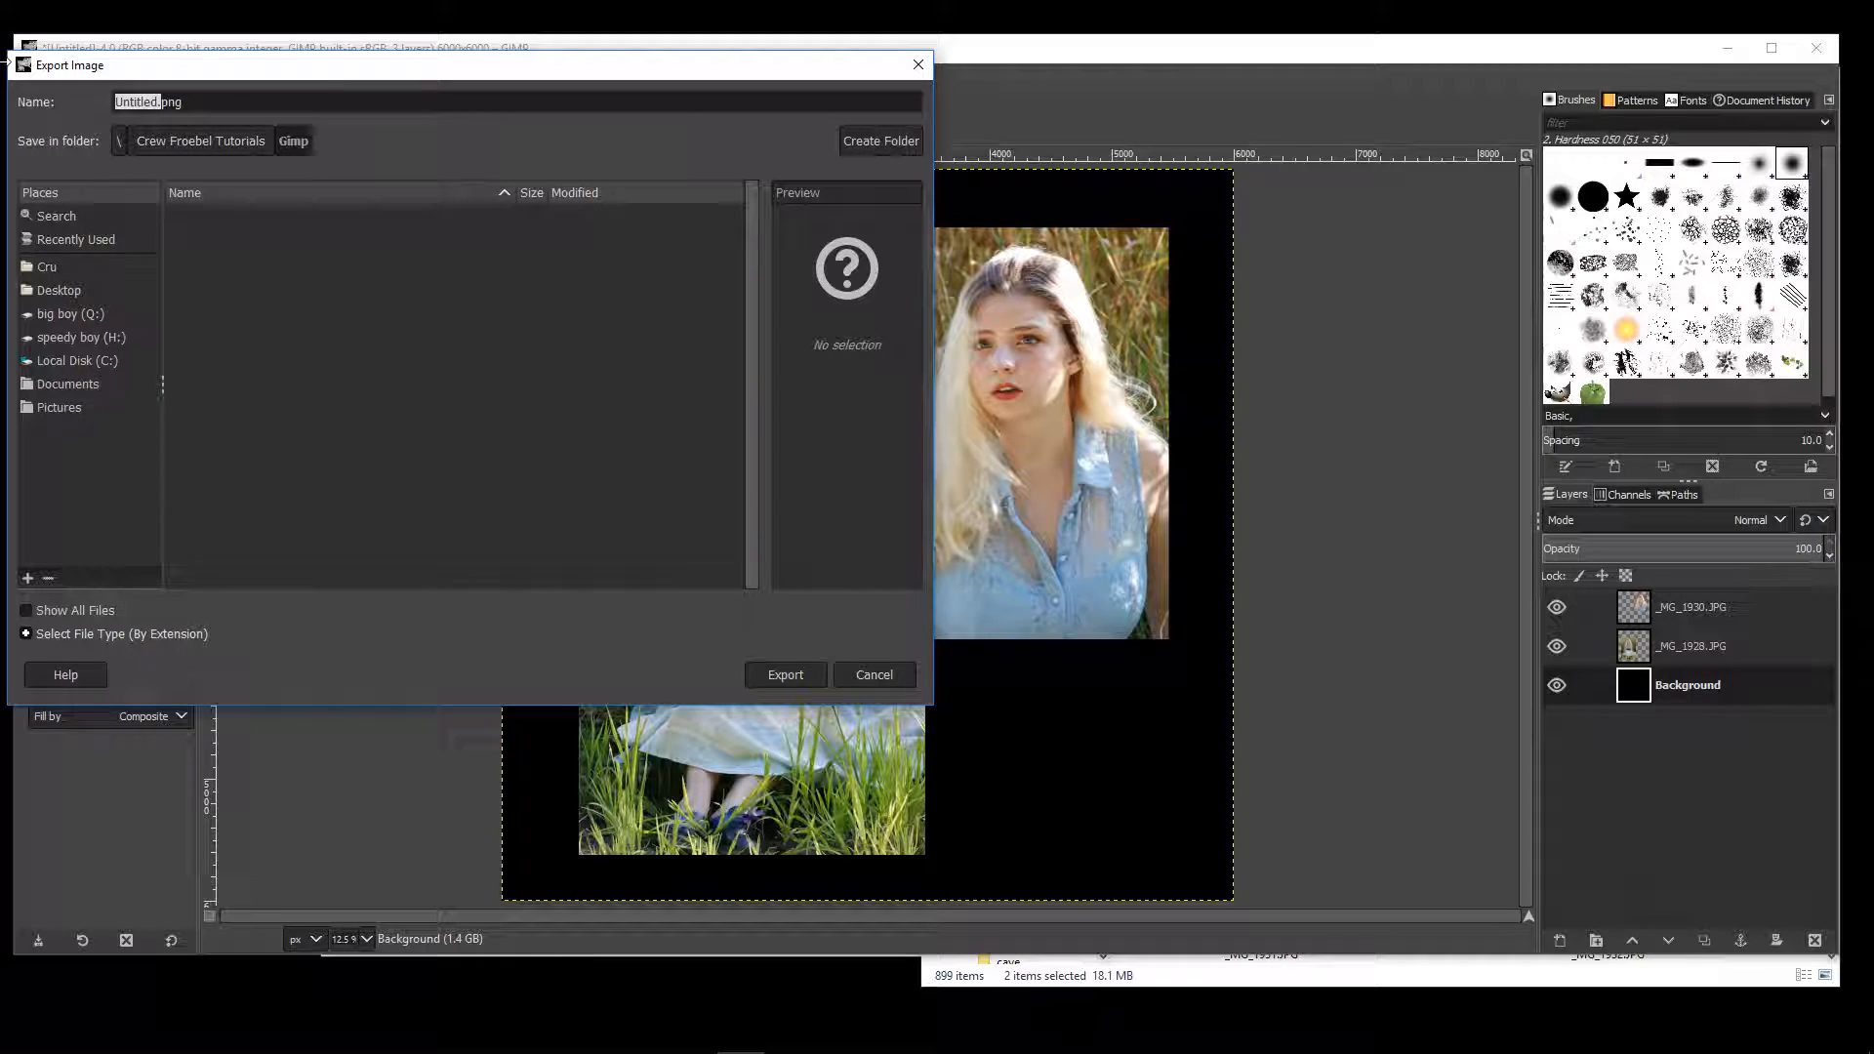
- Name the collage Field.png, adjust the PNG compression level and export it to the Gimp folder
{"action": "key", "text": "Left"}
{"action": "key", "text": "Return"}
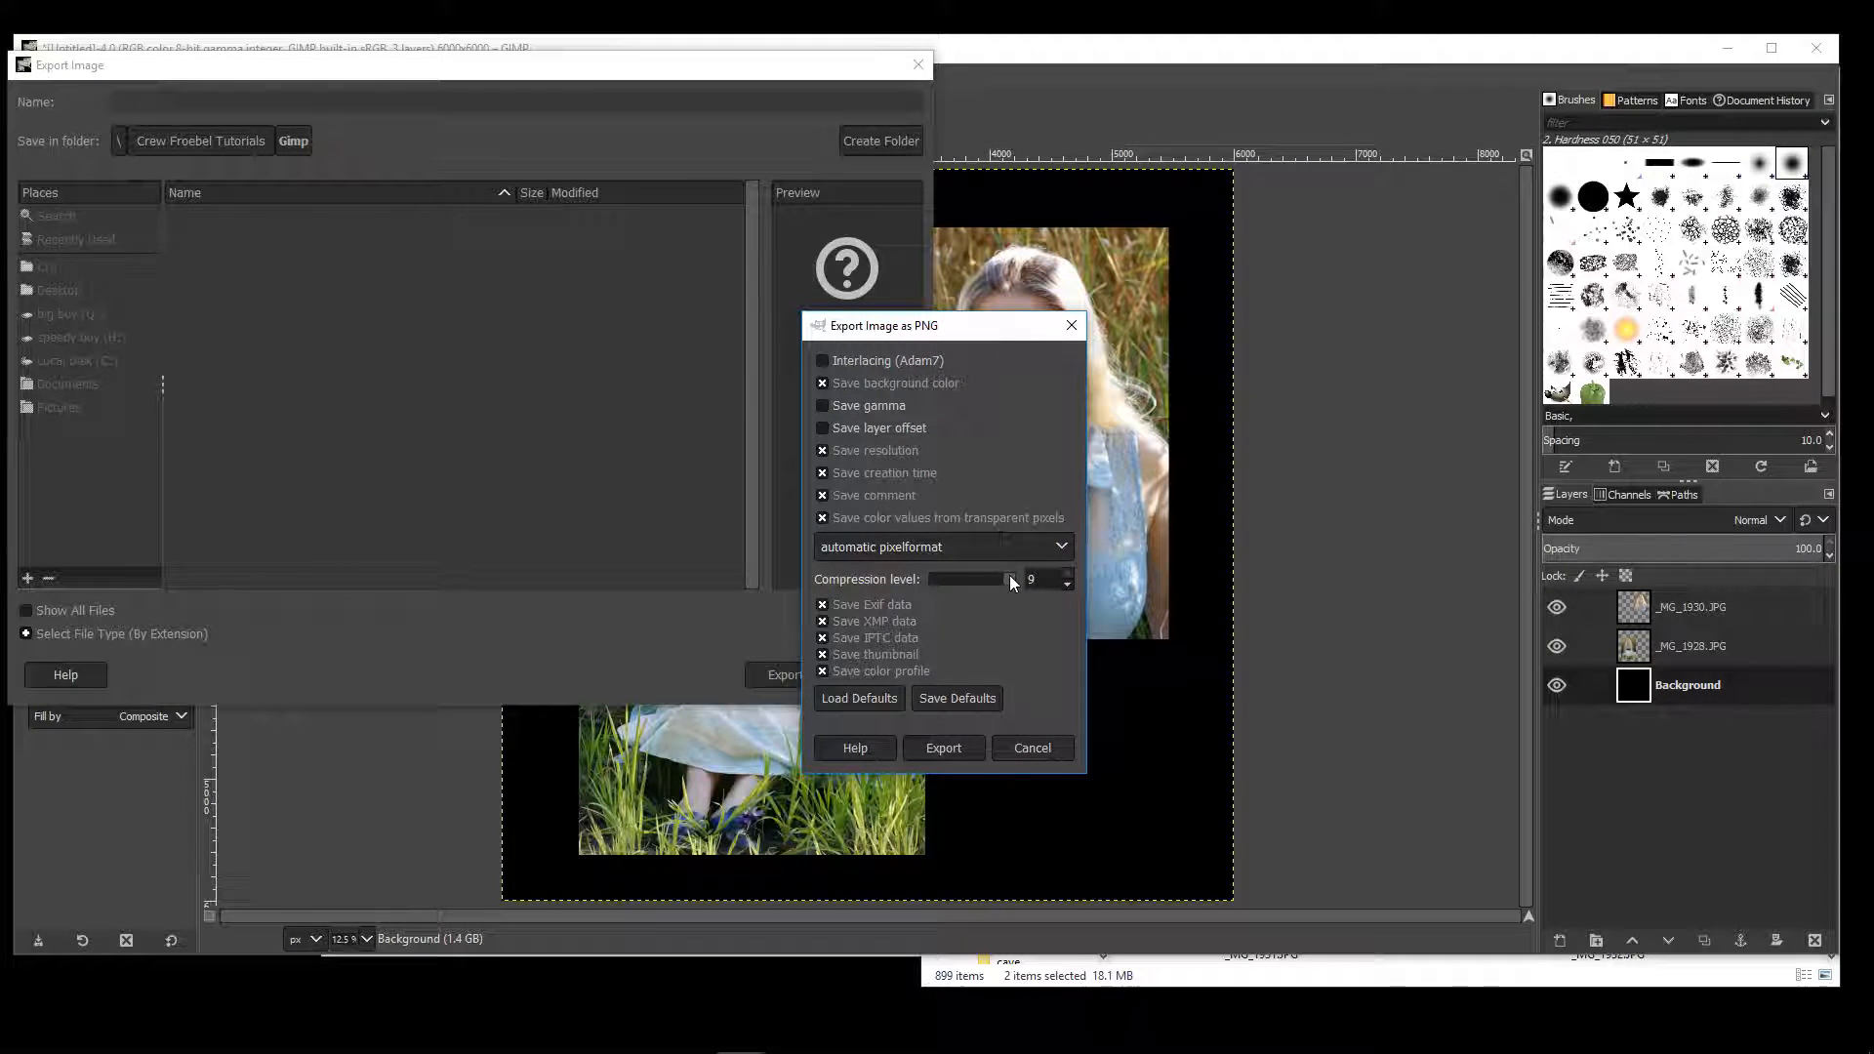
{"action": "left_click_drag", "start_coordinate": [979, 593], "coordinate": [986, 592]}
{"action": "left_click", "coordinate": [937, 749]}
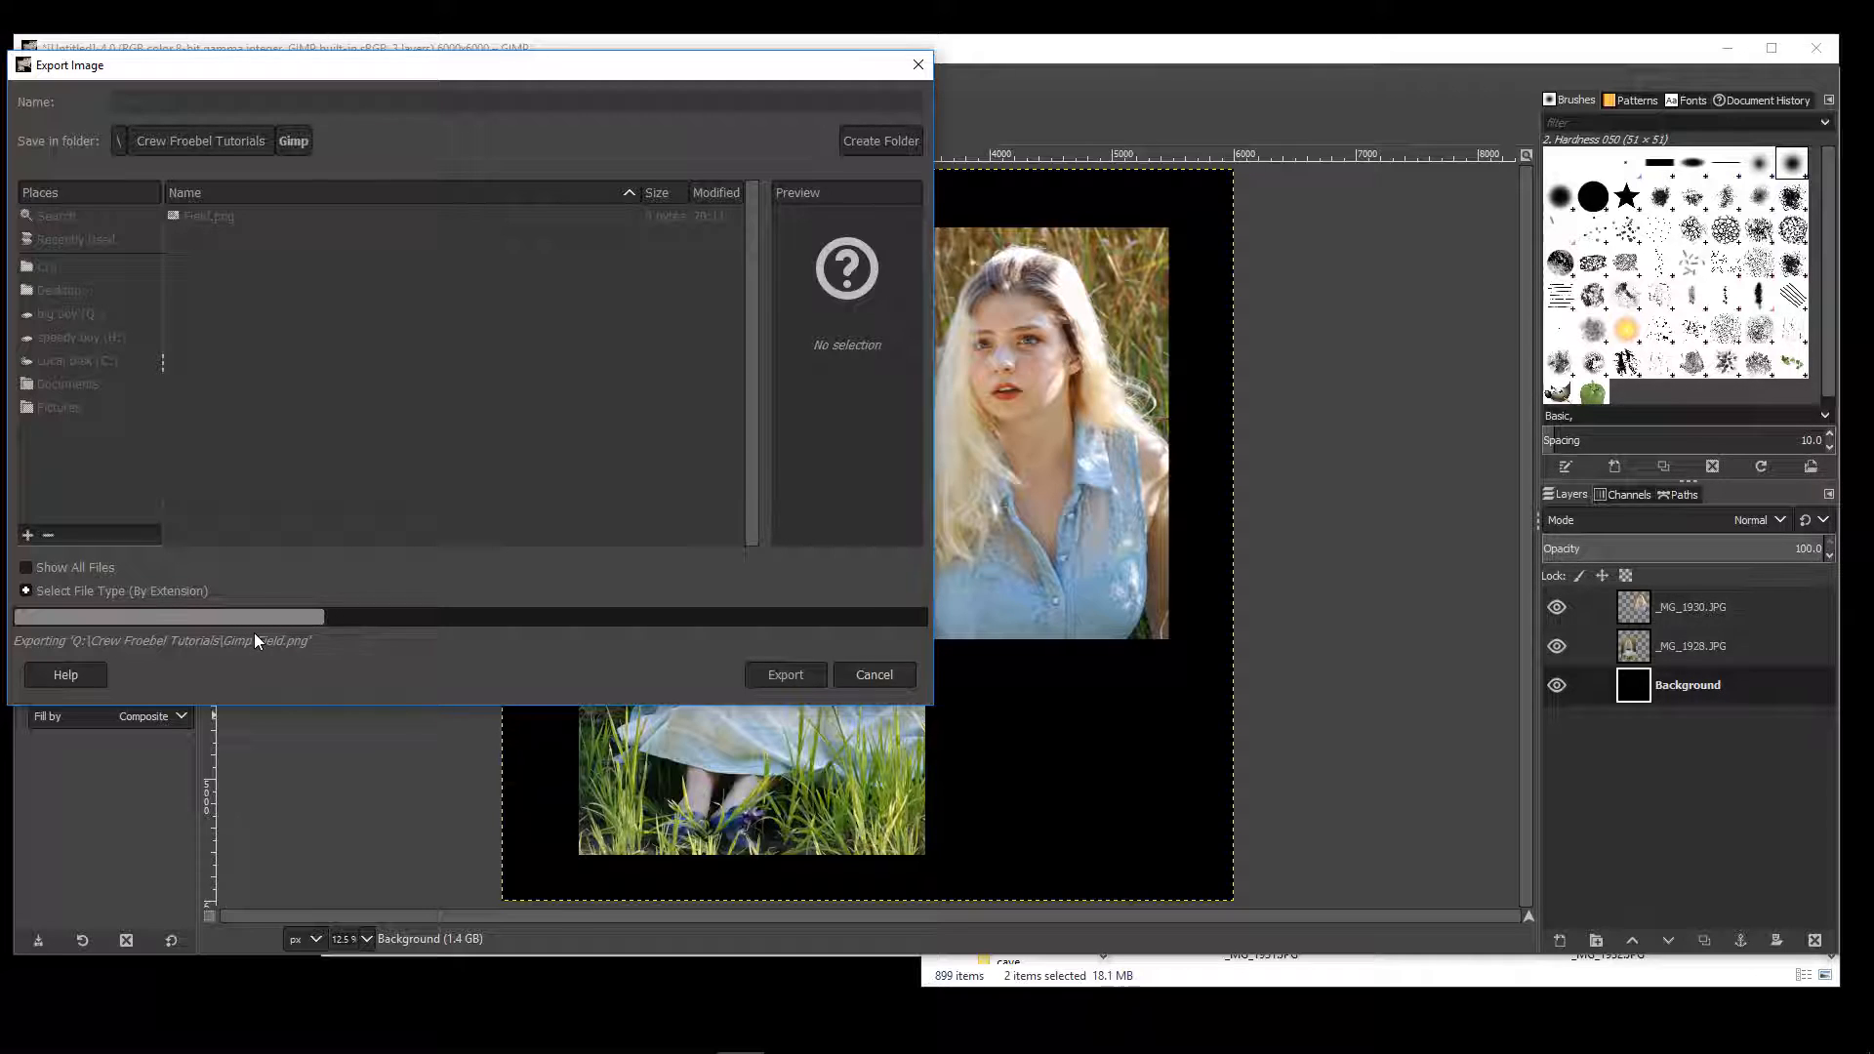
{"action": "left_click_drag", "start_coordinate": [338, 76], "coordinate": [994, 167]}
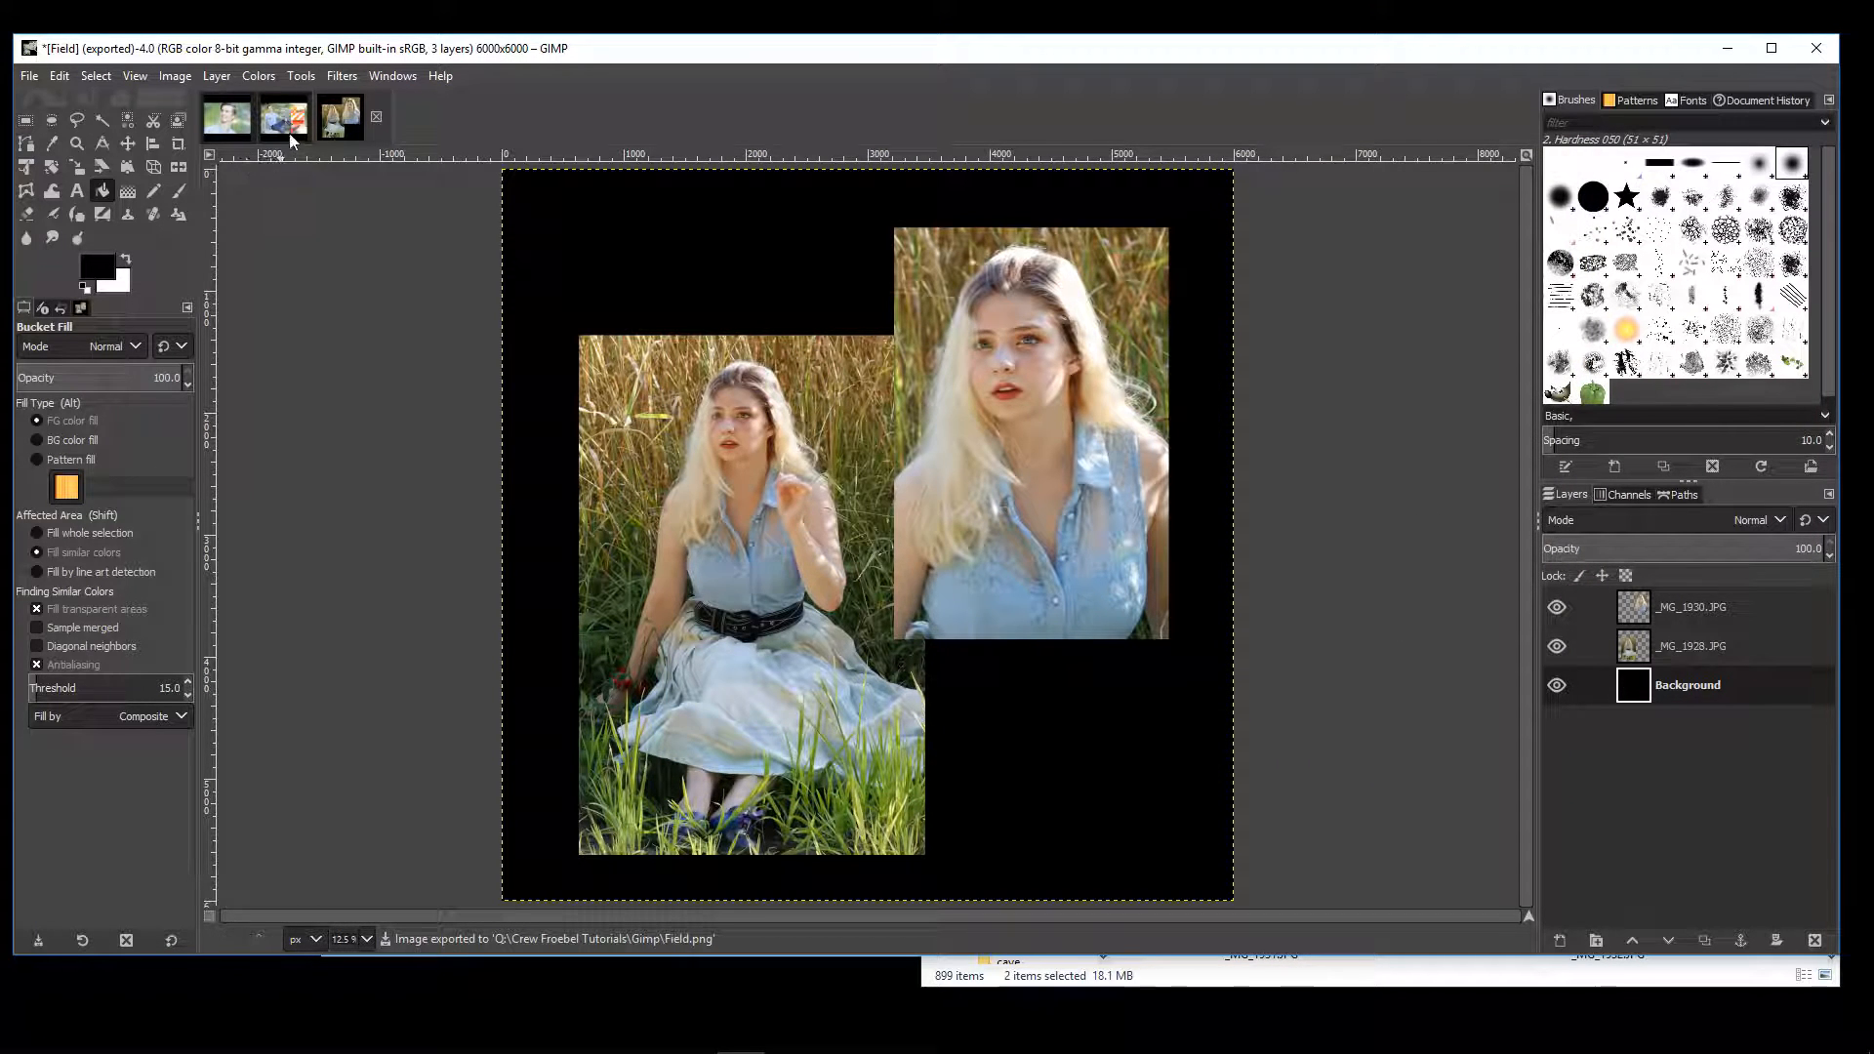
- Export the bordered landscape photo with the orange barricade to the Gimp folder as Cru.png
{"action": "key", "text": "ctrl+Tab"}
{"action": "left_click", "coordinate": [30, 76]}
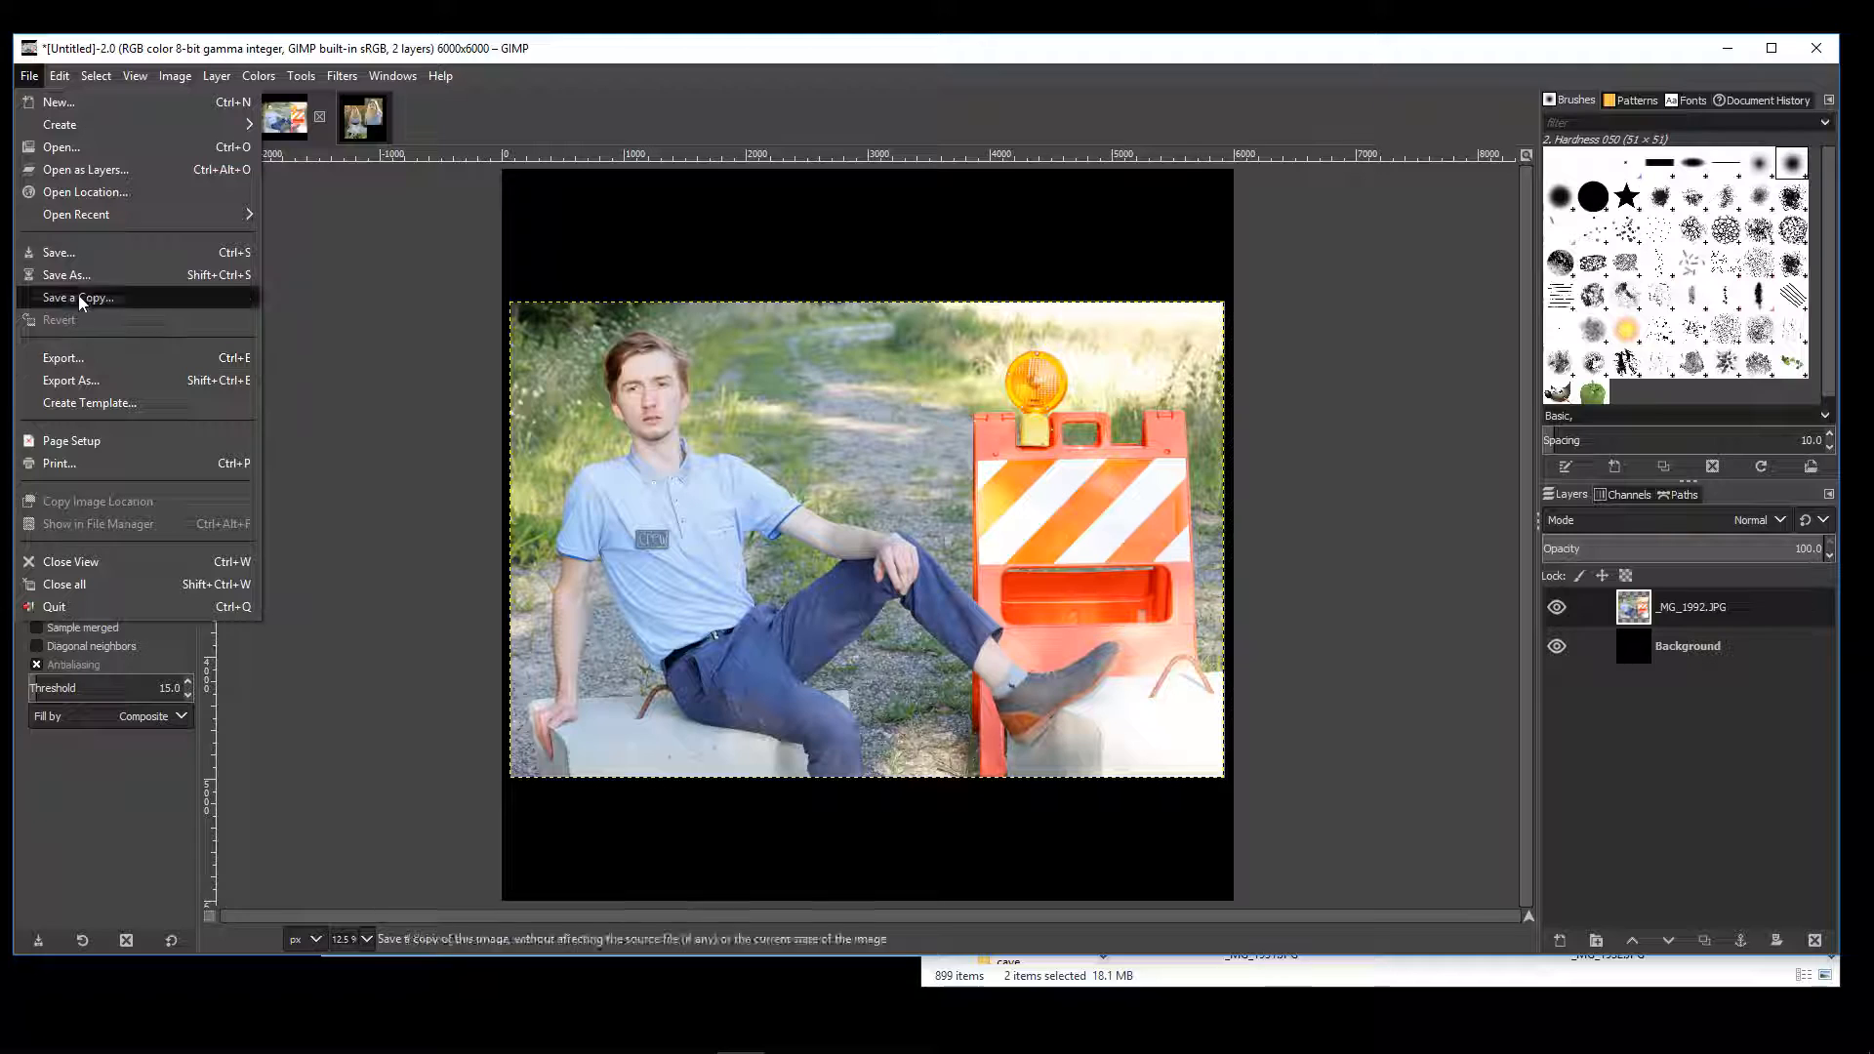
{"action": "left_click", "coordinate": [98, 380]}
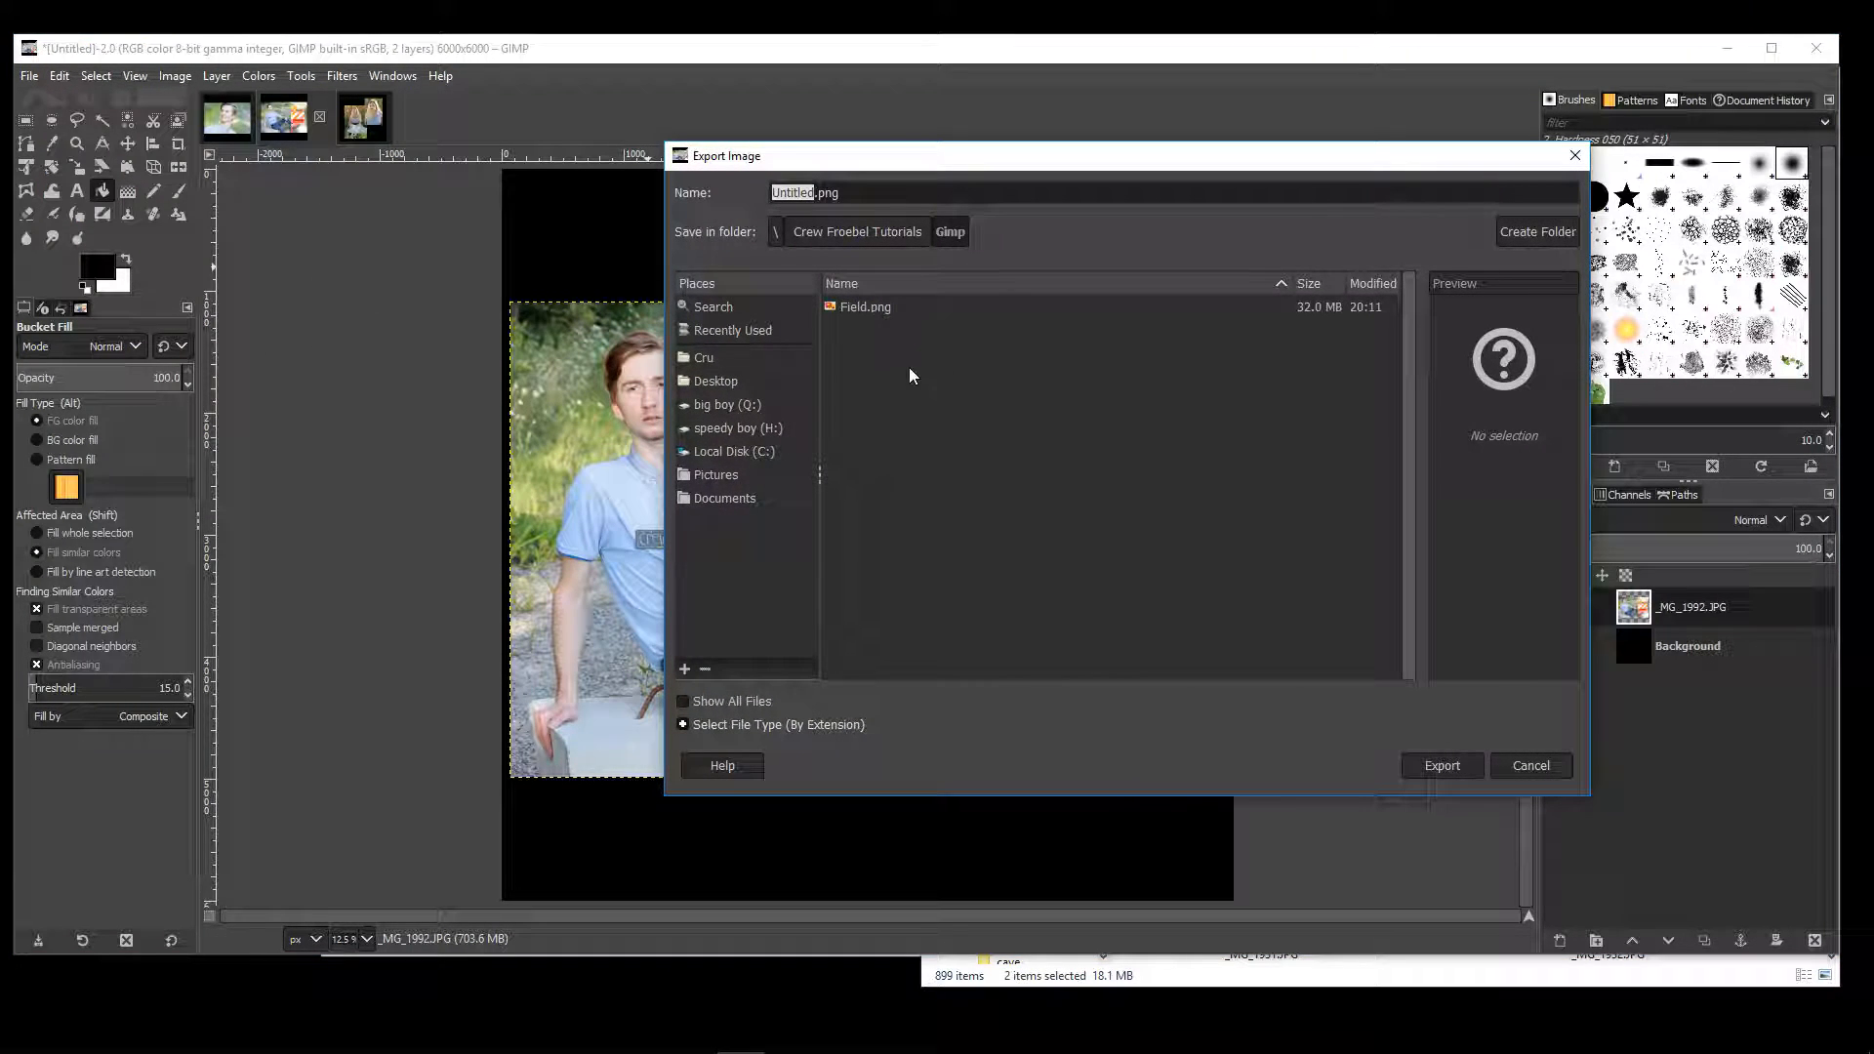
{"action": "key", "text": "BackSpace"}
{"action": "type", "text": "cru"}
{"action": "key", "text": "Return"}
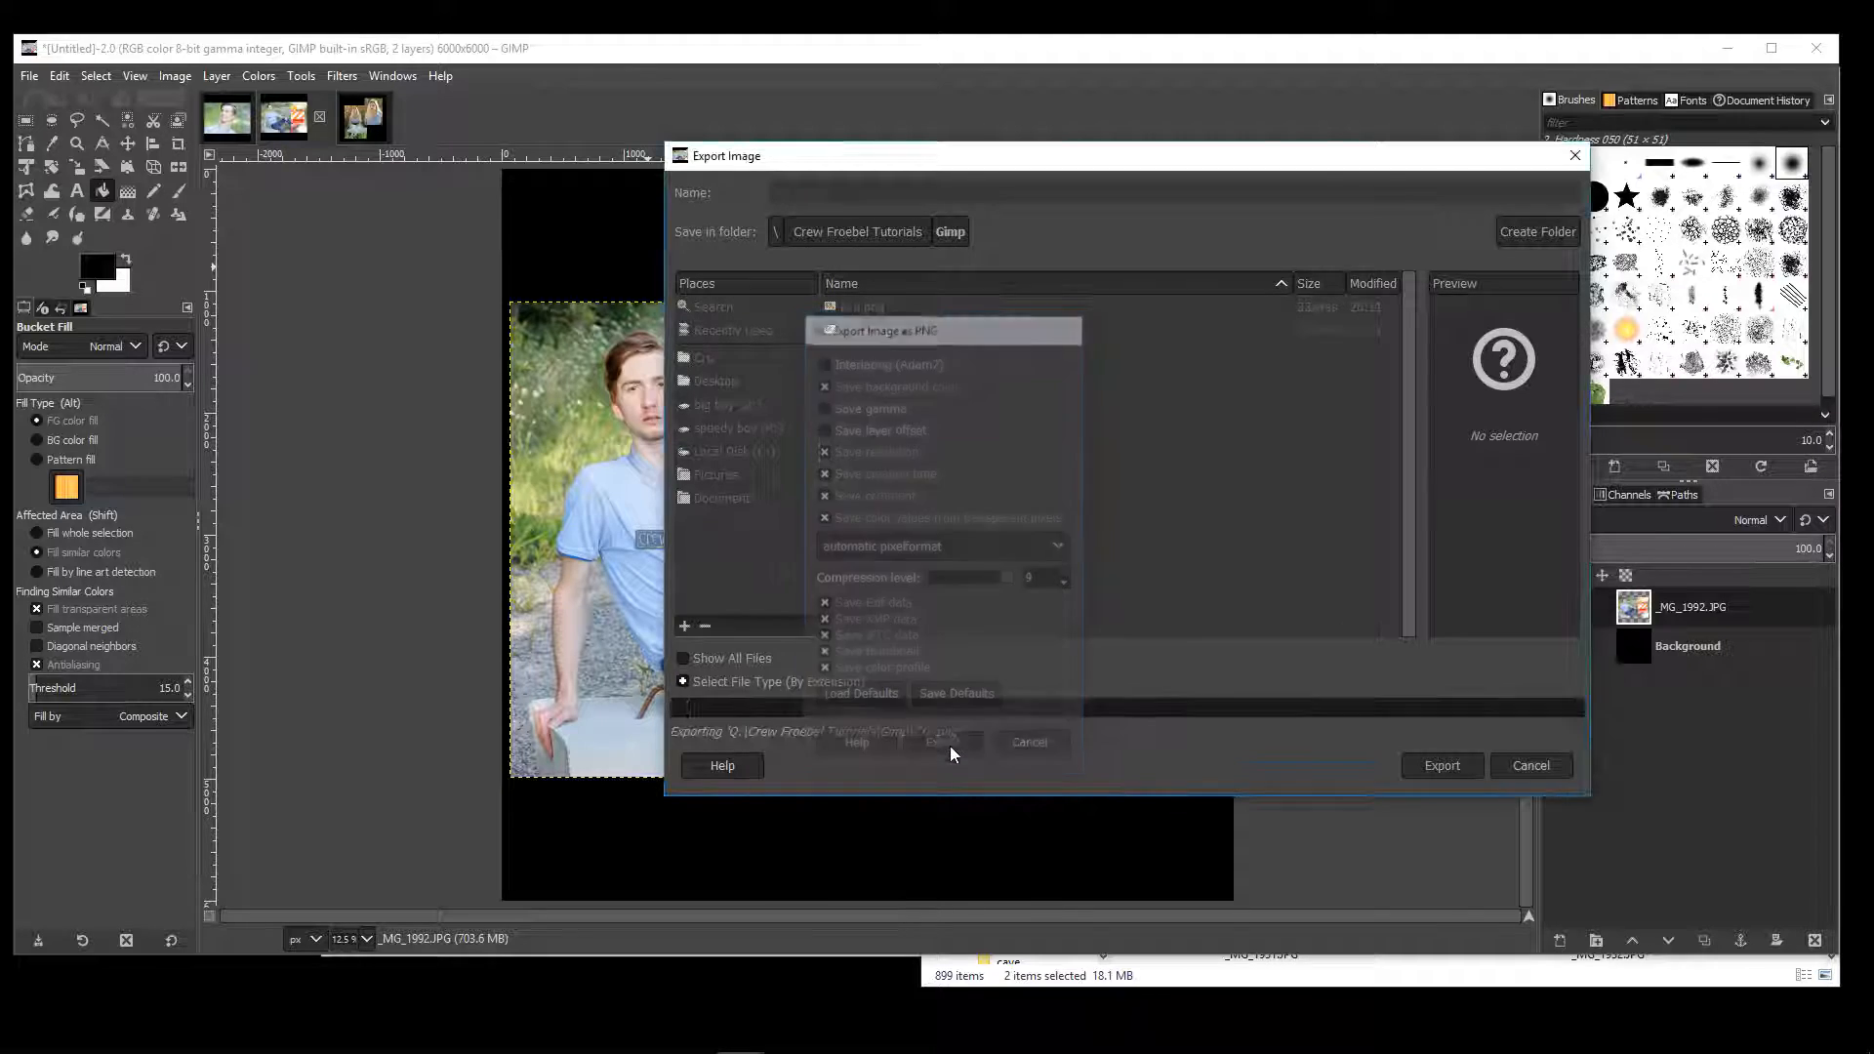
{"action": "left_click", "coordinate": [951, 748]}
- Show the exported PNGs in the Gimp folder as larger thumbnails and shrink the folder window to part of the screen
{"action": "right_click", "coordinate": [1426, 190]}
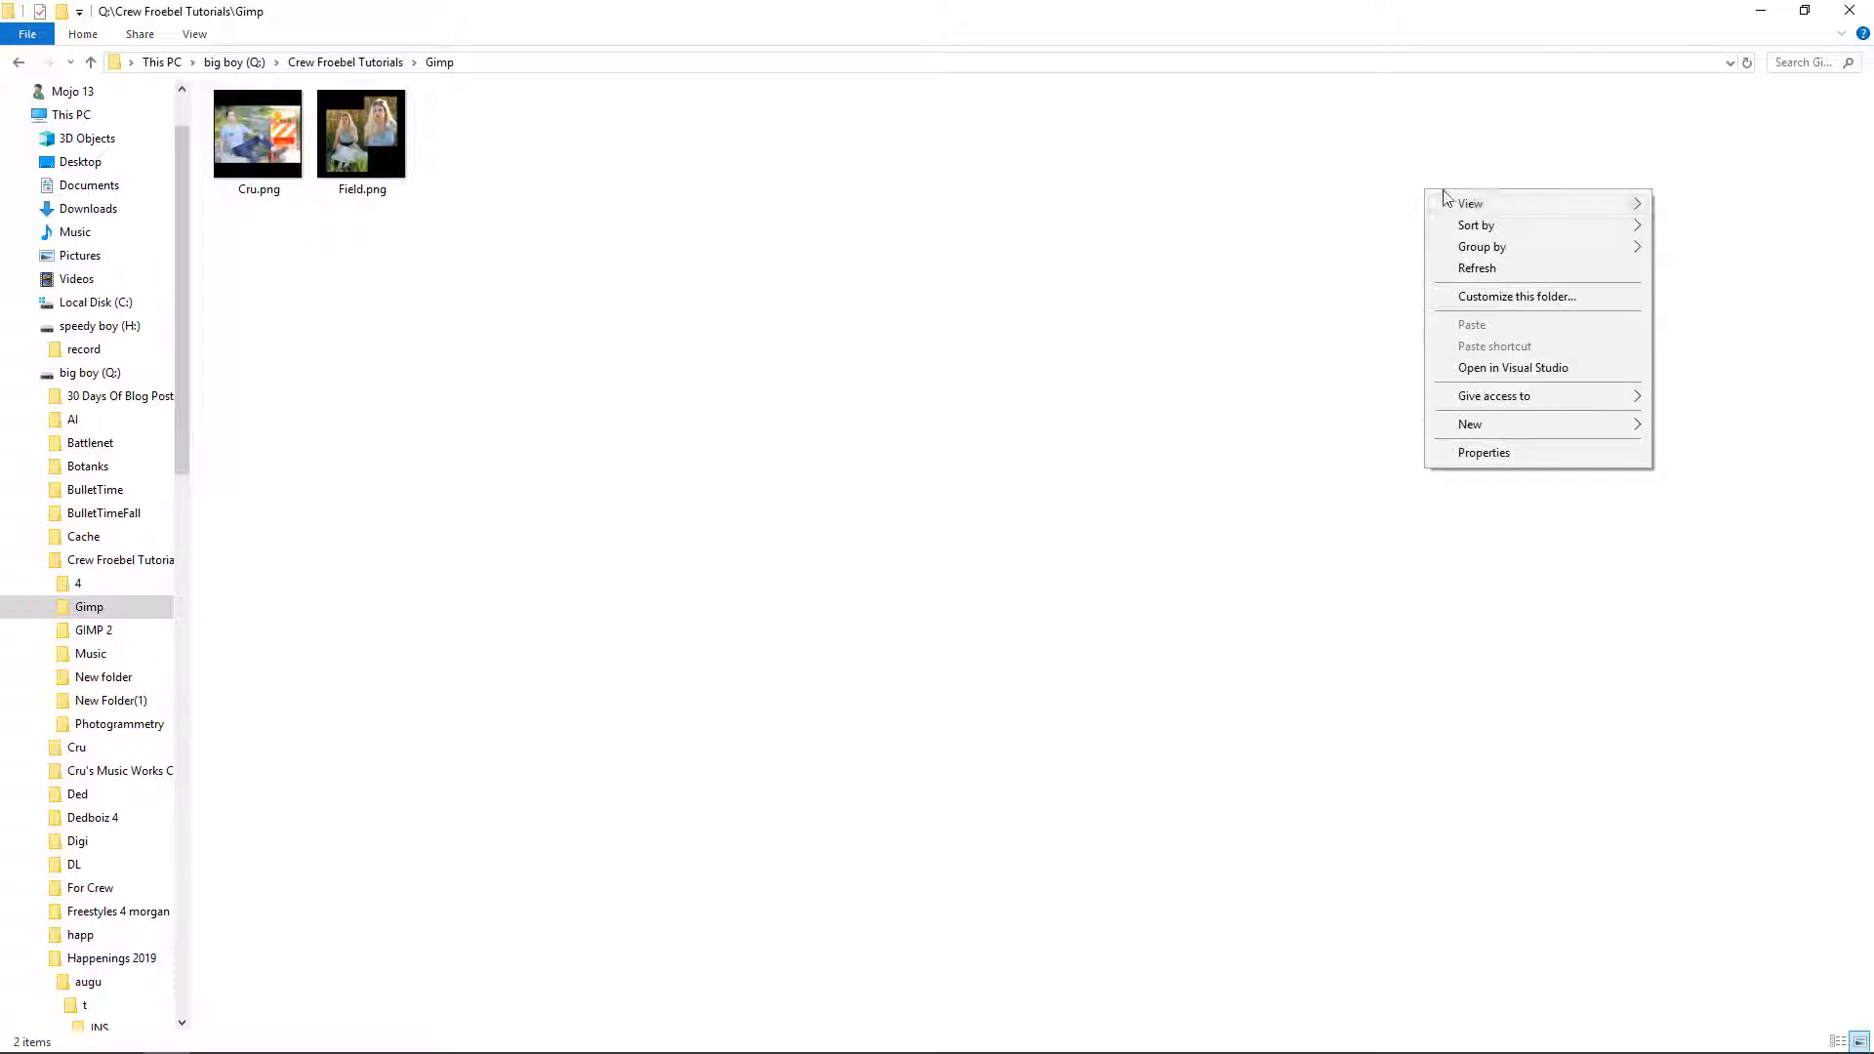
{"action": "mouse_move", "coordinate": [1528, 203]}
{"action": "left_click", "coordinate": [1747, 205]}
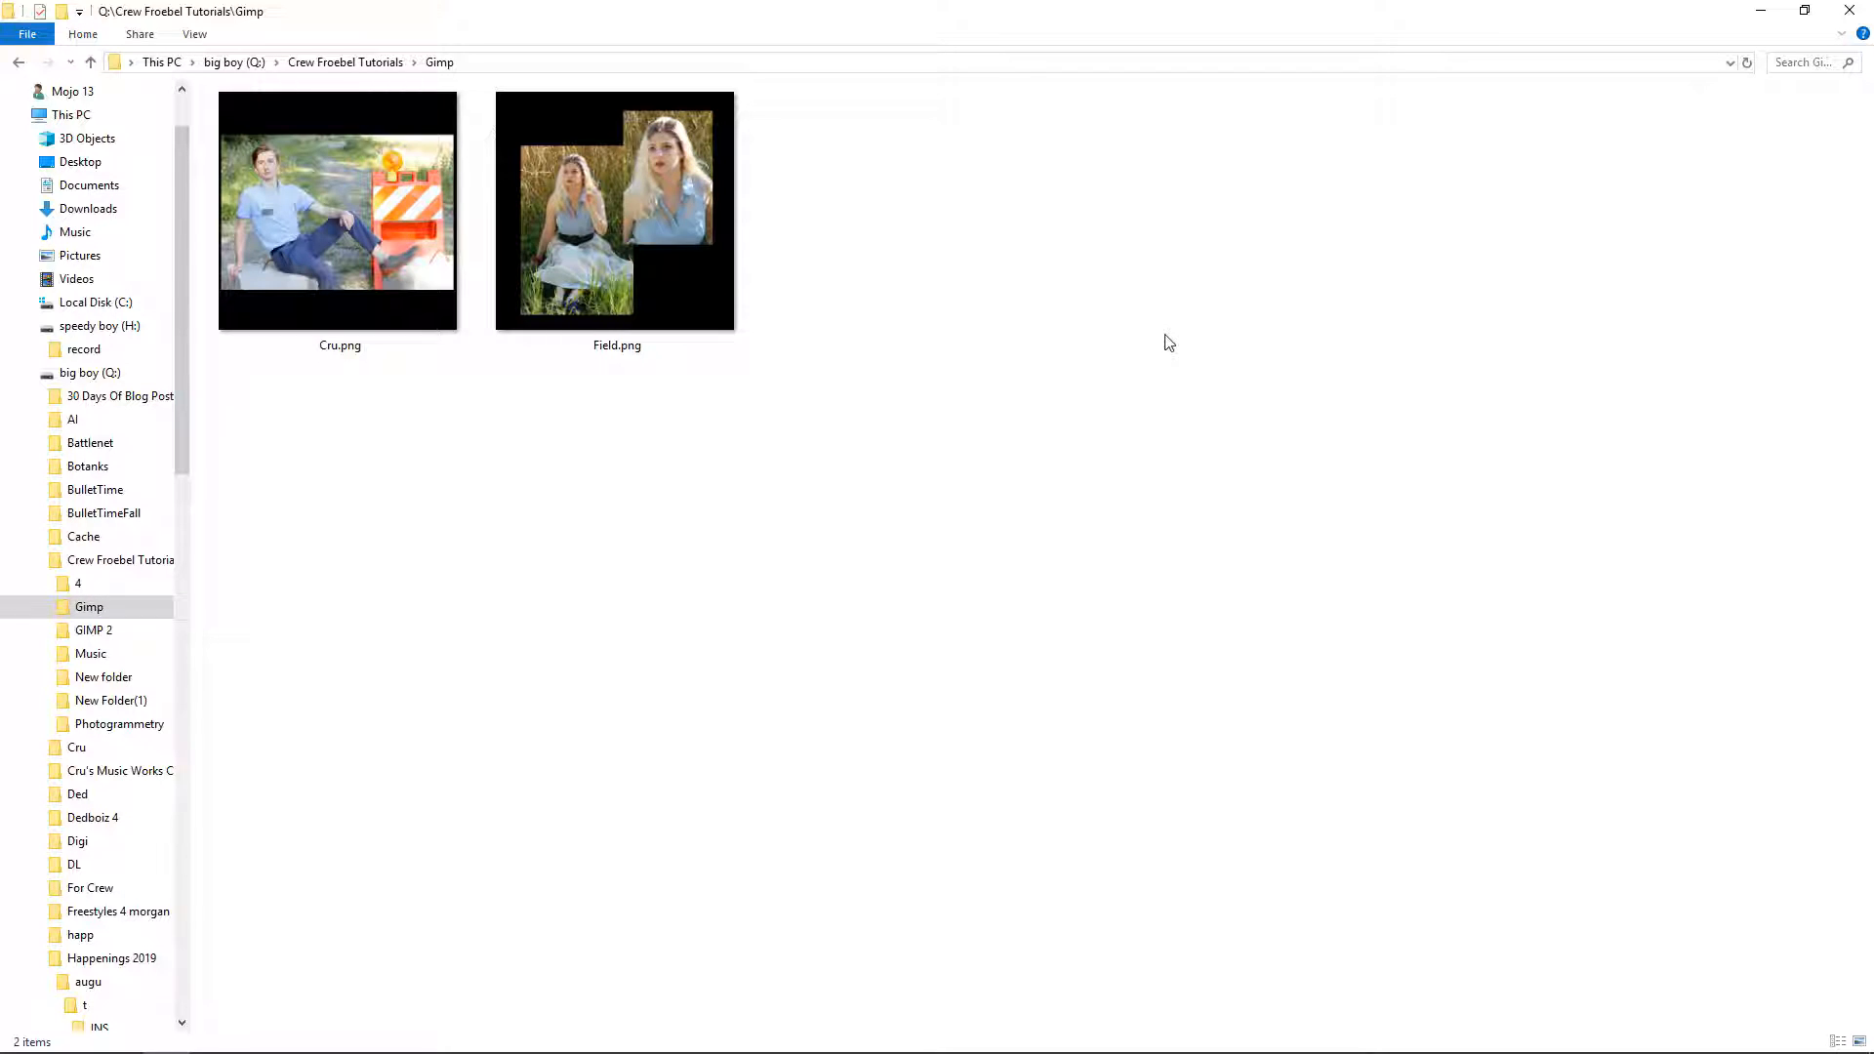
{"action": "left_click", "coordinate": [562, 270]}
{"action": "left_click", "coordinate": [397, 280]}
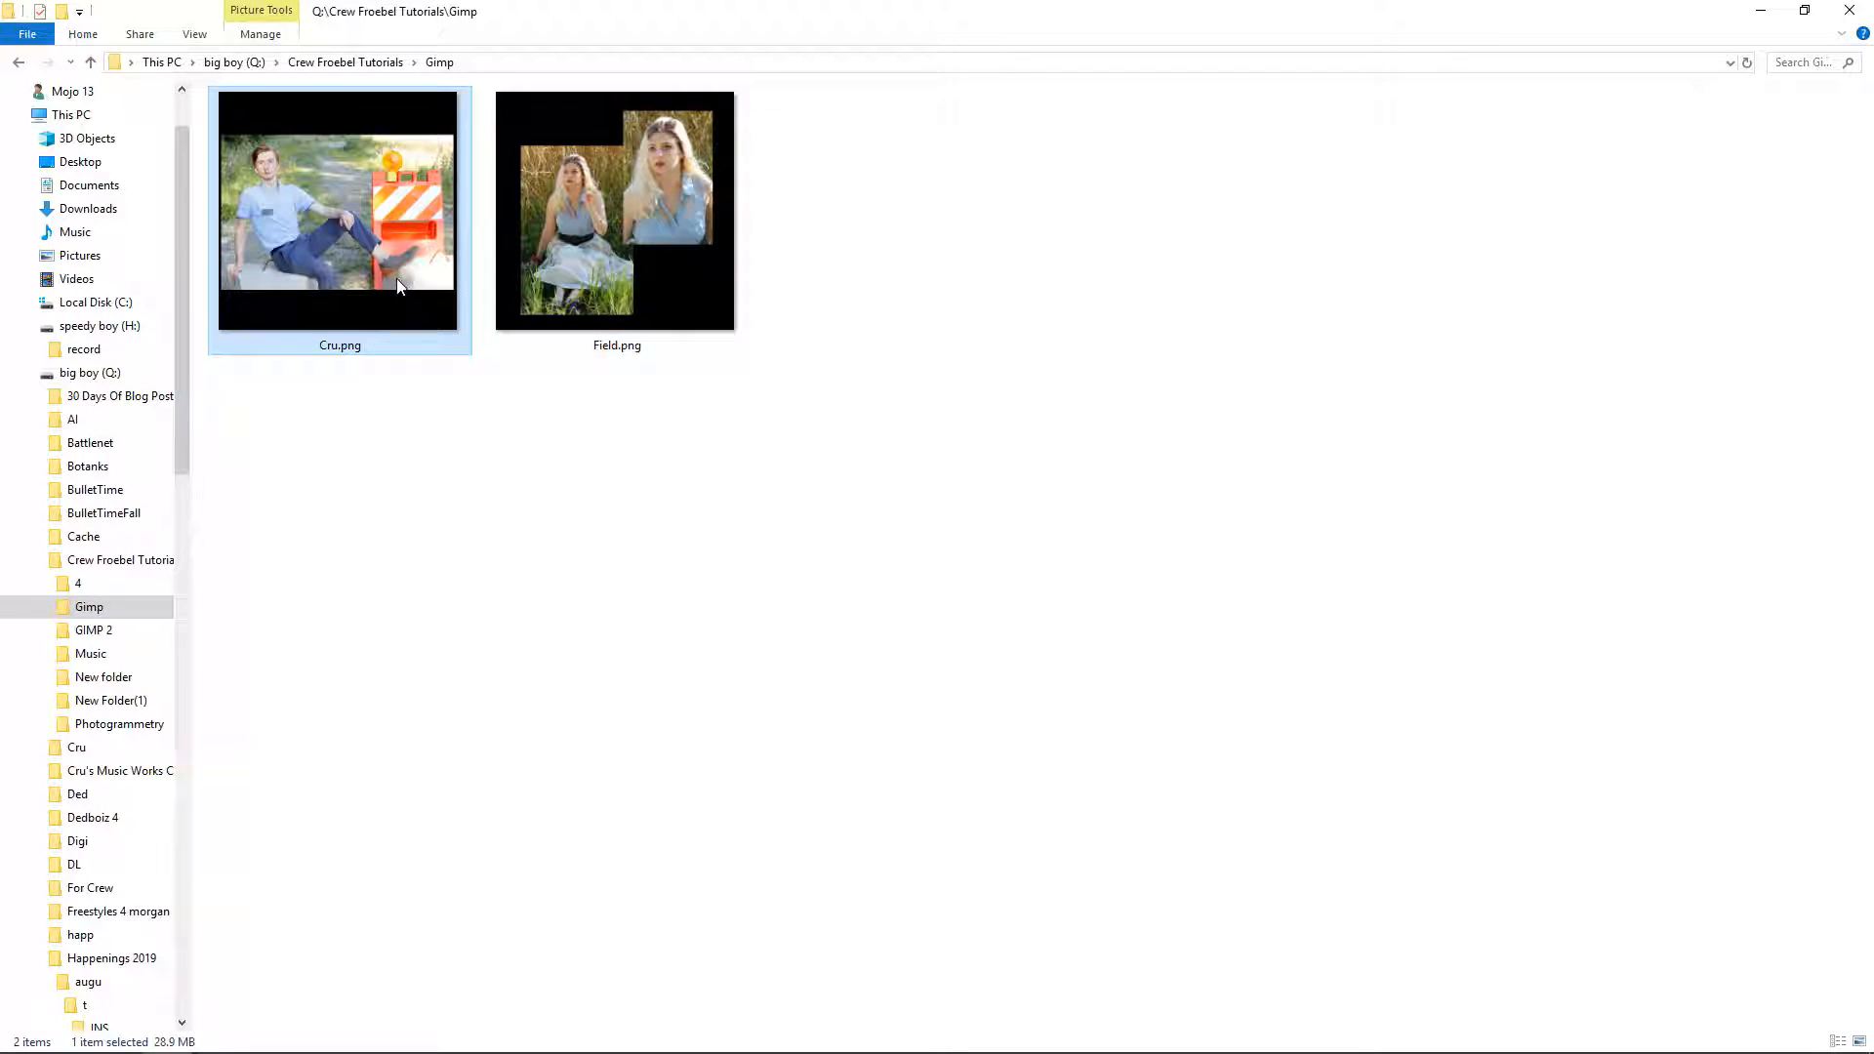
{"action": "left_click_drag", "start_coordinate": [445, 11], "coordinate": [800, 131]}
{"action": "left_click_drag", "start_coordinate": [734, 551], "coordinate": [971, 672]}
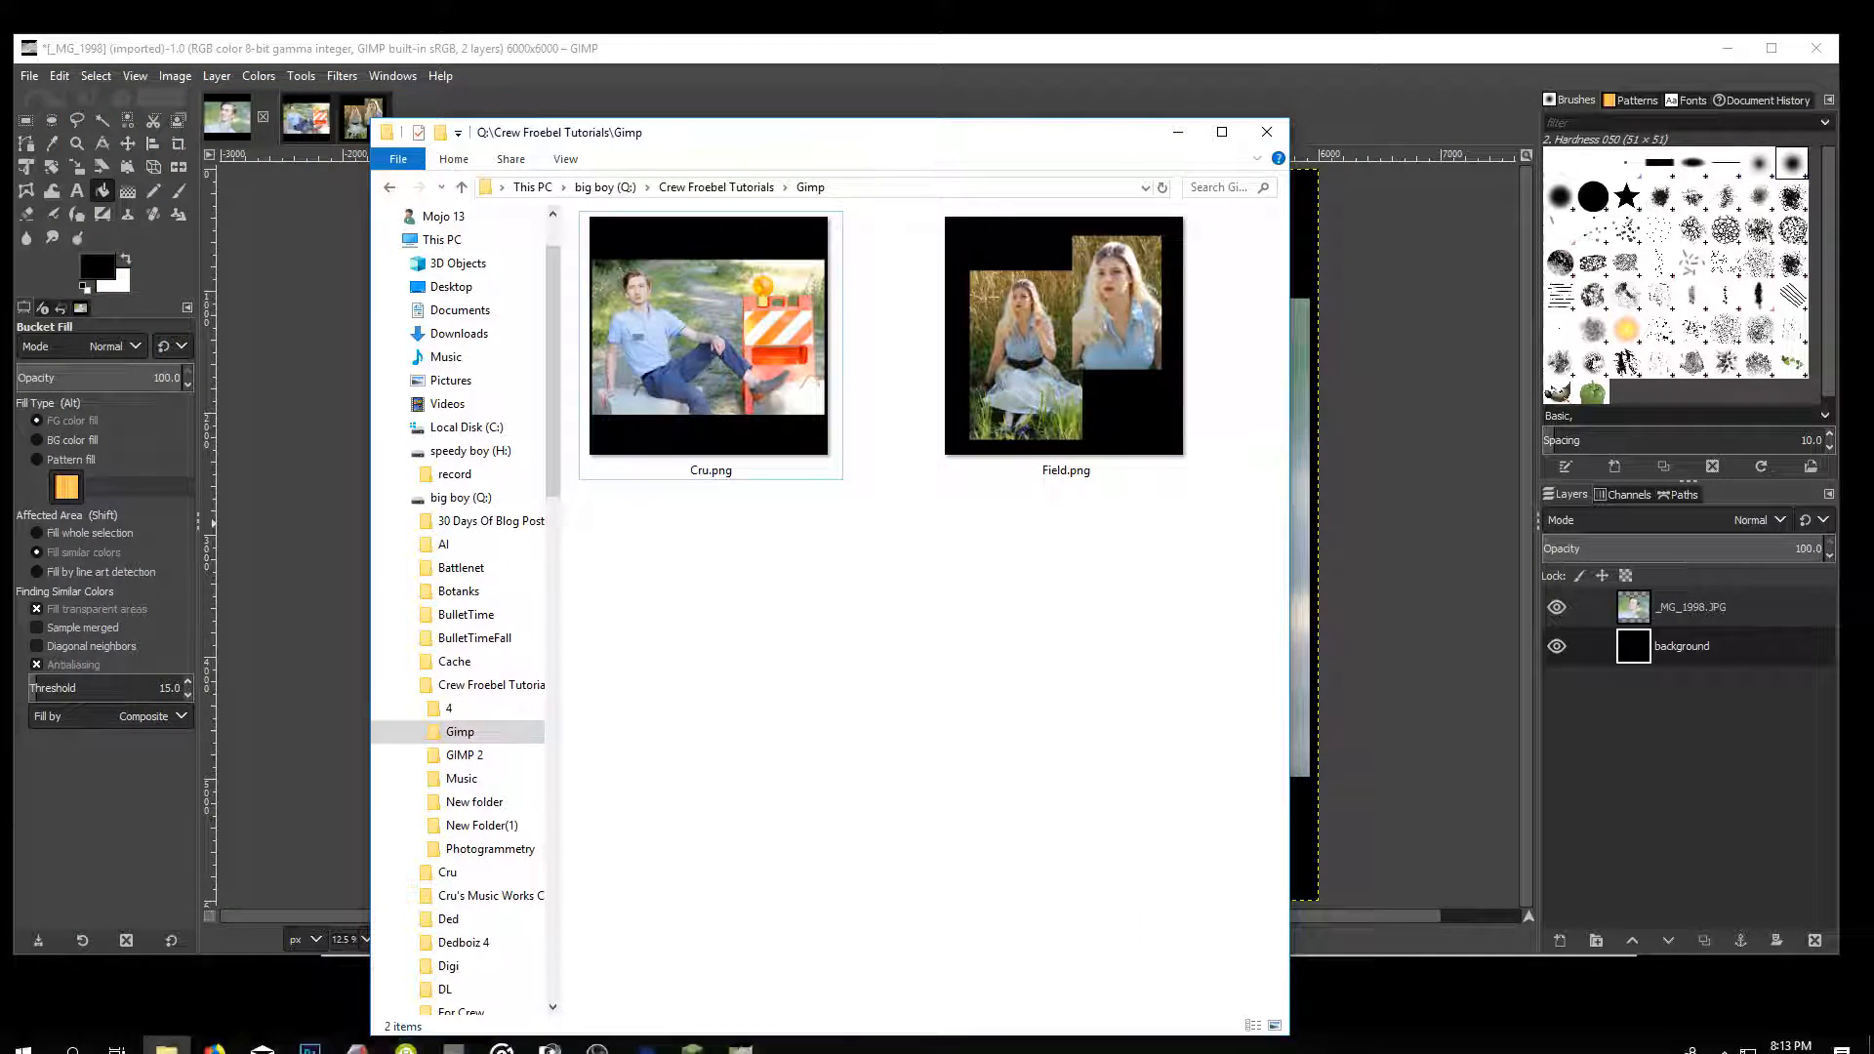
- Switch to the Instagram profile in Firefox and place it side by side with the Gimp folder window
{"action": "left_click", "coordinate": [214, 1037]}
{"action": "left_click", "coordinate": [739, 110]}
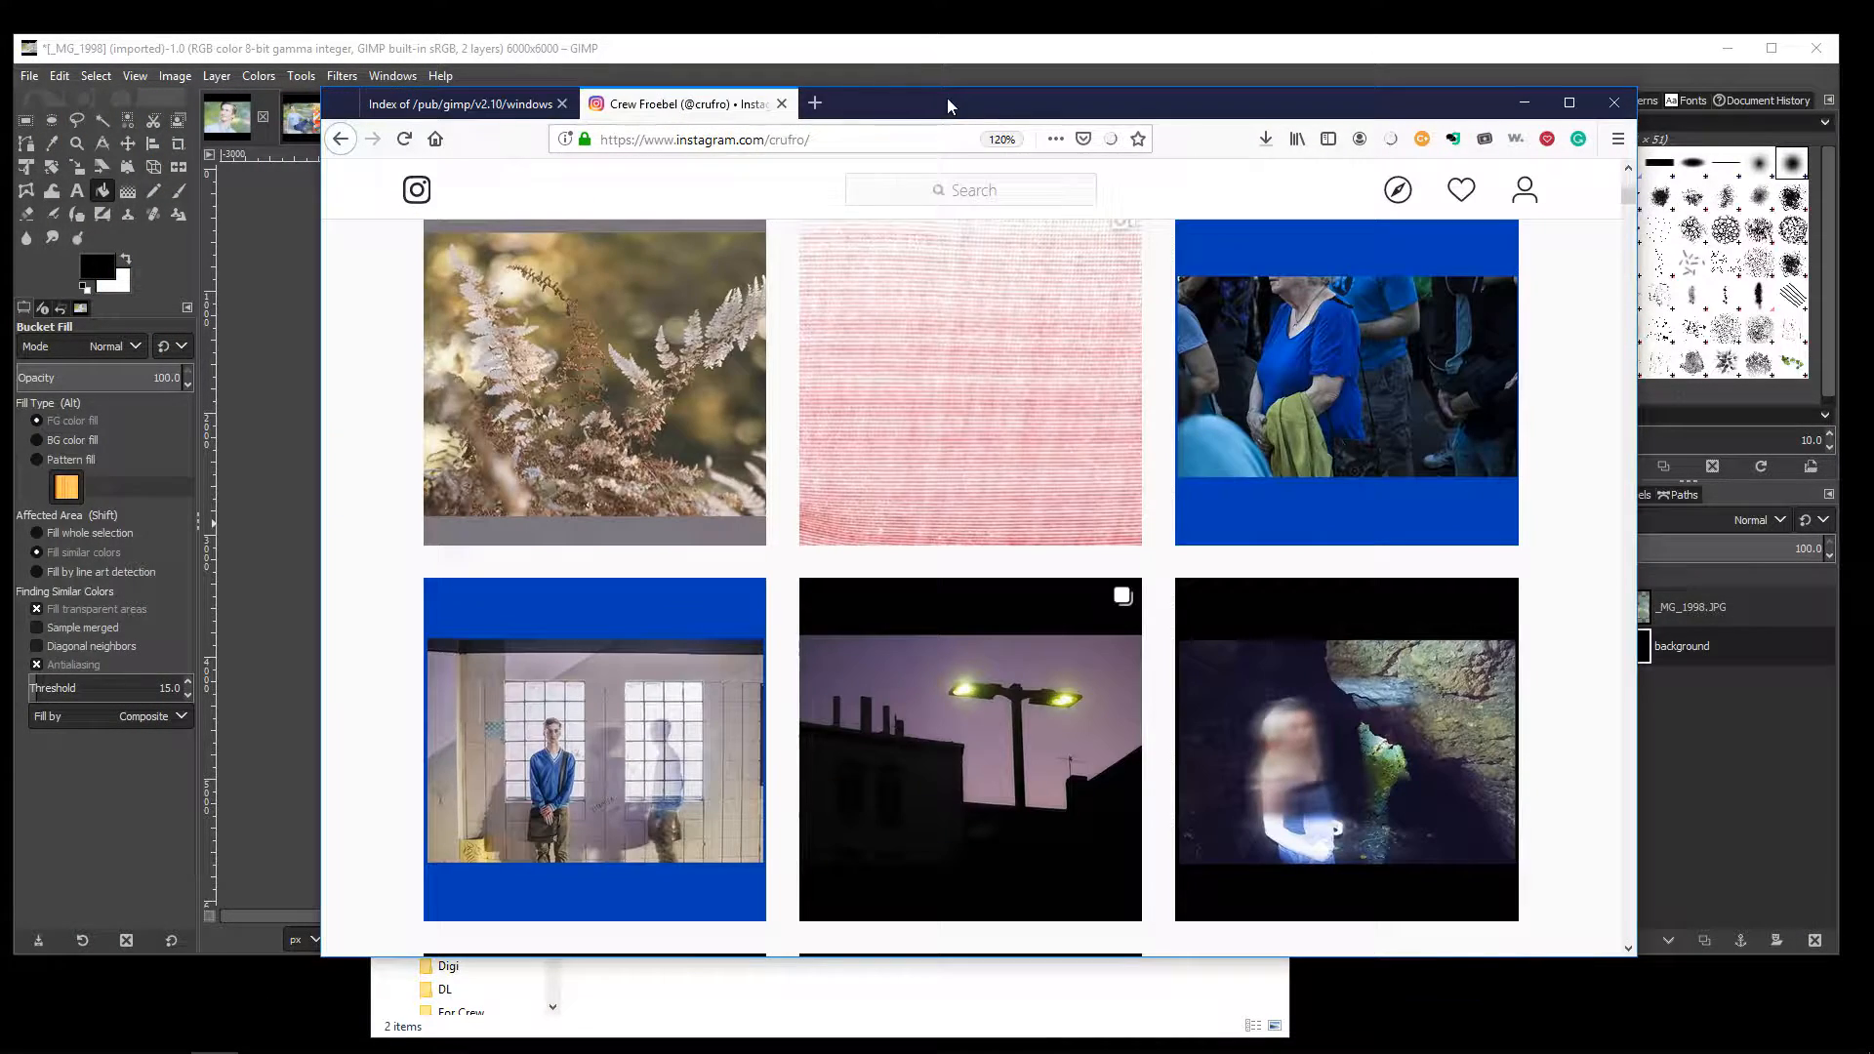
{"action": "left_click_drag", "start_coordinate": [945, 98], "coordinate": [1496, 137]}
{"action": "left_click_drag", "start_coordinate": [717, 143], "coordinate": [435, 121]}
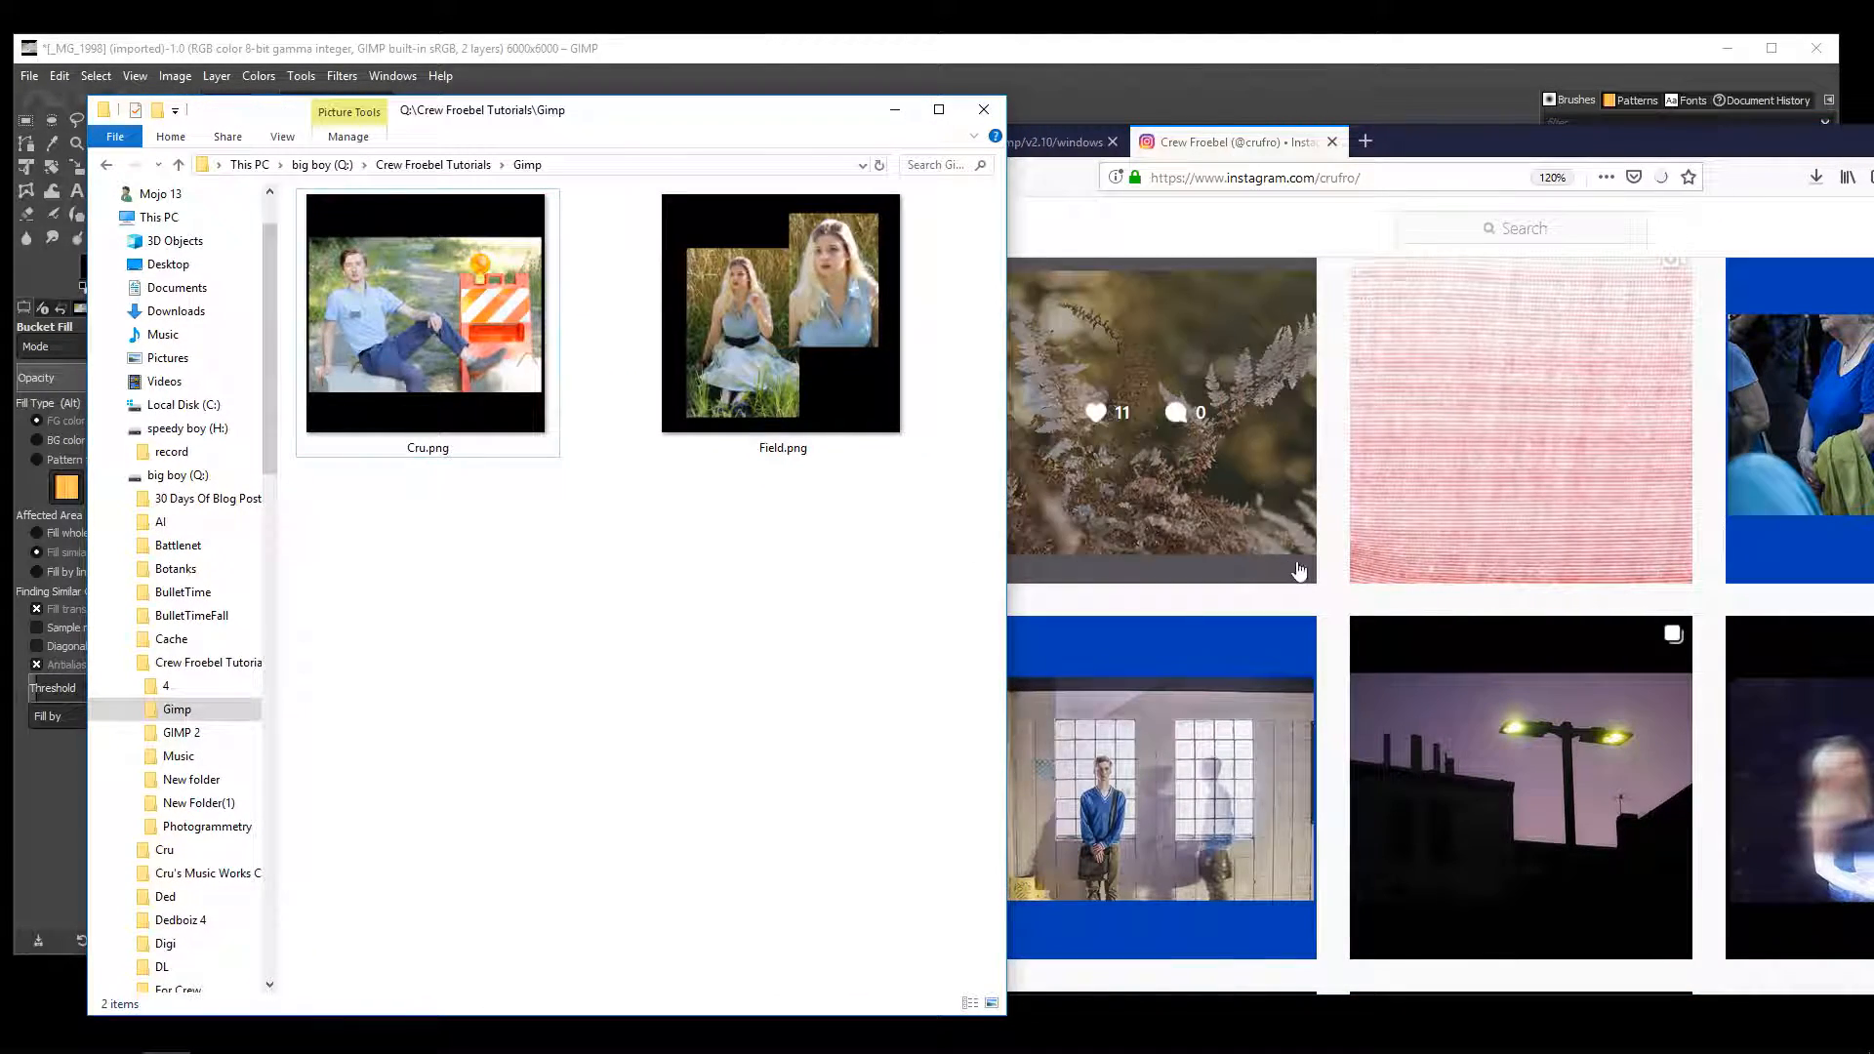
- Return to the start of the profile's posts, zoom the page out and reposition the browser beside the folder window
{"action": "middle_click", "coordinate": [1339, 574]}
{"action": "middle_click", "coordinate": [1370, 560]}
{"action": "middle_click", "coordinate": [1374, 715]}
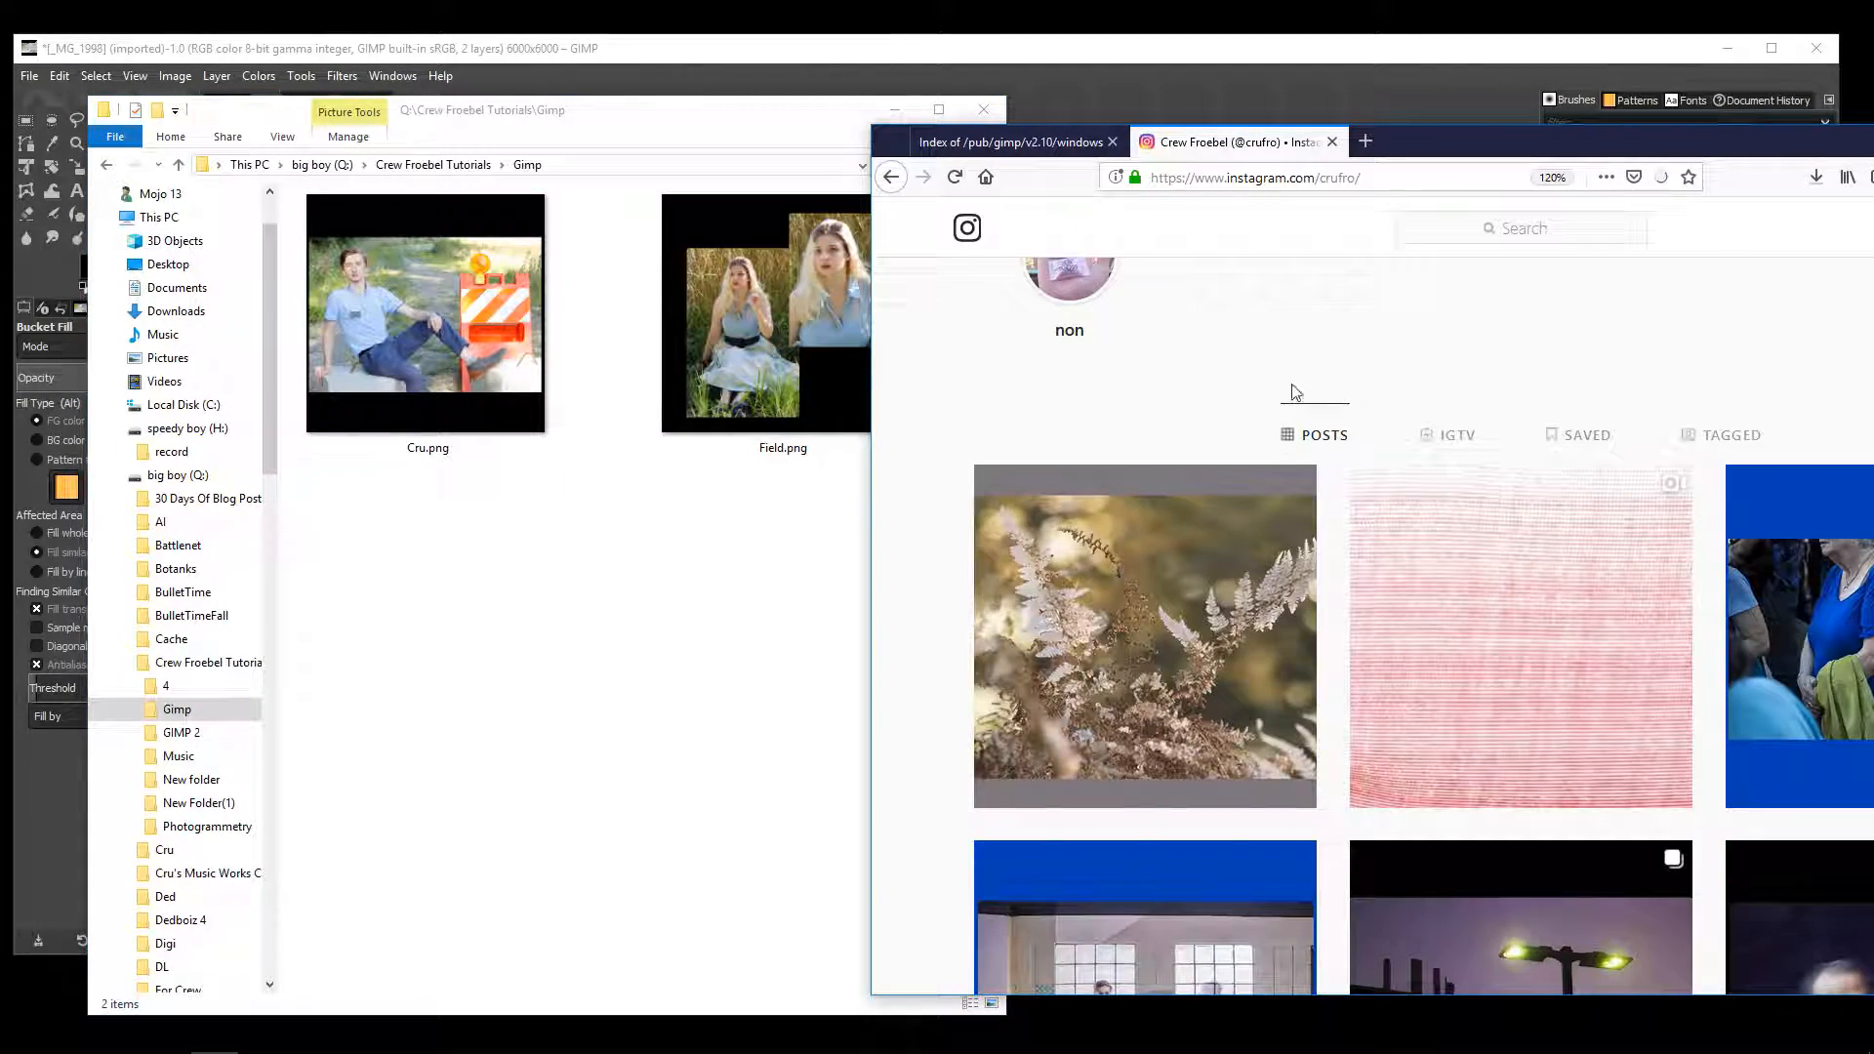
{"action": "scroll", "coordinate": [1430, 361], "scroll_direction": "down", "scroll_amount": 2}
{"action": "scroll", "coordinate": [1396, 410], "scroll_direction": "down", "scroll_amount": 2, "text": "ctrl"}
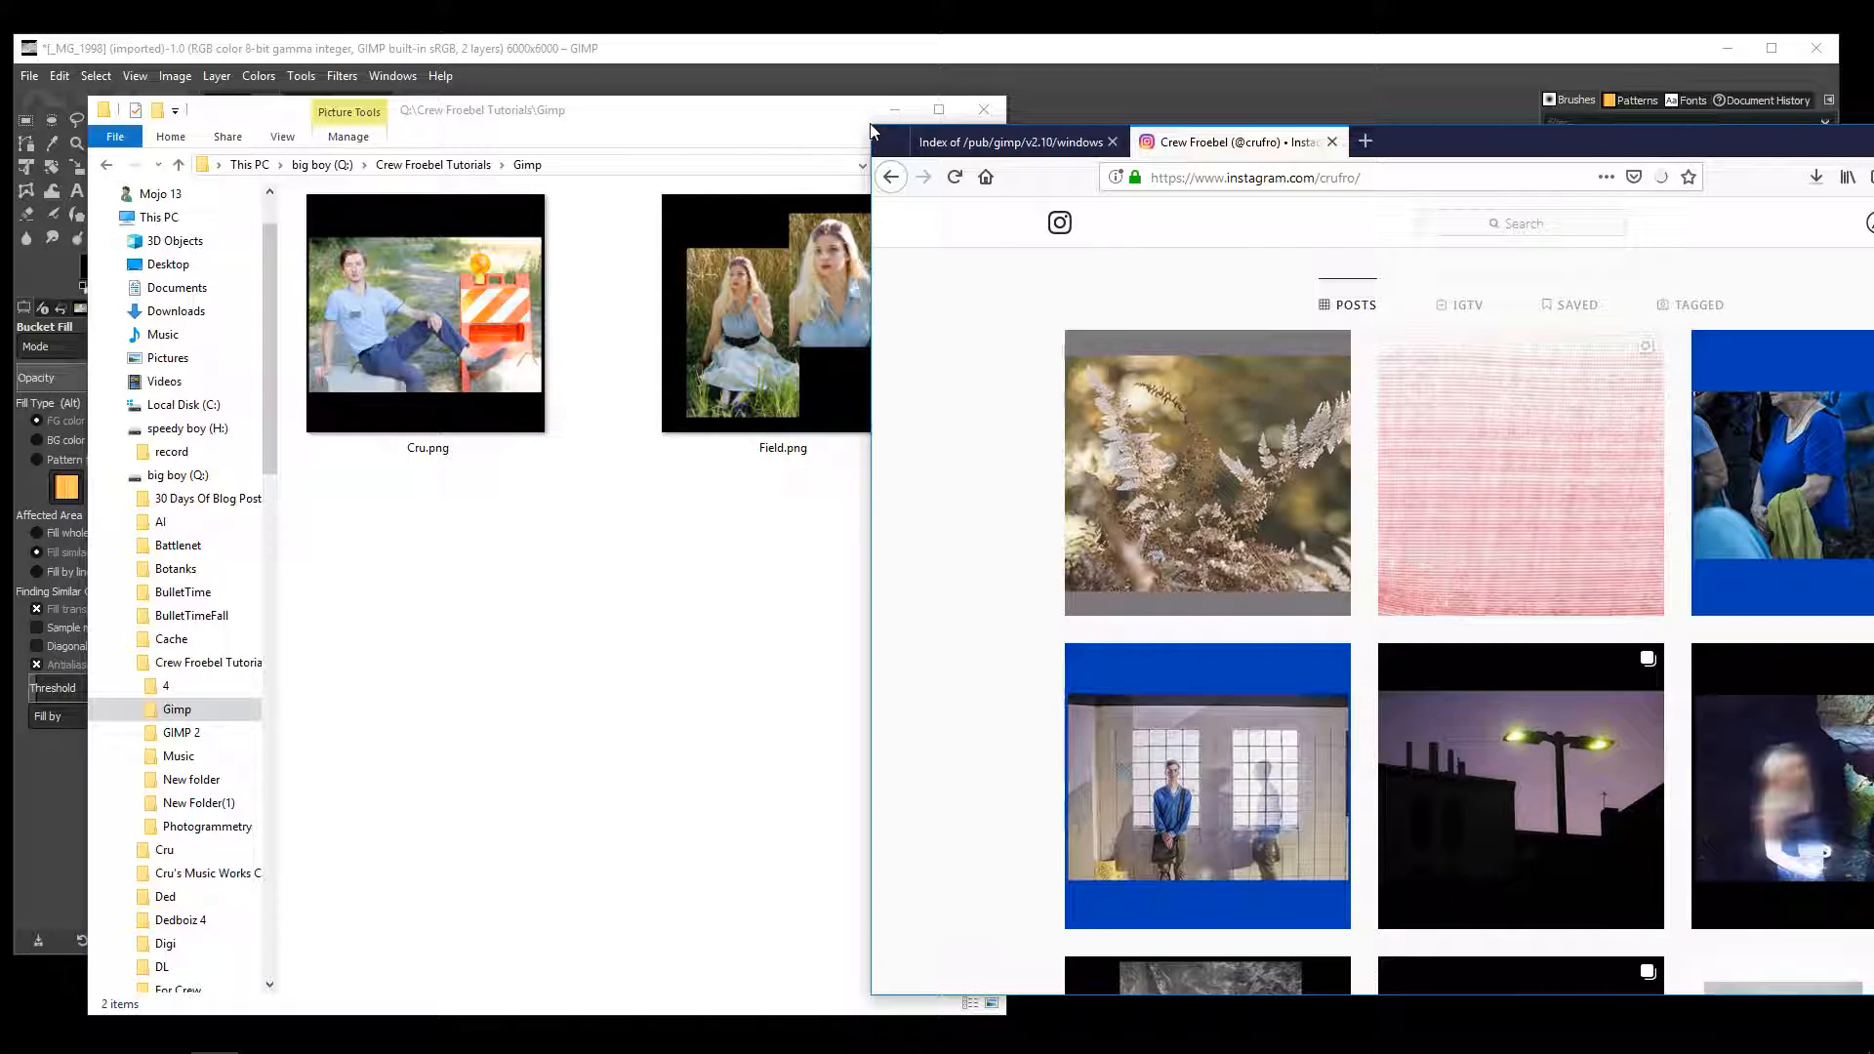
{"action": "left_click_drag", "start_coordinate": [1456, 147], "coordinate": [1491, 75]}
{"action": "left_click", "coordinate": [818, 133]}
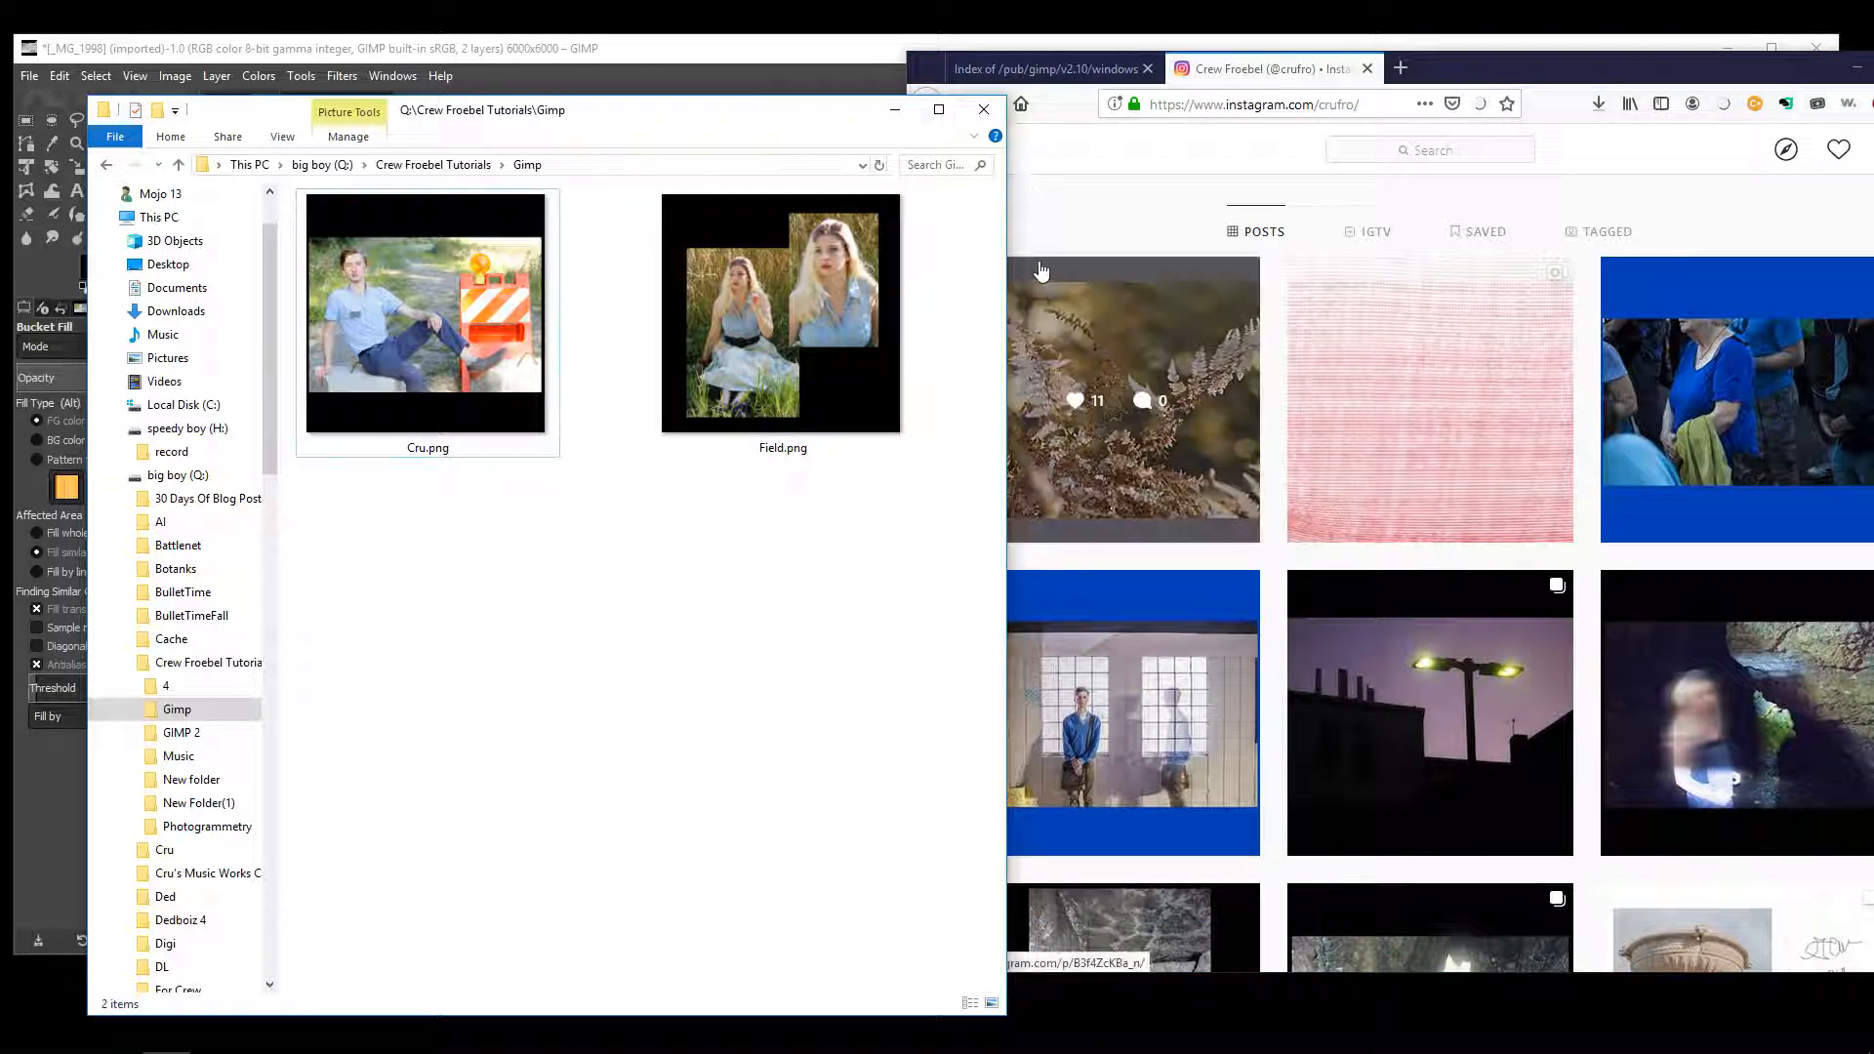
- Browse to the "Nice spot for a picnic" river post, view it with its full borders and close it
{"action": "middle_click", "coordinate": [1549, 197]}
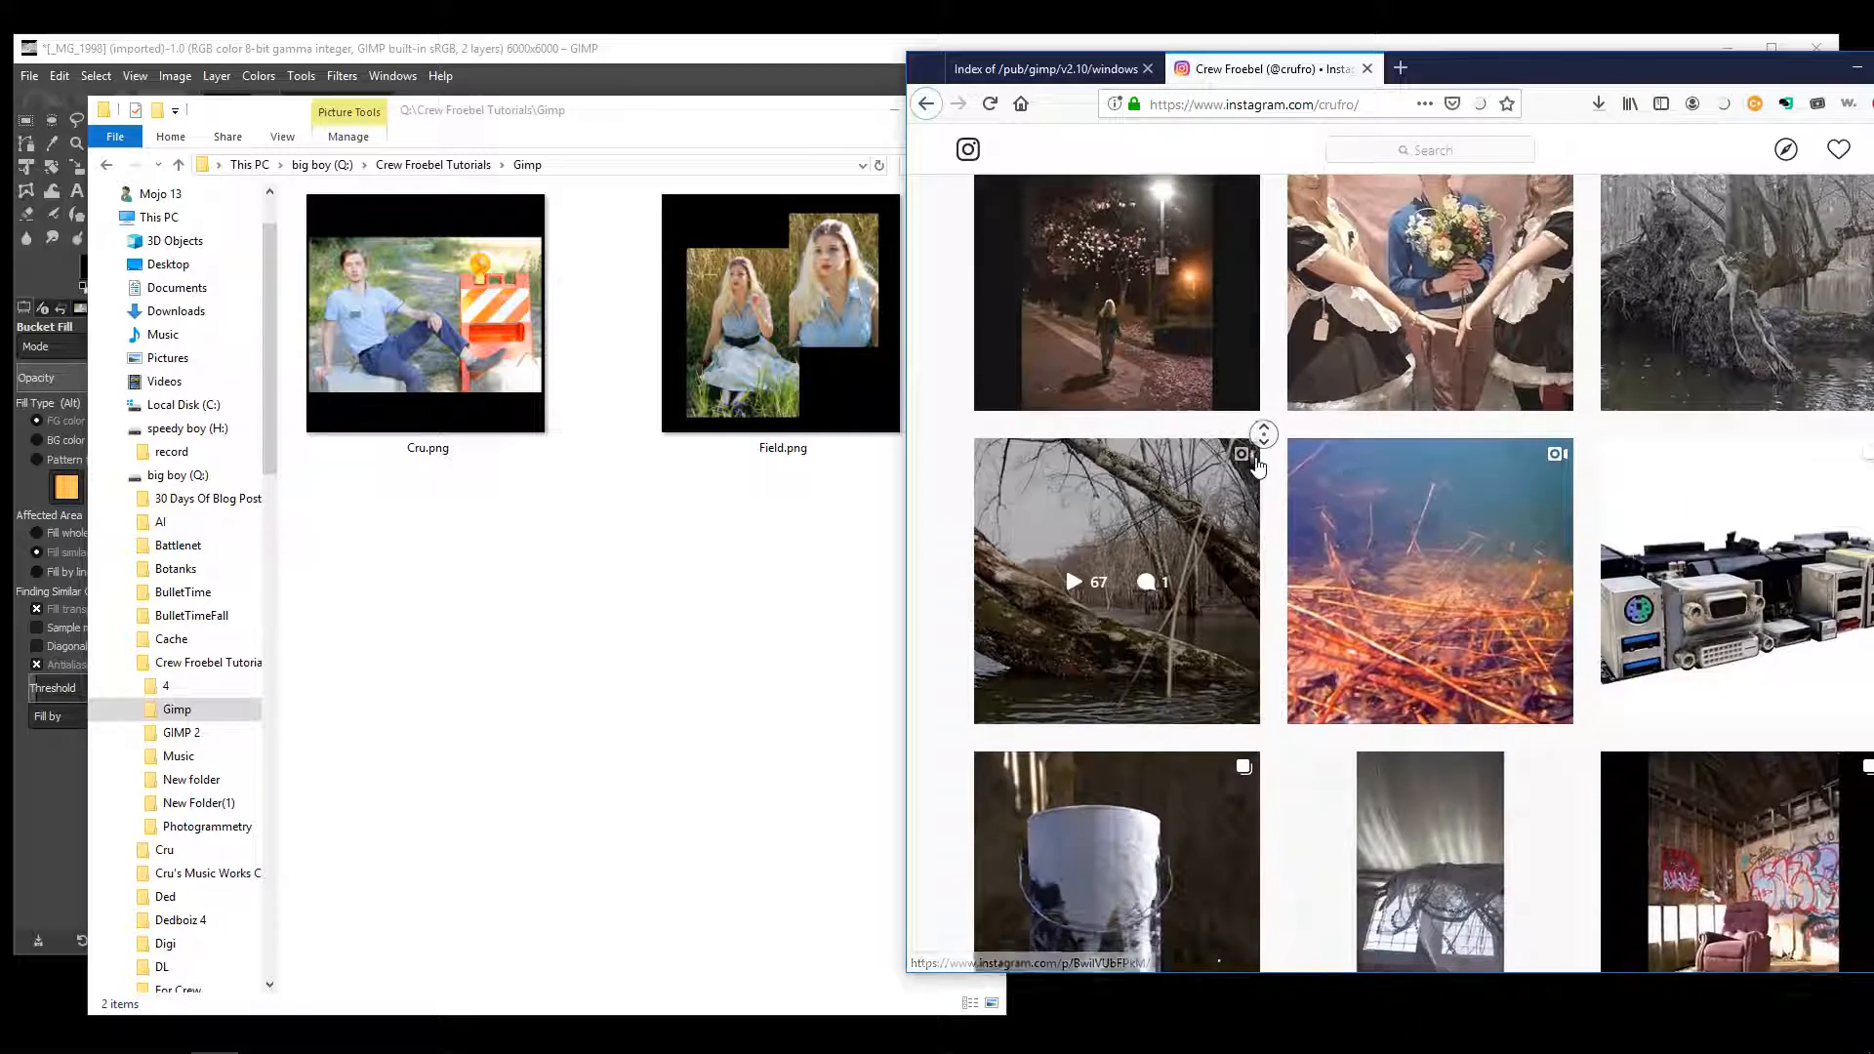
{"action": "left_click", "coordinate": [1044, 507]}
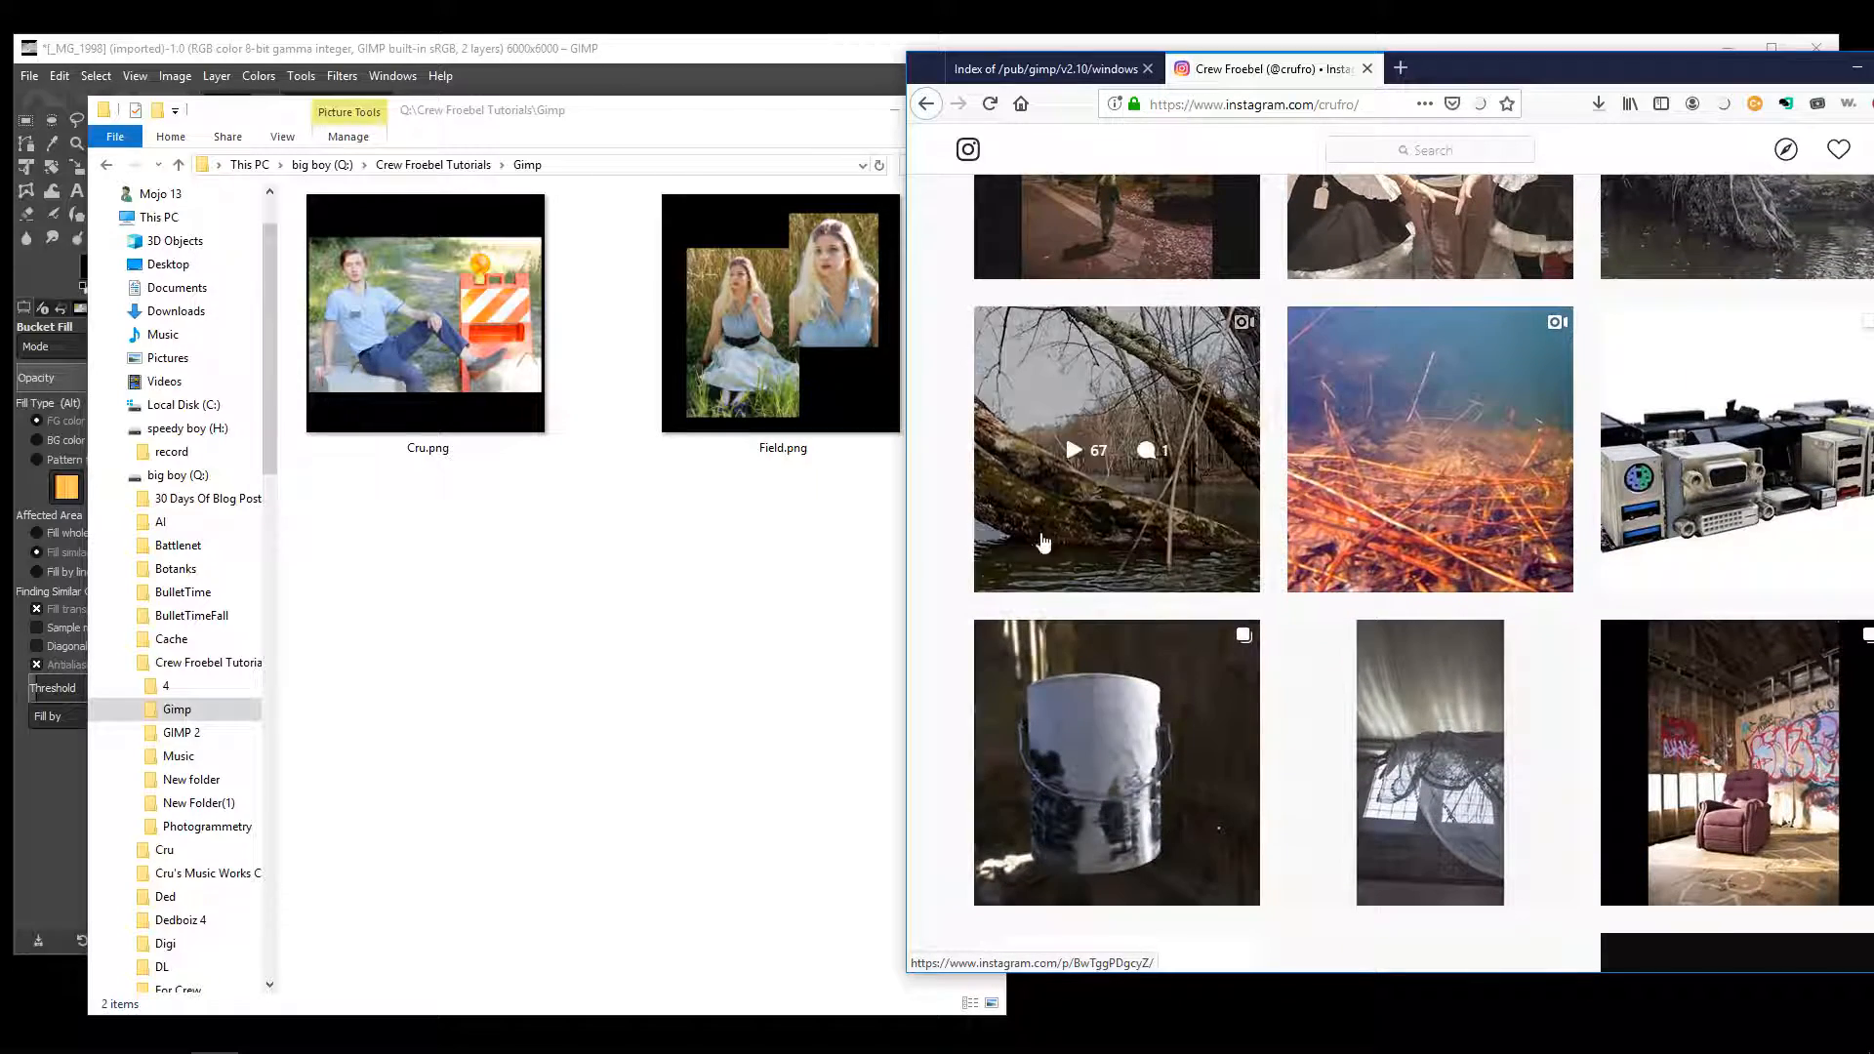
{"action": "left_click", "coordinate": [1056, 501]}
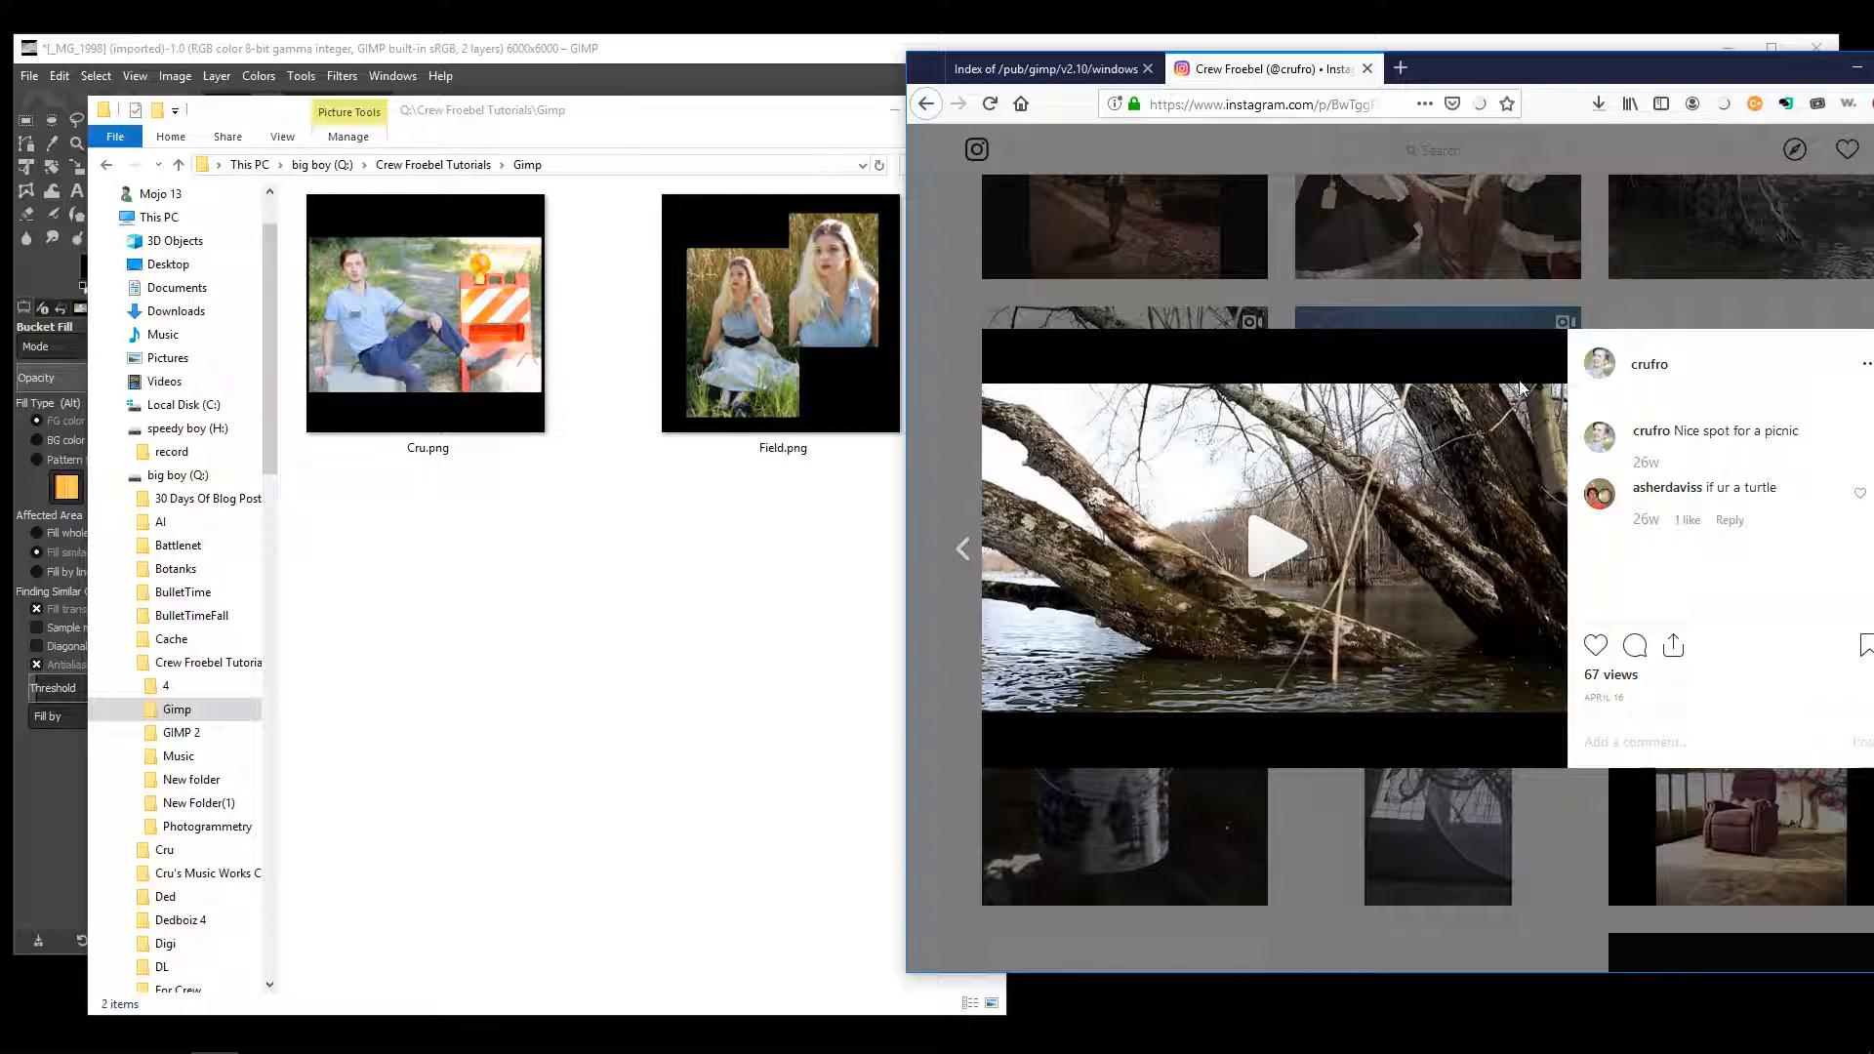
{"action": "left_click", "coordinate": [939, 727]}
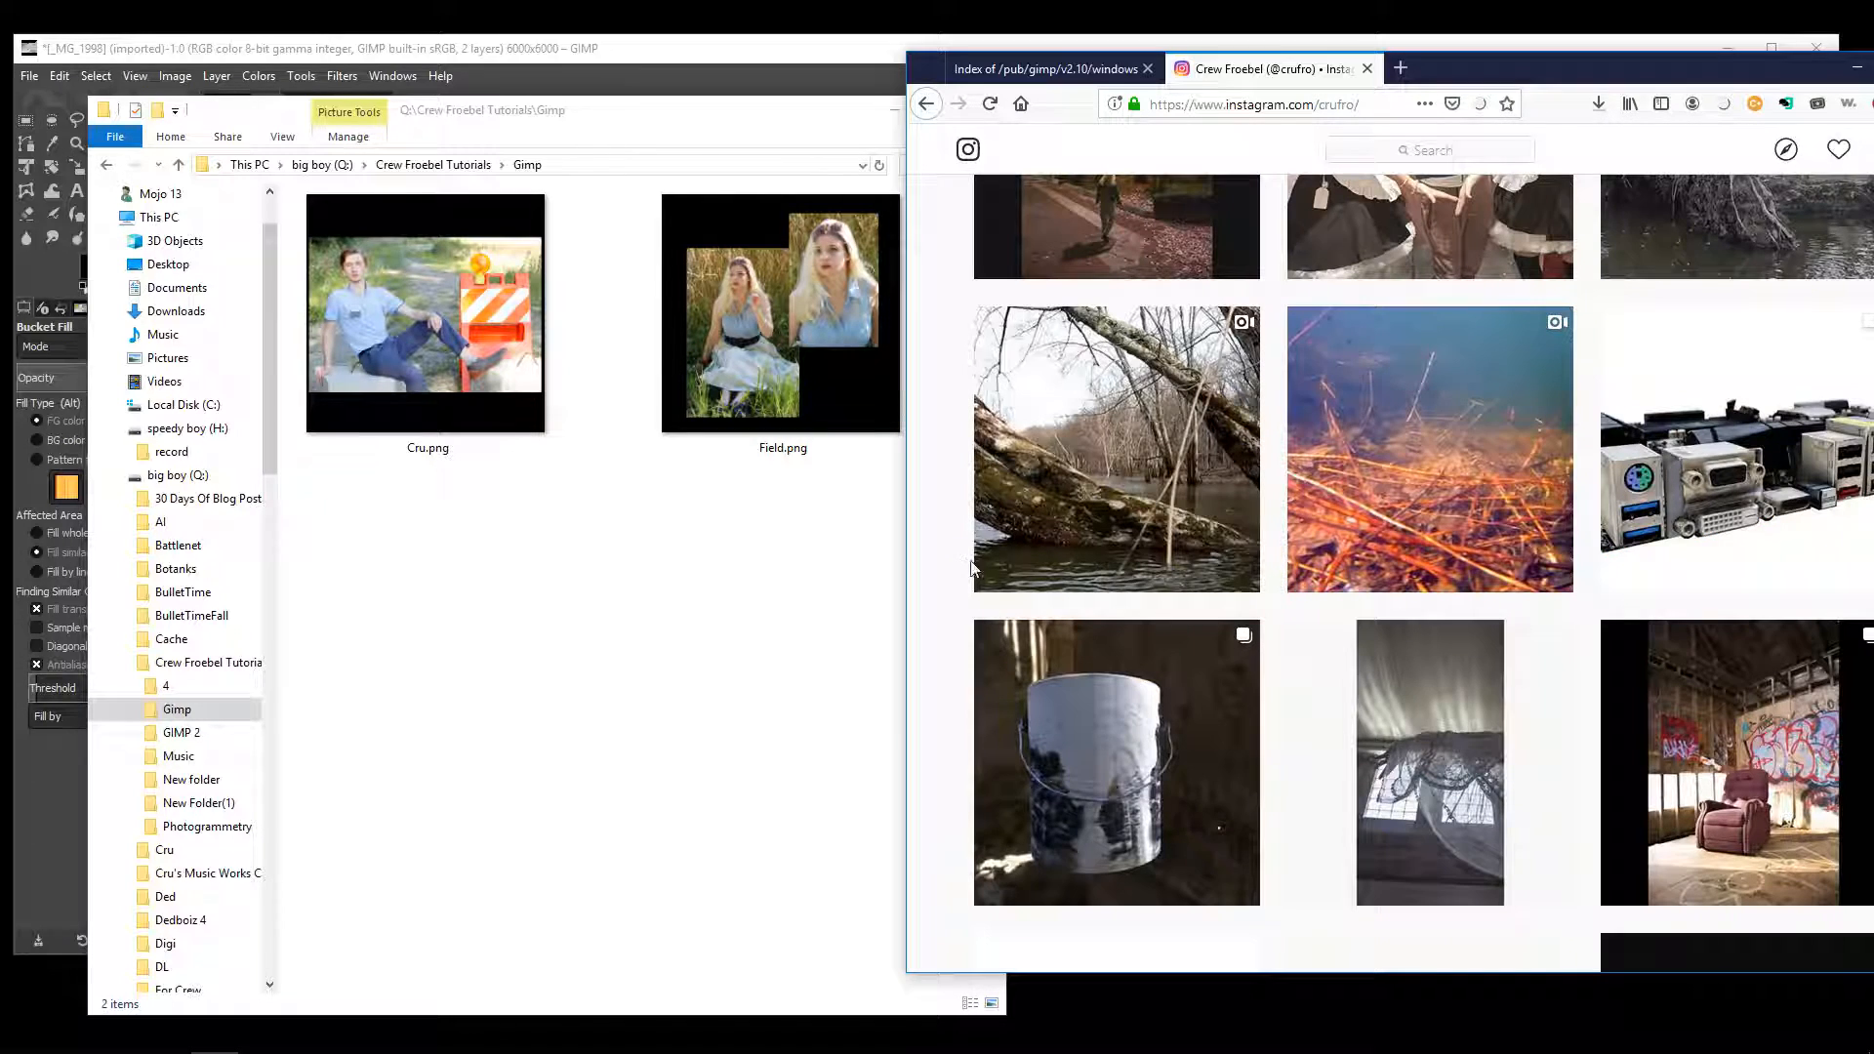
- Examine the neighbouring posts and compare the side borders of the night street portrait with the Field.png collage
{"action": "middle_click", "coordinate": [940, 538]}
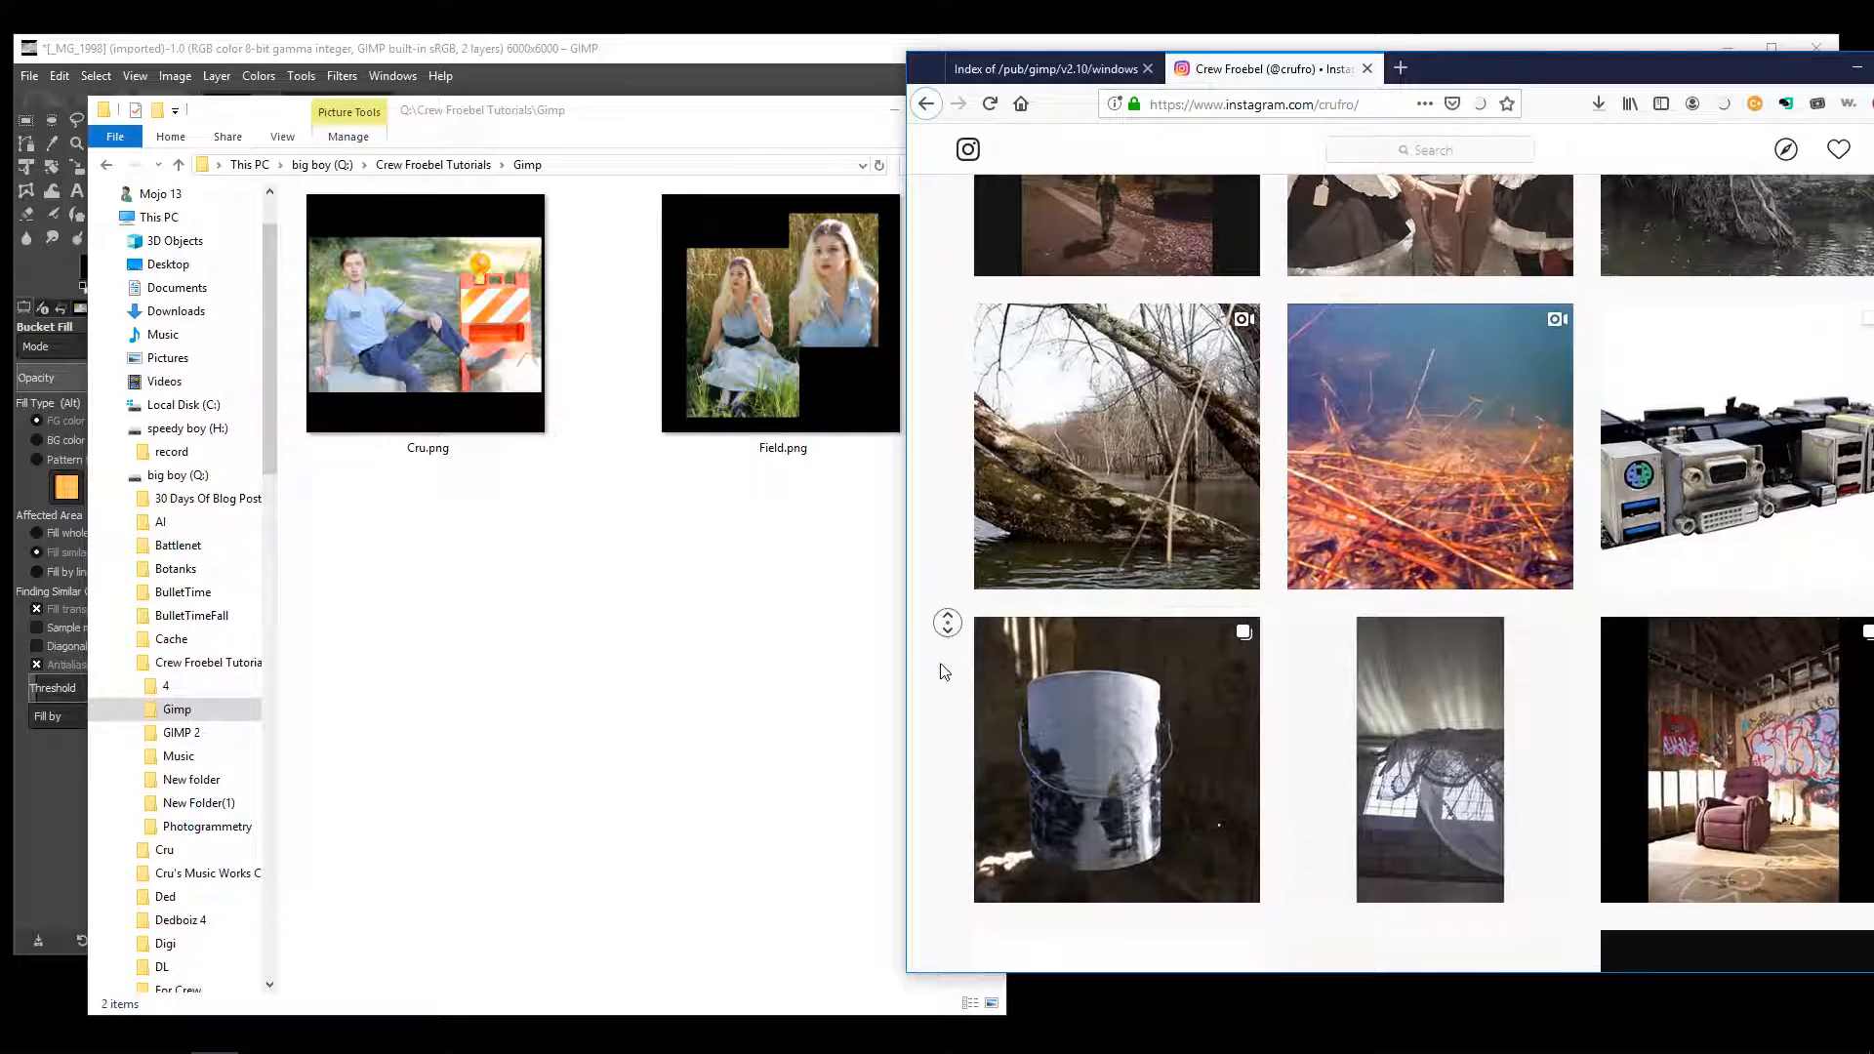
{"action": "middle_click", "coordinate": [936, 652]}
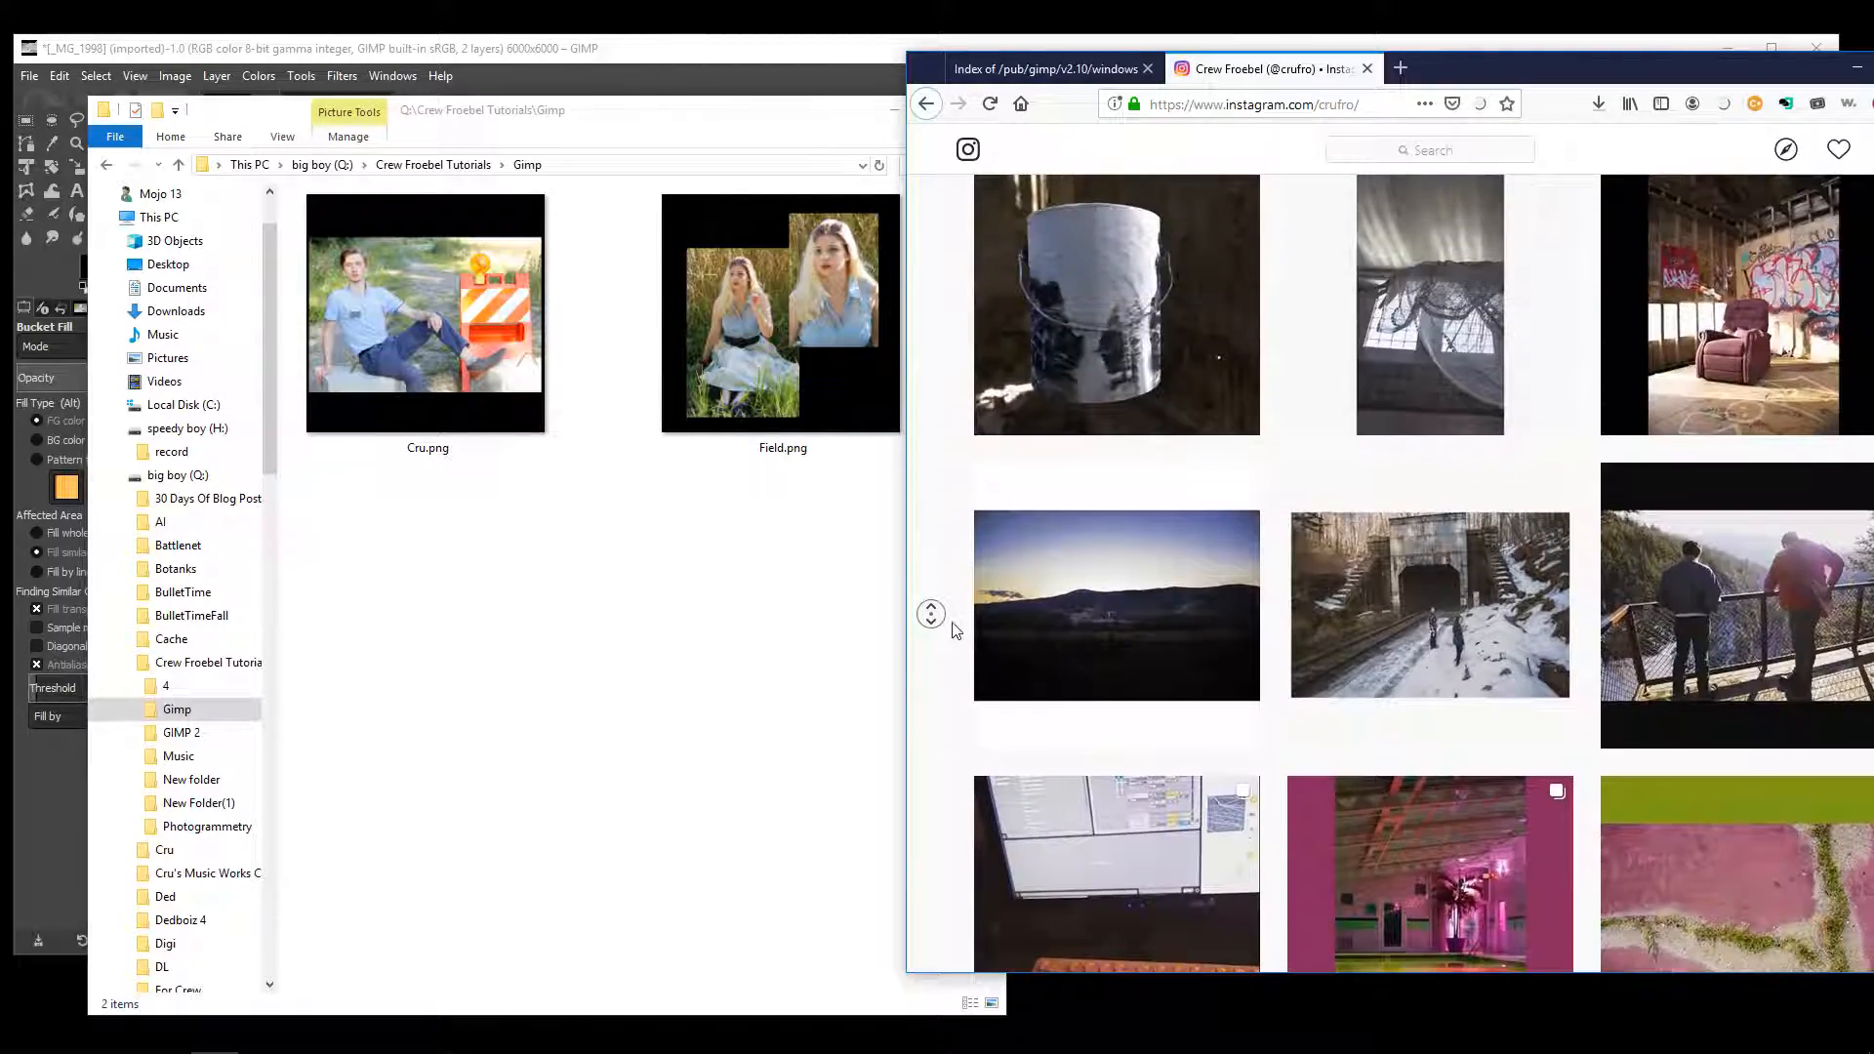
{"action": "middle_click", "coordinate": [955, 568]}
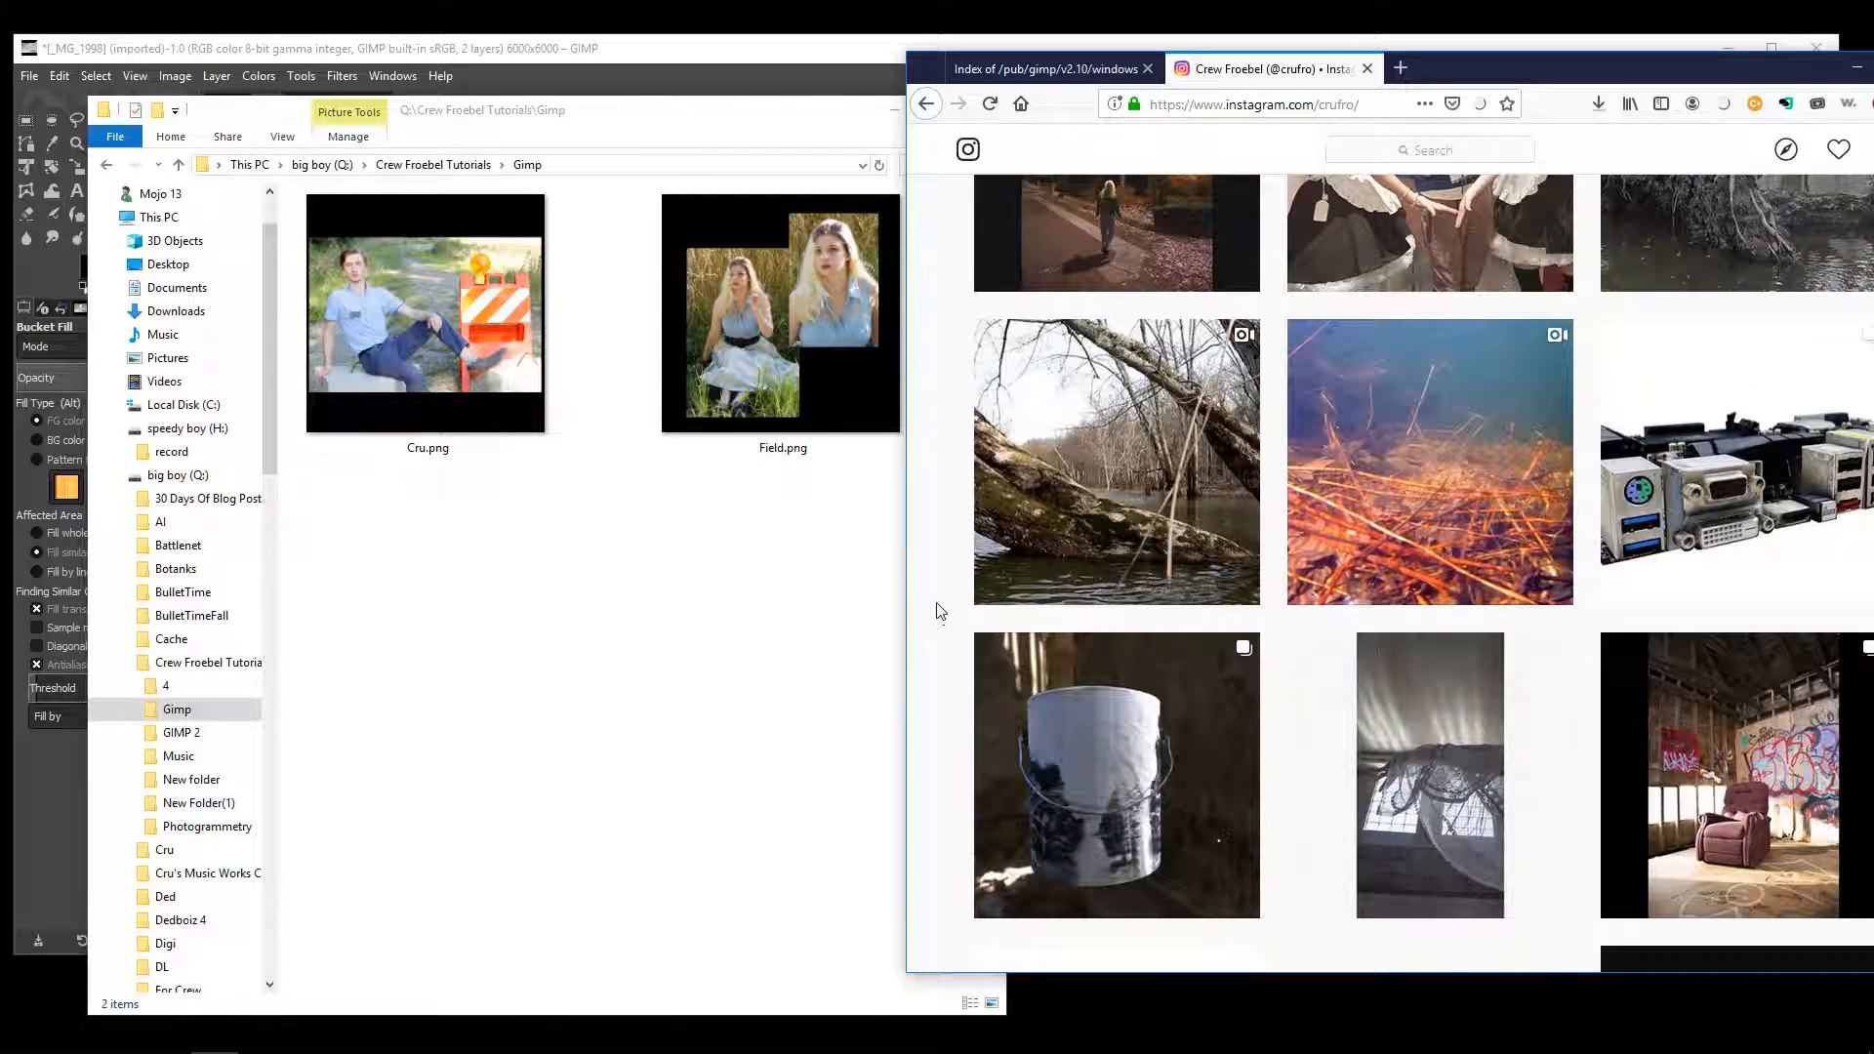
{"action": "middle_click", "coordinate": [937, 604]}
{"action": "scroll", "coordinate": [961, 502], "scroll_direction": "up", "scroll_amount": 2}
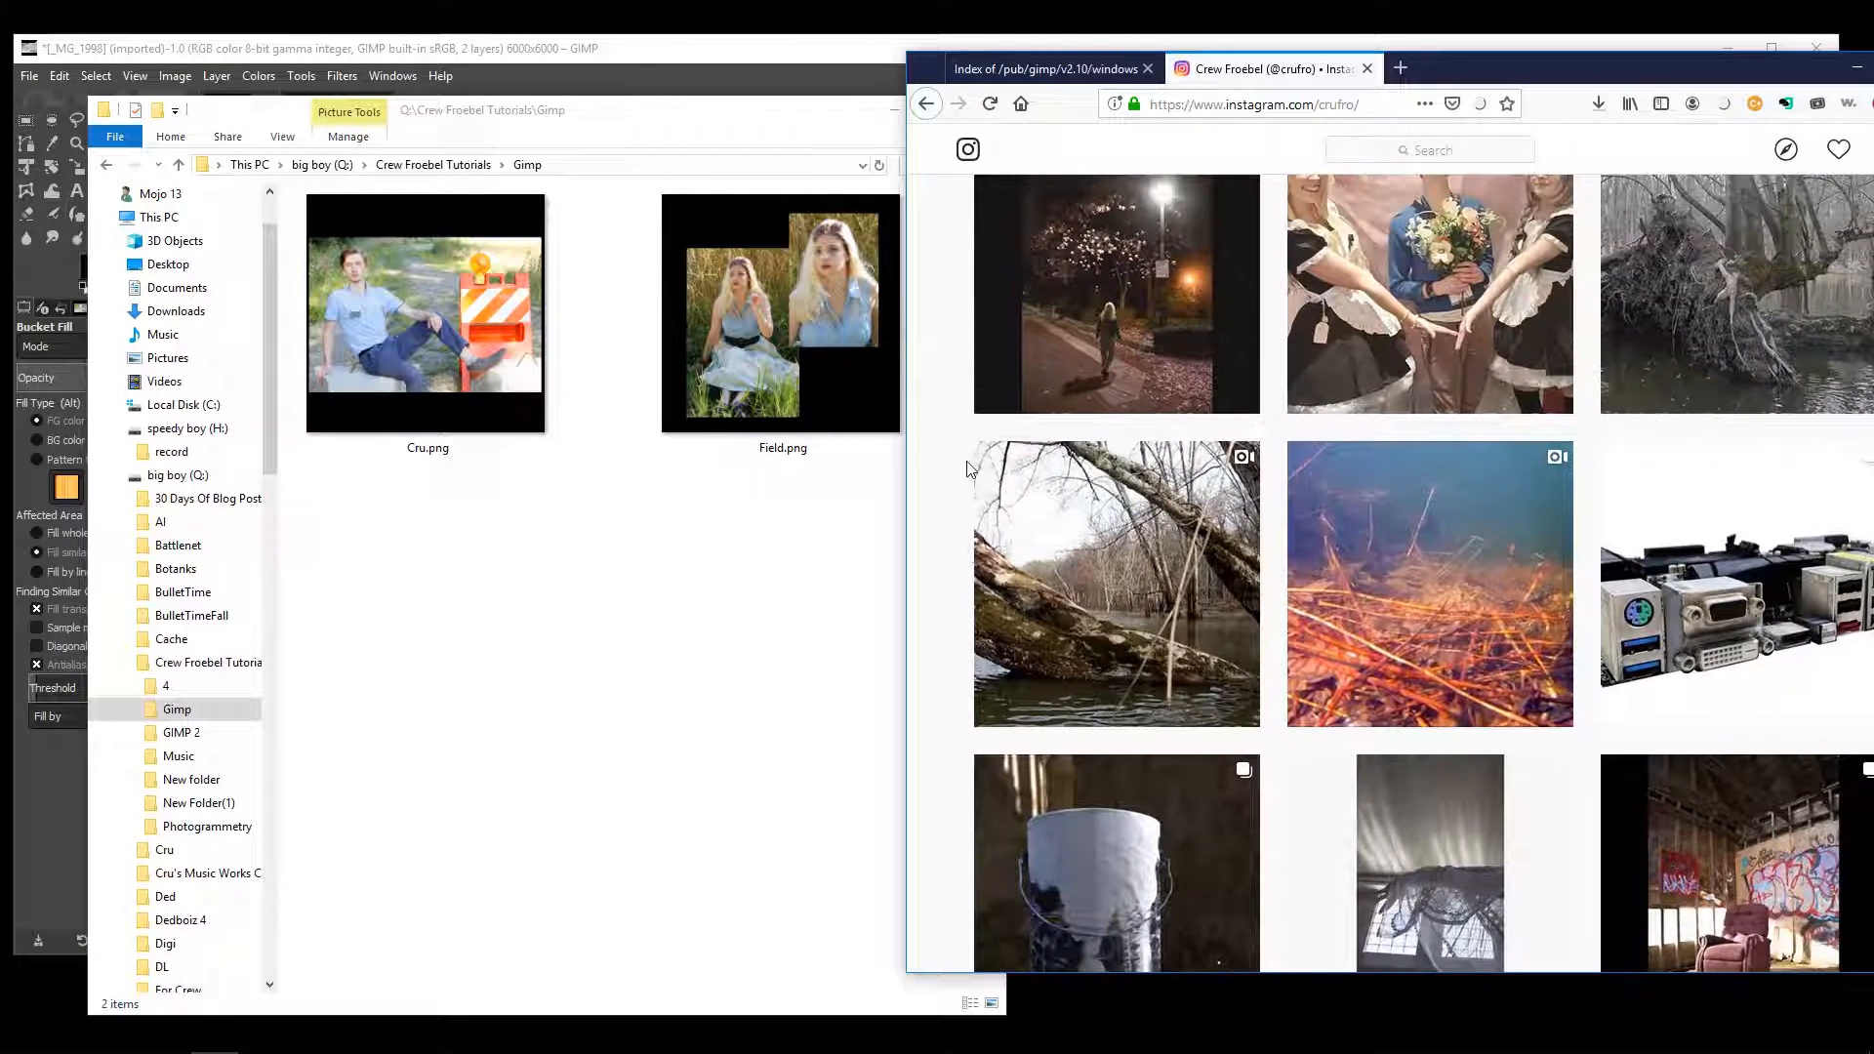
{"action": "scroll", "coordinate": [961, 493], "scroll_direction": "up", "scroll_amount": 3}
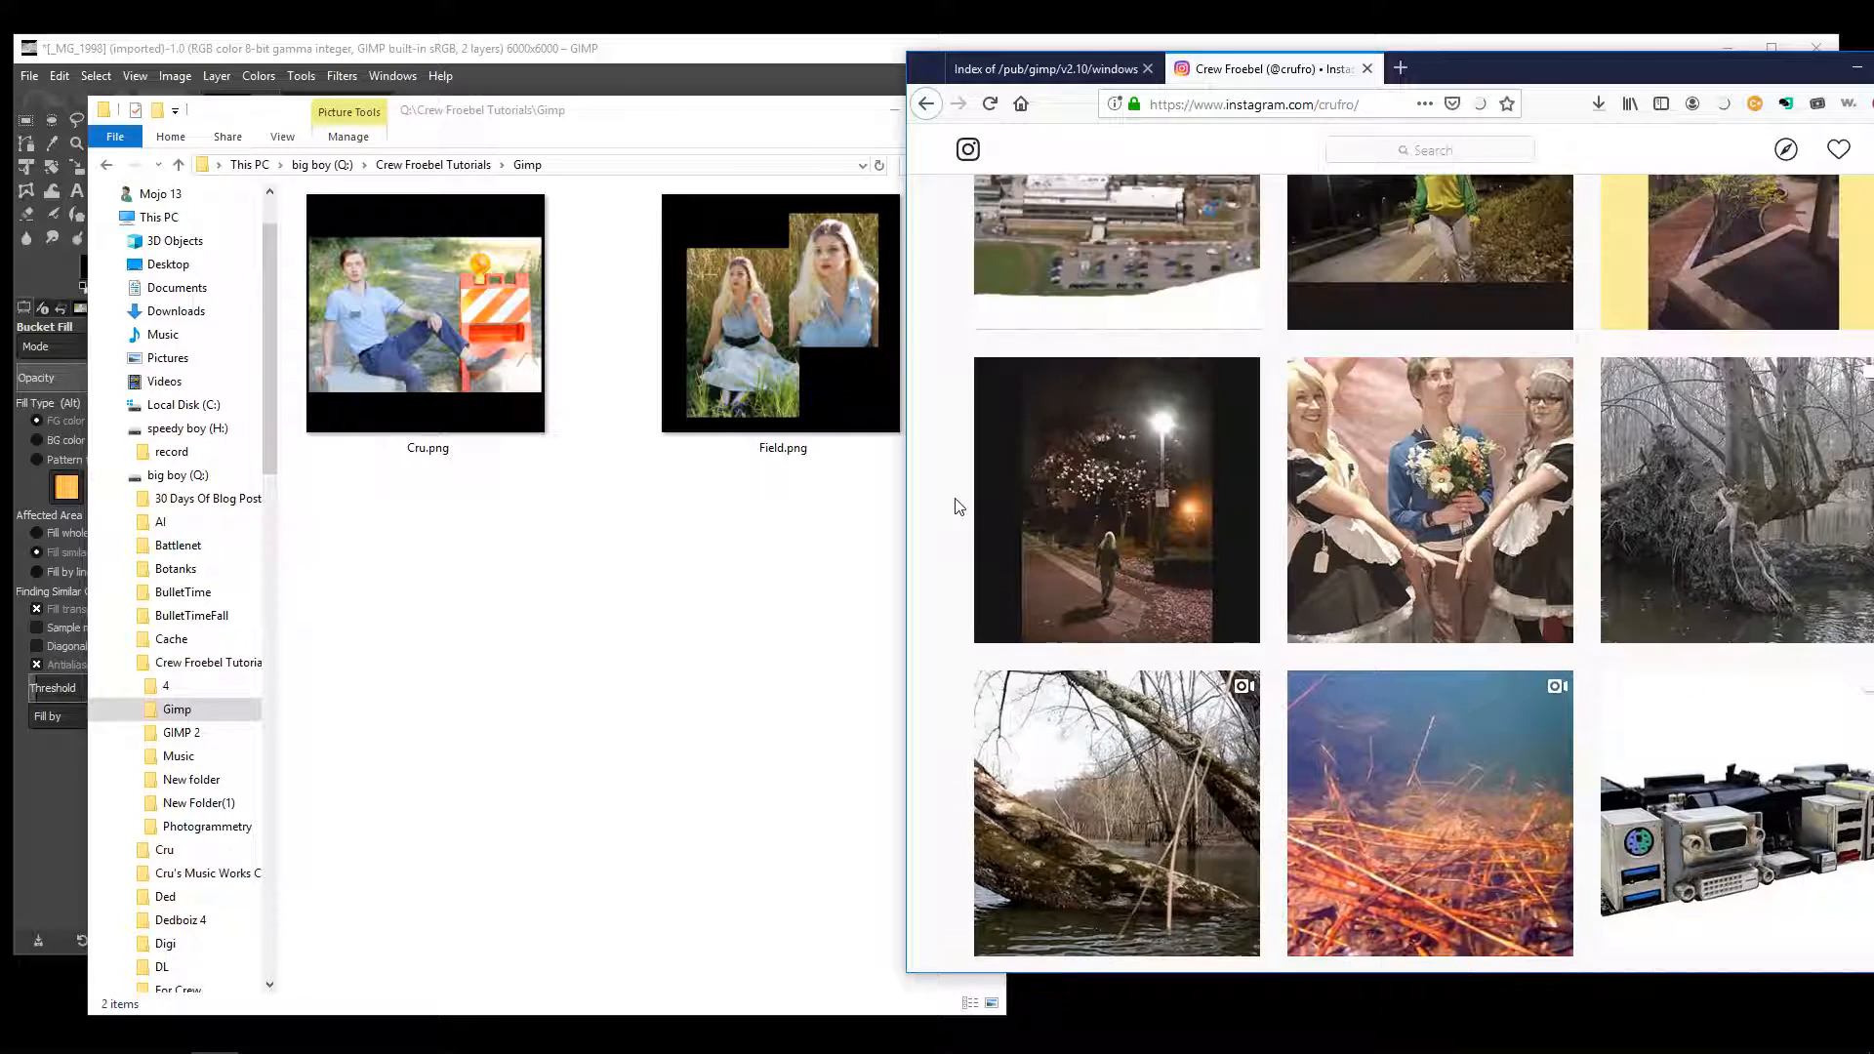
{"action": "left_click", "coordinate": [1011, 570]}
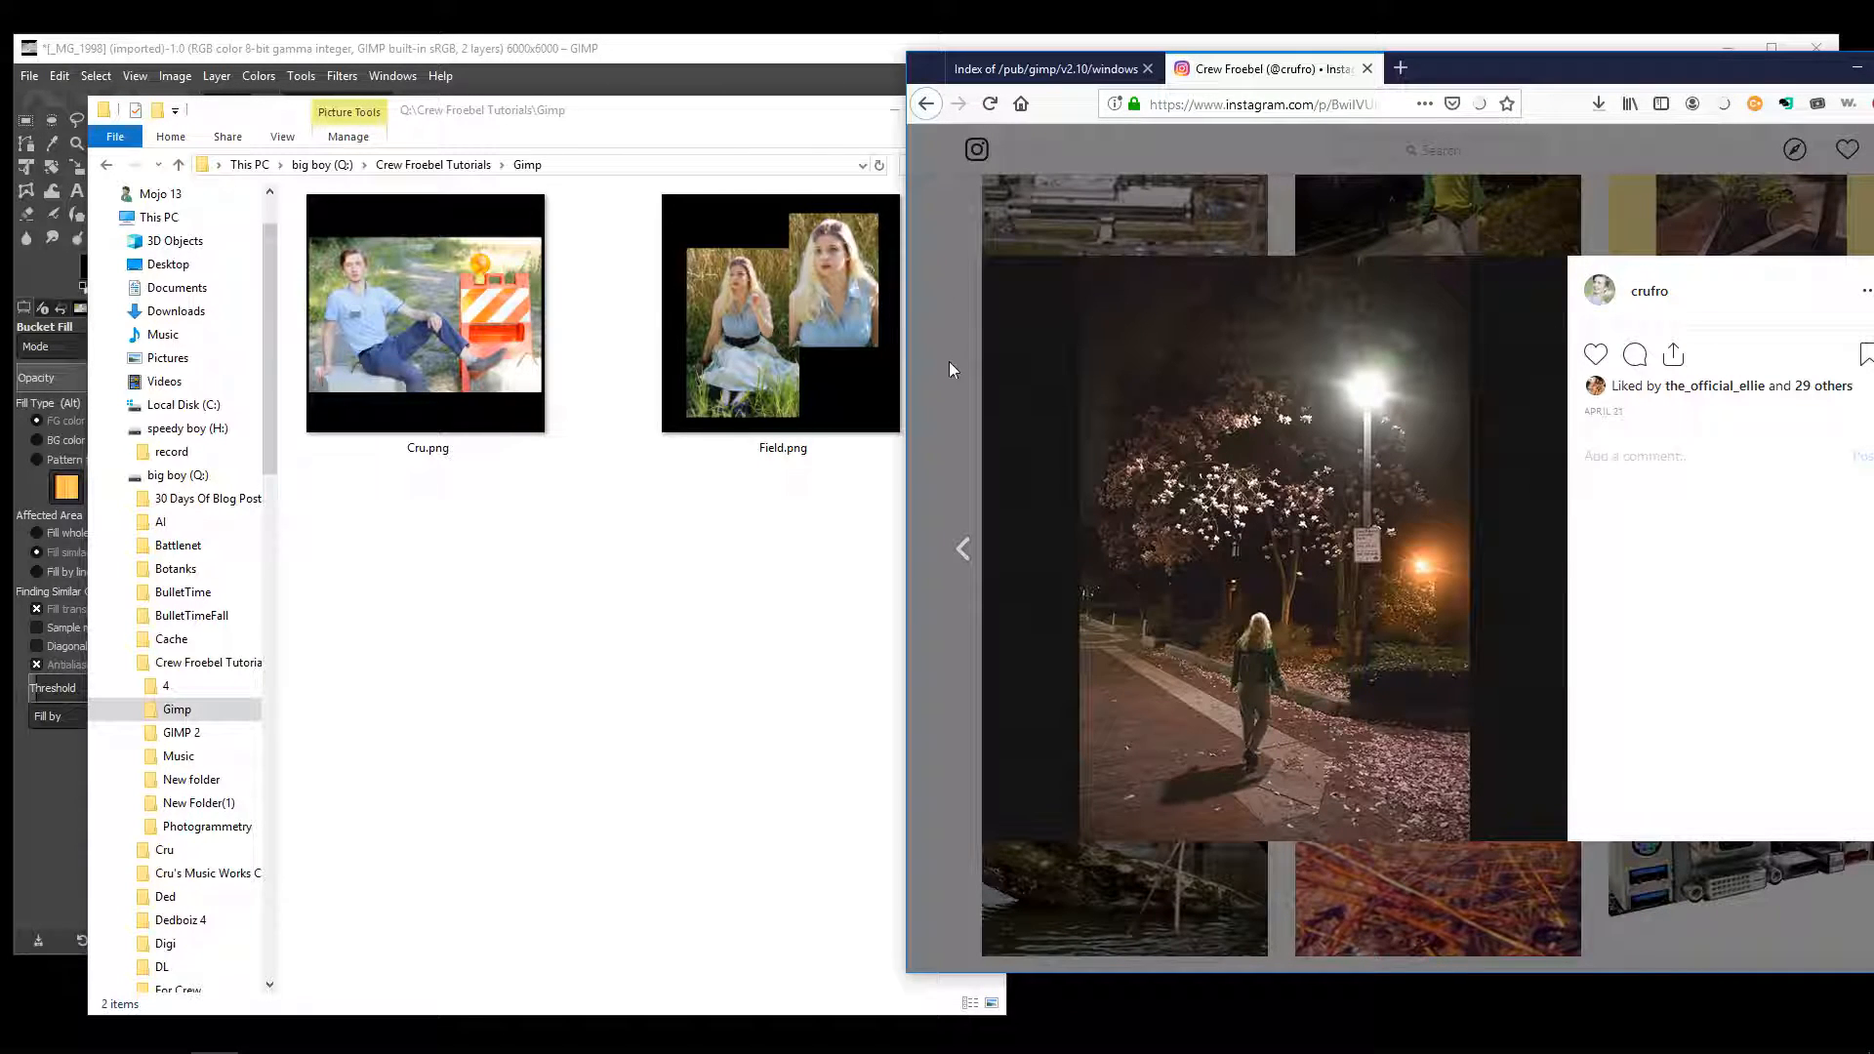
{"action": "left_click", "coordinate": [781, 312]}
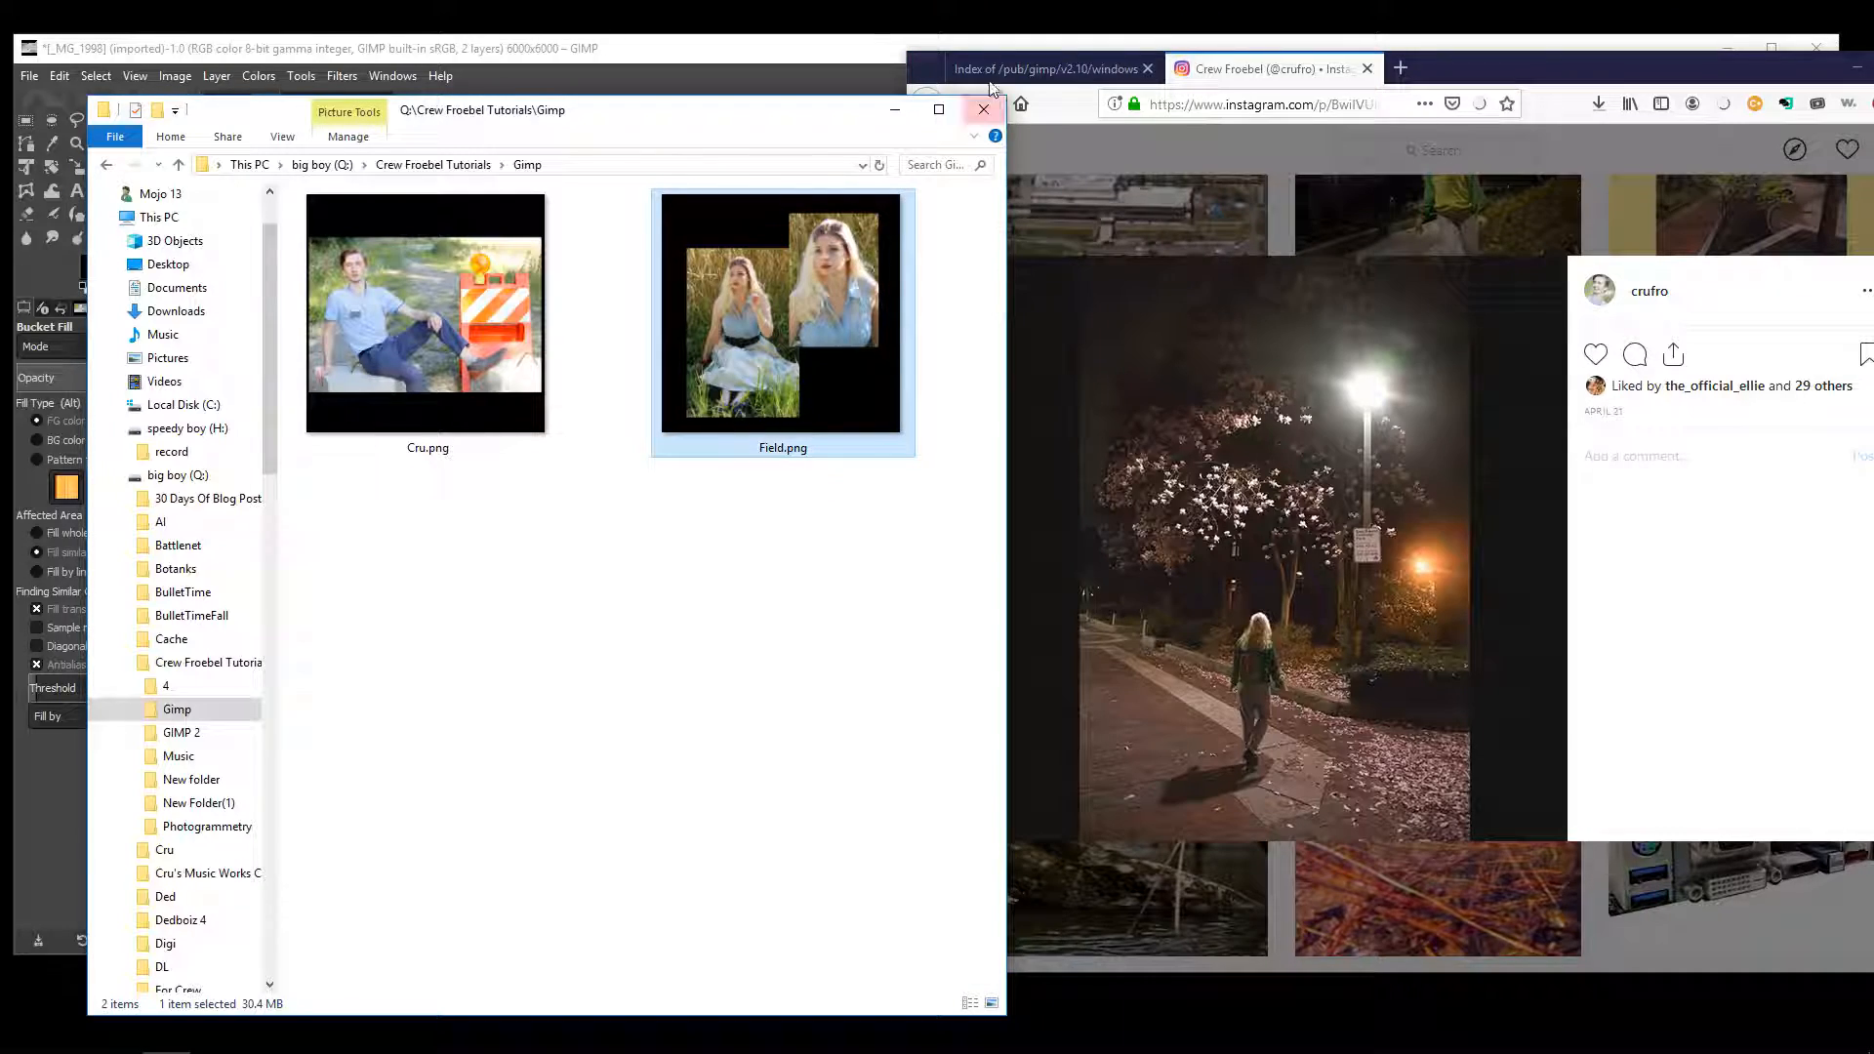
{"action": "left_click", "coordinate": [925, 405]}
- Browse older posts for different border colors and view the red umbrella post's thin outline inside its black borders
{"action": "scroll", "coordinate": [941, 564], "scroll_direction": "down", "scroll_amount": 10}
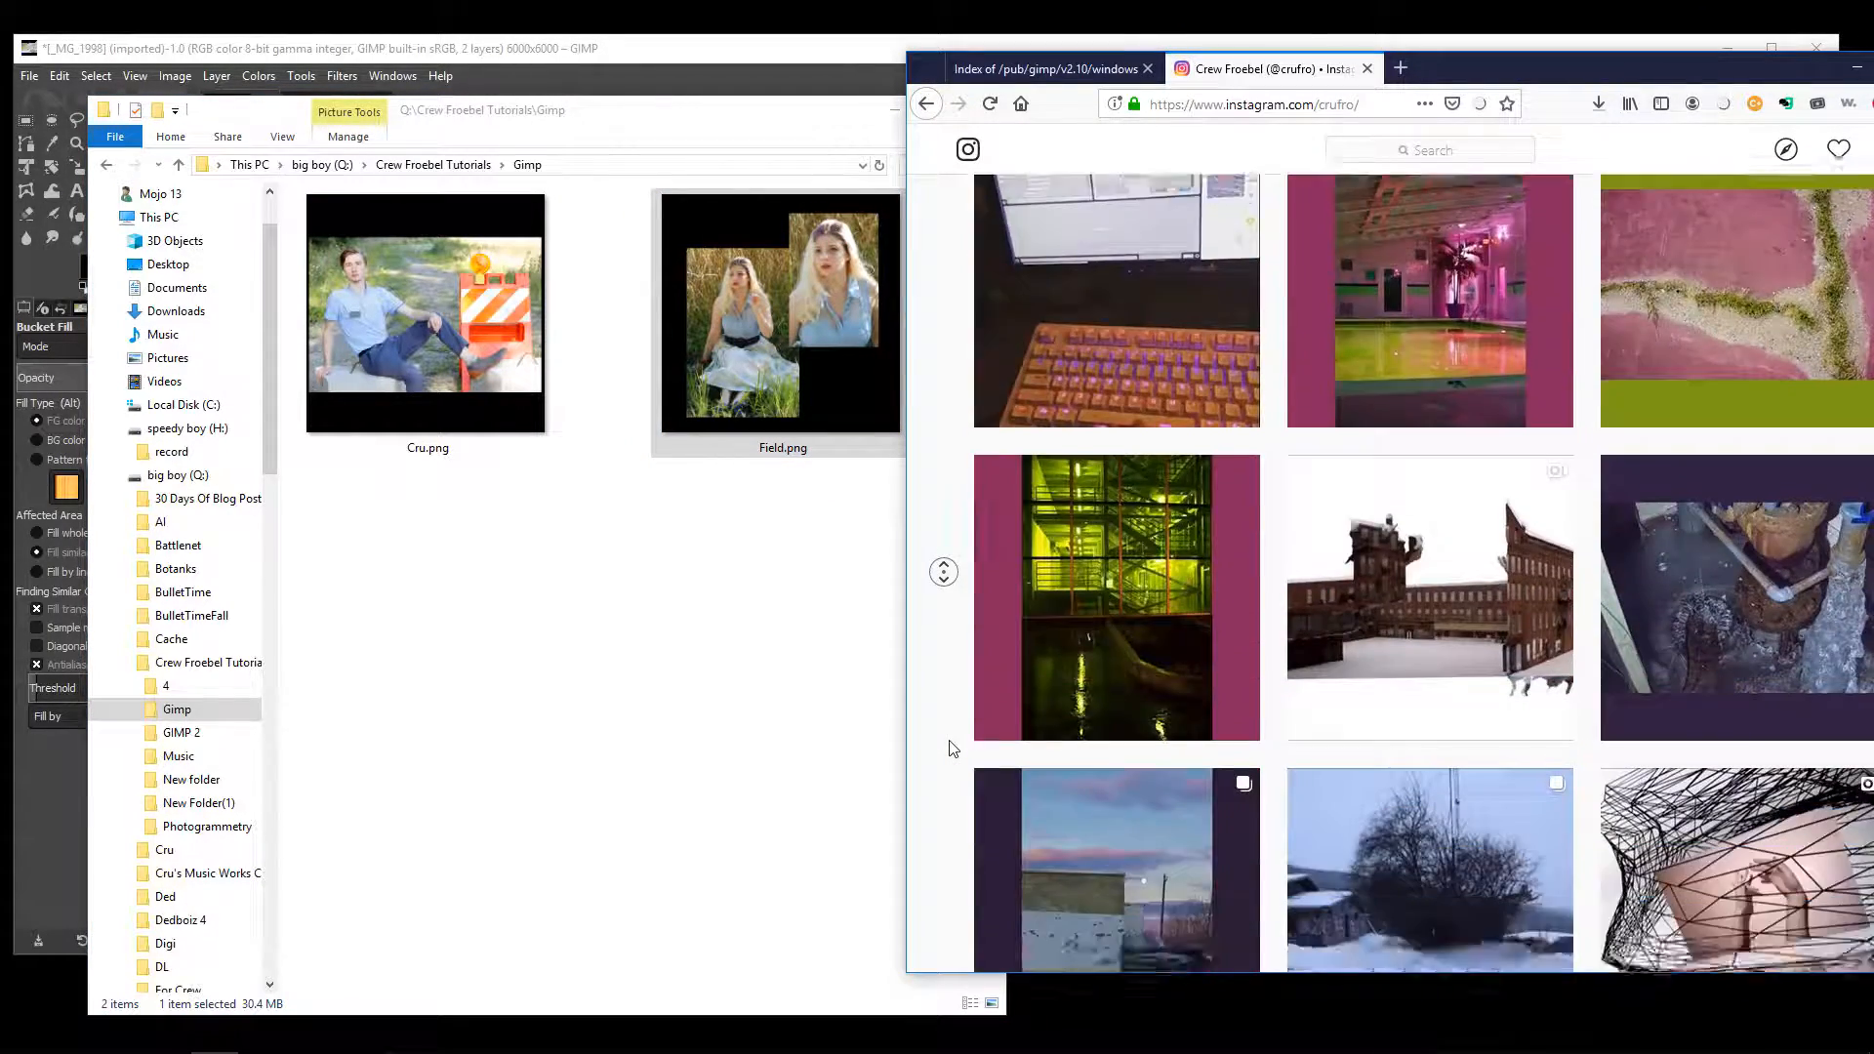
{"action": "scroll", "coordinate": [924, 556], "scroll_direction": "up", "scroll_amount": 1}
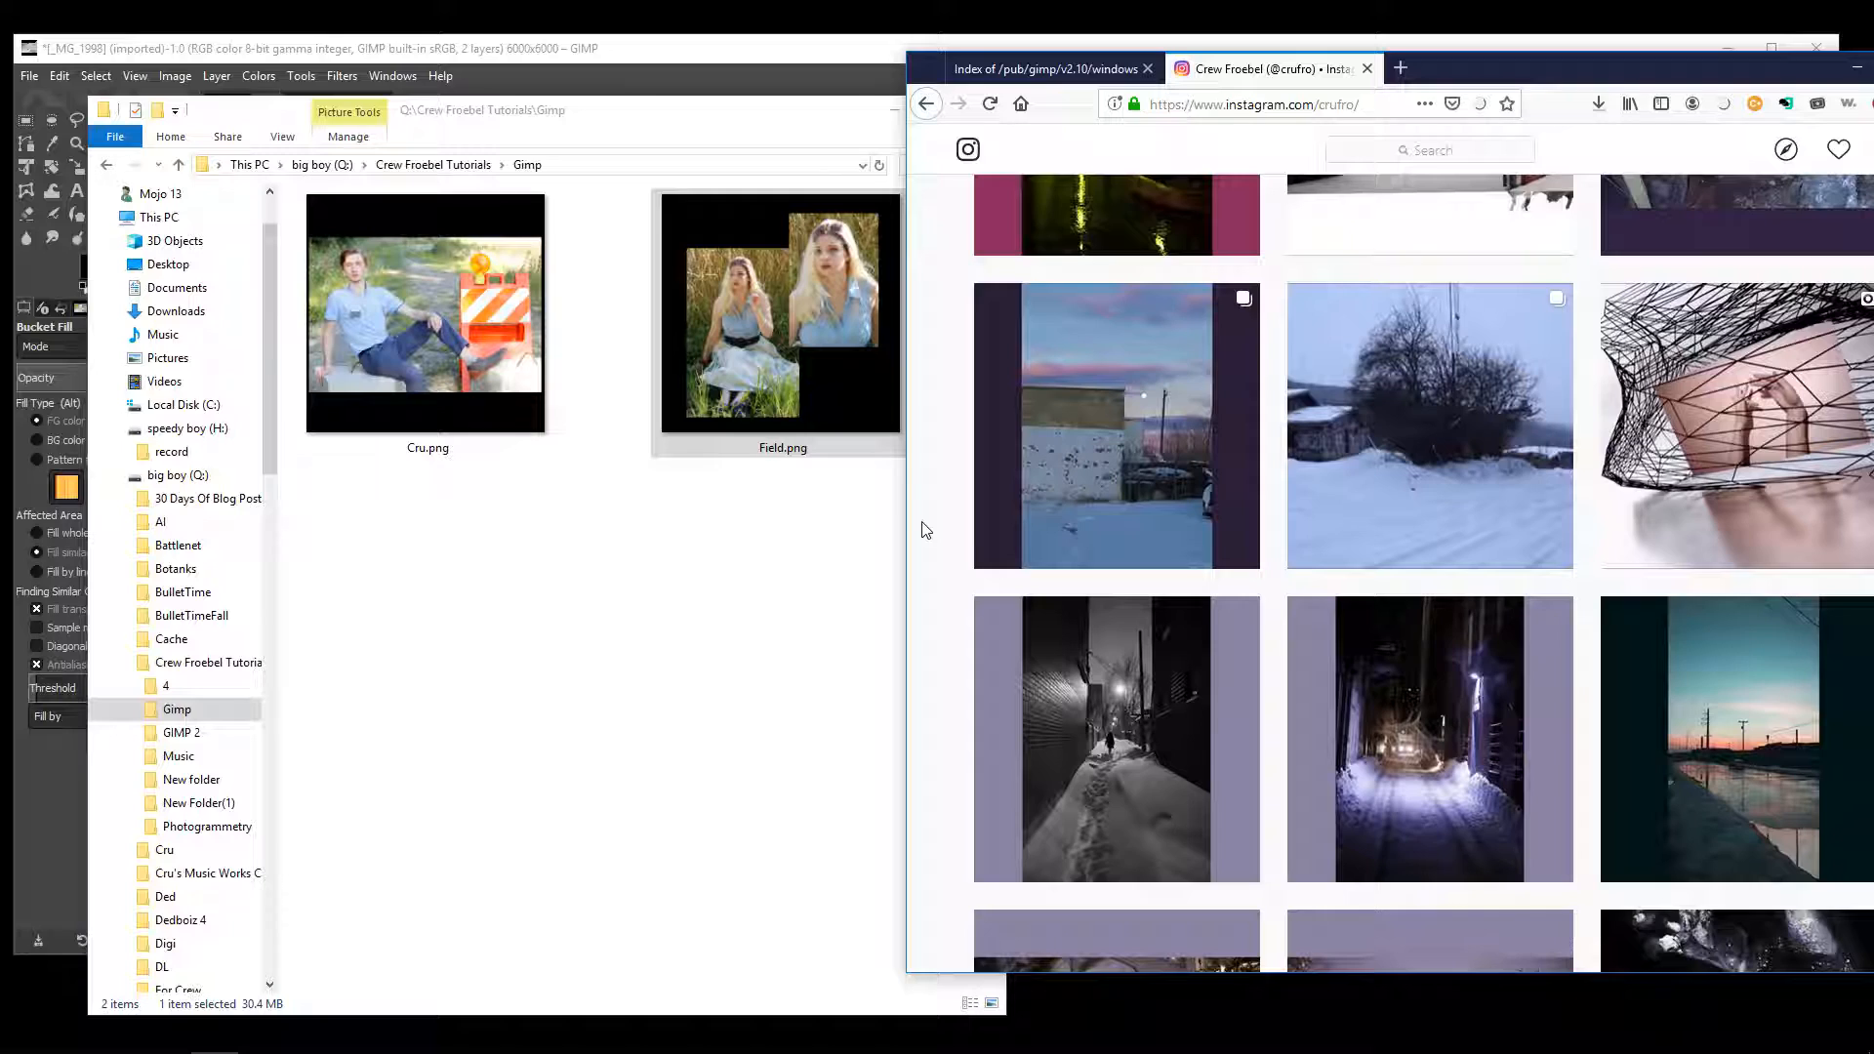
{"action": "scroll", "coordinate": [937, 524], "scroll_direction": "down", "scroll_amount": 7}
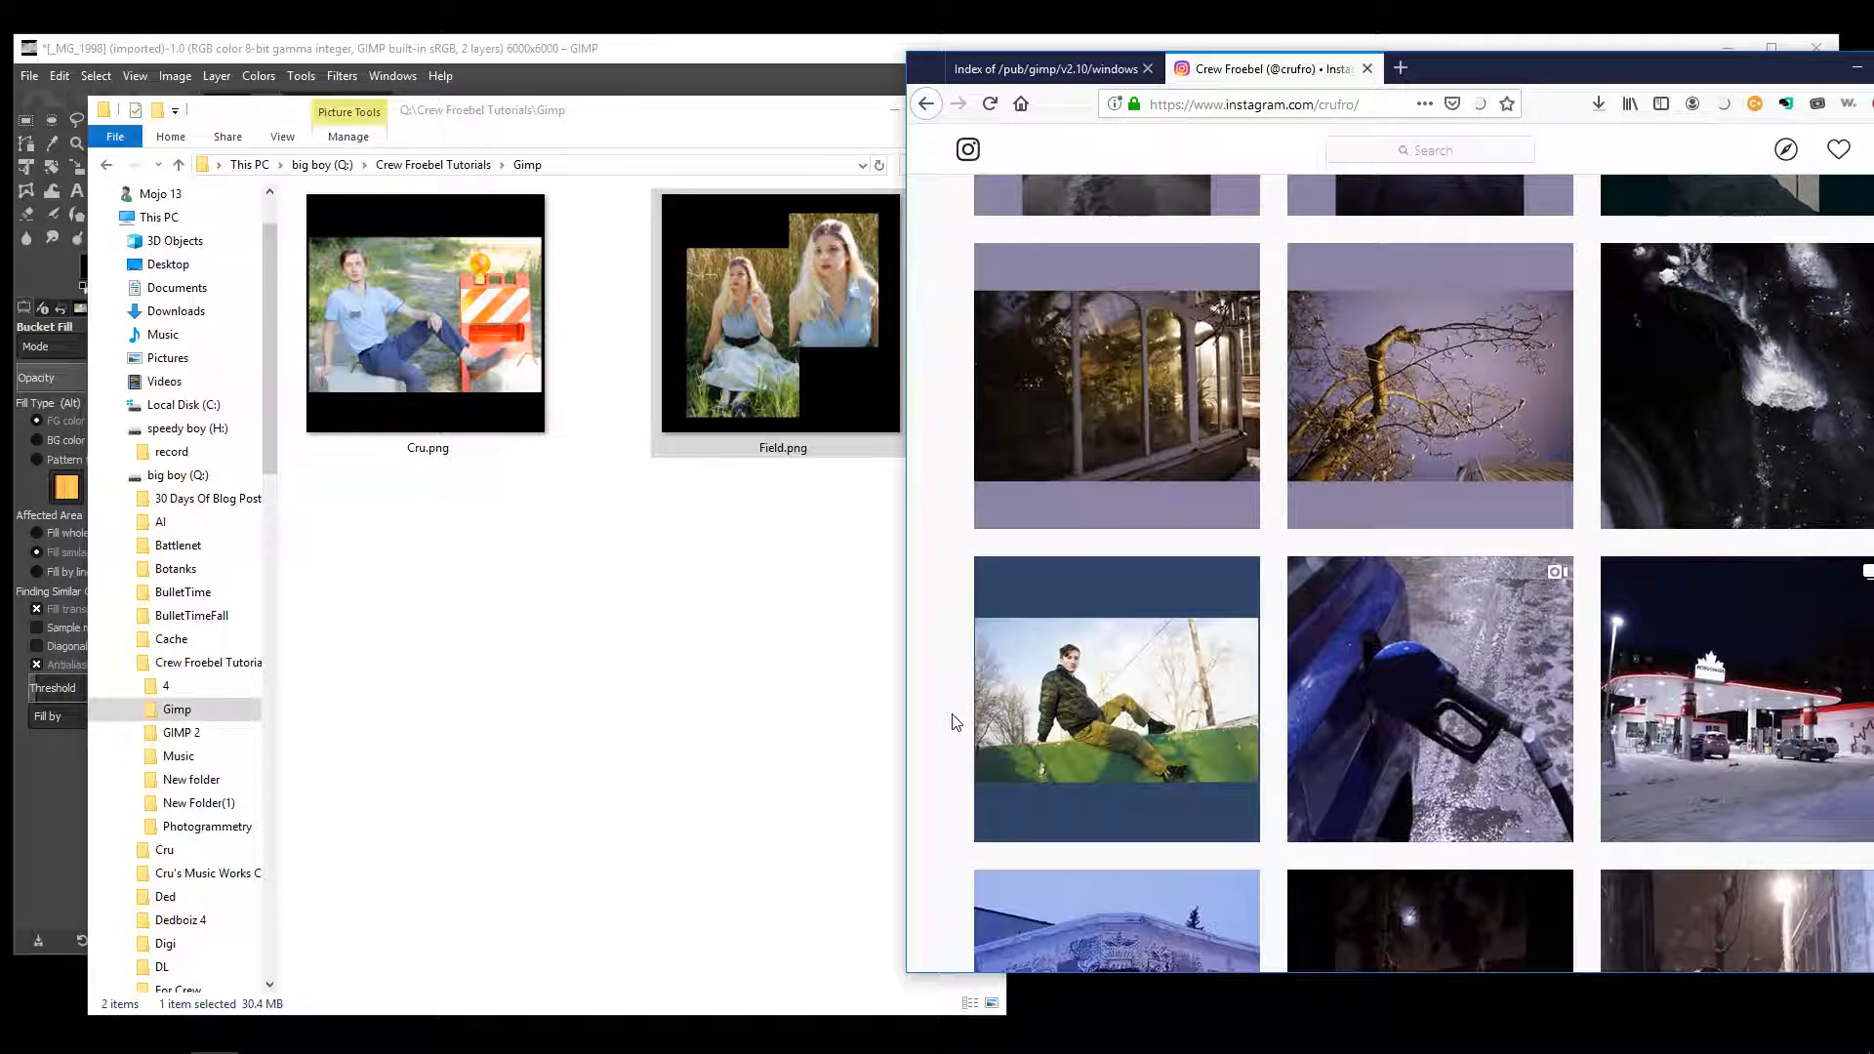
{"action": "middle_click", "coordinate": [935, 701]}
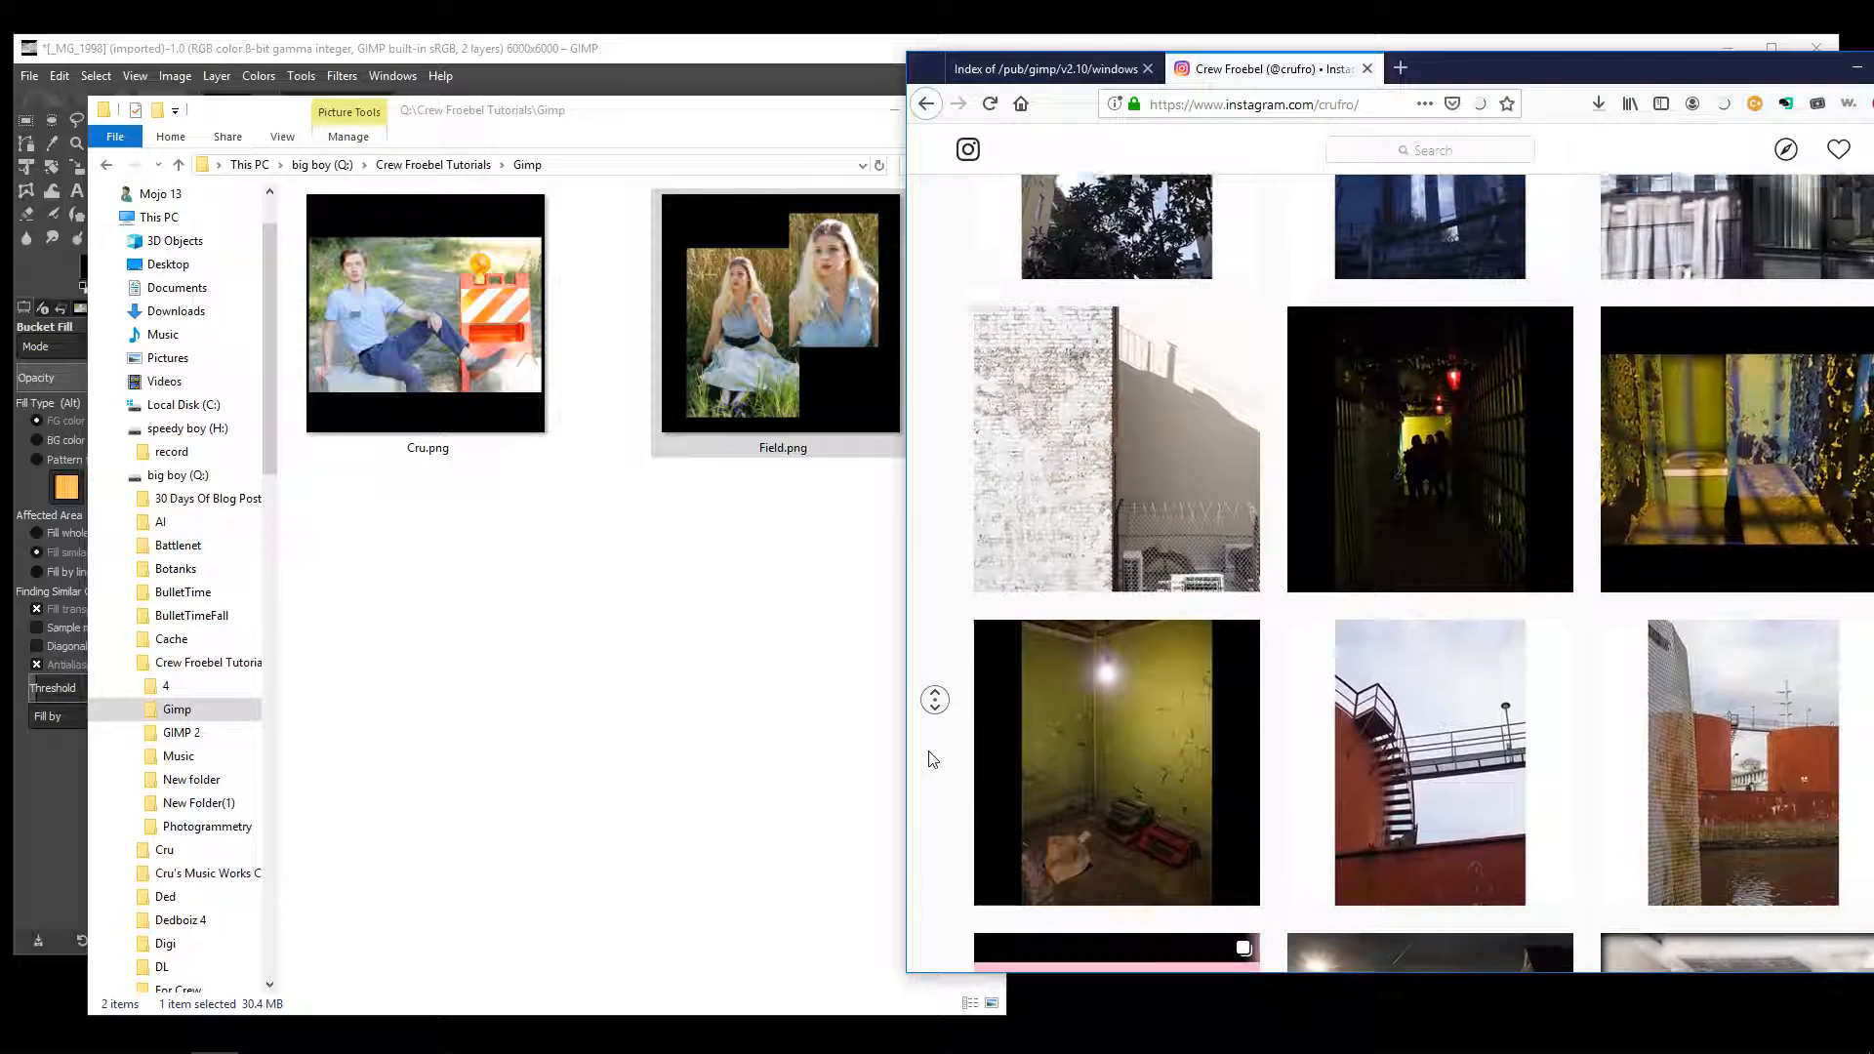
{"action": "middle_click", "coordinate": [931, 734]}
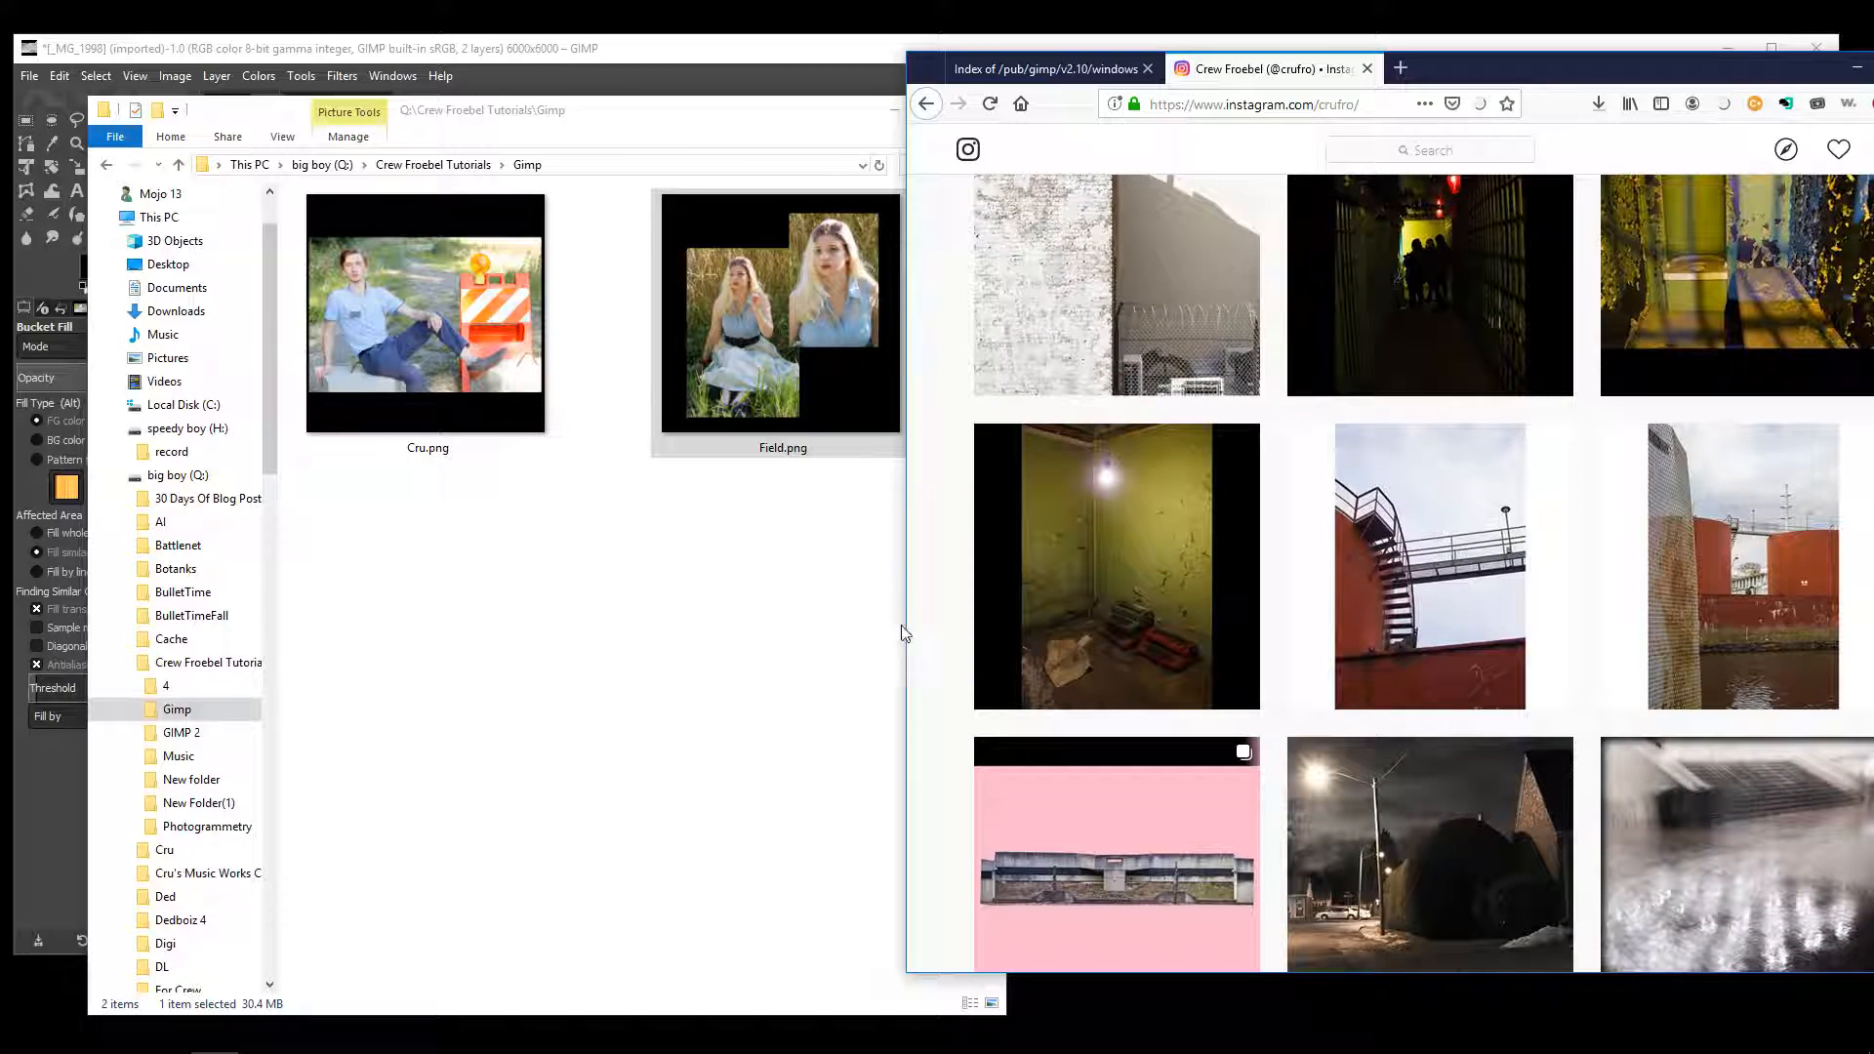
{"action": "middle_click", "coordinate": [925, 435]}
{"action": "middle_click", "coordinate": [950, 807]}
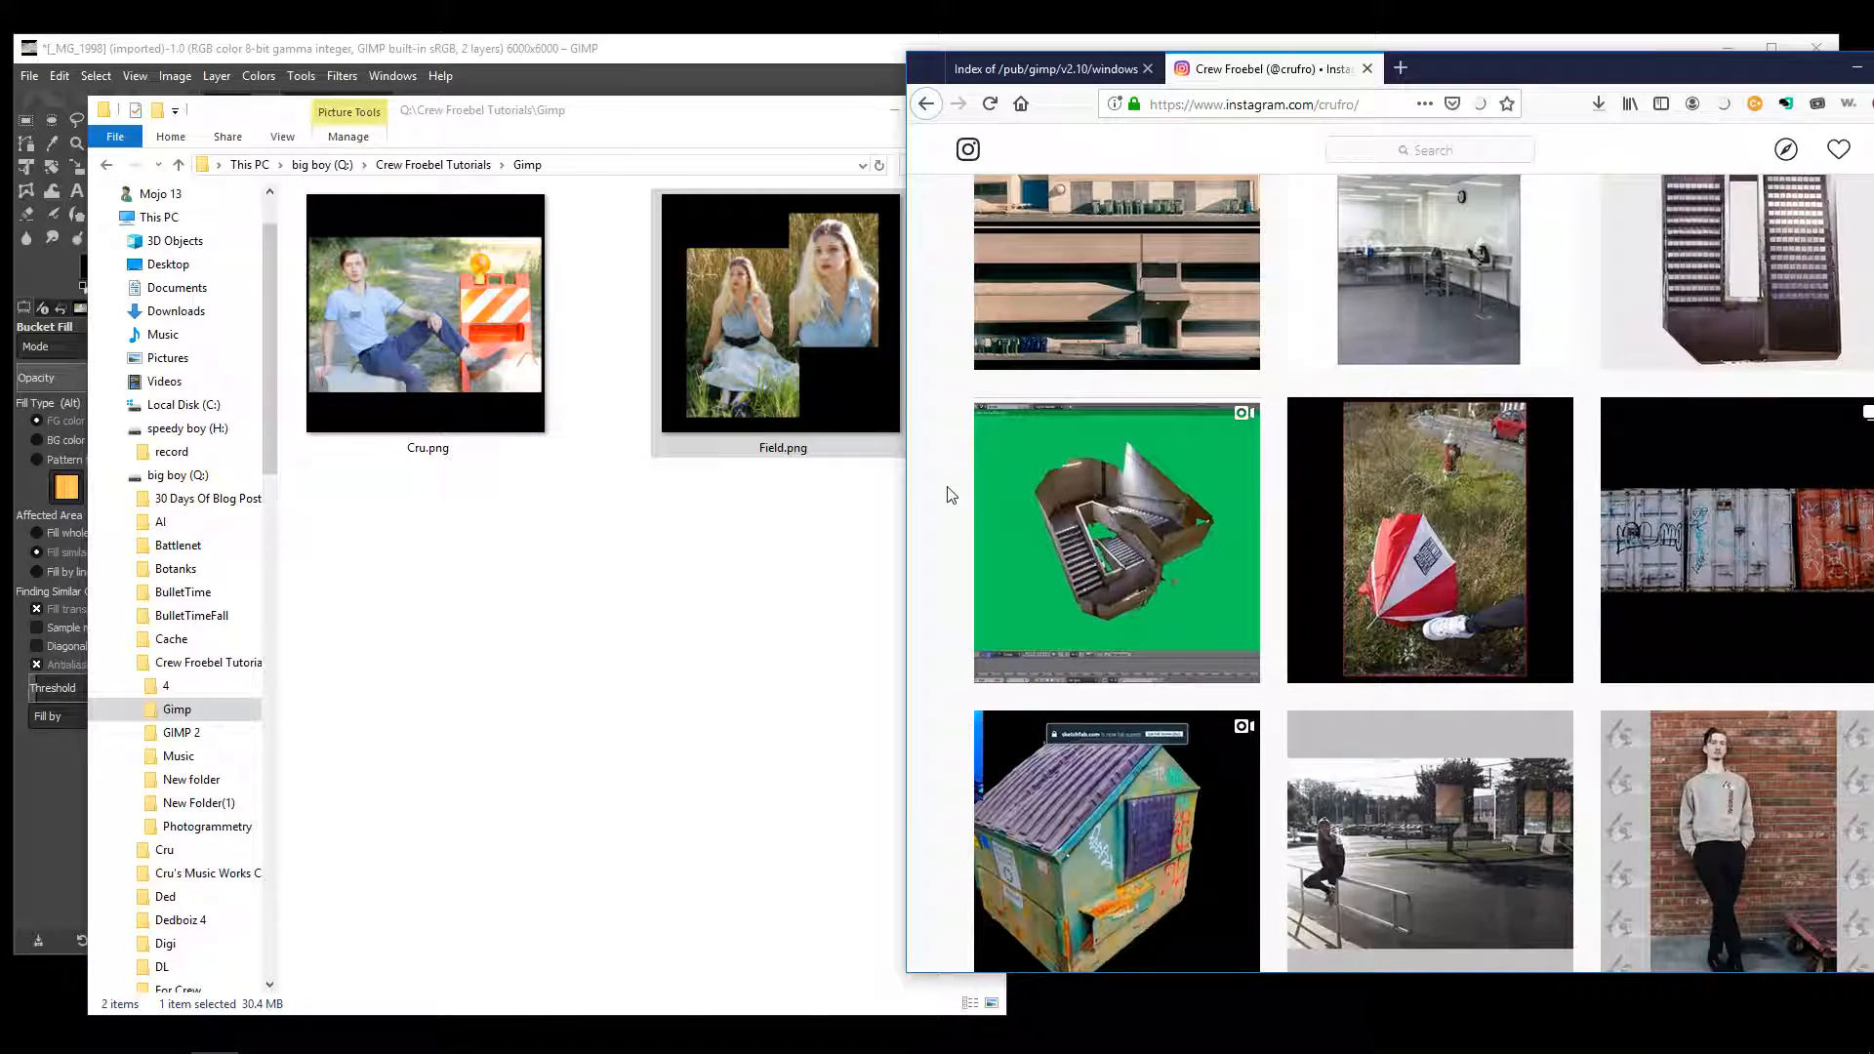
{"action": "middle_click", "coordinate": [947, 486]}
{"action": "middle_click", "coordinate": [950, 686]}
{"action": "middle_click", "coordinate": [931, 515]}
{"action": "middle_click", "coordinate": [952, 408]}
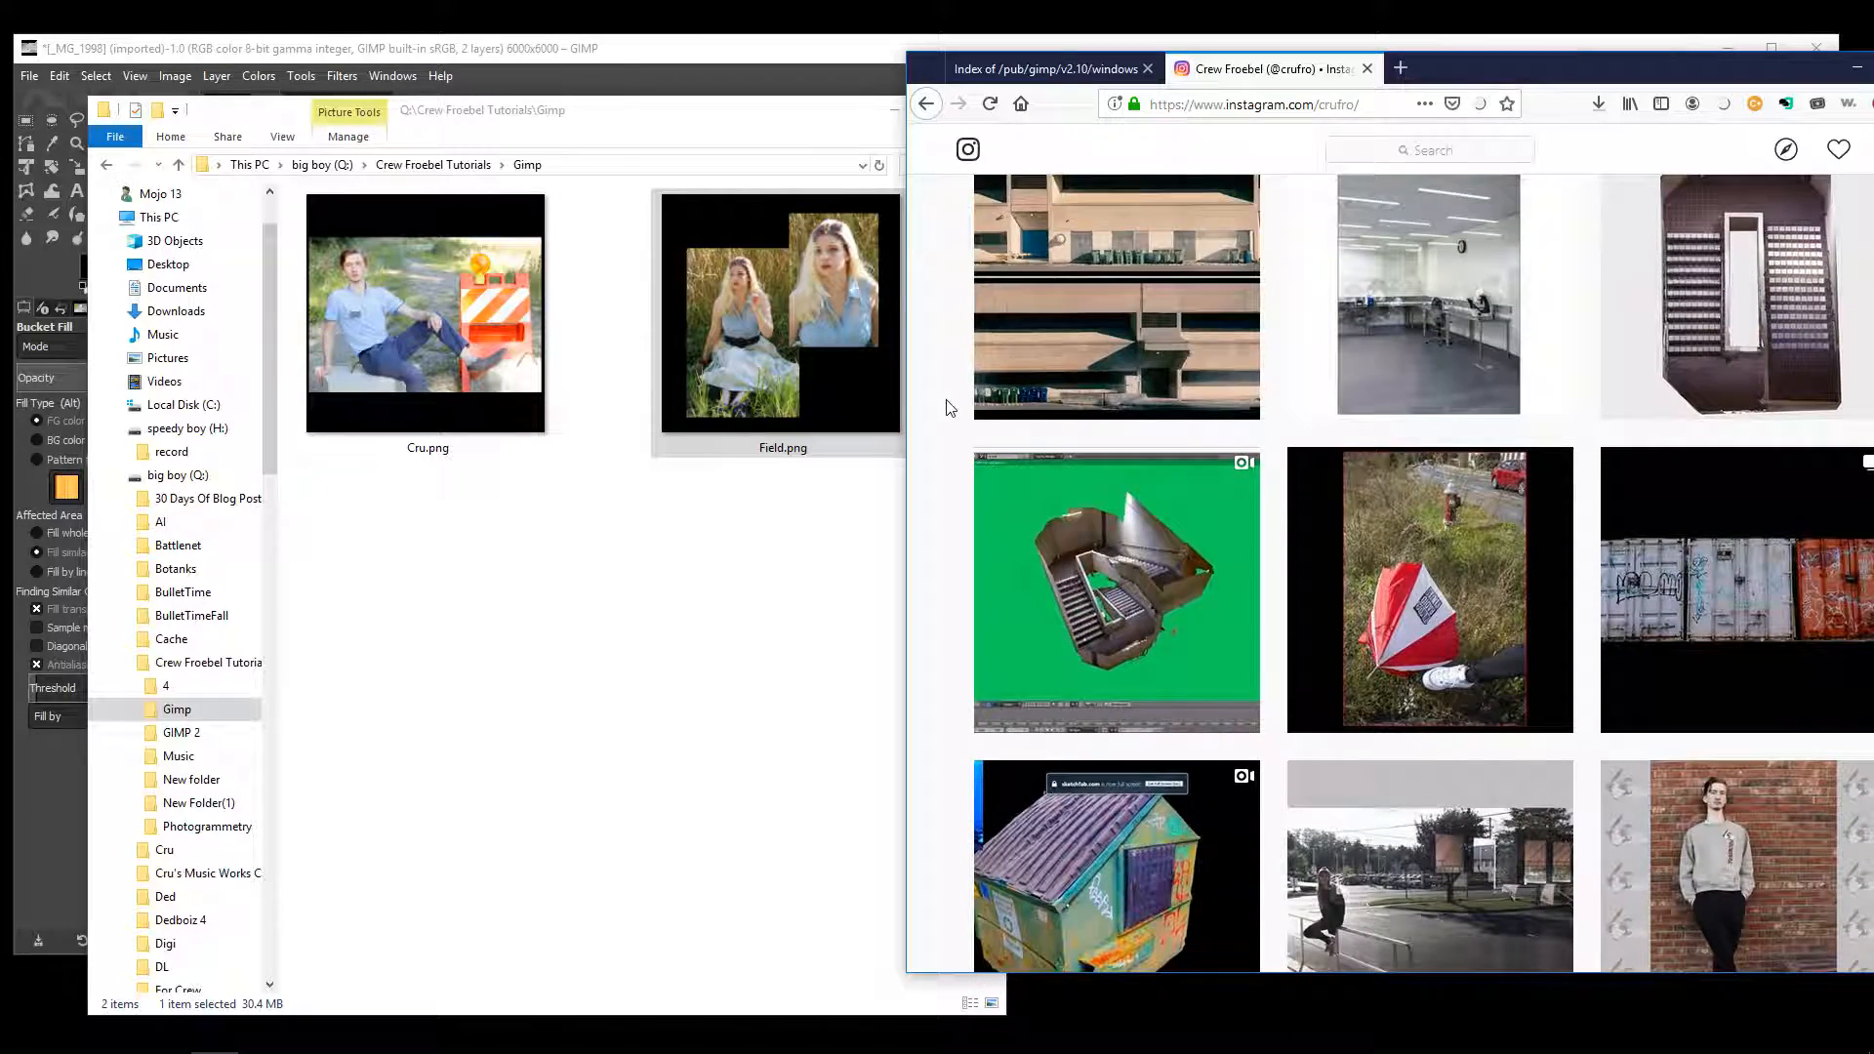
{"action": "left_click", "coordinate": [1366, 547]}
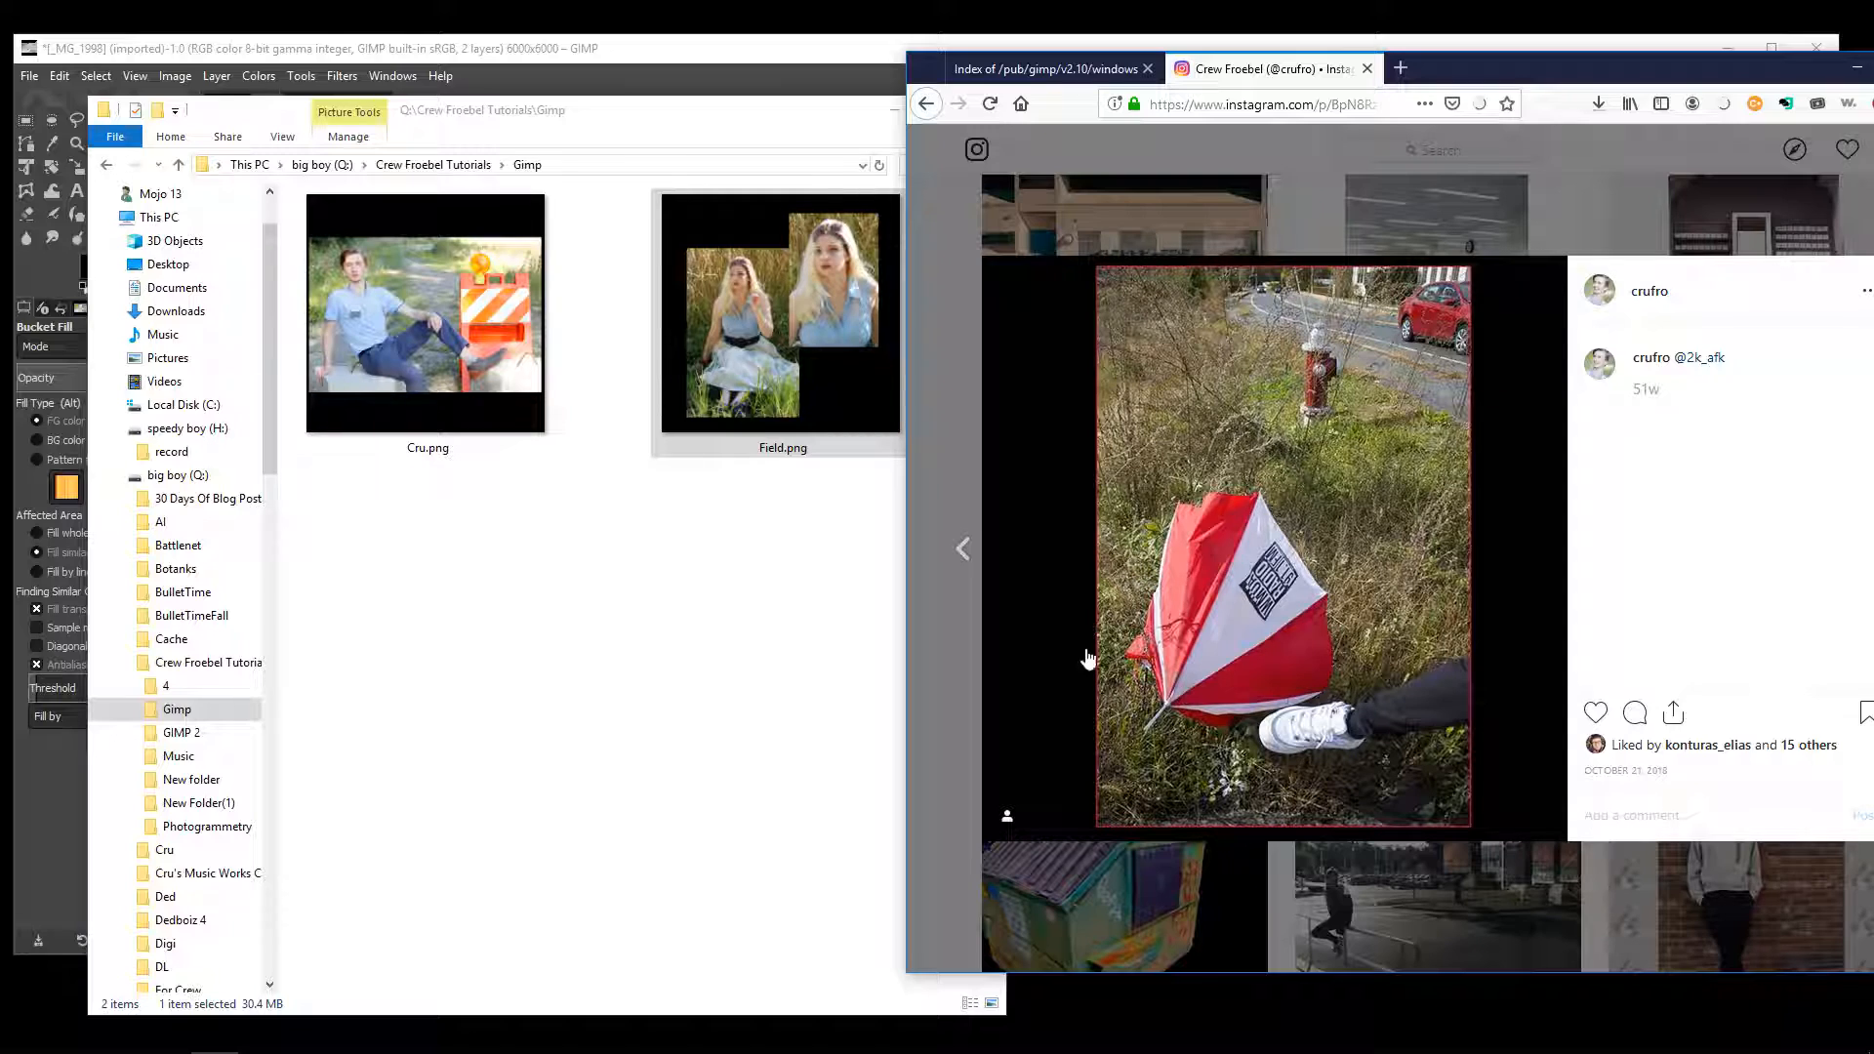
{"action": "left_click", "coordinate": [937, 439]}
- Maximize the browser and examine older posts, viewing the yellow-bordered series of the car, bicycle and house photos
{"action": "middle_click", "coordinate": [924, 542]}
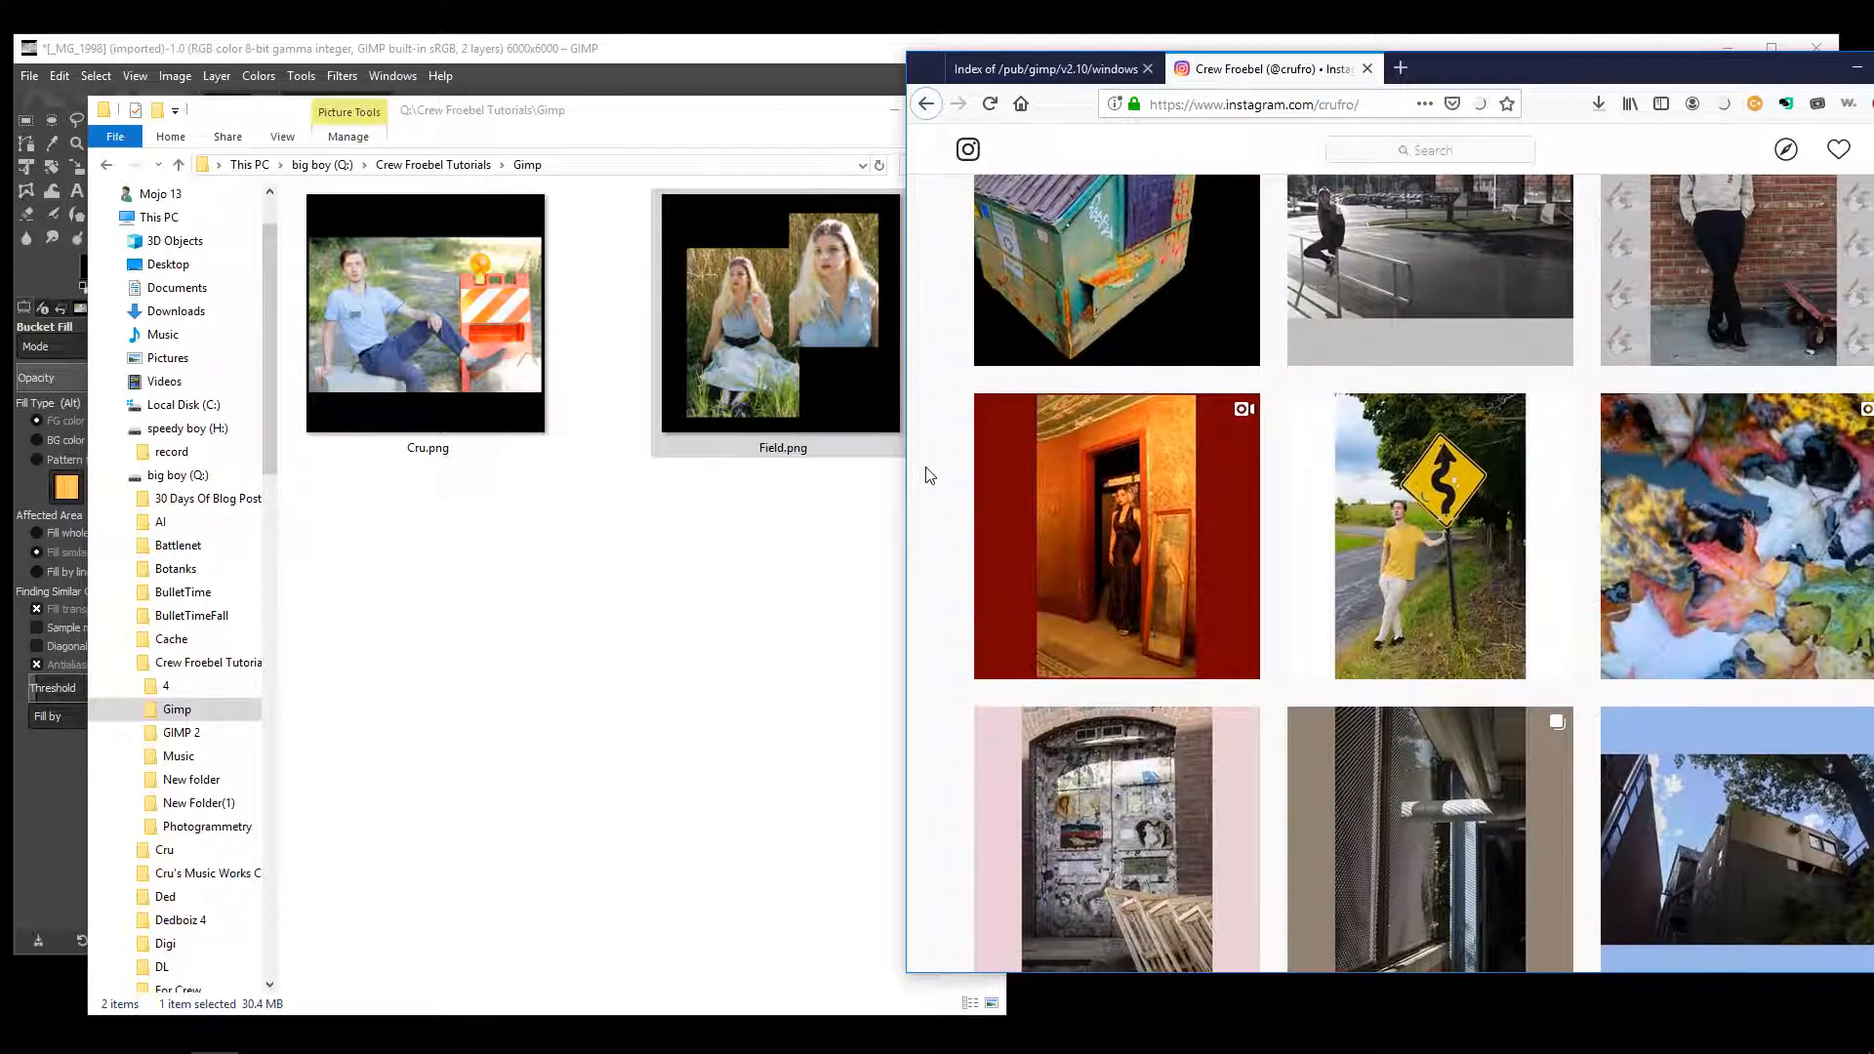
{"action": "key", "text": "super+Up"}
{"action": "scroll", "coordinate": [1416, 508], "scroll_direction": "down", "scroll_amount": 3}
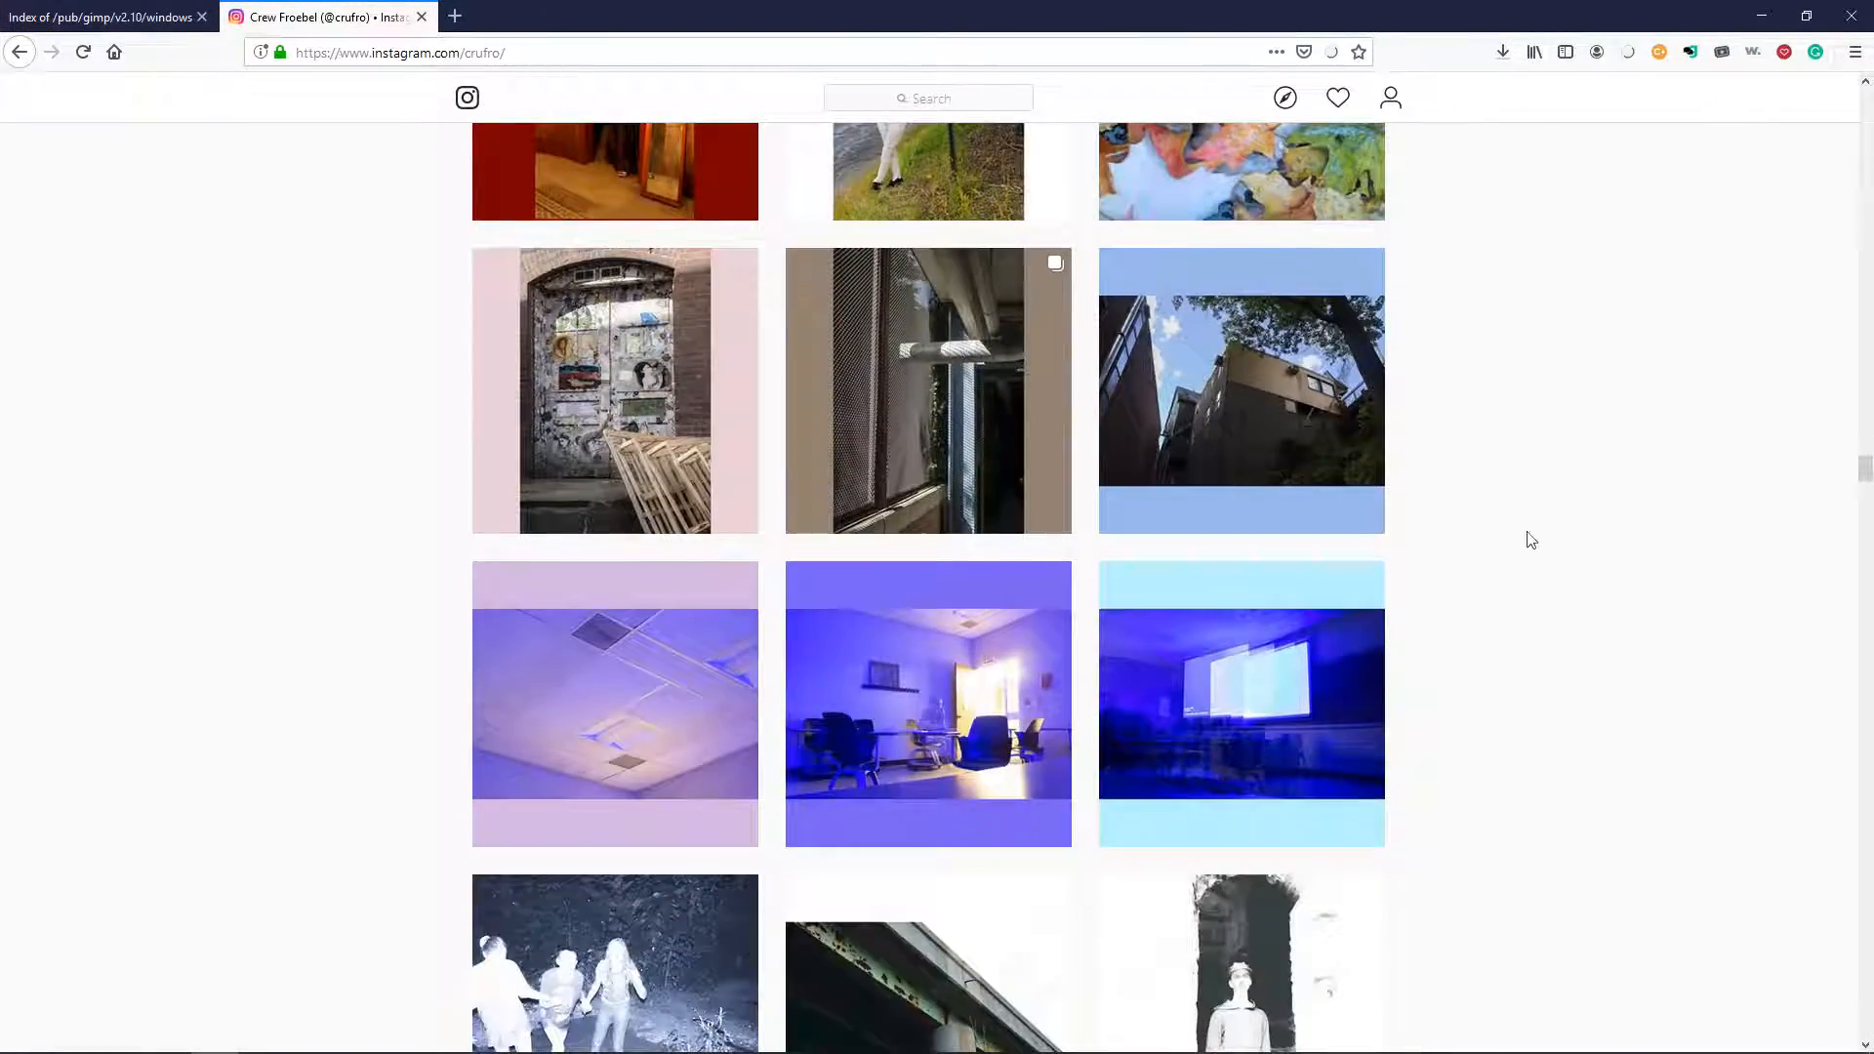
{"action": "middle_click", "coordinate": [1525, 524]}
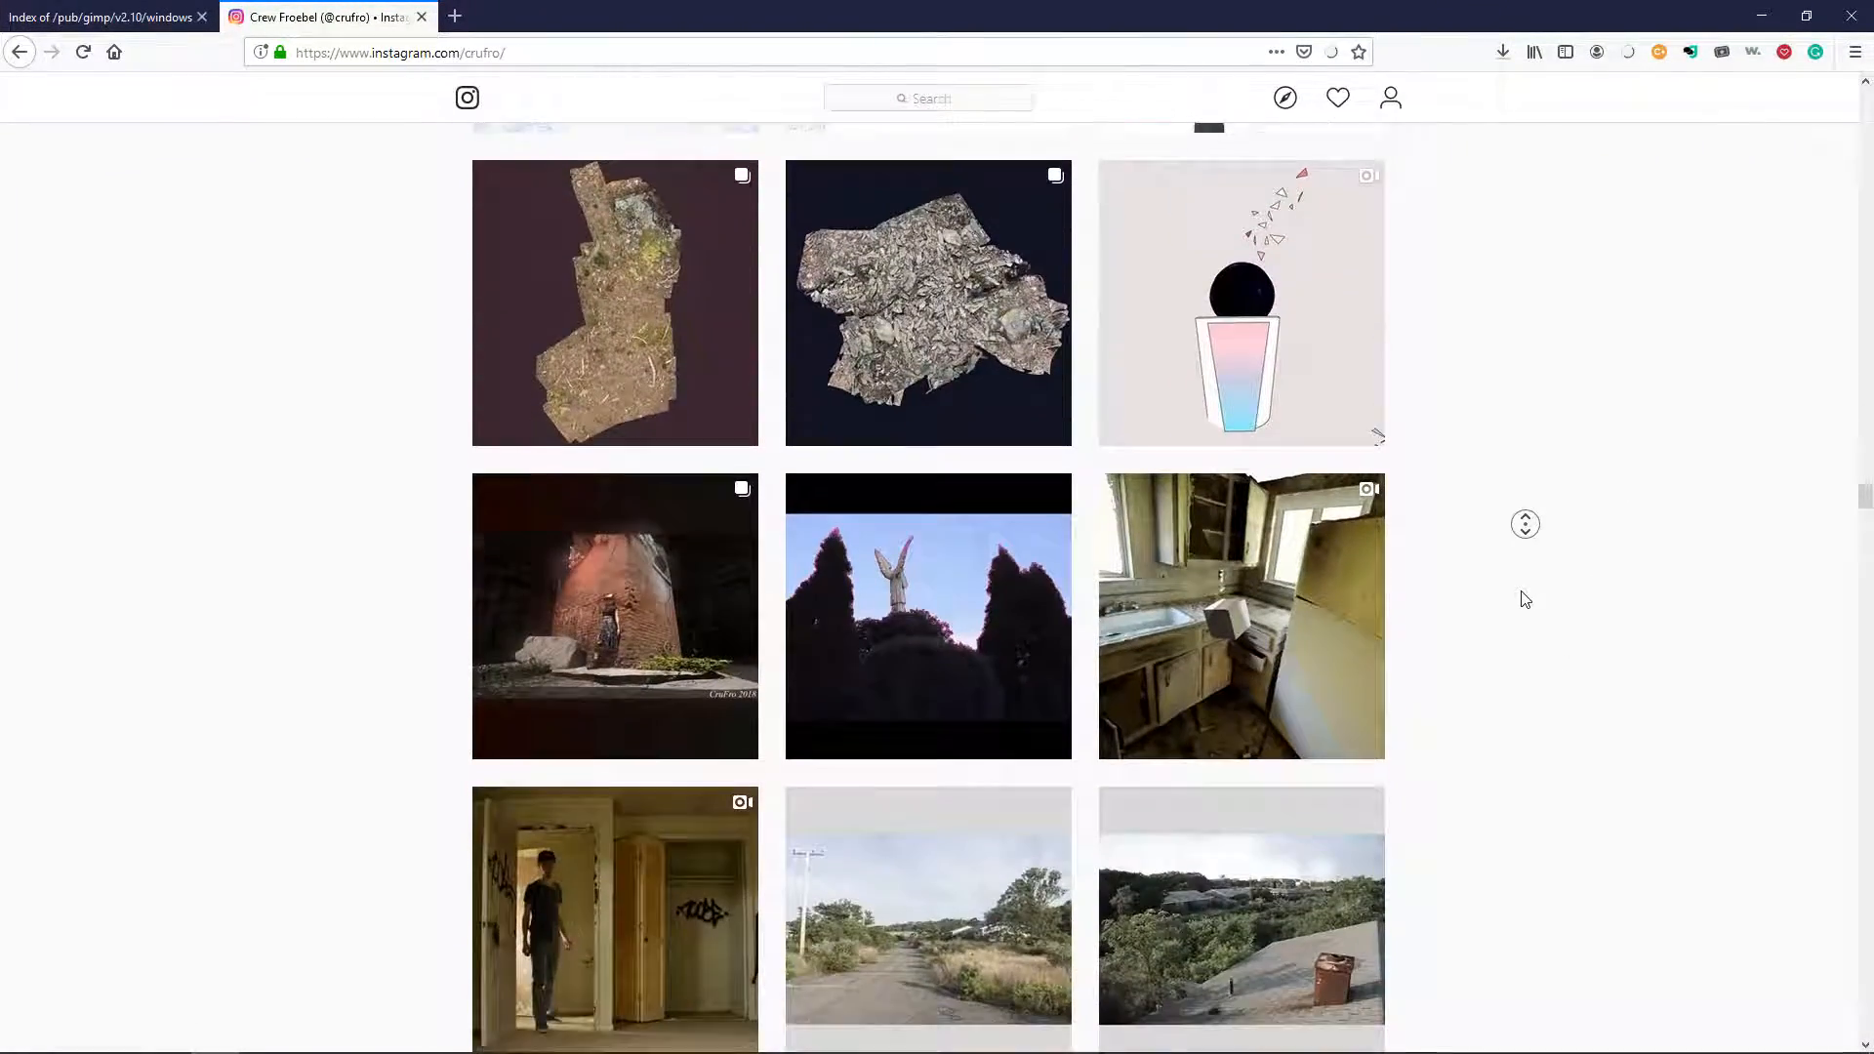
{"action": "middle_click", "coordinate": [1519, 597]}
{"action": "middle_click", "coordinate": [1519, 597]}
{"action": "middle_click", "coordinate": [1323, 499]}
{"action": "left_click", "coordinate": [1234, 394]}
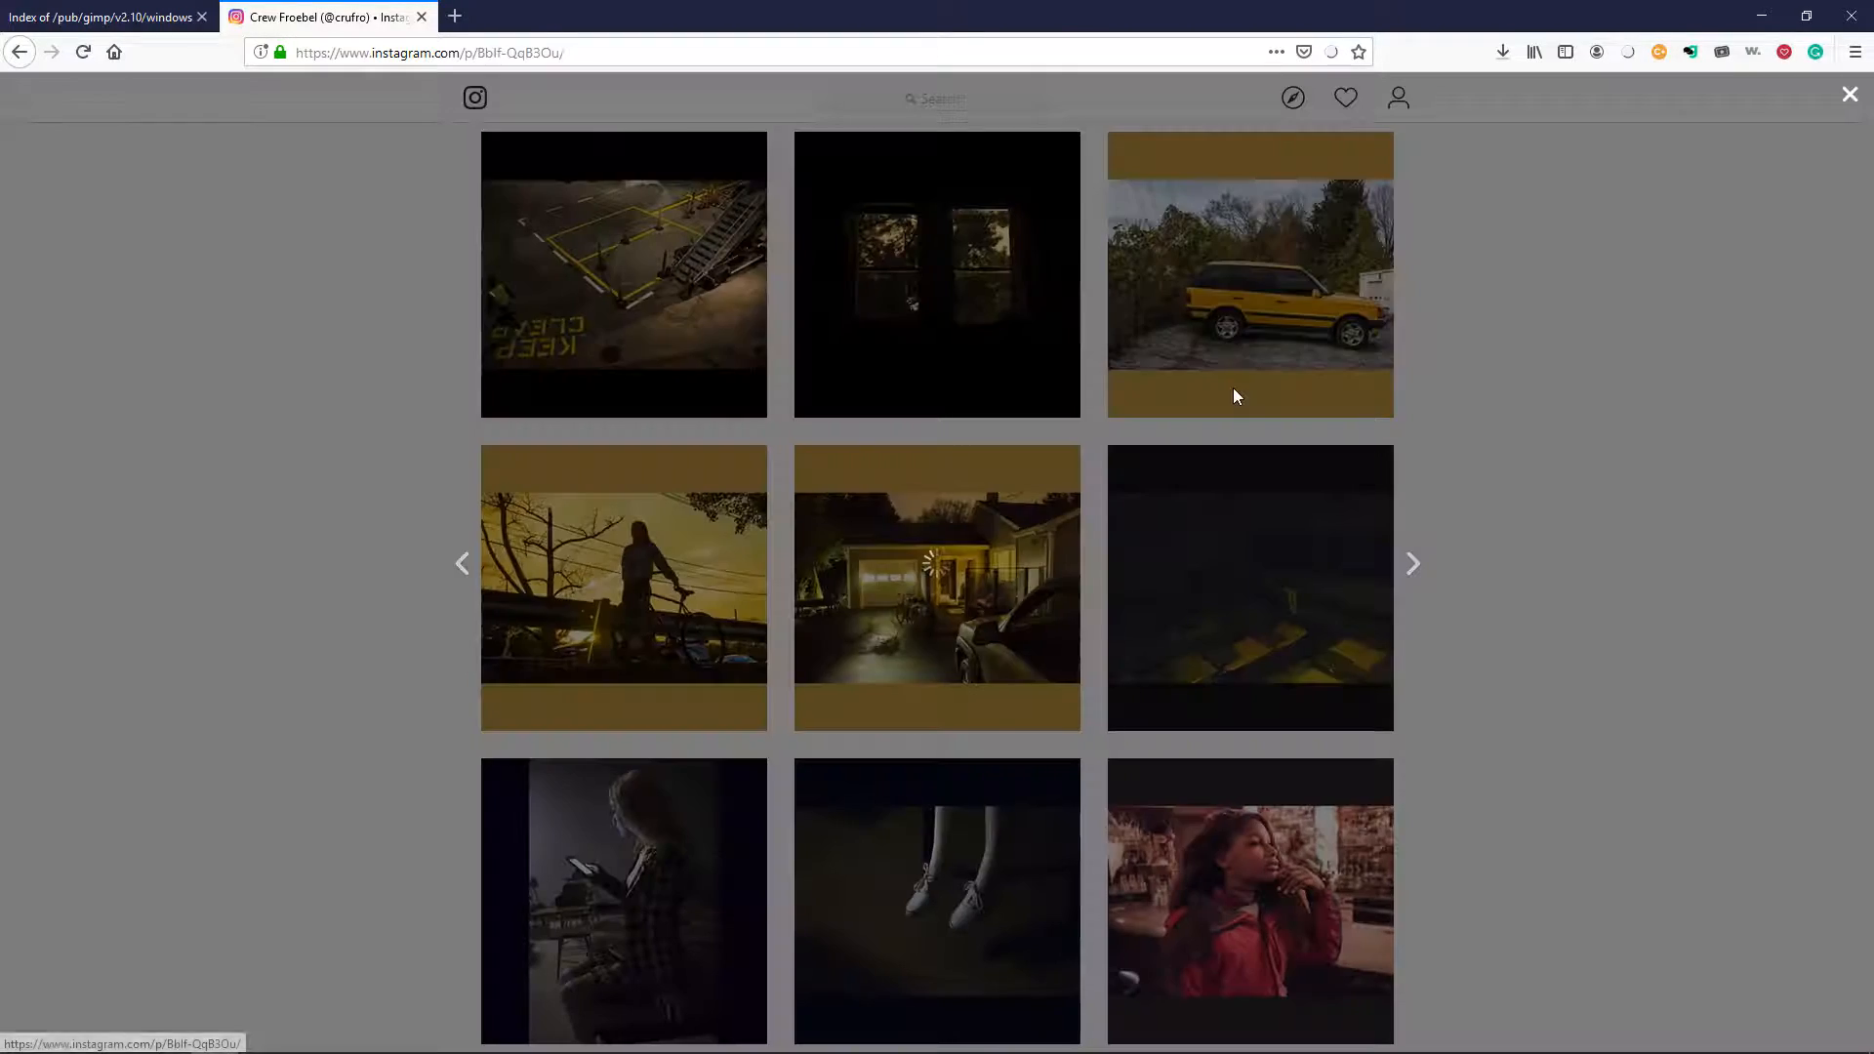
{"action": "left_click", "coordinate": [1412, 567]}
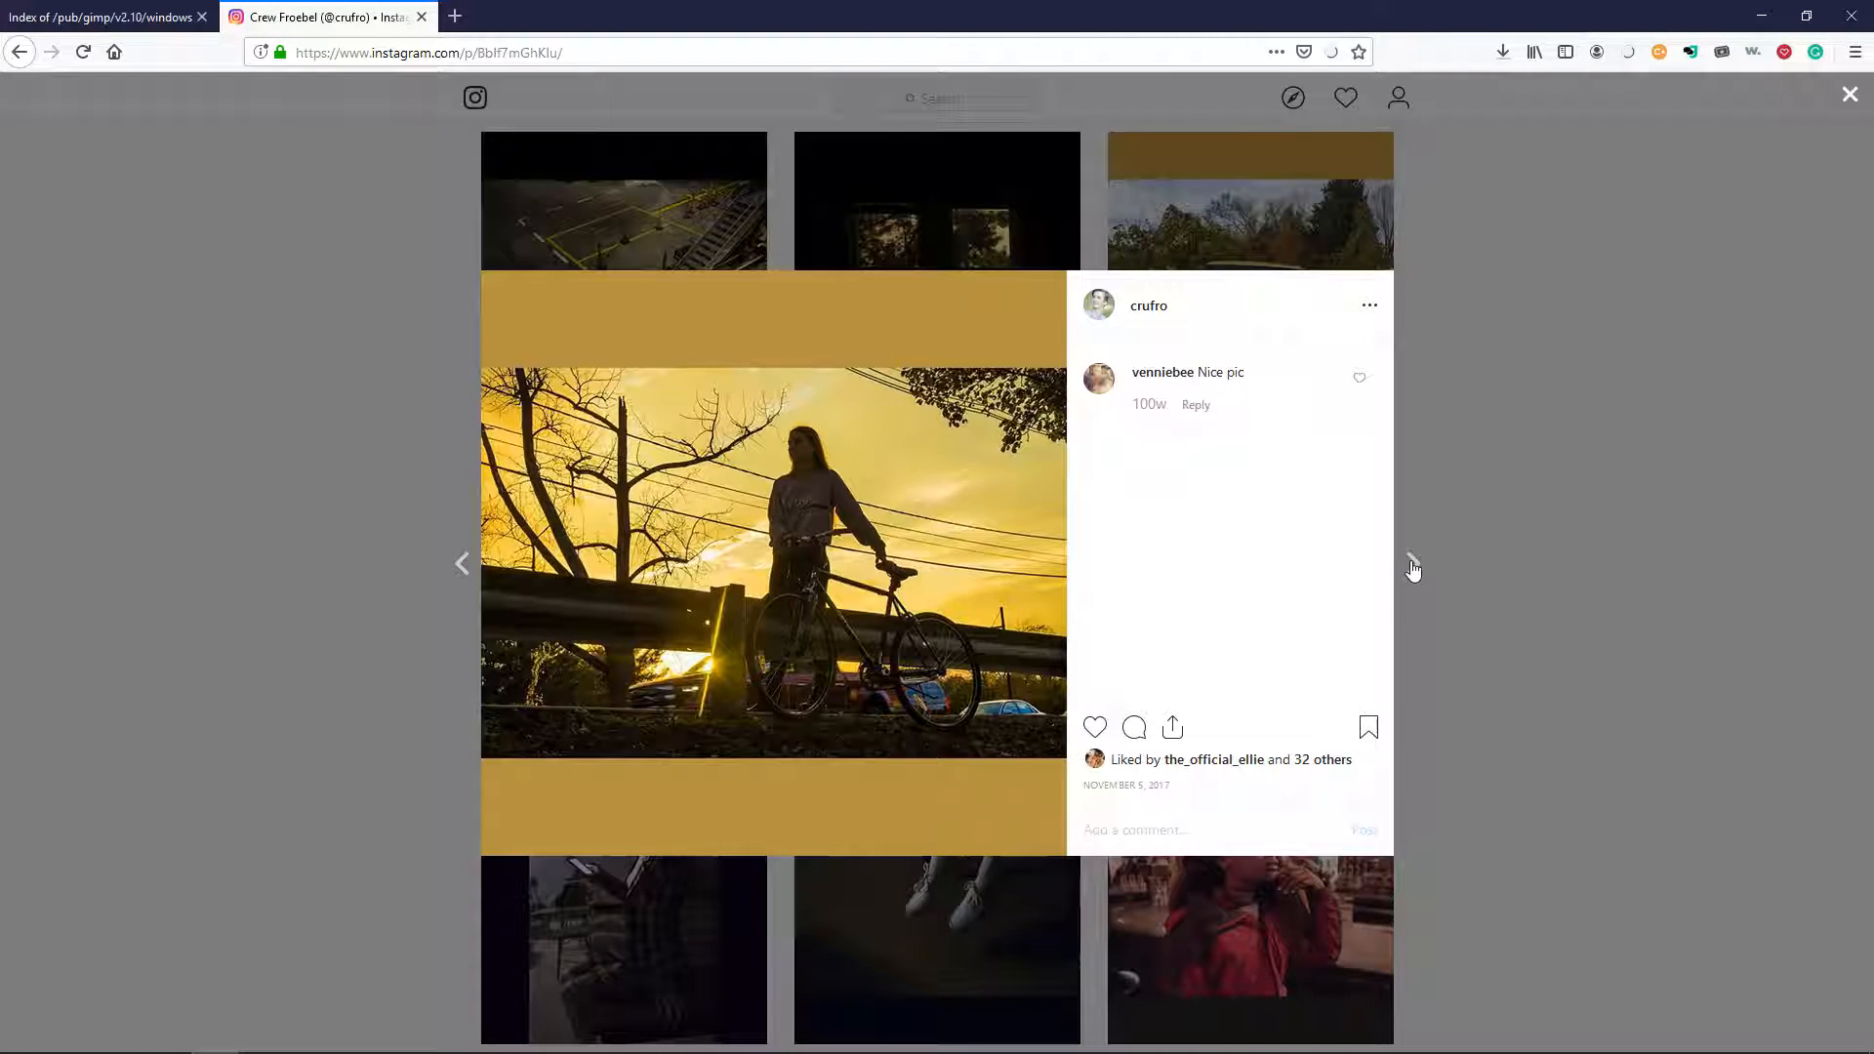
{"action": "left_click", "coordinate": [1412, 566]}
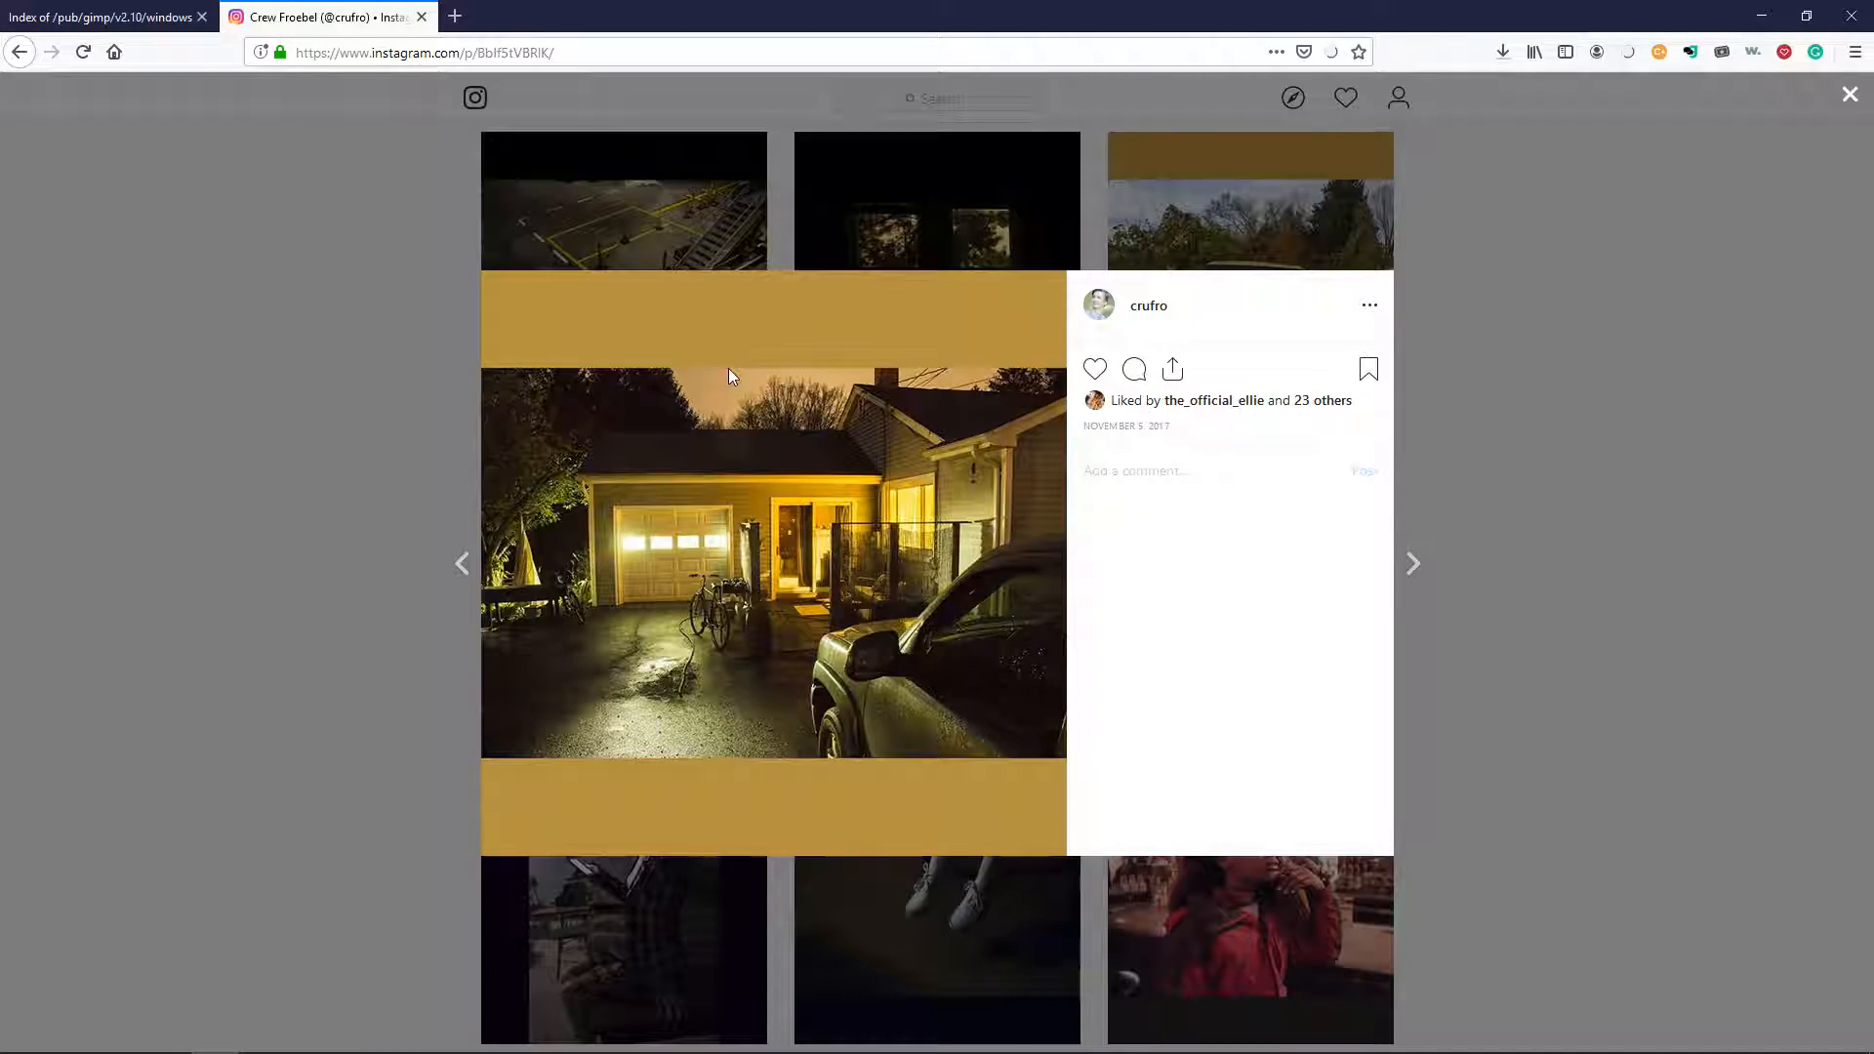
{"action": "left_click", "coordinate": [284, 420]}
- Examine the border colors of the profile's earlier posts, restore the smaller browser window and return to the Gimp folder
{"action": "scroll", "coordinate": [1510, 602], "scroll_direction": "down", "scroll_amount": 15}
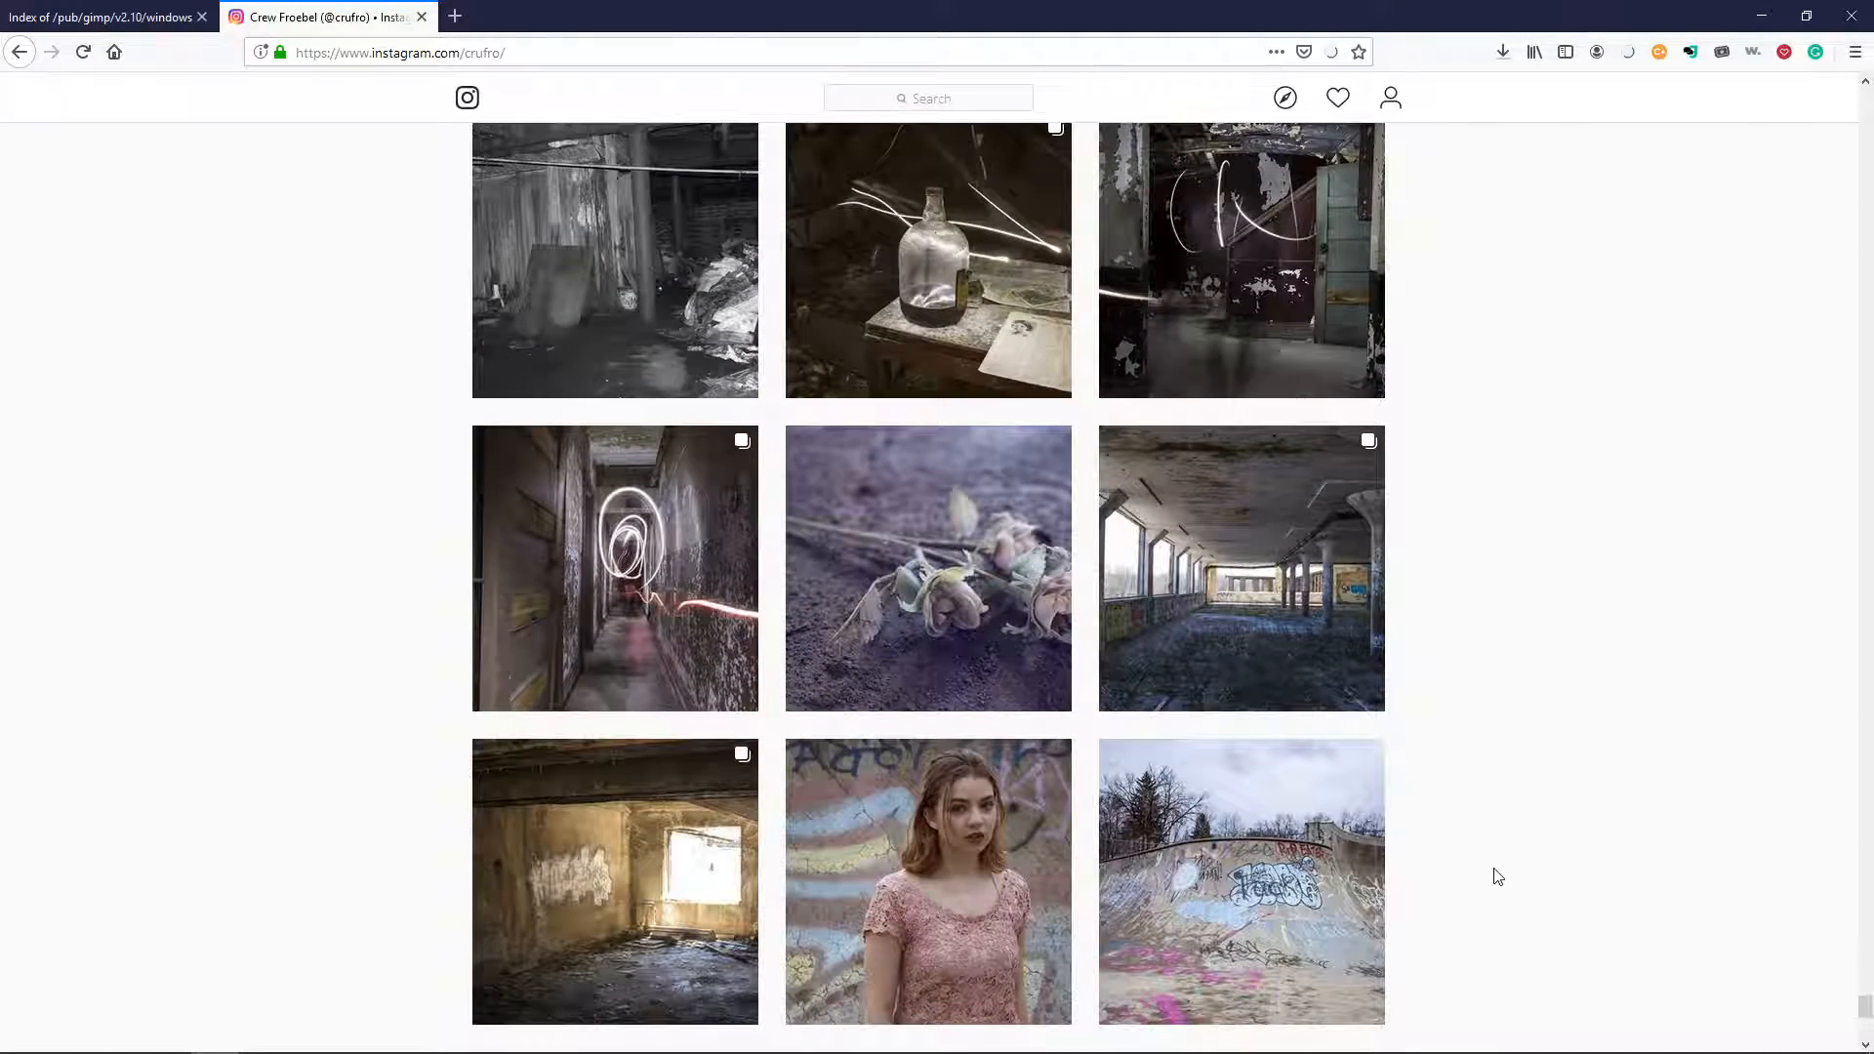
{"action": "middle_click", "coordinate": [1544, 774]}
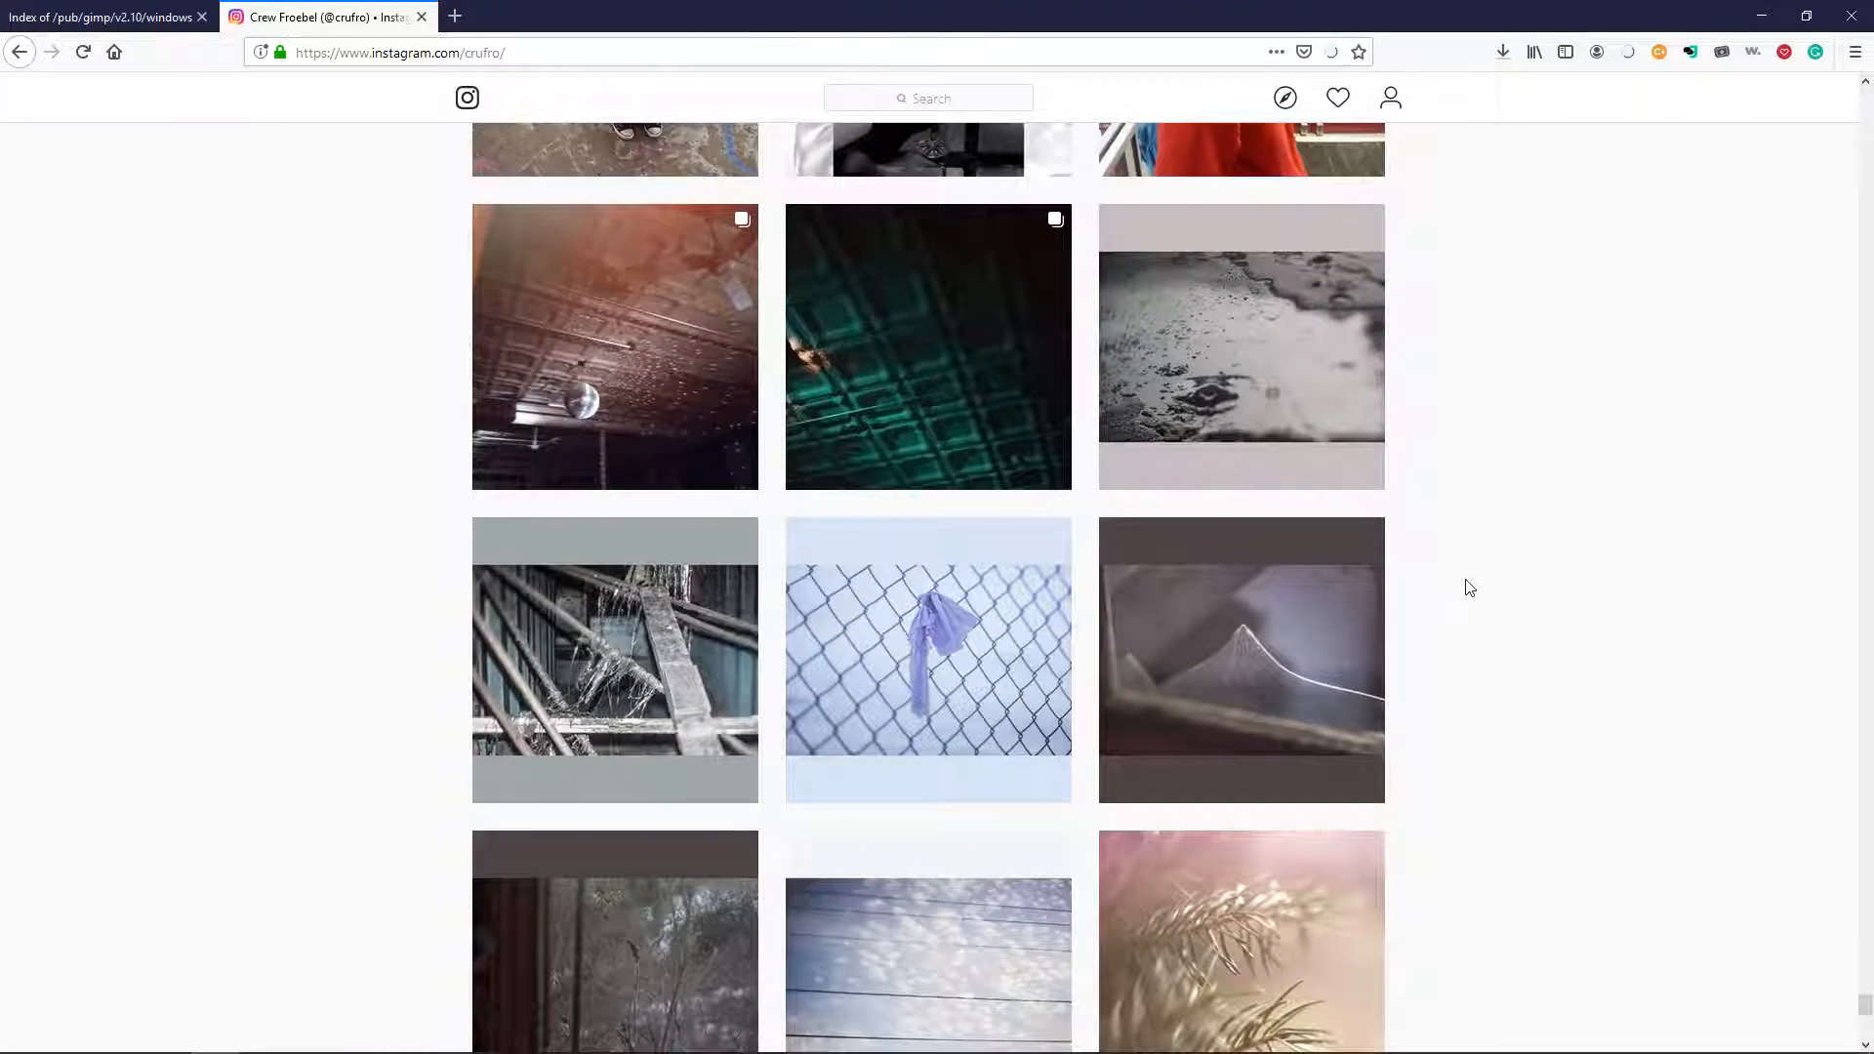
{"action": "double_click", "coordinate": [1025, 14]}
{"action": "left_click_drag", "start_coordinate": [1025, 13], "coordinate": [1239, 307]}
{"action": "left_click", "coordinate": [656, 541]}
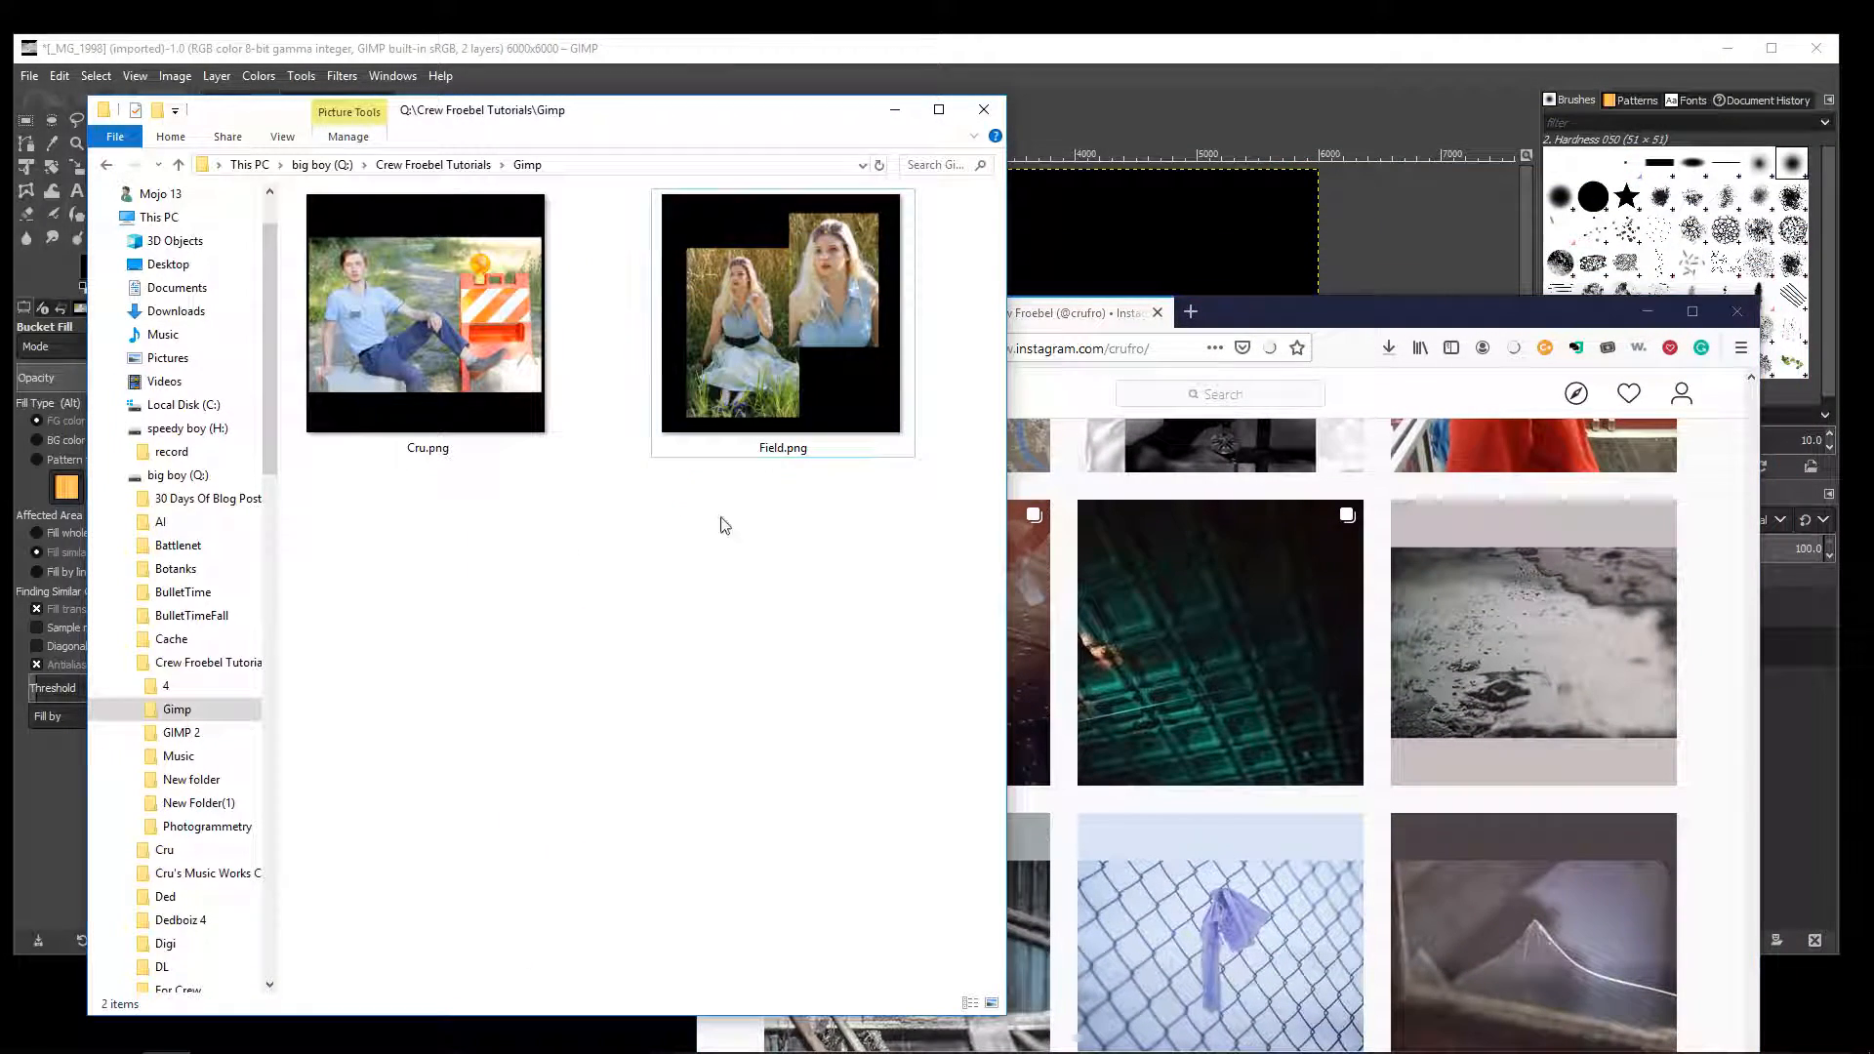